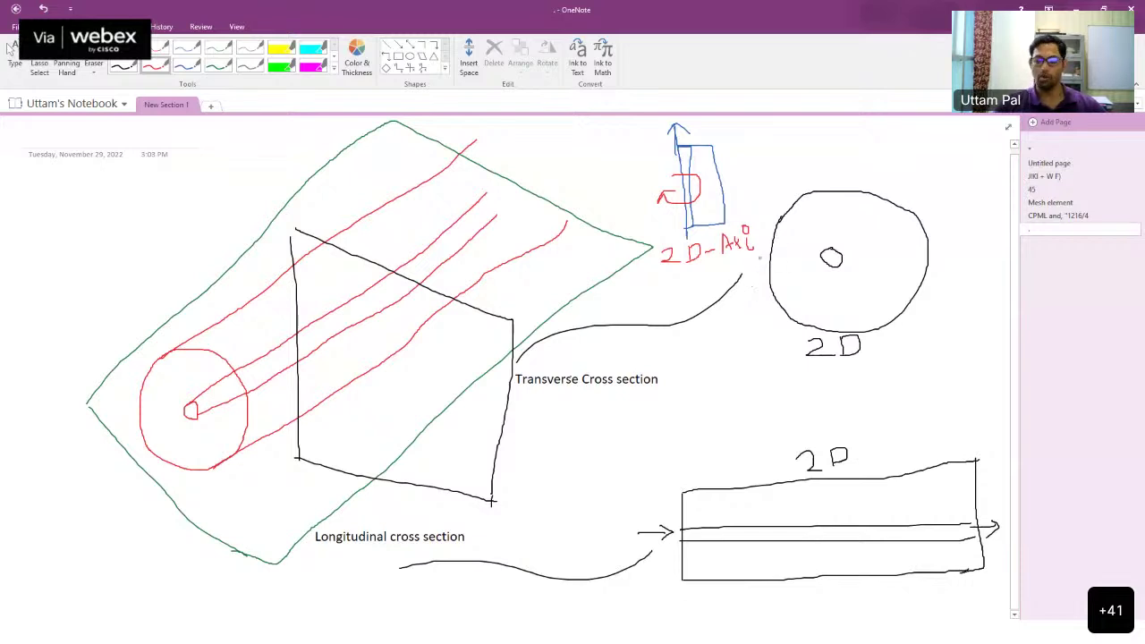
Switch to COMSOL Multiphysics and choose 2D as the new model's space dimension
{"action": "key", "text": "alt+Tab"}
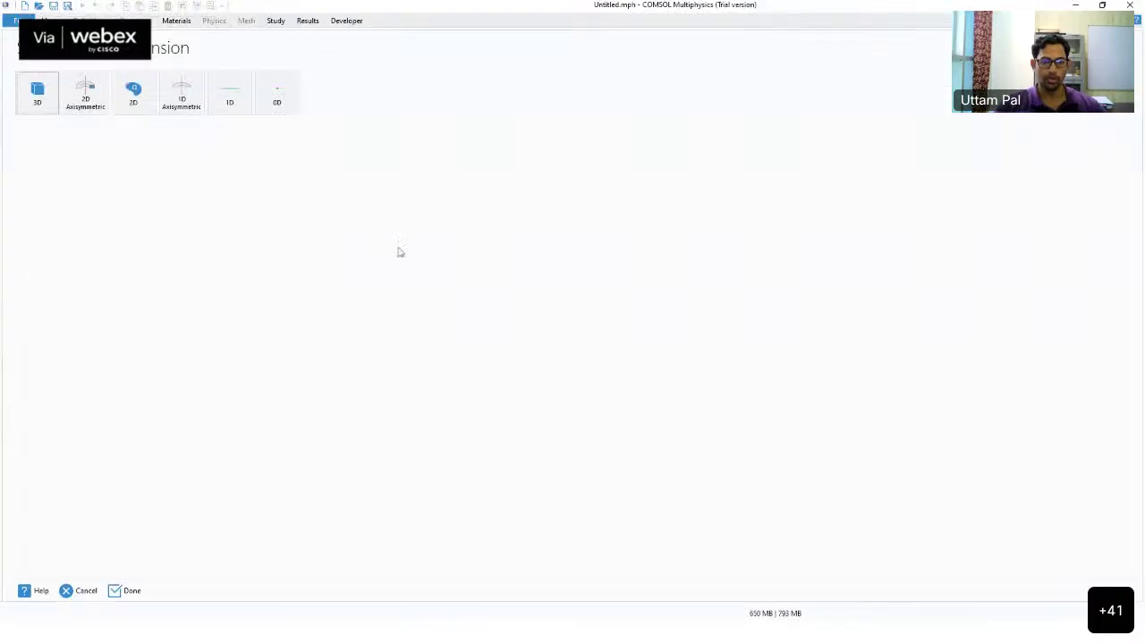
{"action": "left_click", "coordinate": [133, 111]}
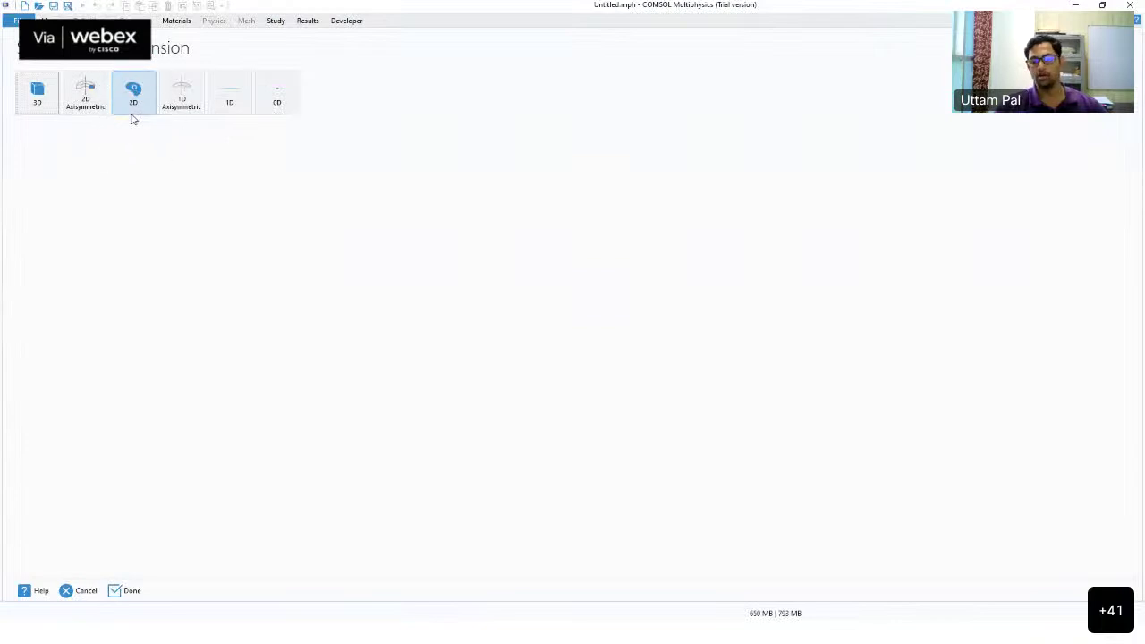
{"action": "left_click", "coordinate": [132, 116]}
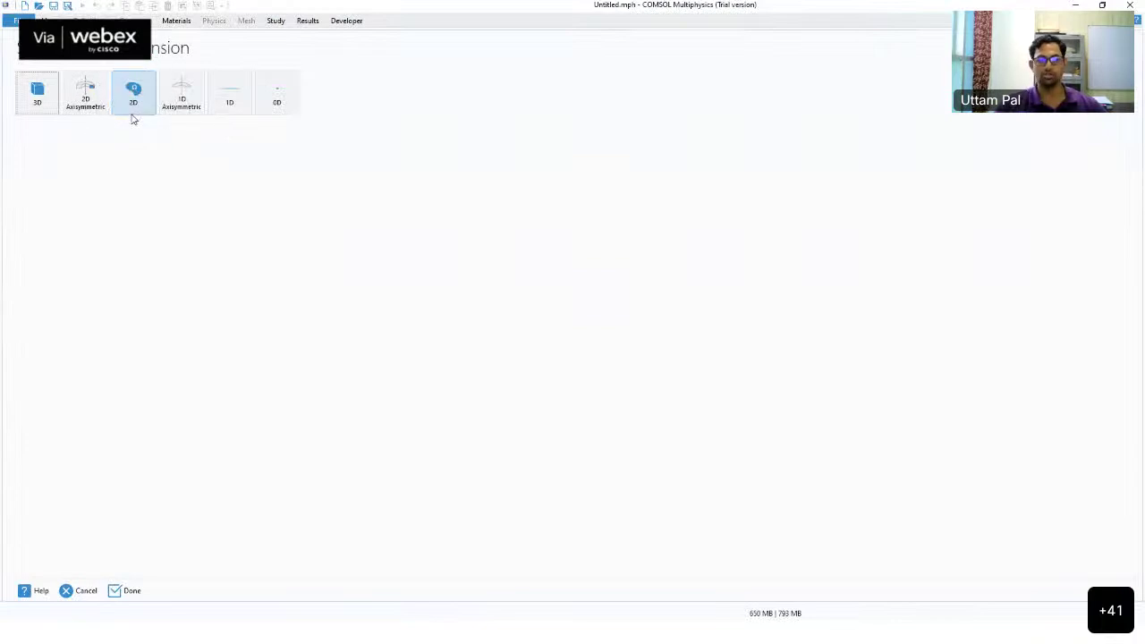
{"action": "left_click", "coordinate": [133, 119]}
{"action": "left_click", "coordinate": [133, 119]}
{"action": "left_click", "coordinate": [132, 119]}
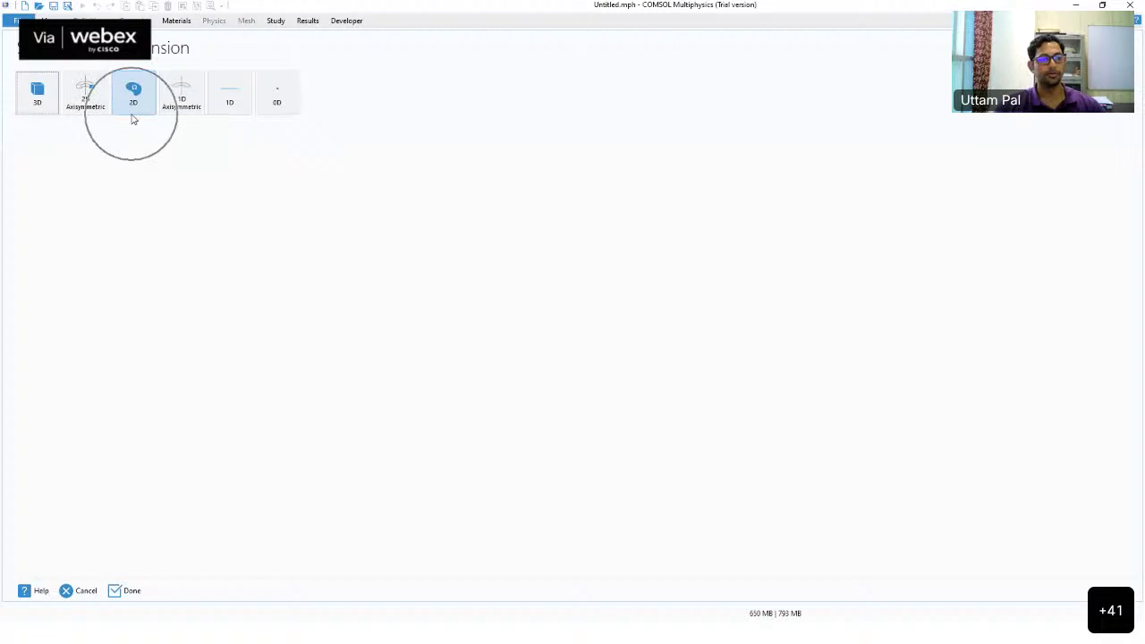
{"action": "left_click", "coordinate": [133, 114]}
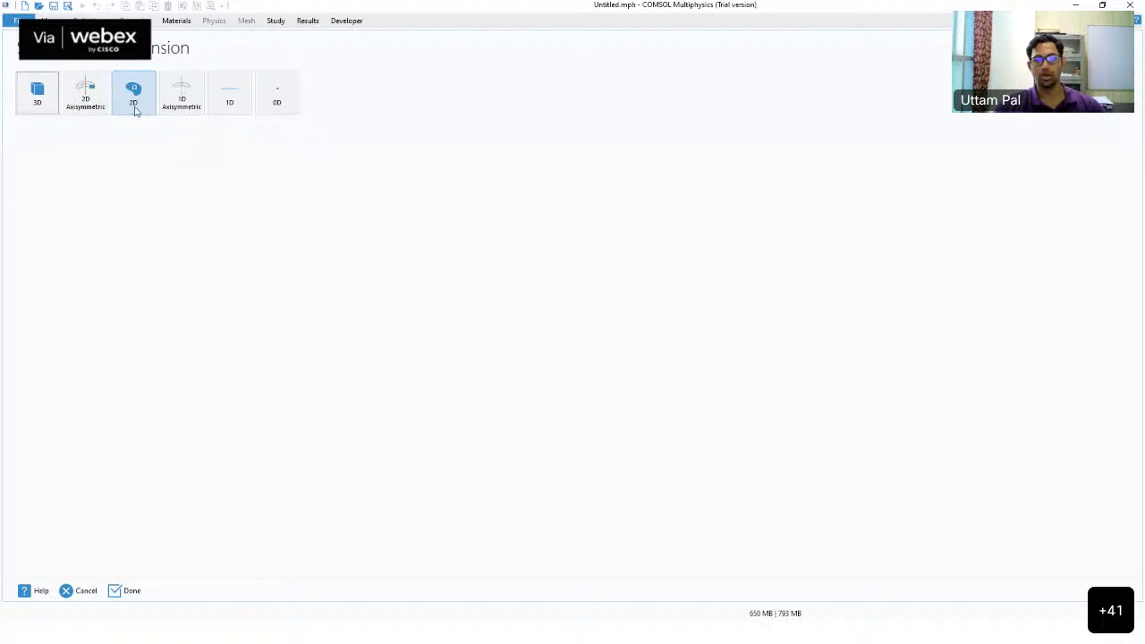
{"action": "left_click", "coordinate": [134, 111]}
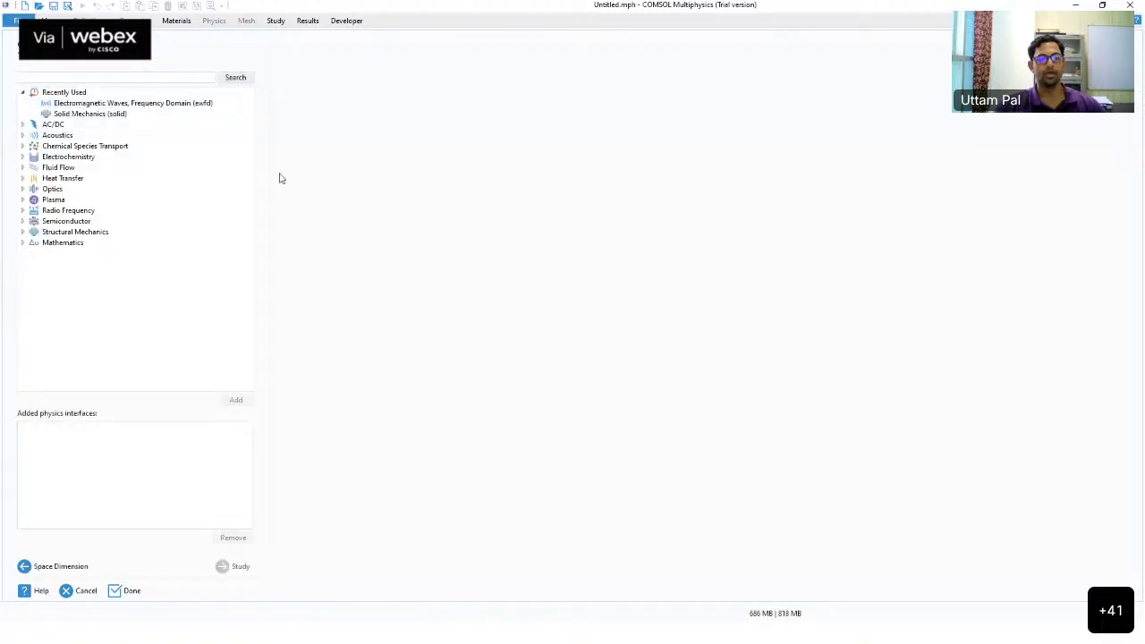
Add the Wave Optics interface Electromagnetic Waves, Frequency Domain (ewfd) and continue to the study selection
{"action": "left_click", "coordinate": [23, 190]}
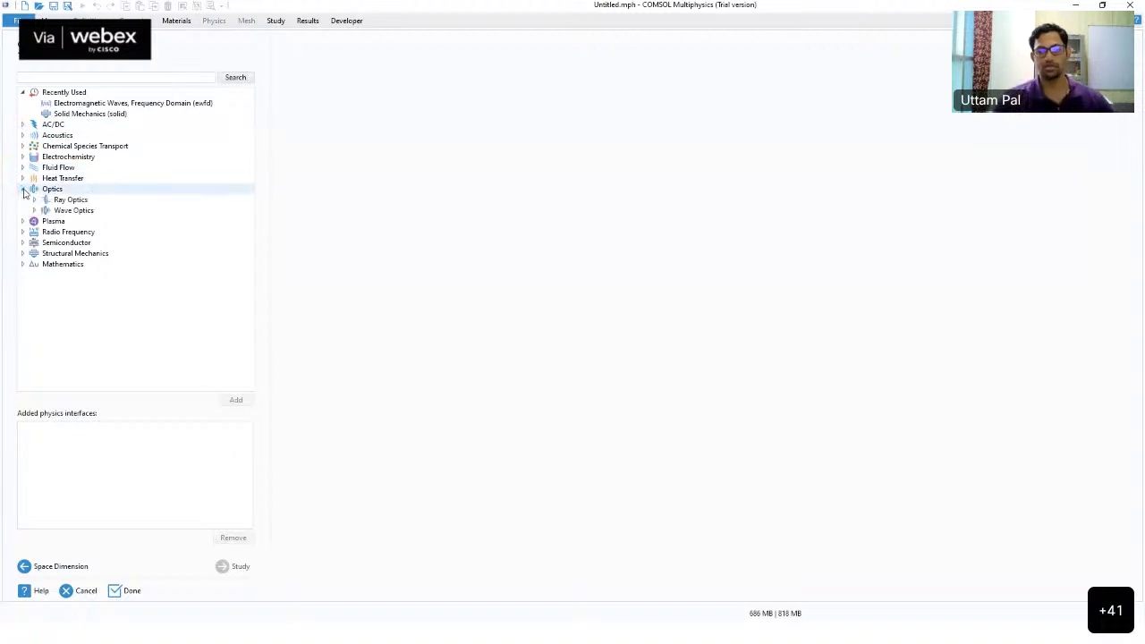
{"action": "left_click", "coordinate": [35, 211]}
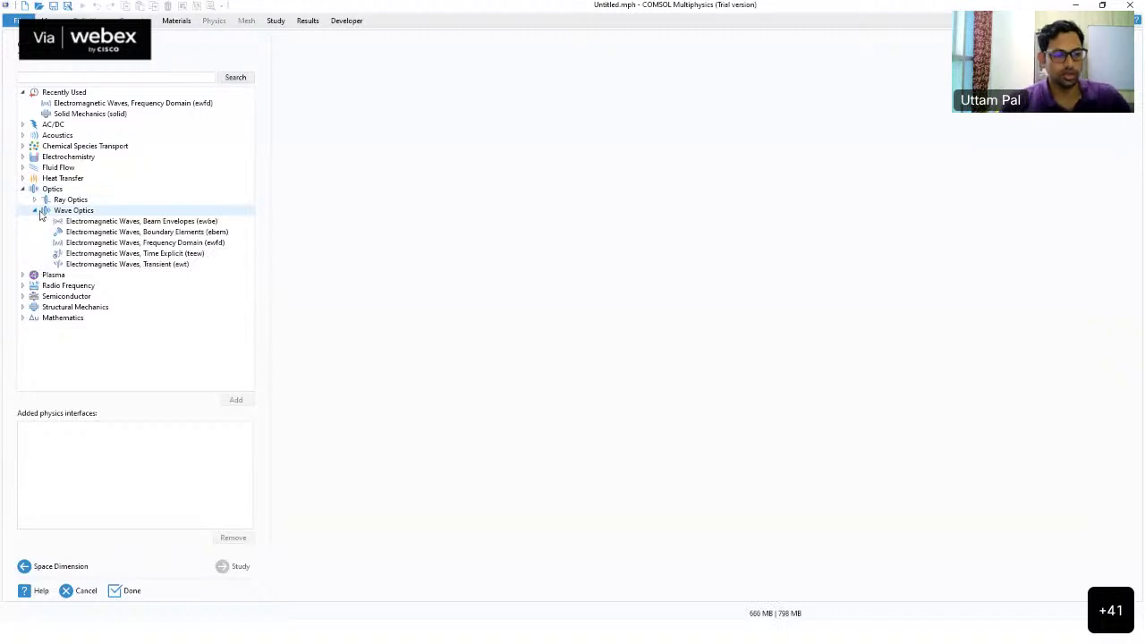
{"action": "left_click", "coordinate": [111, 244]}
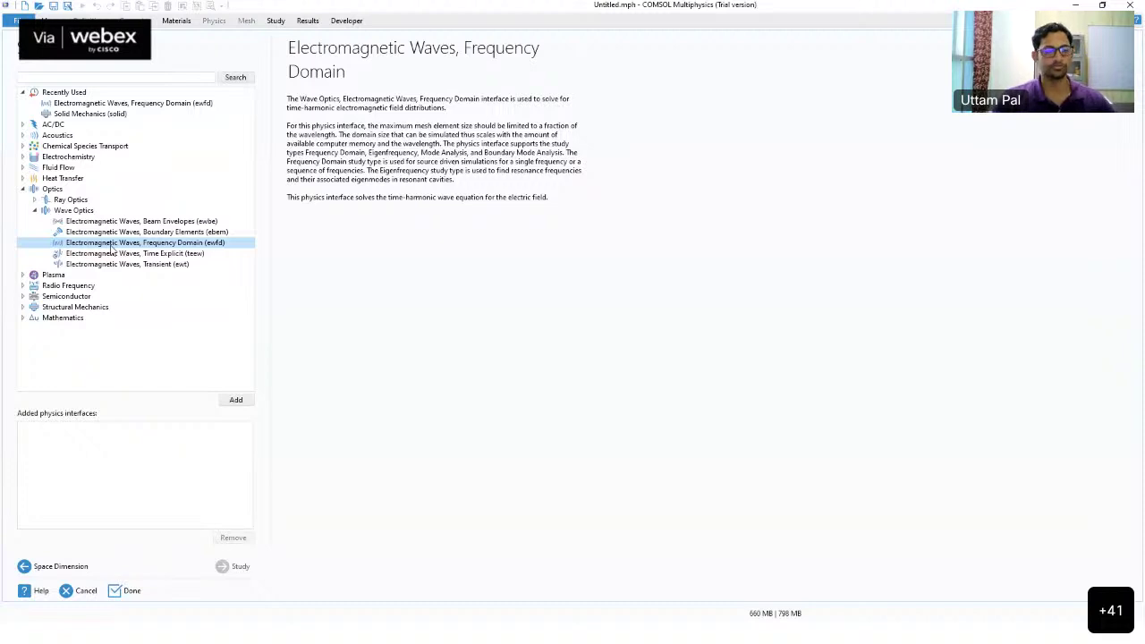
{"action": "left_click", "coordinate": [111, 249]}
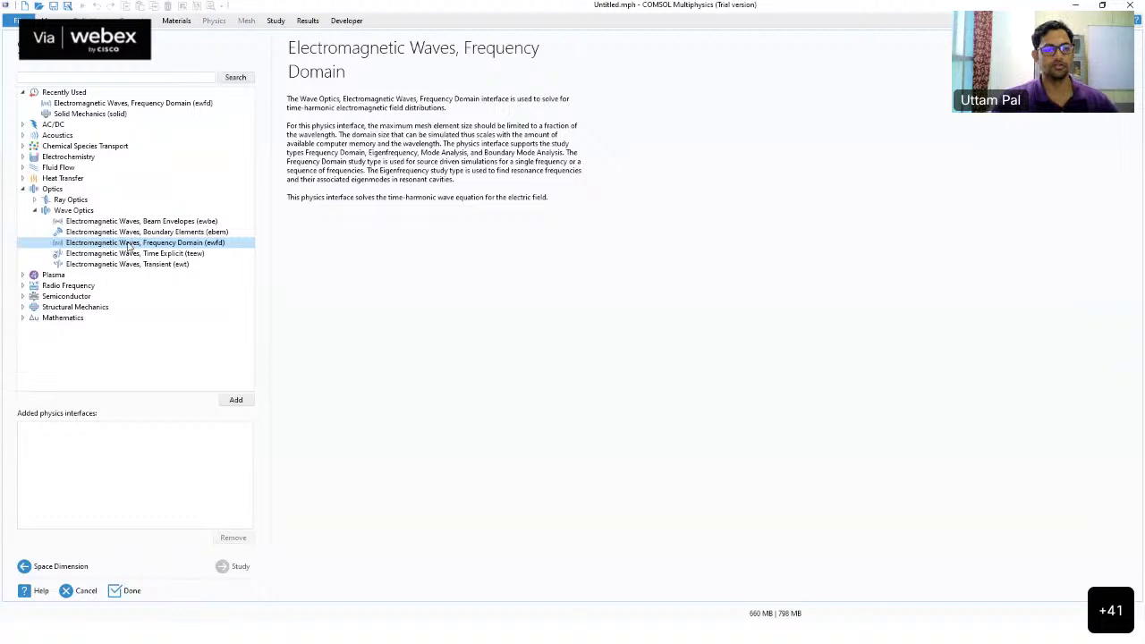
{"action": "left_click", "coordinate": [236, 402]}
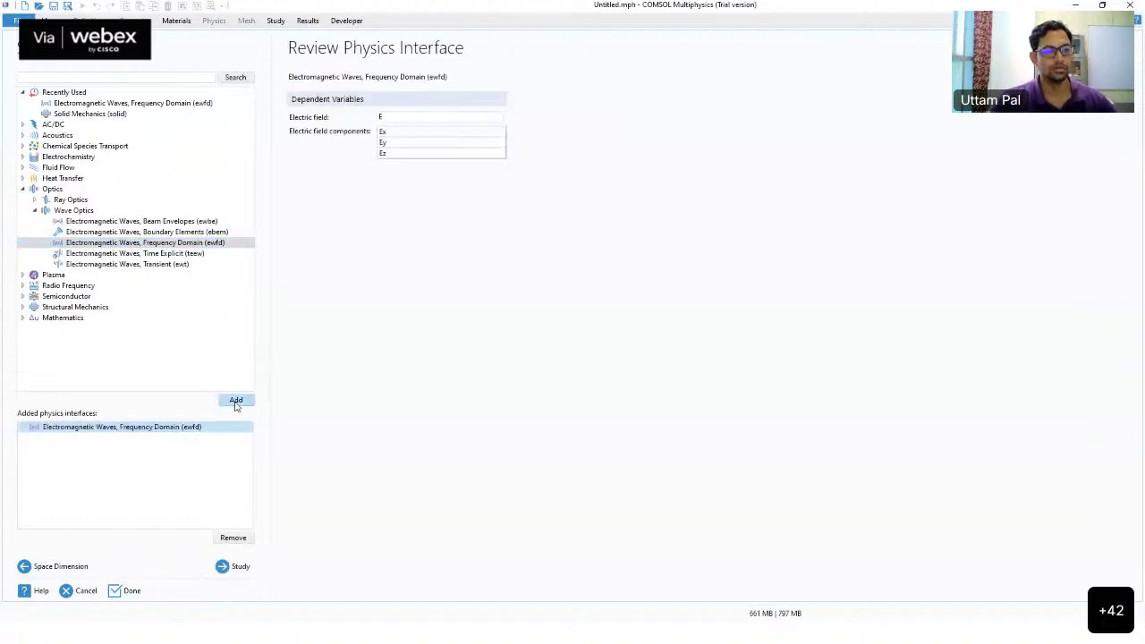
{"action": "left_click", "coordinate": [248, 573]}
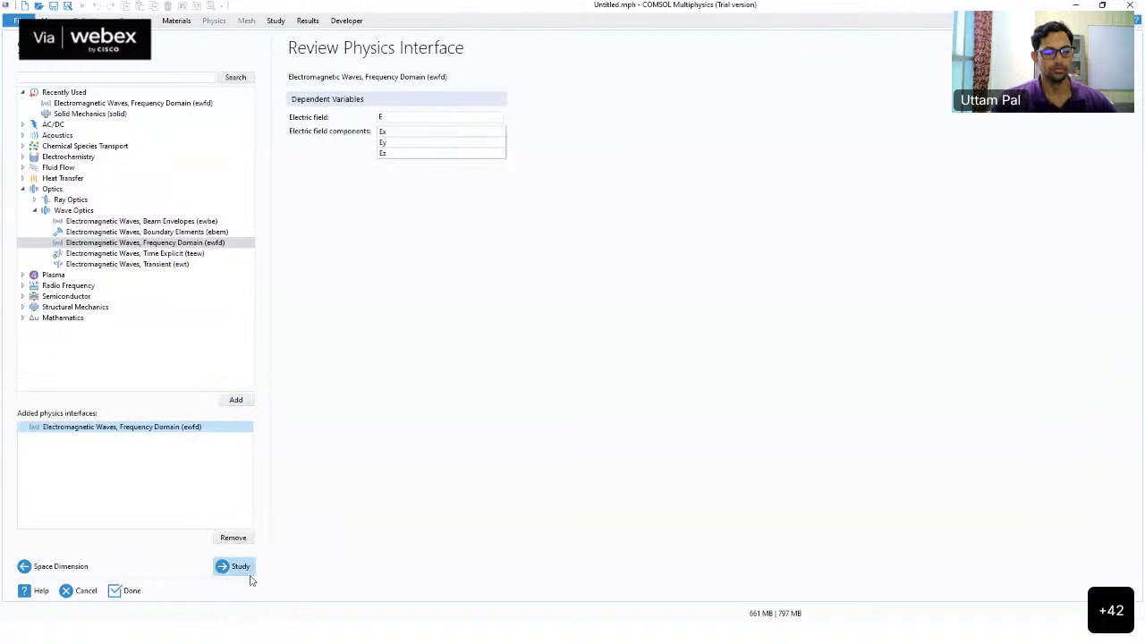
{"action": "left_click", "coordinate": [242, 569]}
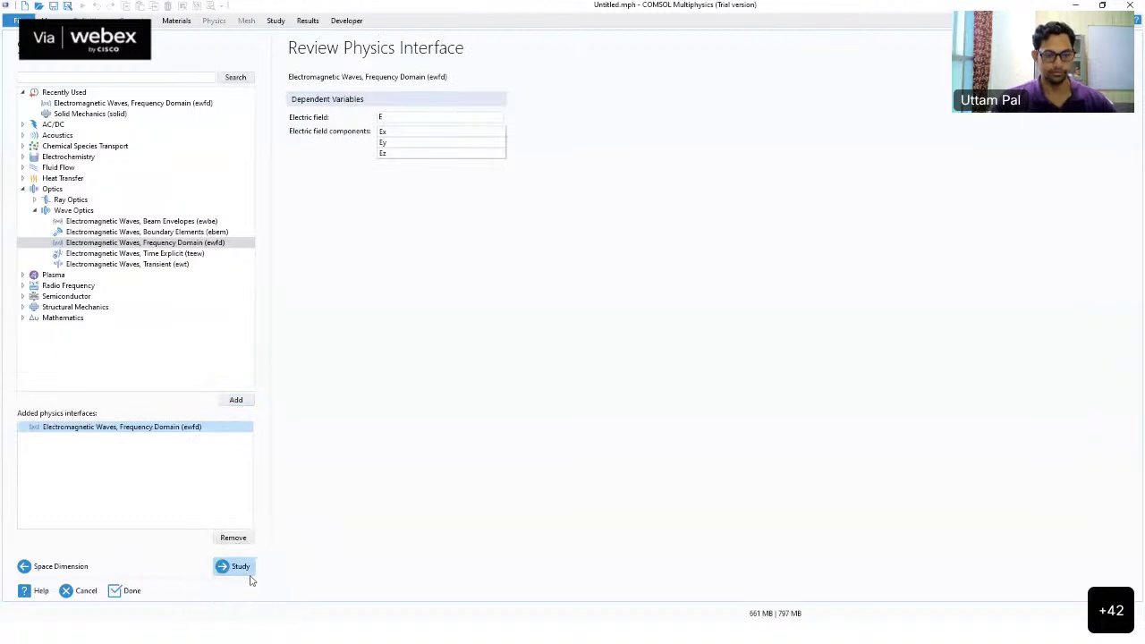
{"action": "left_click", "coordinate": [242, 569]}
{"action": "left_click", "coordinate": [251, 580]}
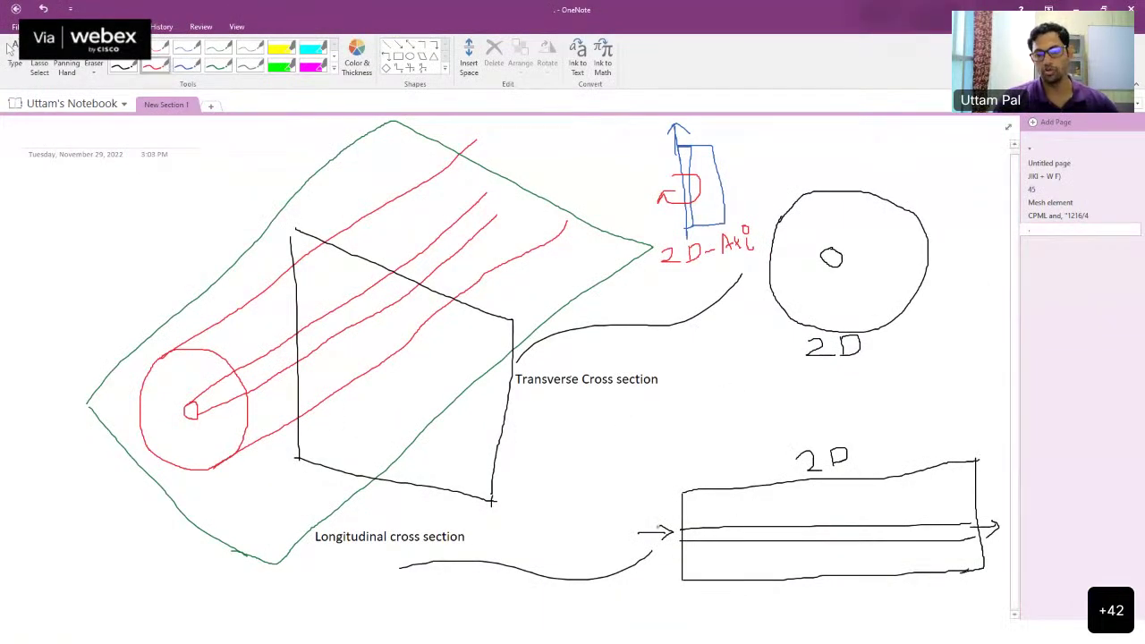
In the OneNote sketch, label the longitudinal section's ends "i/p" and "o/p" in red and draw a wavy propagation arrow between them
{"action": "mouse_move", "coordinate": [637, 490]}
{"action": "left_mouse_down"}
{"action": "mouse_move", "coordinate": [643, 509]}
{"action": "mouse_move", "coordinate": [655, 500]}
{"action": "left_mouse_up"}
{"action": "mouse_move", "coordinate": [981, 496]}
{"action": "left_mouse_down"}
{"action": "mouse_move", "coordinate": [984, 517]}
{"action": "mouse_move", "coordinate": [988, 508]}
{"action": "left_mouse_up"}
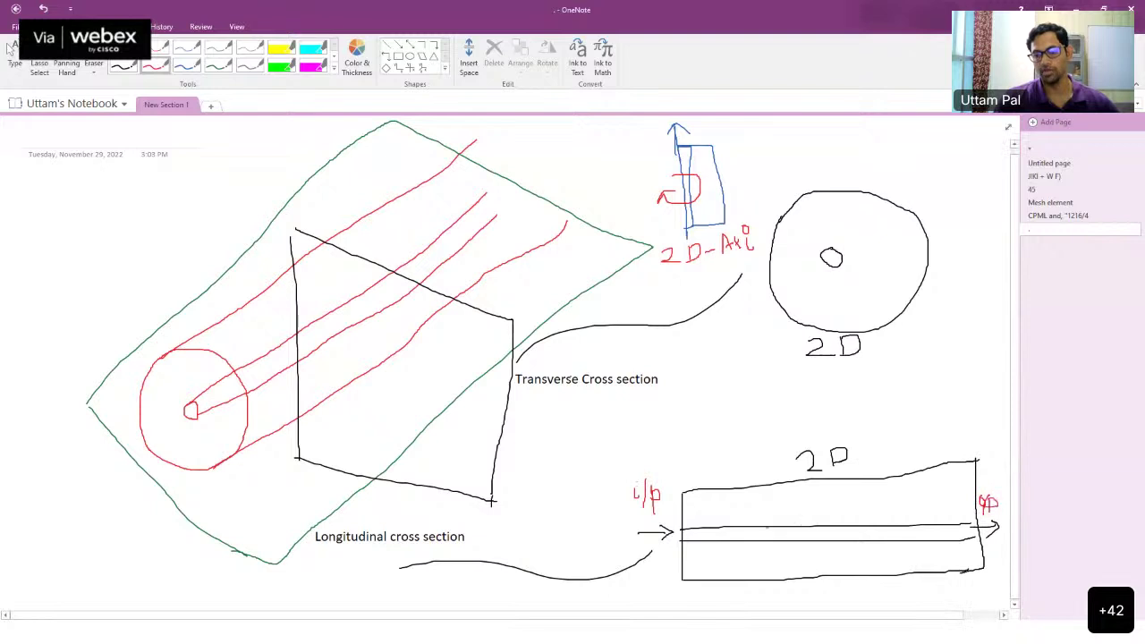
{"action": "mouse_move", "coordinate": [688, 518]}
{"action": "left_mouse_down"}
{"action": "mouse_move", "coordinate": [790, 492]}
{"action": "mouse_move", "coordinate": [839, 508]}
{"action": "mouse_move", "coordinate": [876, 497]}
{"action": "mouse_move", "coordinate": [965, 519]}
{"action": "left_mouse_up"}
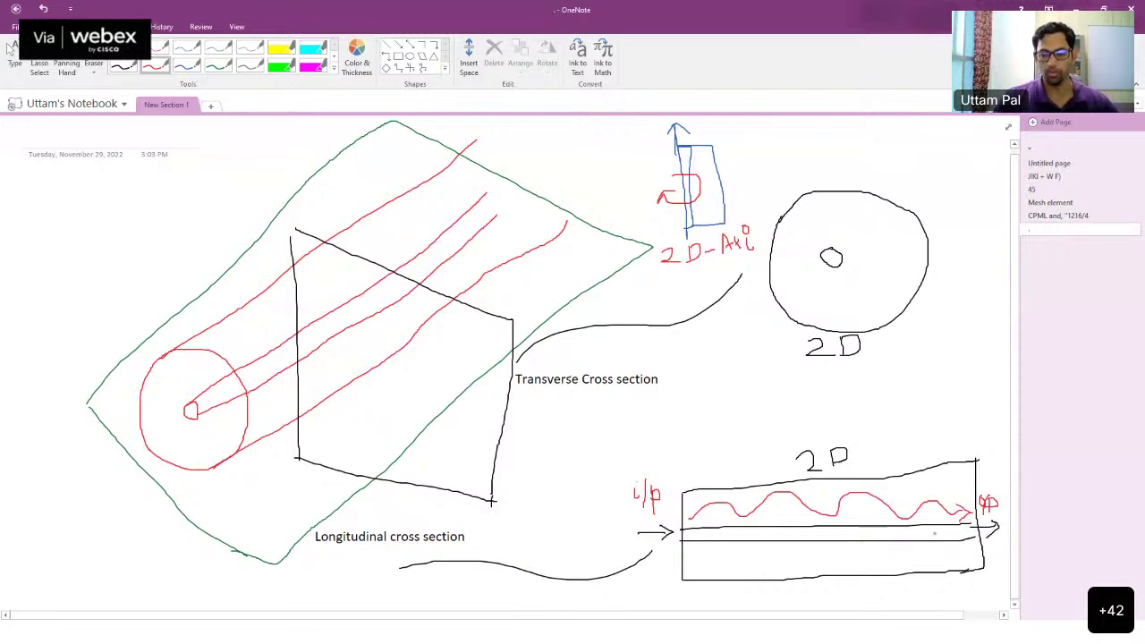
Back in COMSOL Multiphysics, select the general Frequency Domain study and finish the model setup
{"action": "key", "text": "alt+Tab"}
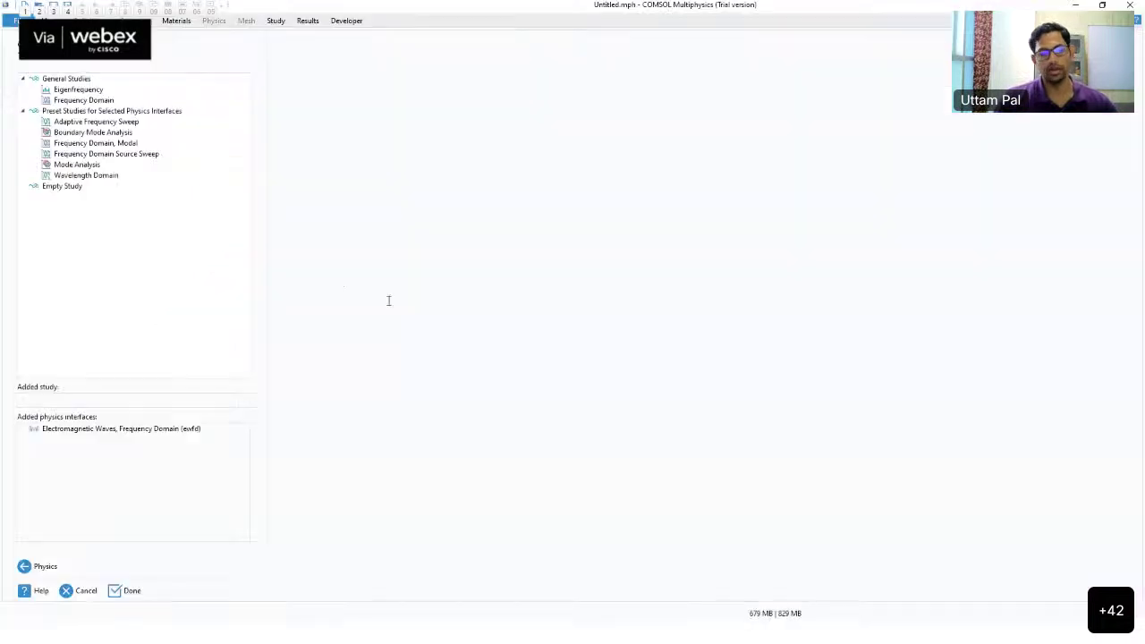
{"action": "left_click", "coordinate": [98, 100]}
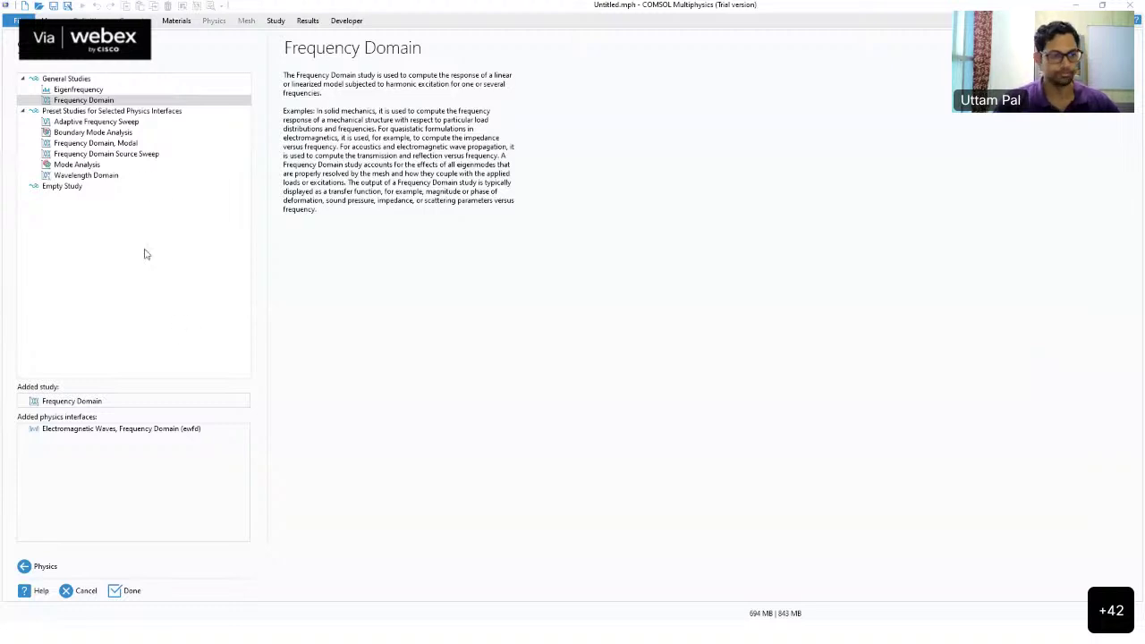
{"action": "left_click", "coordinate": [116, 101]}
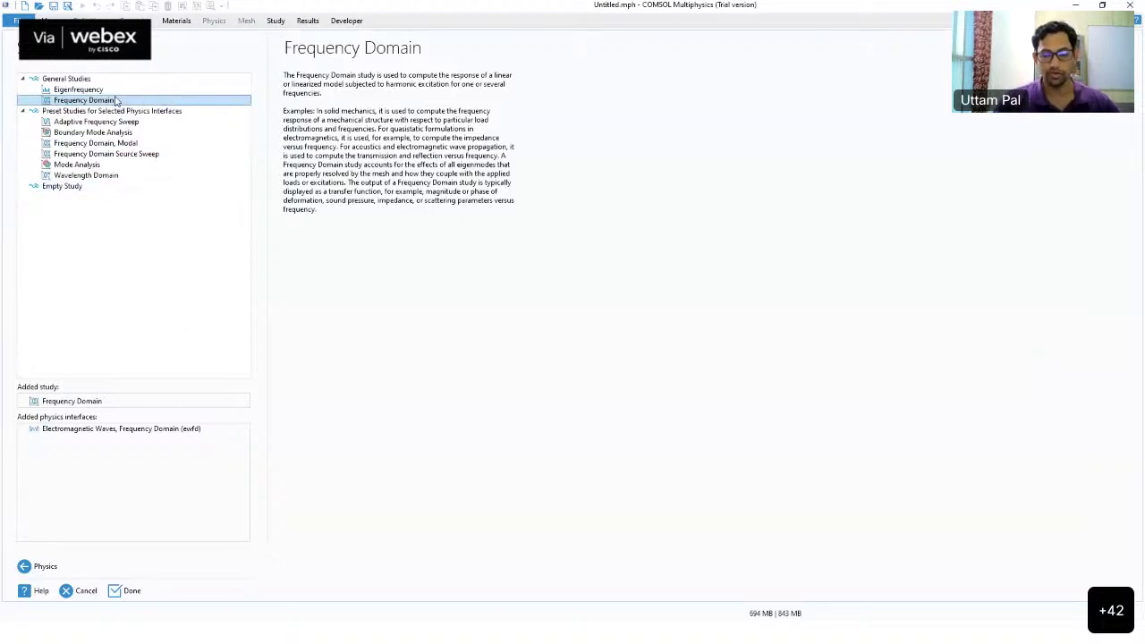
{"action": "left_click", "coordinate": [139, 595]}
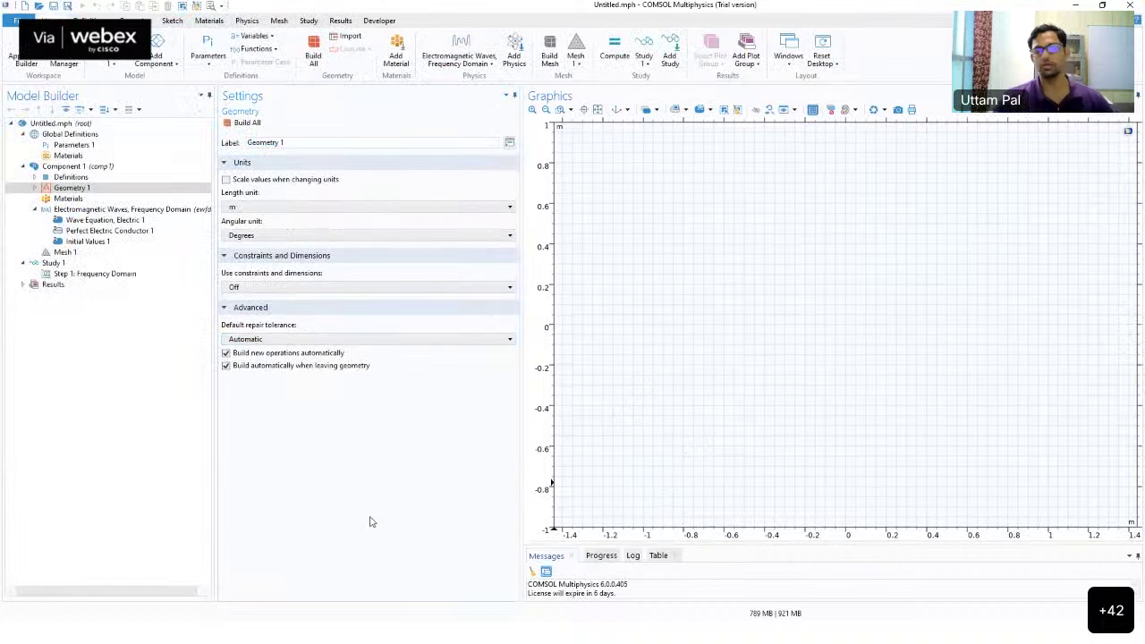
Switch to OneNote and draw a small red arrow pointing down at the upper edge of the longitudinal section
{"action": "left_click", "coordinate": [81, 189]}
{"action": "key", "text": "alt+Tab"}
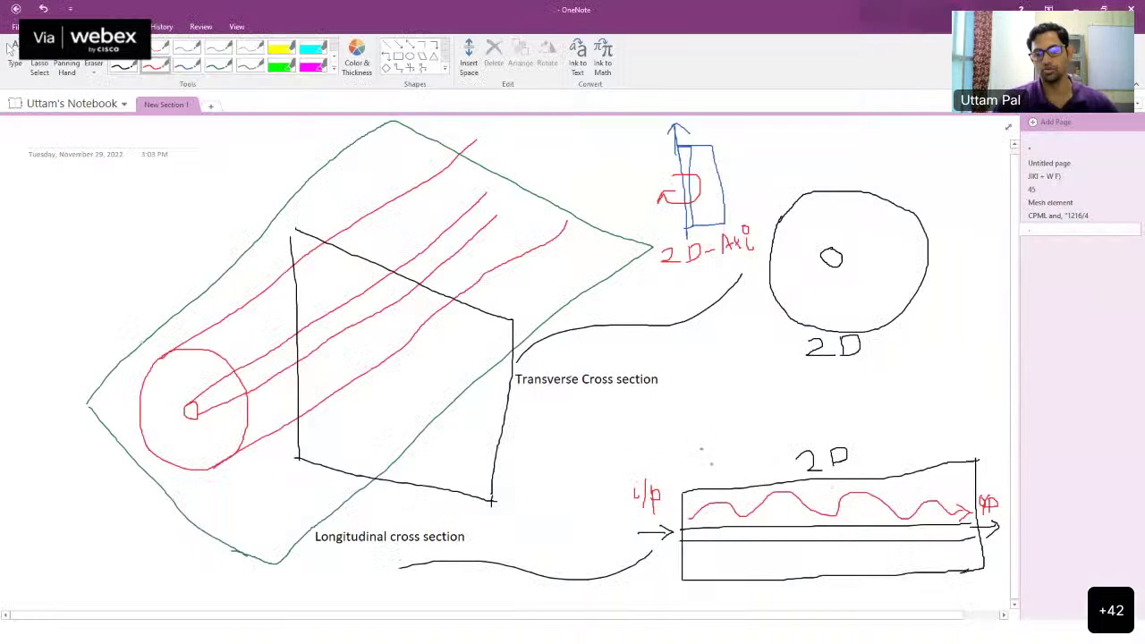
{"action": "mouse_move", "coordinate": [702, 449]}
{"action": "left_mouse_down"}
{"action": "mouse_move", "coordinate": [713, 484]}
{"action": "mouse_move", "coordinate": [715, 475]}
{"action": "left_mouse_up"}
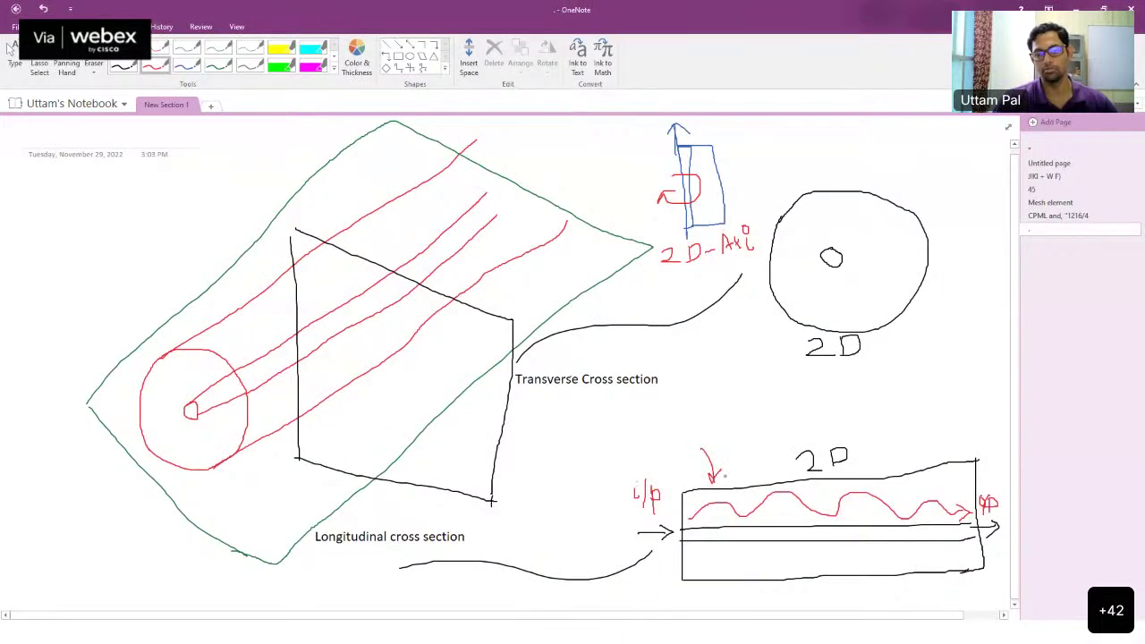
Return to COMSOL Multiphysics and define a global parameter wslab with the expression 5[um] in Parameters 1
{"action": "key", "text": "alt+Tab"}
{"action": "left_click", "coordinate": [74, 144]}
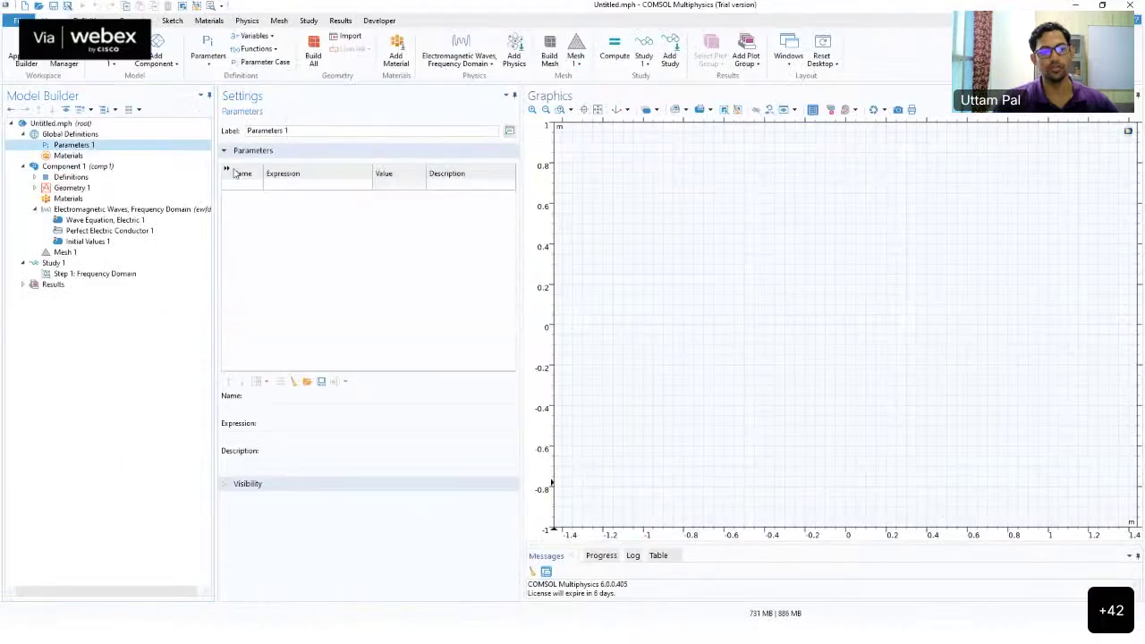
{"action": "left_click", "coordinate": [234, 187]}
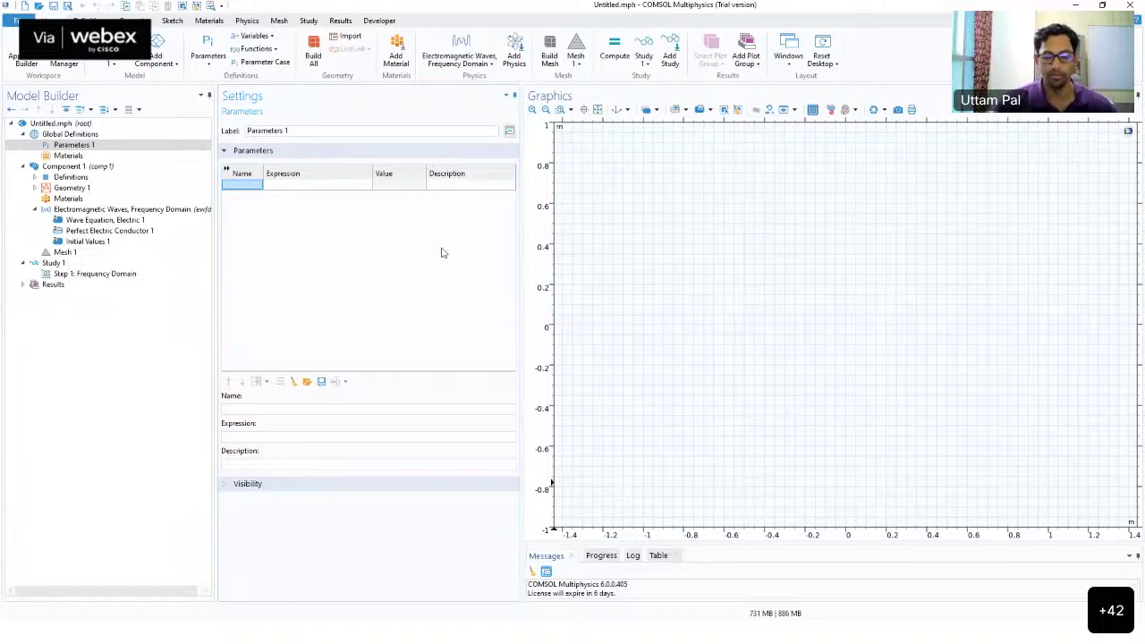
{"action": "left_click", "coordinate": [89, 145]}
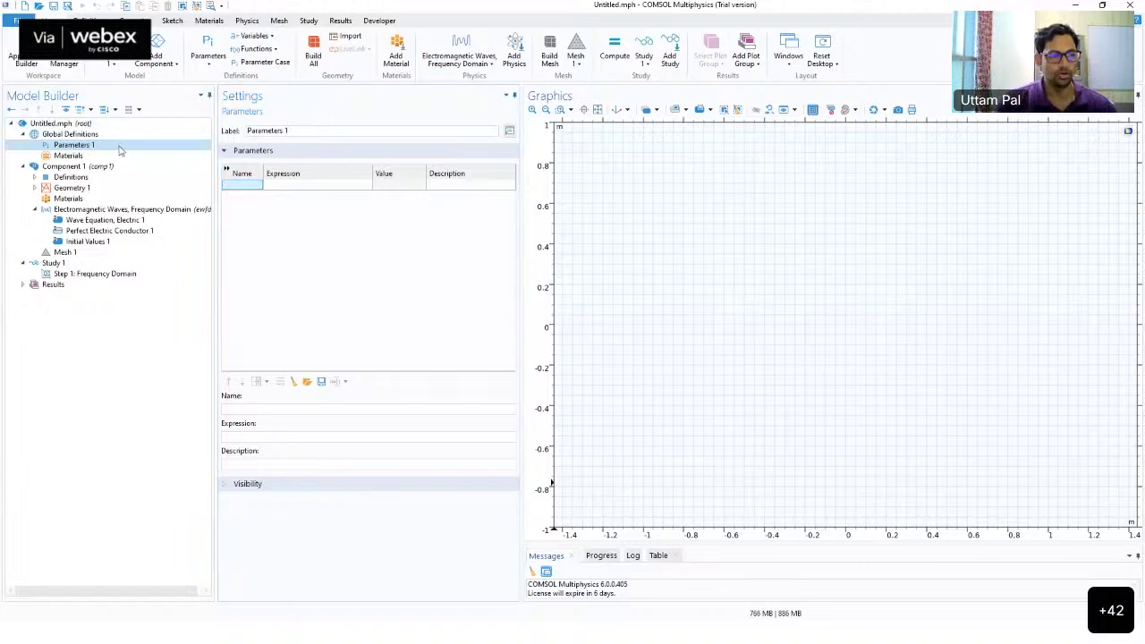
{"action": "left_click", "coordinate": [129, 145]}
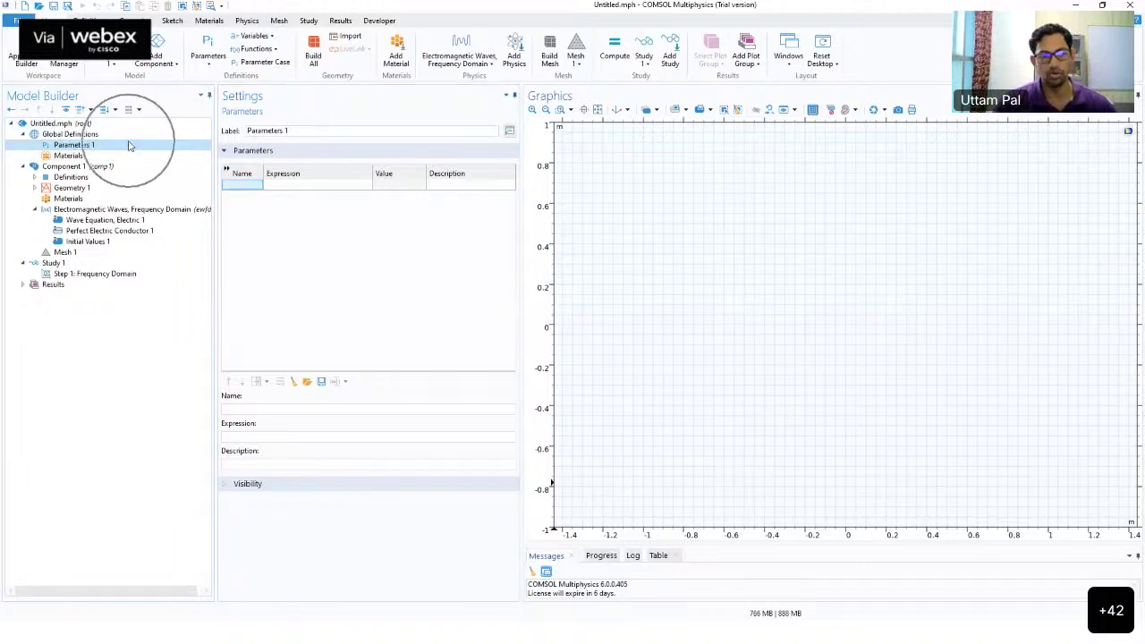
{"action": "left_click", "coordinate": [242, 190]}
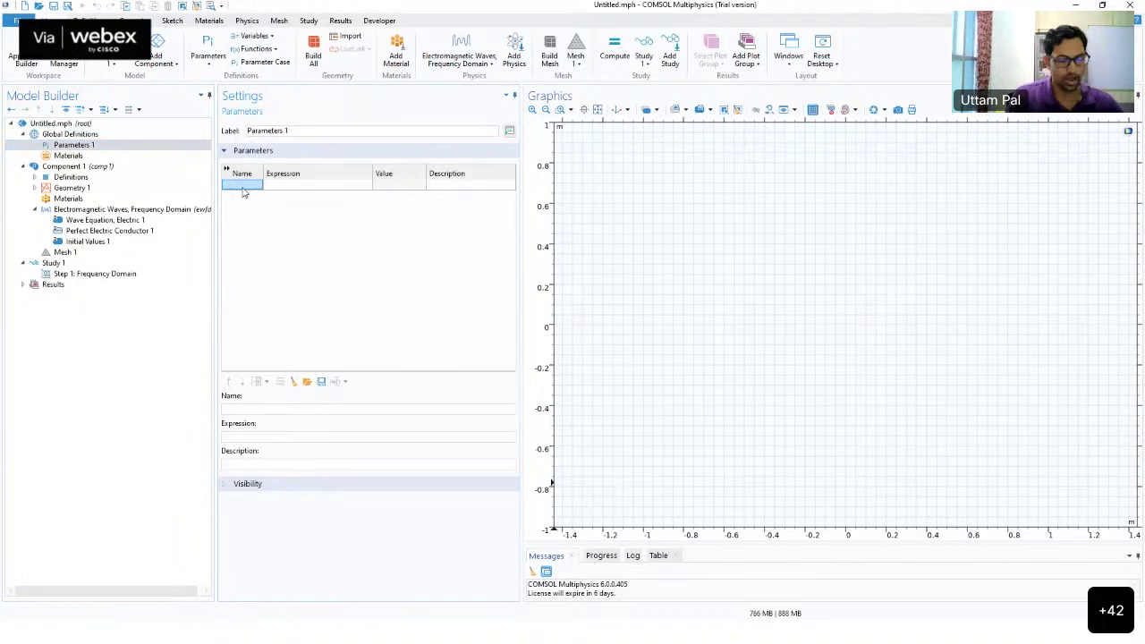
{"action": "type", "text": "wslab"}
{"action": "key", "text": "Tab"}
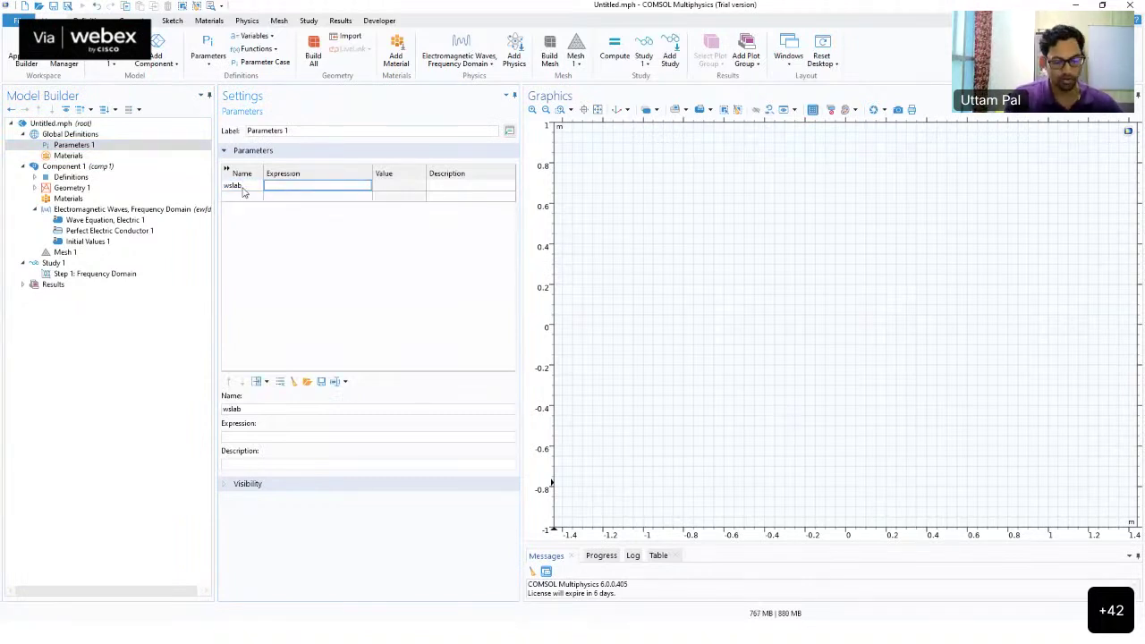
{"action": "type", "text": "5[um]"}
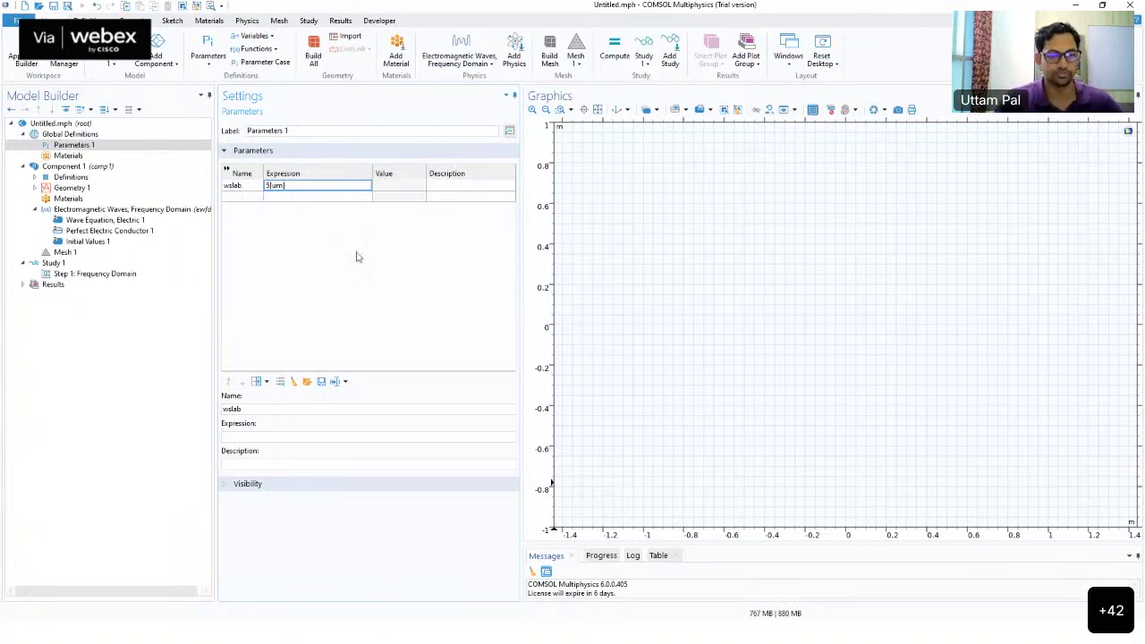
{"action": "left_click", "coordinate": [356, 257]}
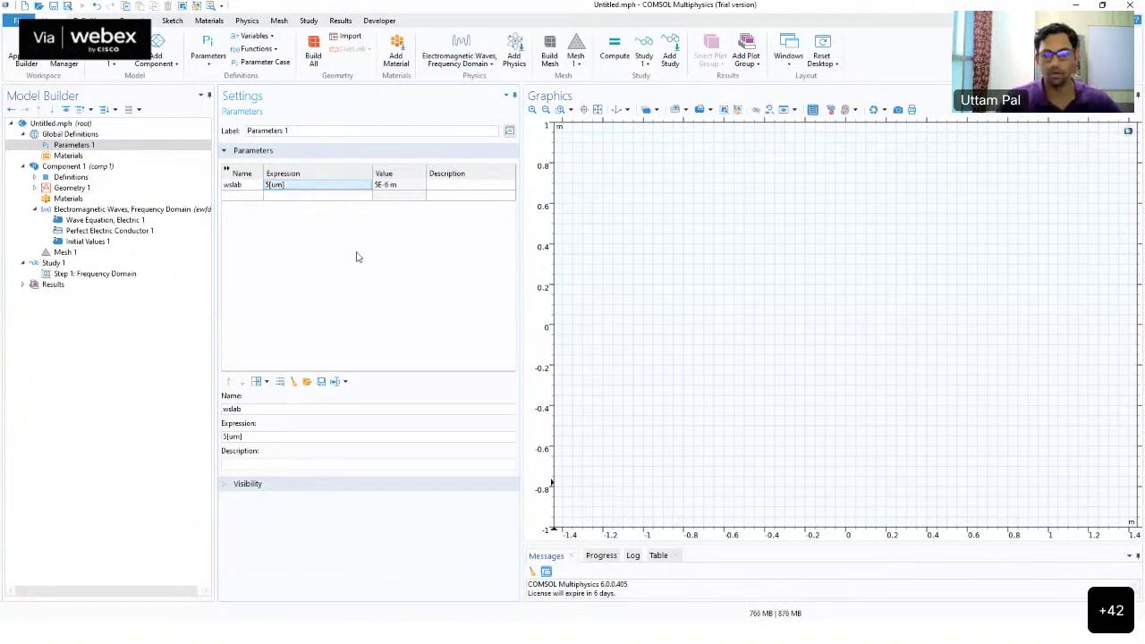
{"action": "left_click", "coordinate": [278, 190]}
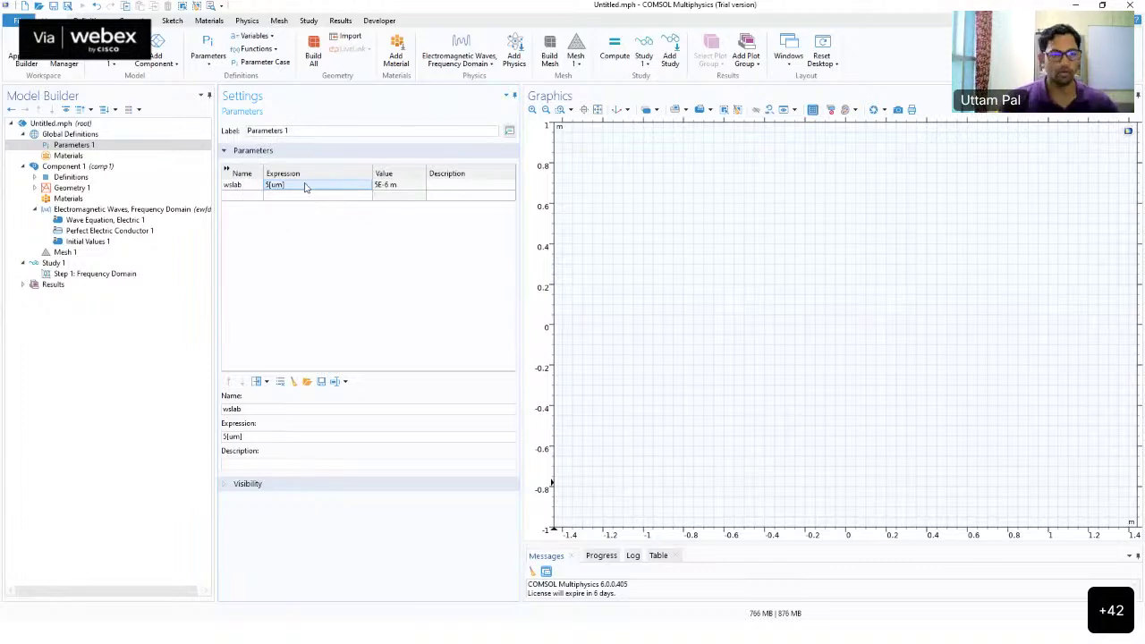
Add a second global parameter hclad with the expression 7[um]
{"action": "left_click", "coordinate": [251, 196]}
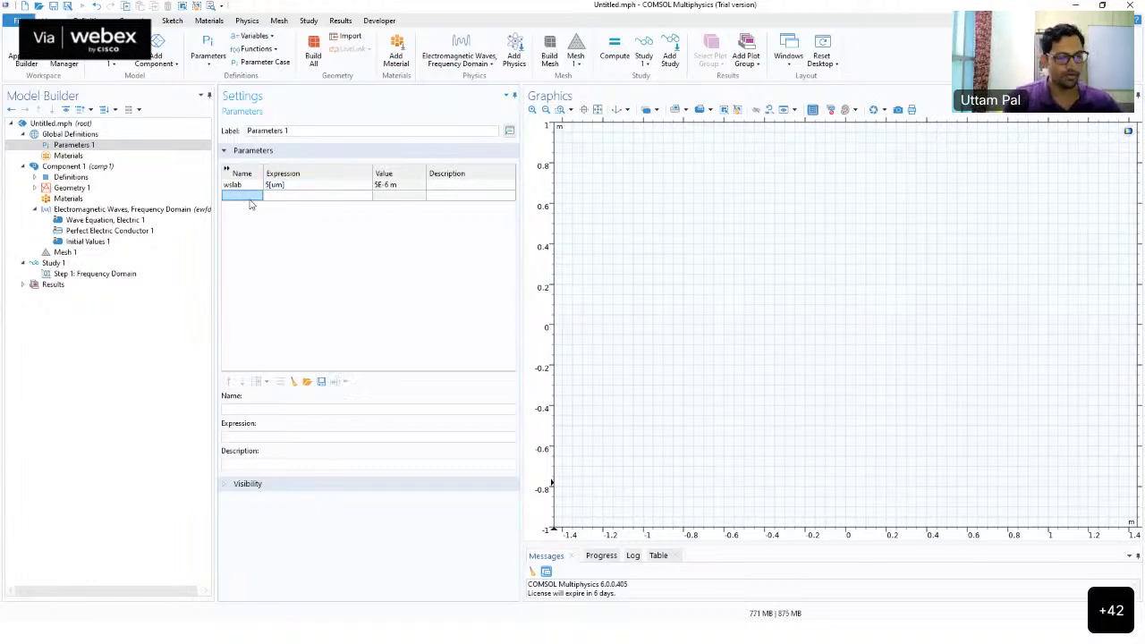
{"action": "type", "text": "hclad"}
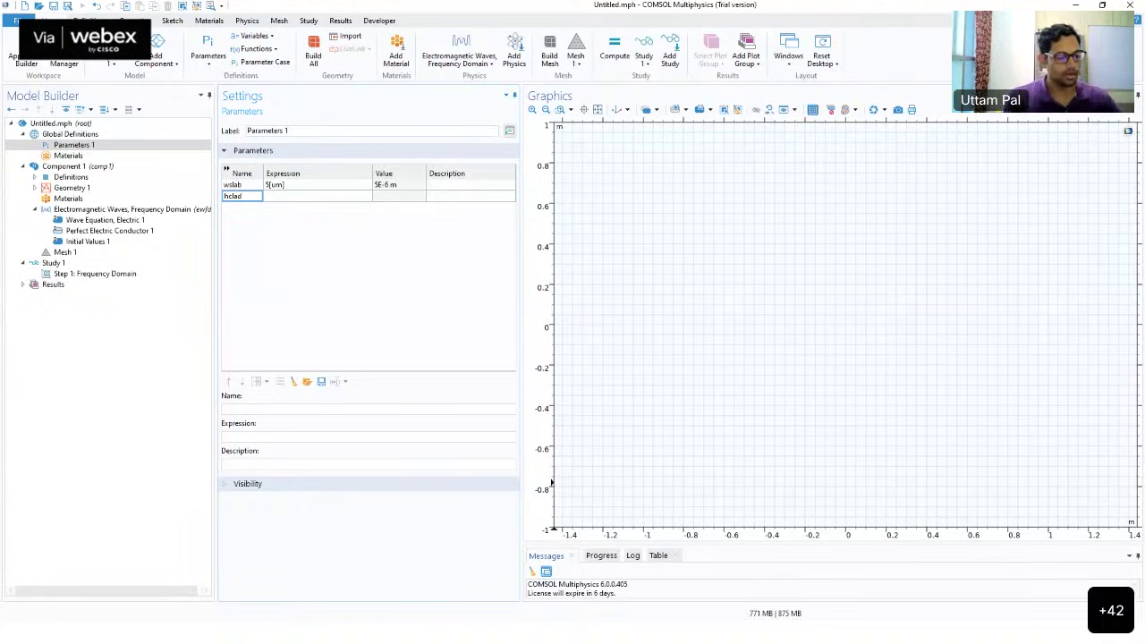
{"action": "key", "text": "Tab"}
{"action": "type", "text": "7p"}
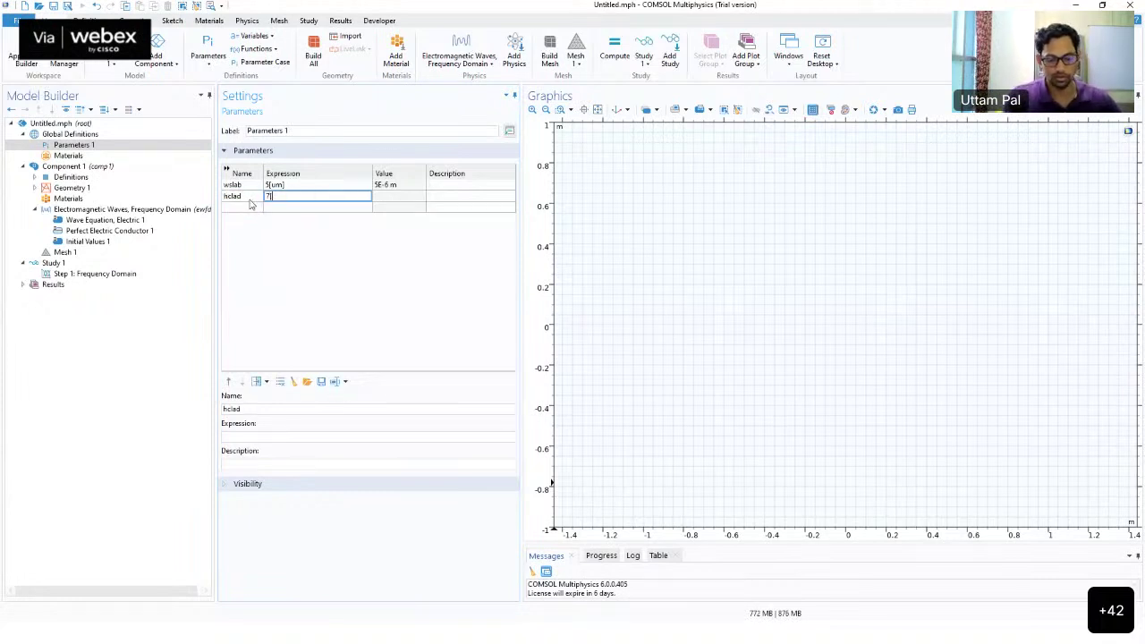
{"action": "type", "text": "um]"}
{"action": "left_click", "coordinate": [253, 209]}
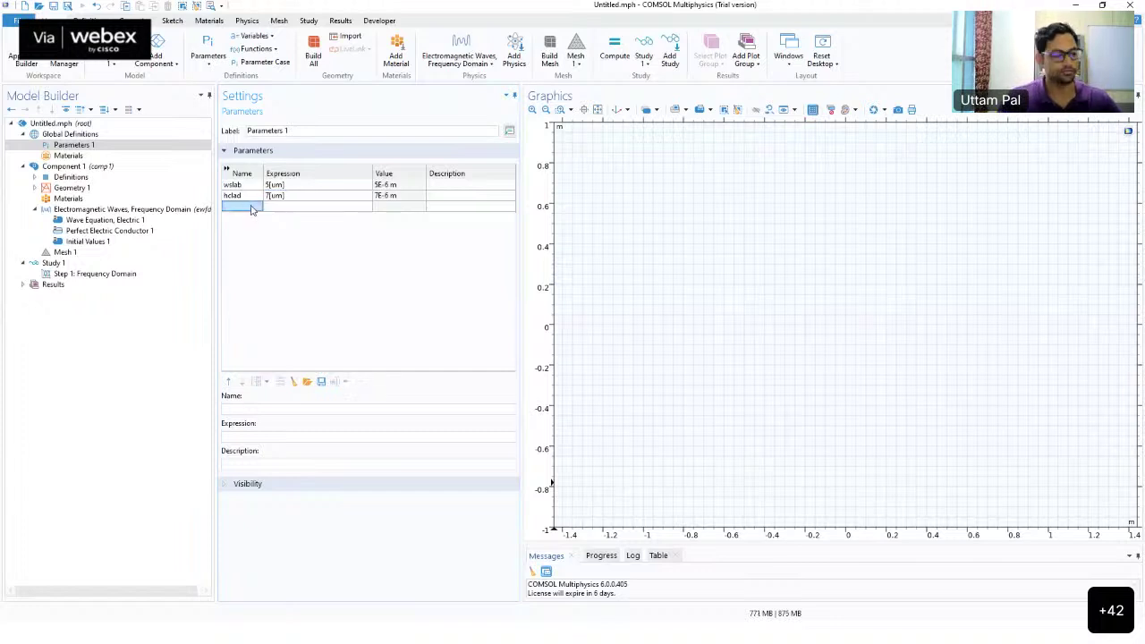
Add a third global parameter hcore with the expression 1[um]
{"action": "type", "text": "hcore"}
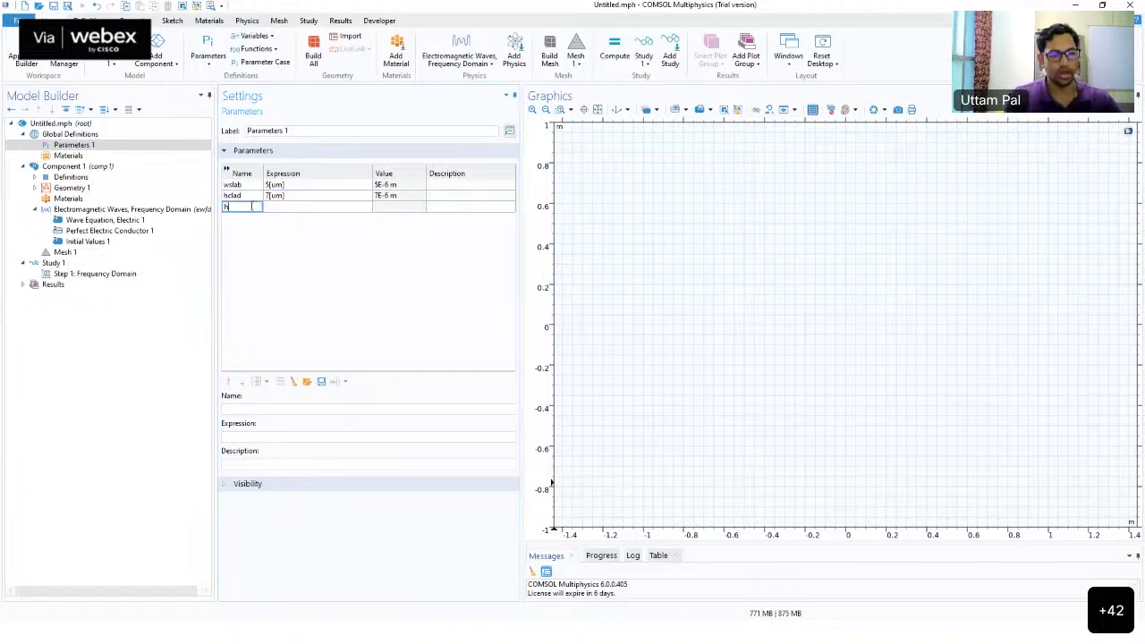
{"action": "key", "text": "Tab"}
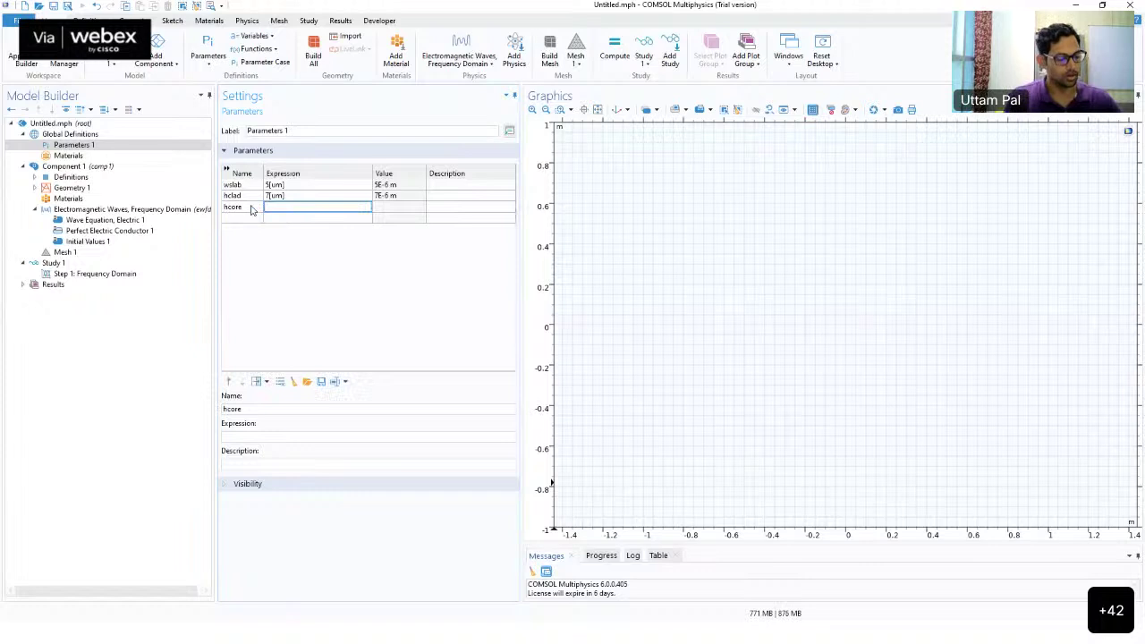
{"action": "type", "text": "1[um]"}
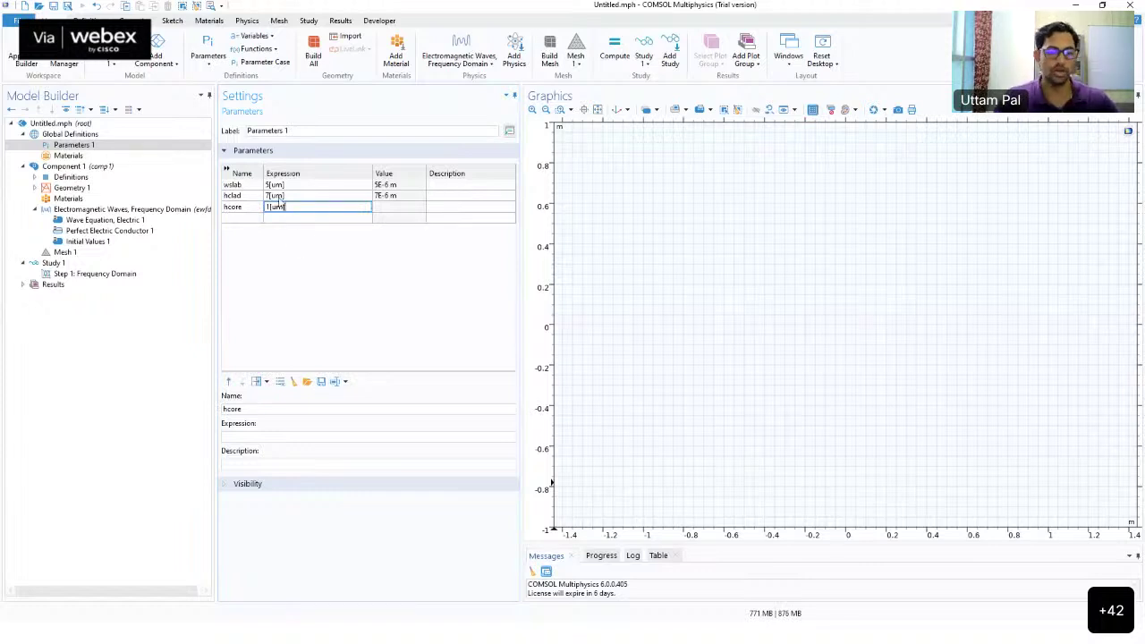
{"action": "left_click", "coordinate": [307, 262]}
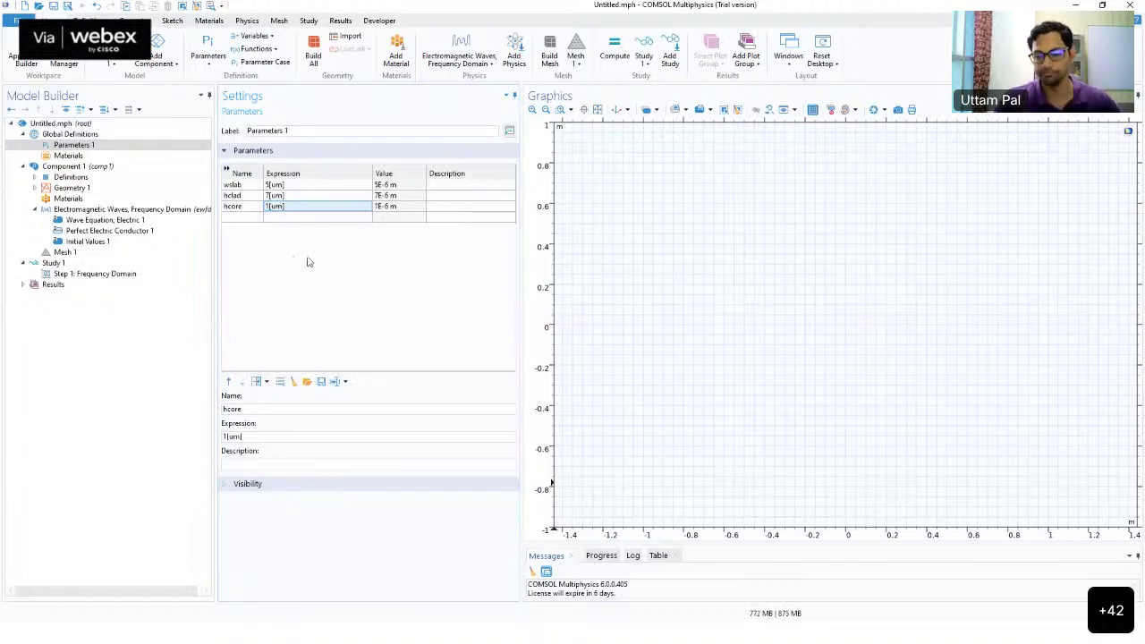
{"action": "left_click", "coordinate": [250, 210]}
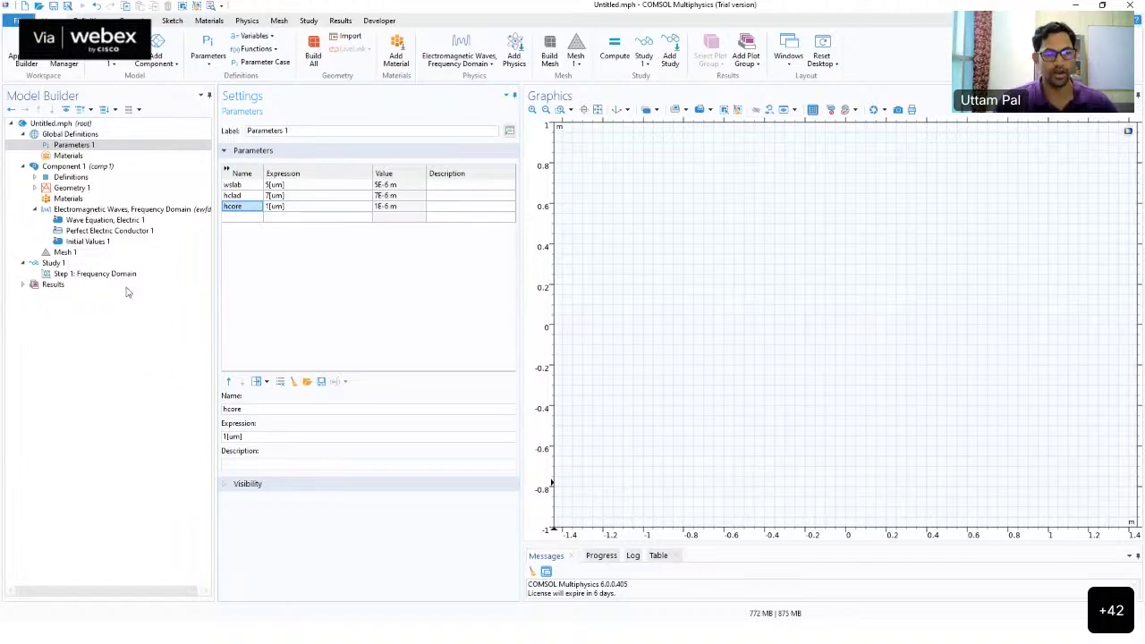
Add a global parameter ncore with the expression 1.5
{"action": "left_click", "coordinate": [249, 220]}
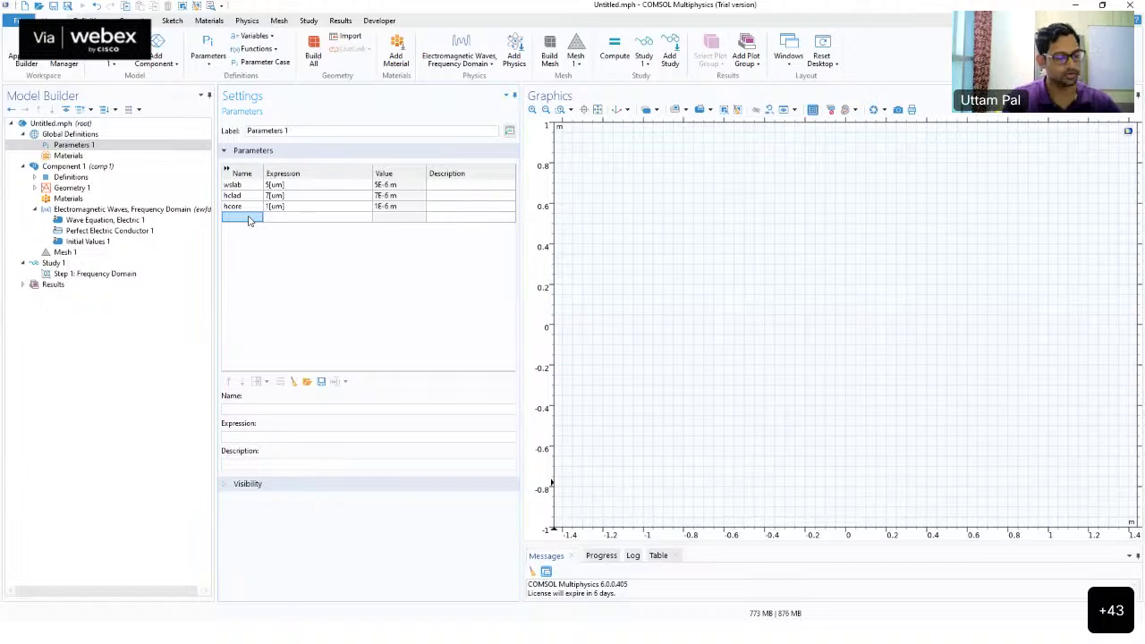
{"action": "type", "text": "ncore"}
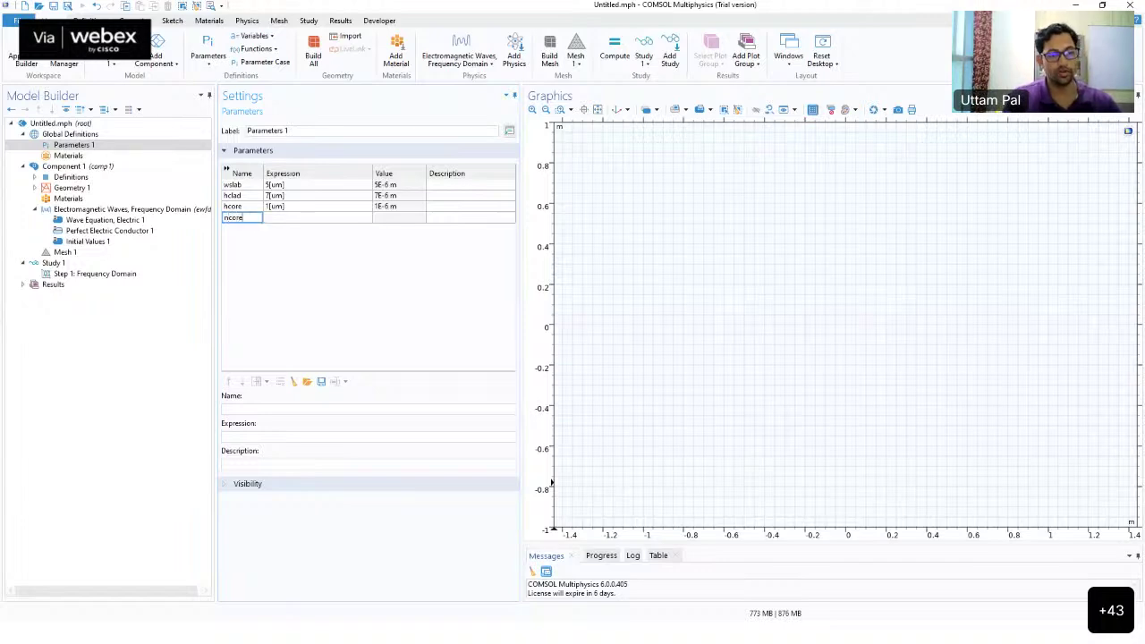
{"action": "key", "text": "Tab"}
{"action": "type", "text": "1.5"}
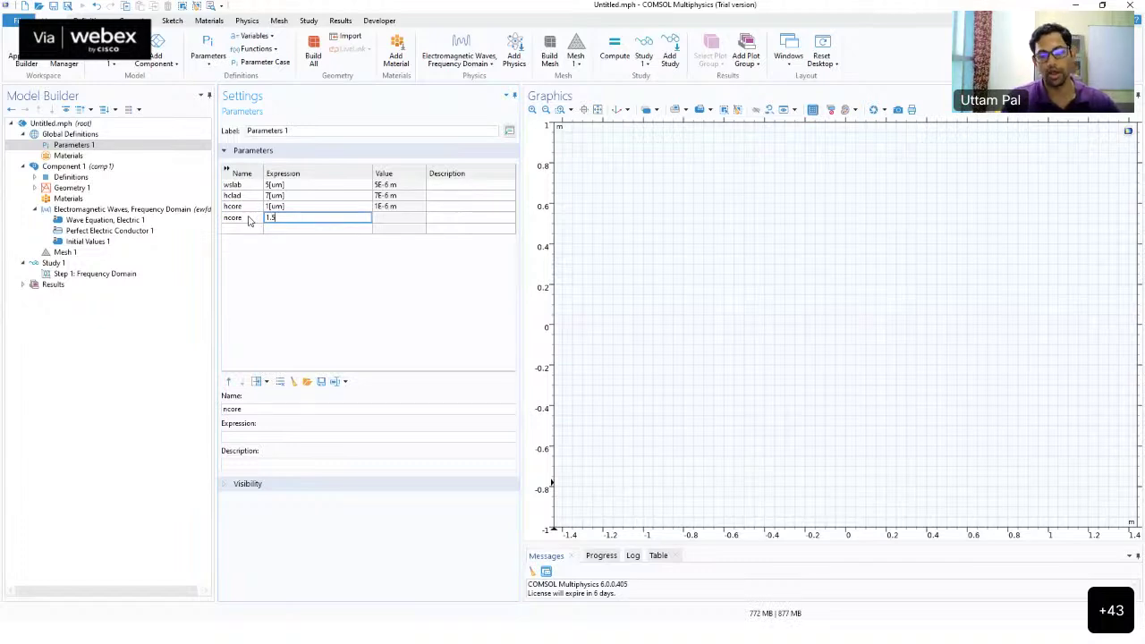
{"action": "key", "text": "Tab"}
{"action": "key", "text": "Tab"}
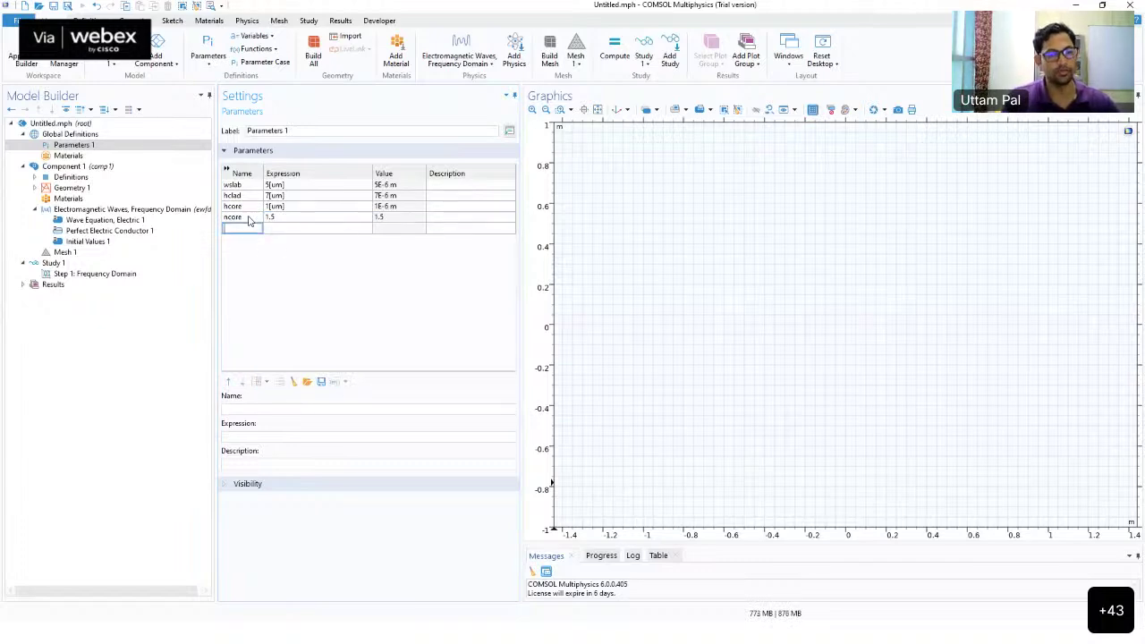
Add a global parameter nclad with the expression 1
{"action": "type", "text": "nclad"}
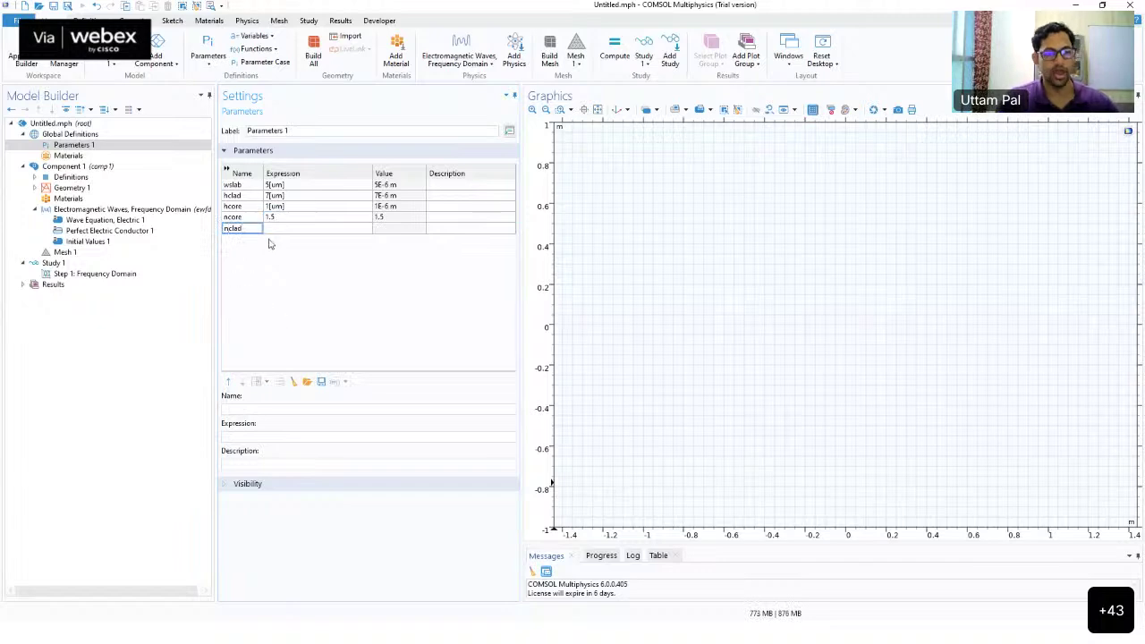
{"action": "key", "text": "Tab"}
{"action": "type", "text": "1"}
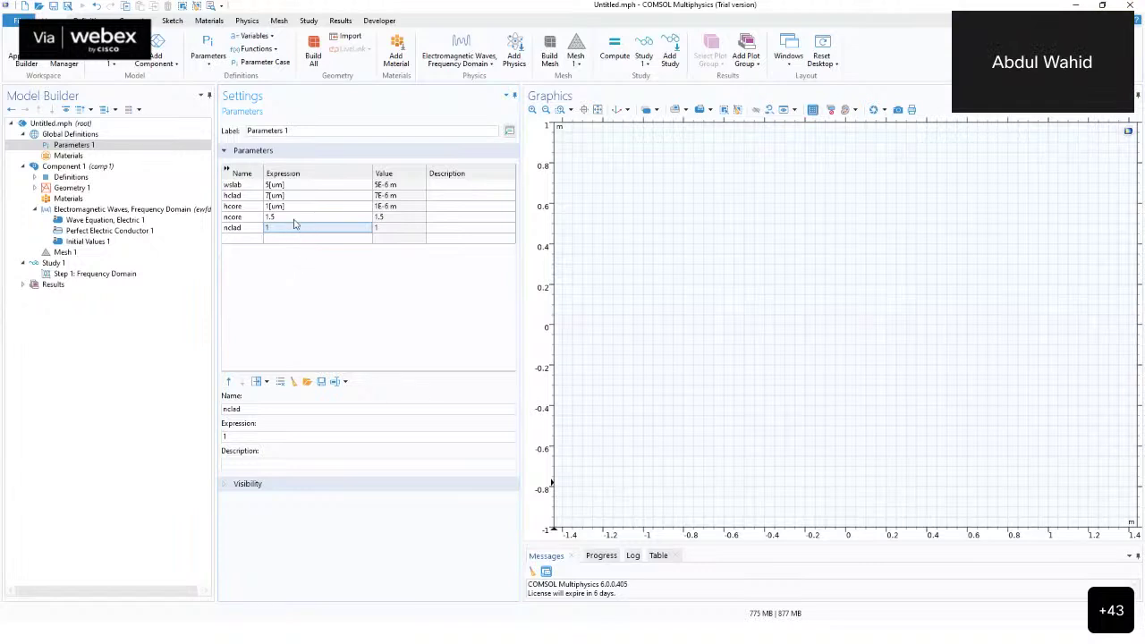
{"action": "left_click", "coordinate": [300, 188]}
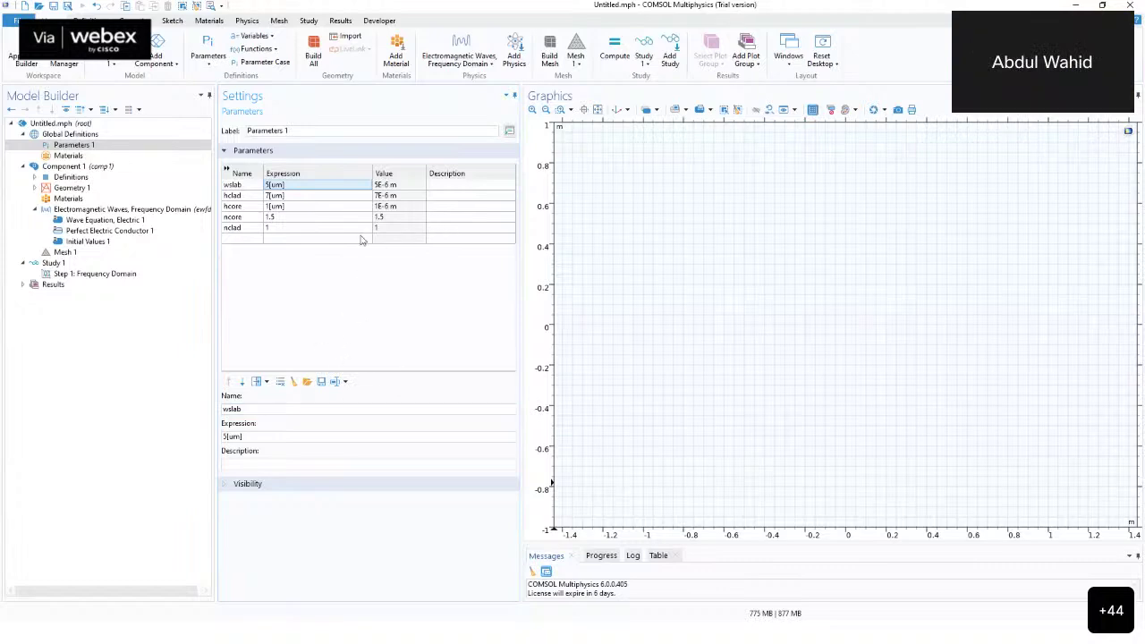
{"action": "left_click_drag", "start_coordinate": [343, 230], "coordinate": [293, 192]}
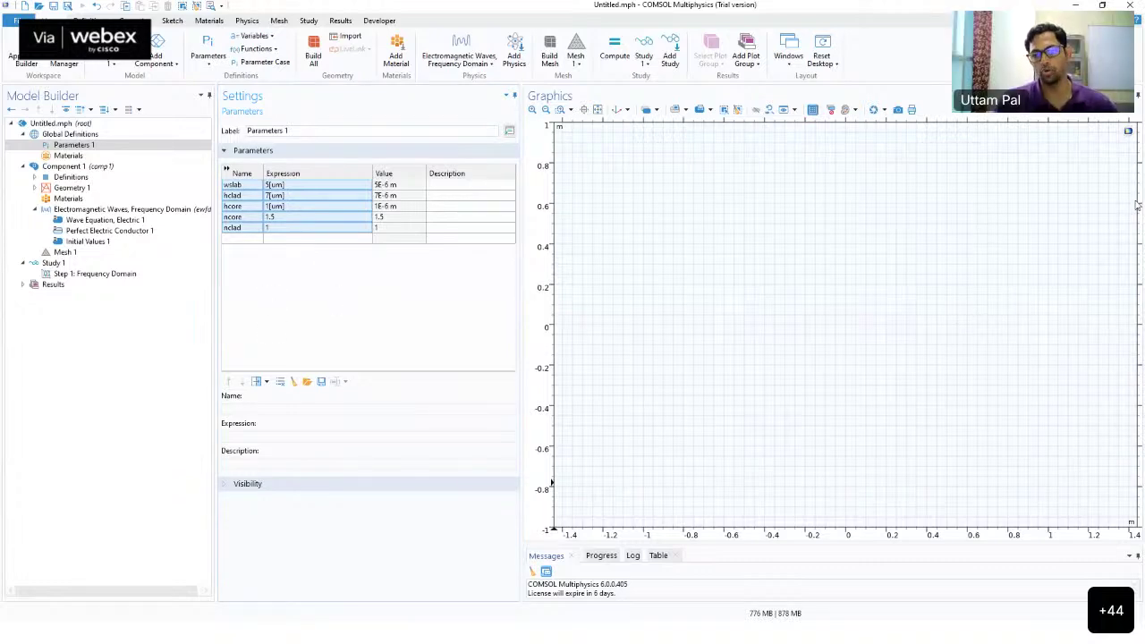
{"action": "left_click", "coordinate": [324, 229]}
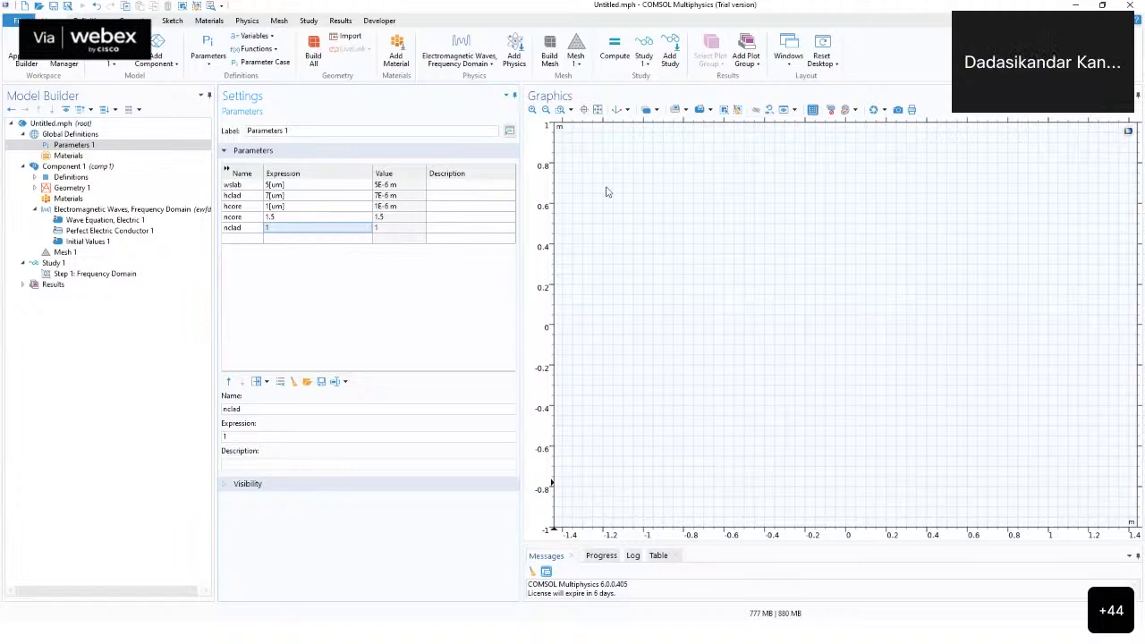
{"action": "left_click_drag", "start_coordinate": [242, 185], "coordinate": [243, 196]}
{"action": "key", "text": "ctrl+a"}
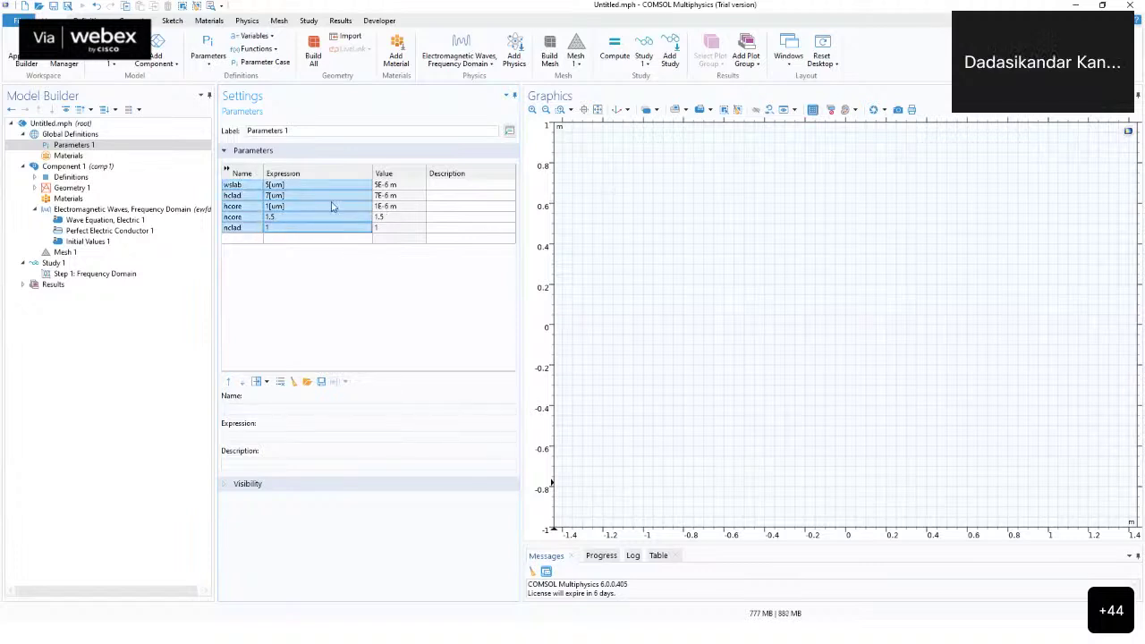
{"action": "left_click", "coordinate": [1039, 376]}
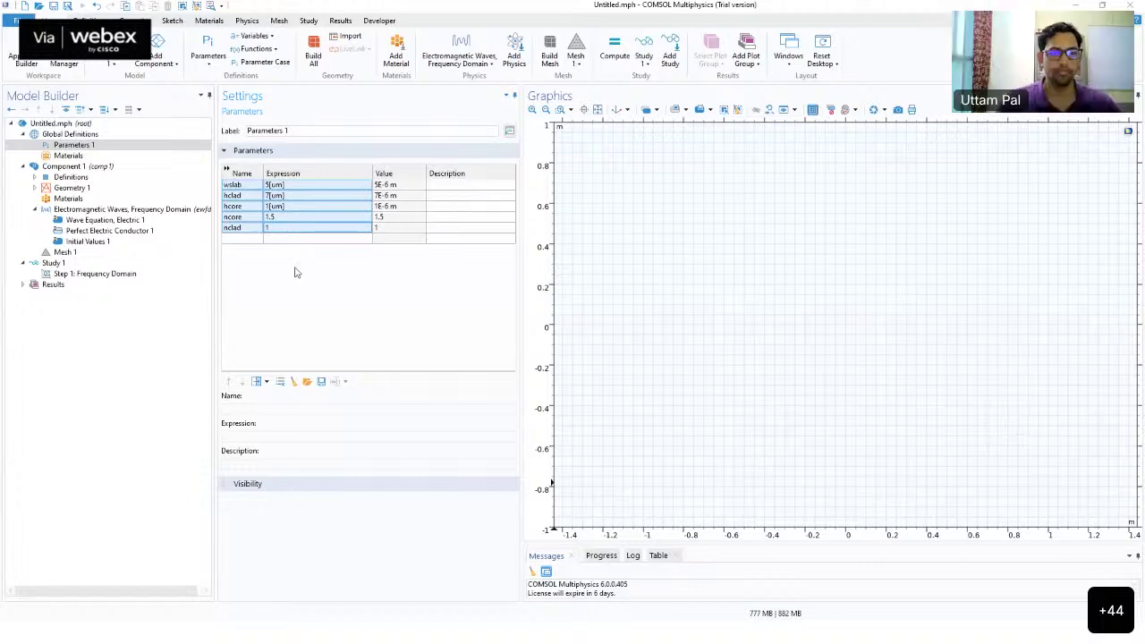
{"action": "left_click", "coordinate": [346, 239]}
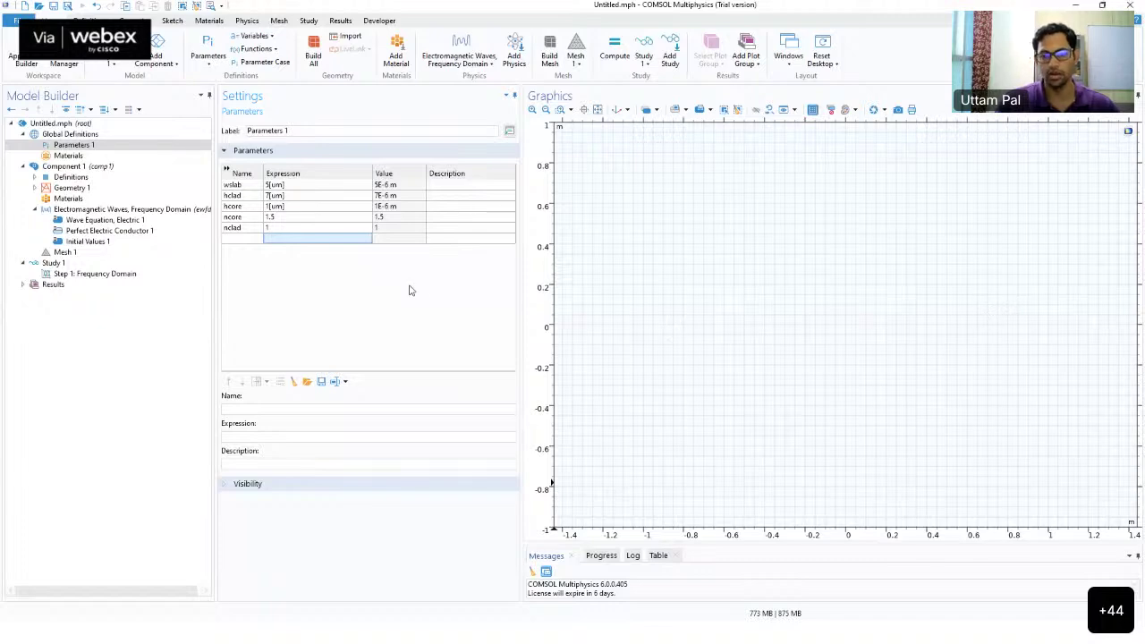
Save the global parameters to a text file named parameters in the Documents folder under Dec_2022
{"action": "left_click", "coordinate": [323, 382]}
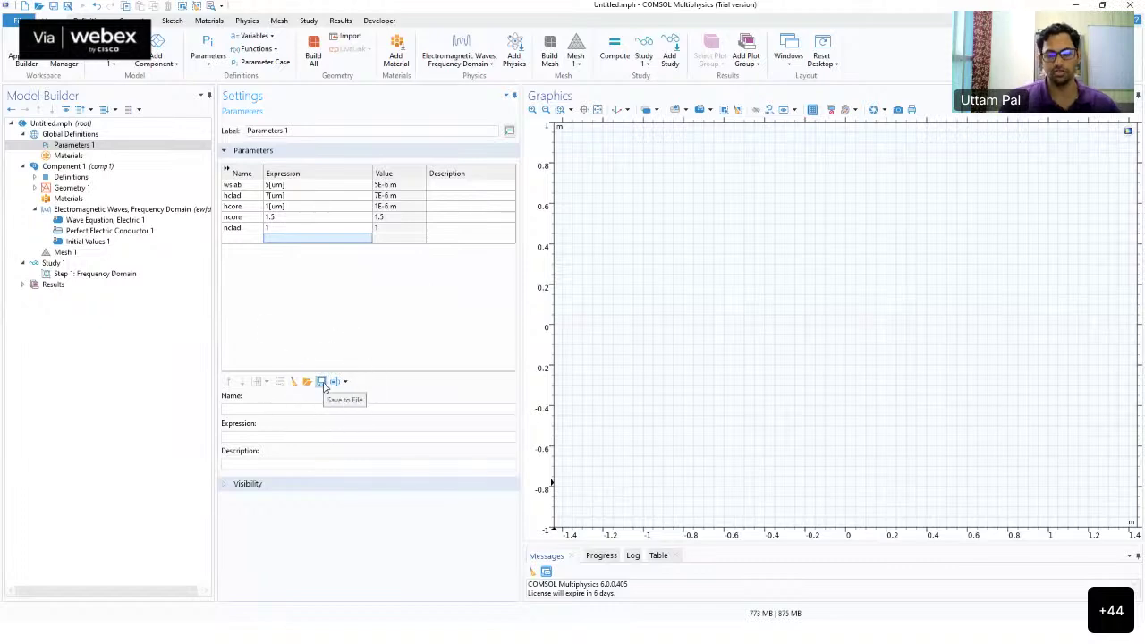
{"action": "left_click", "coordinate": [323, 382]}
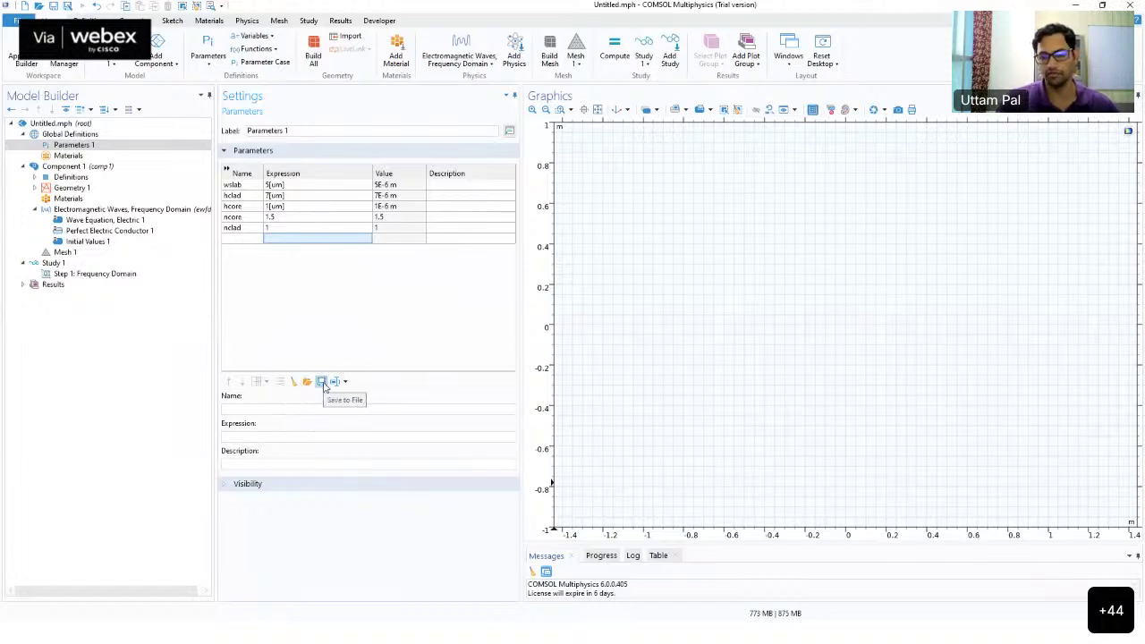
{"action": "left_click", "coordinate": [323, 382]}
{"action": "left_click", "coordinate": [323, 382]}
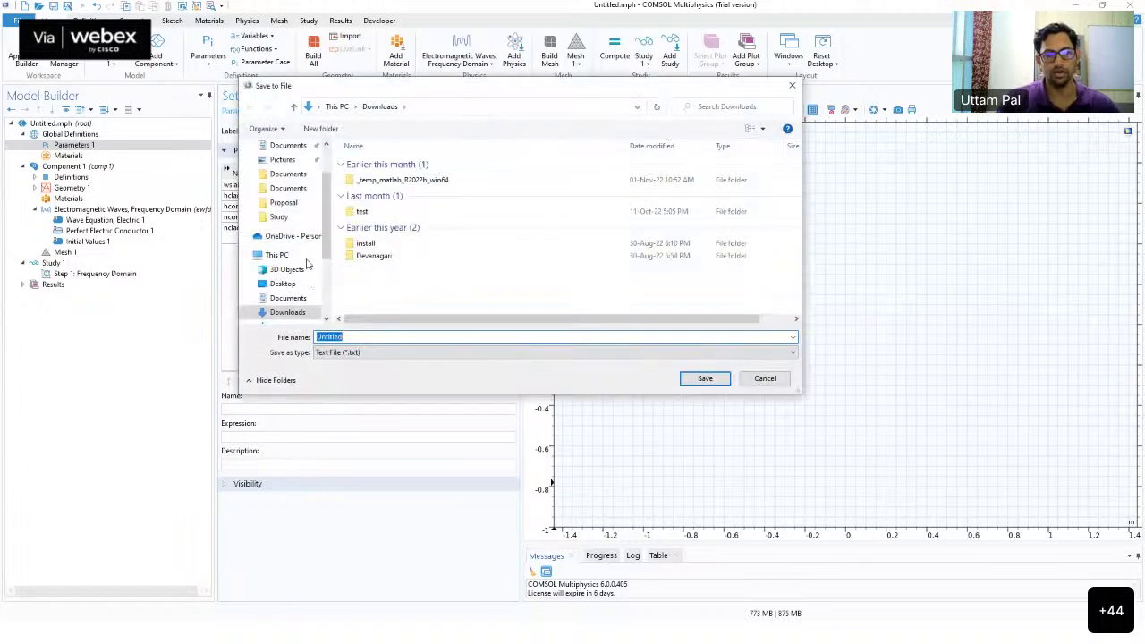
{"action": "left_click", "coordinate": [295, 189]}
{"action": "double_click", "coordinate": [365, 336]}
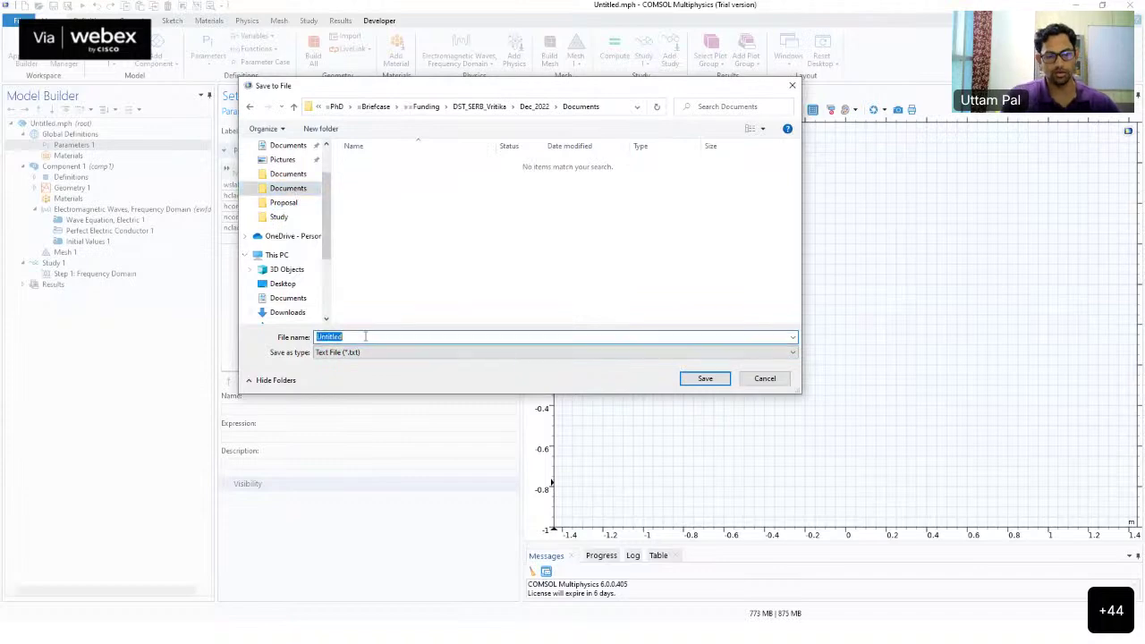
{"action": "type", "text": "parameters"}
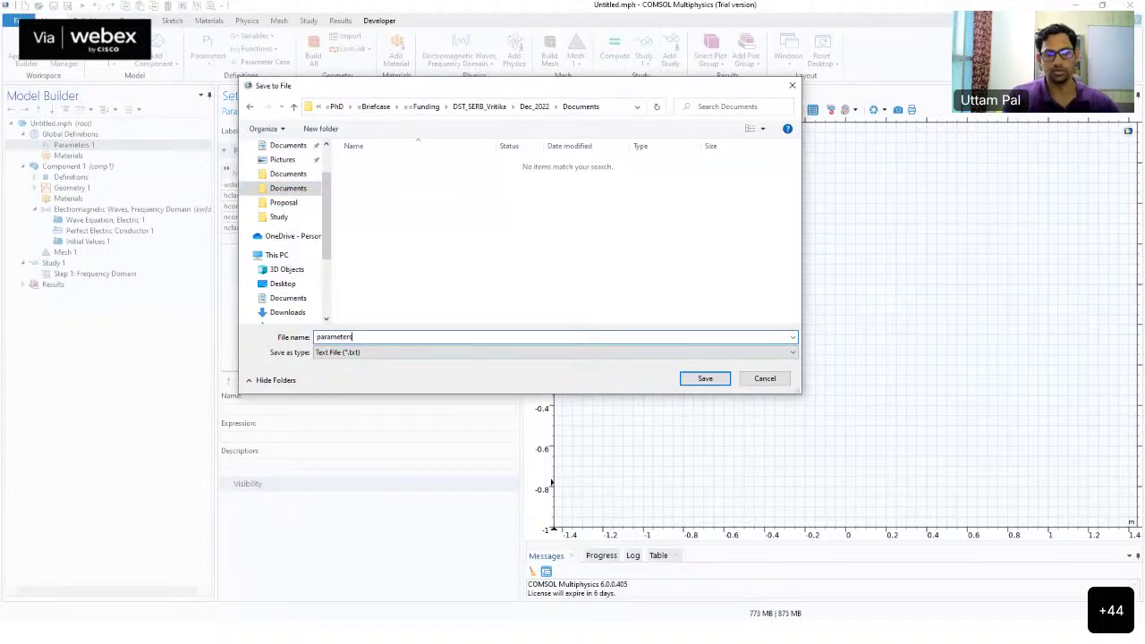
{"action": "key", "text": "Return"}
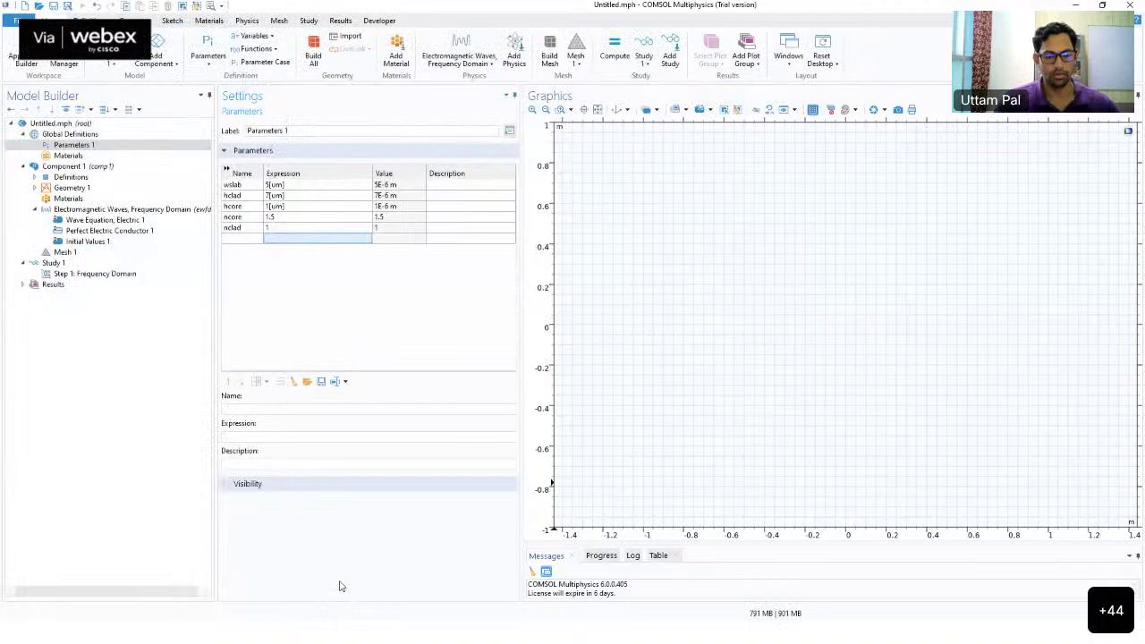
Switch to File Explorer and look for the saved parameters file in the Downloads and Documents folders
{"action": "left_click", "coordinate": [298, 637]}
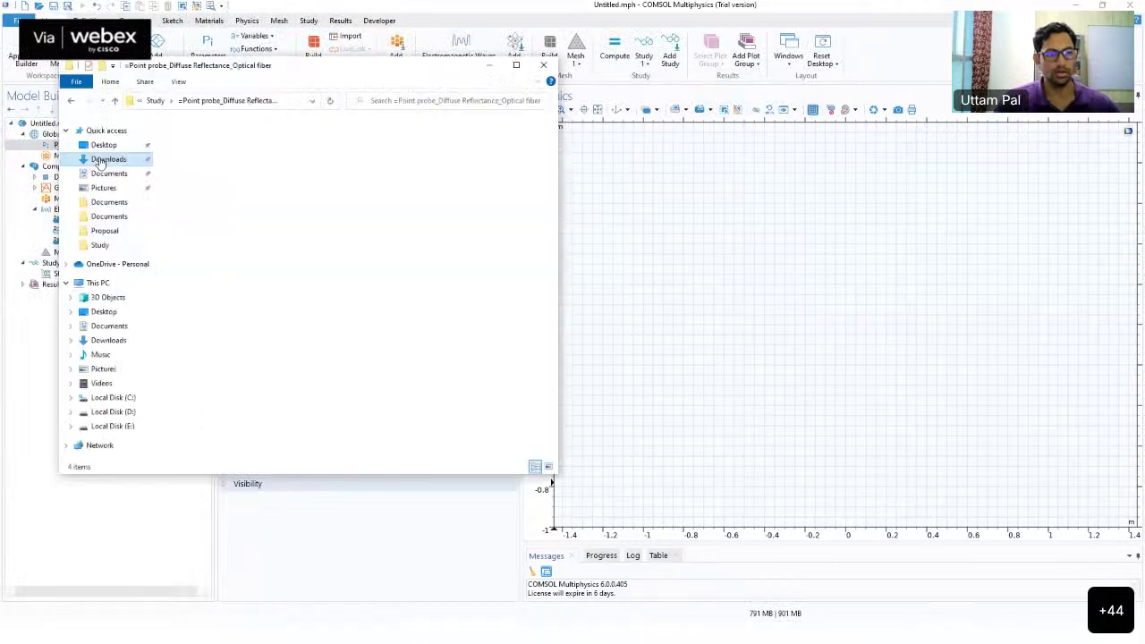
{"action": "left_click", "coordinate": [108, 159]}
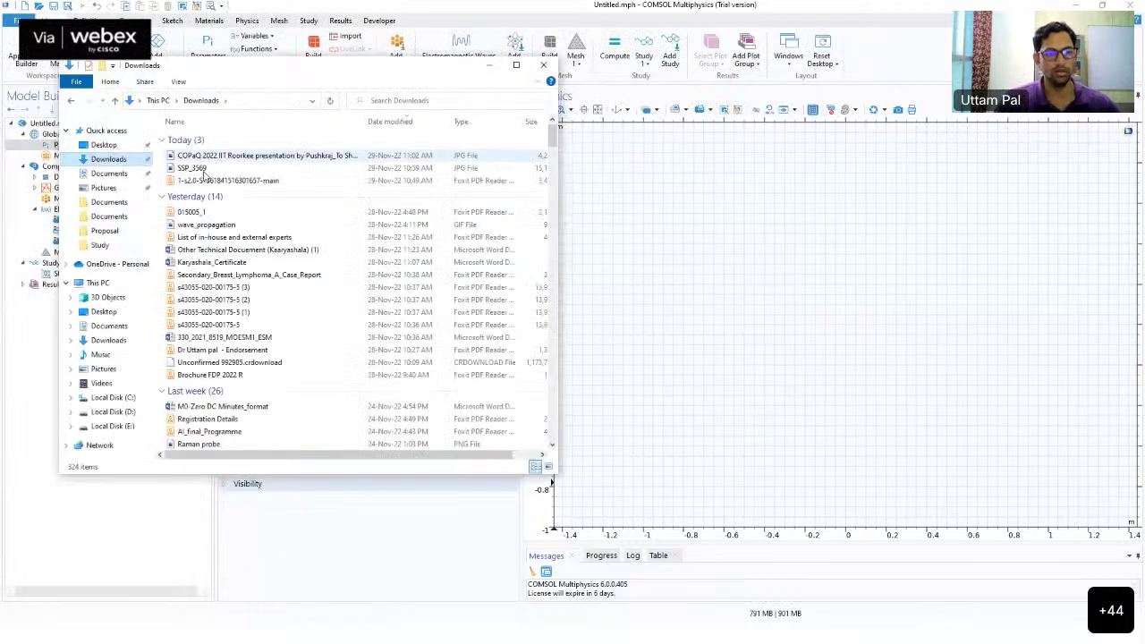
{"action": "left_click", "coordinate": [109, 173]}
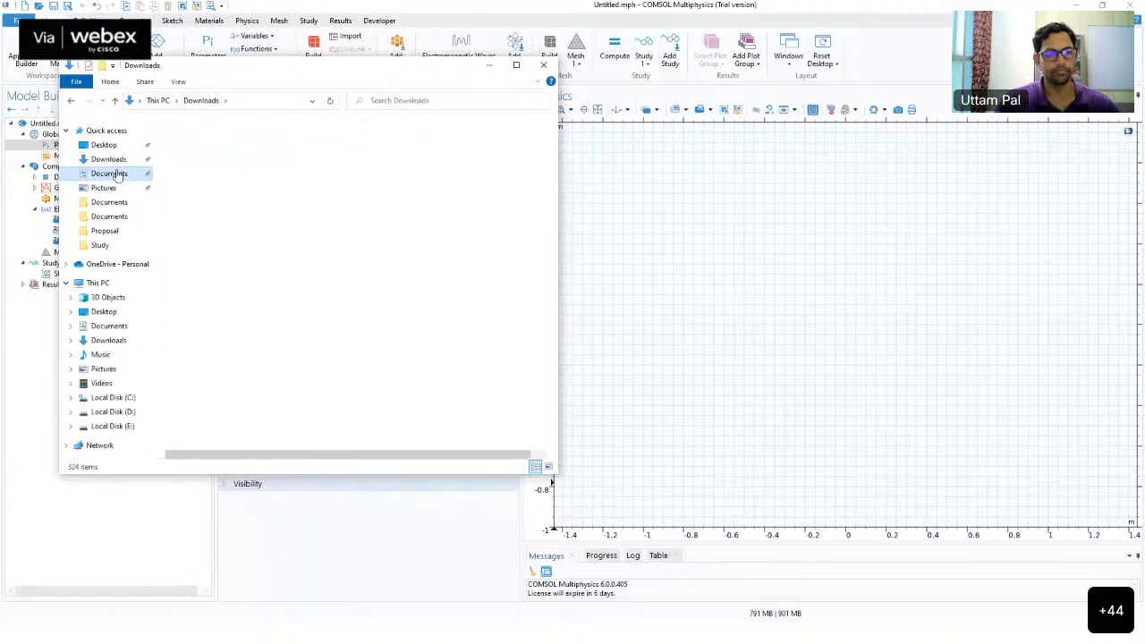
Return to COMSOL Multiphysics and save the global parameters to a text file named parameterss in the Downloads folder
{"action": "left_click", "coordinate": [273, 549]}
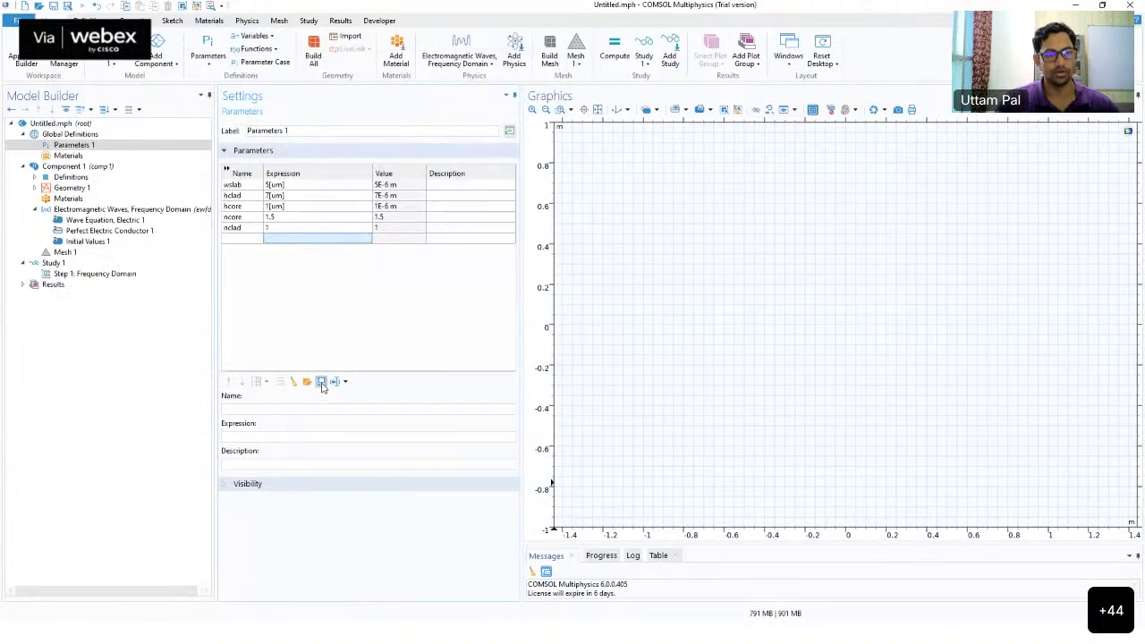
{"action": "left_click", "coordinate": [321, 383]}
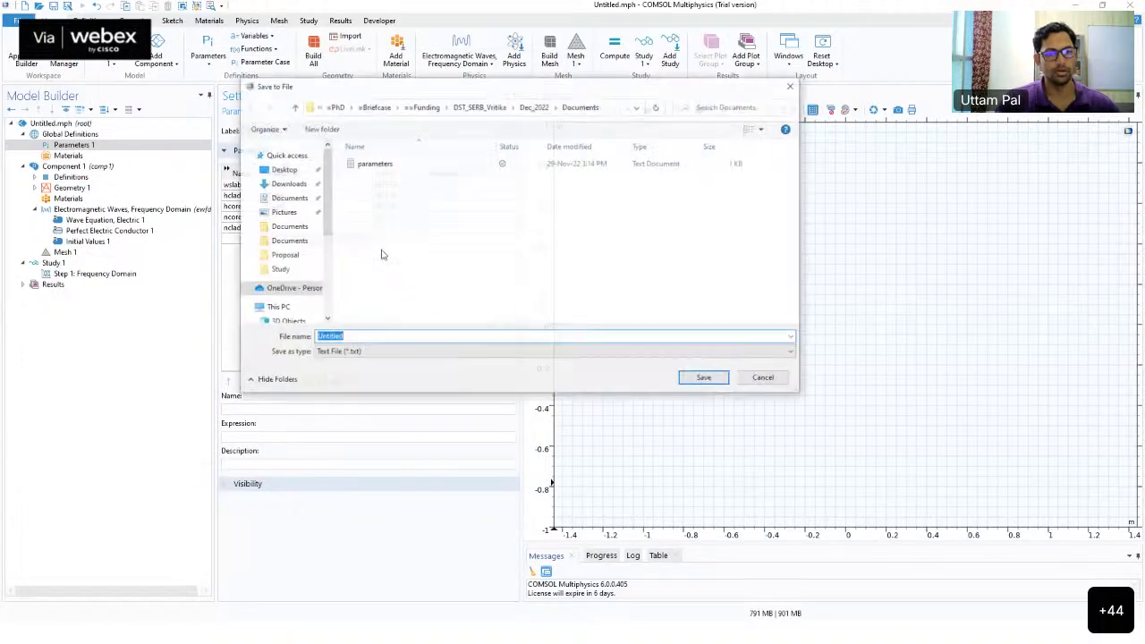
{"action": "left_click", "coordinate": [285, 184]}
{"action": "type", "text": "par"}
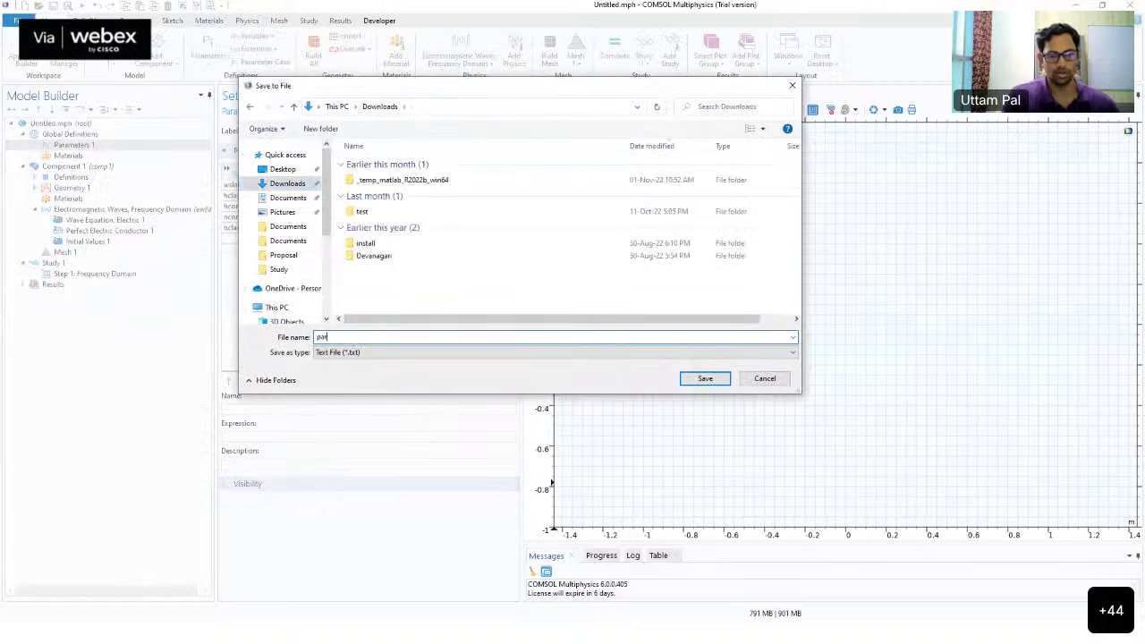
{"action": "type", "text": "ametersw"}
{"action": "key", "text": "Return"}
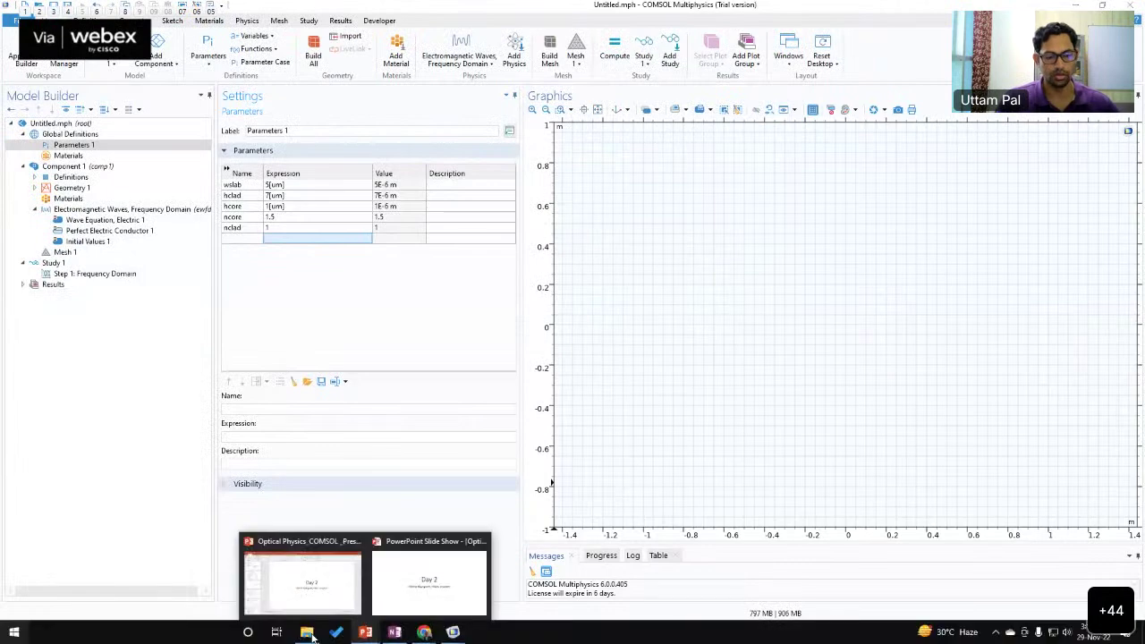
Switch to File Explorer, open the parameterss file from Downloads in Notepad and examine the exported parameter names and expressions
{"action": "left_click", "coordinate": [309, 635]}
{"action": "left_click", "coordinate": [134, 159]}
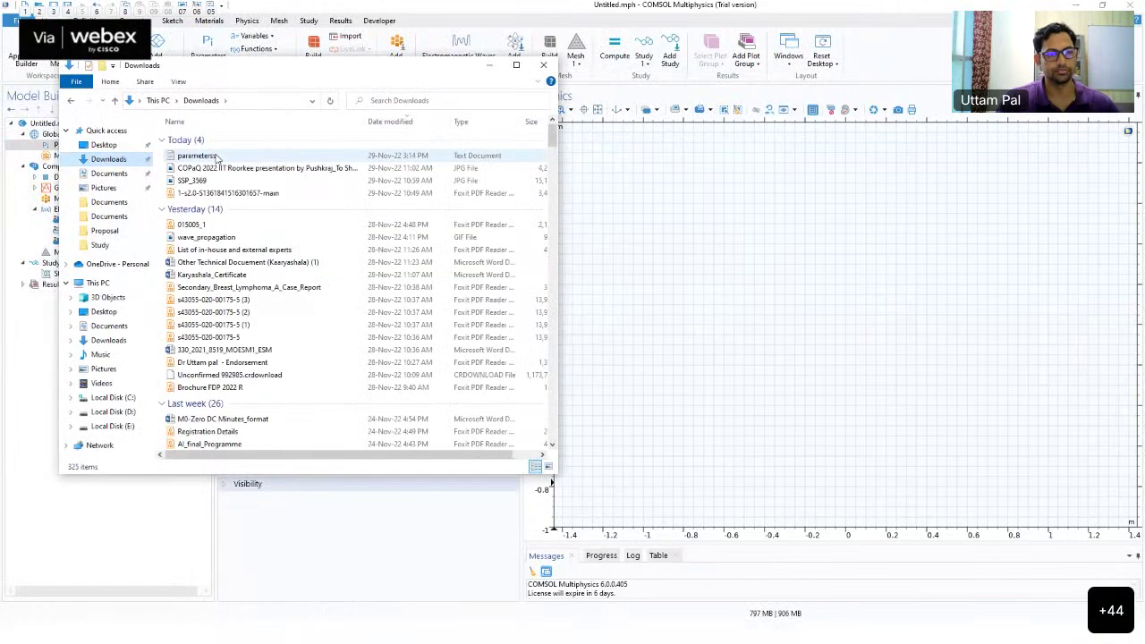
{"action": "double_click", "coordinate": [216, 157]}
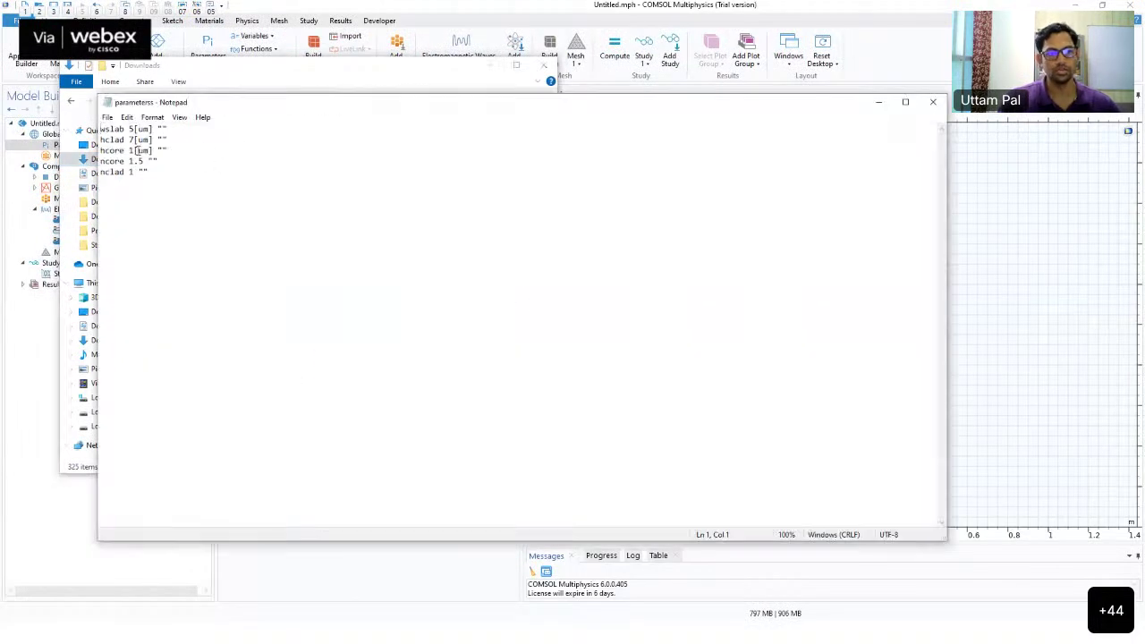
{"action": "key", "text": "ctrl+a"}
{"action": "left_click", "coordinate": [177, 207]}
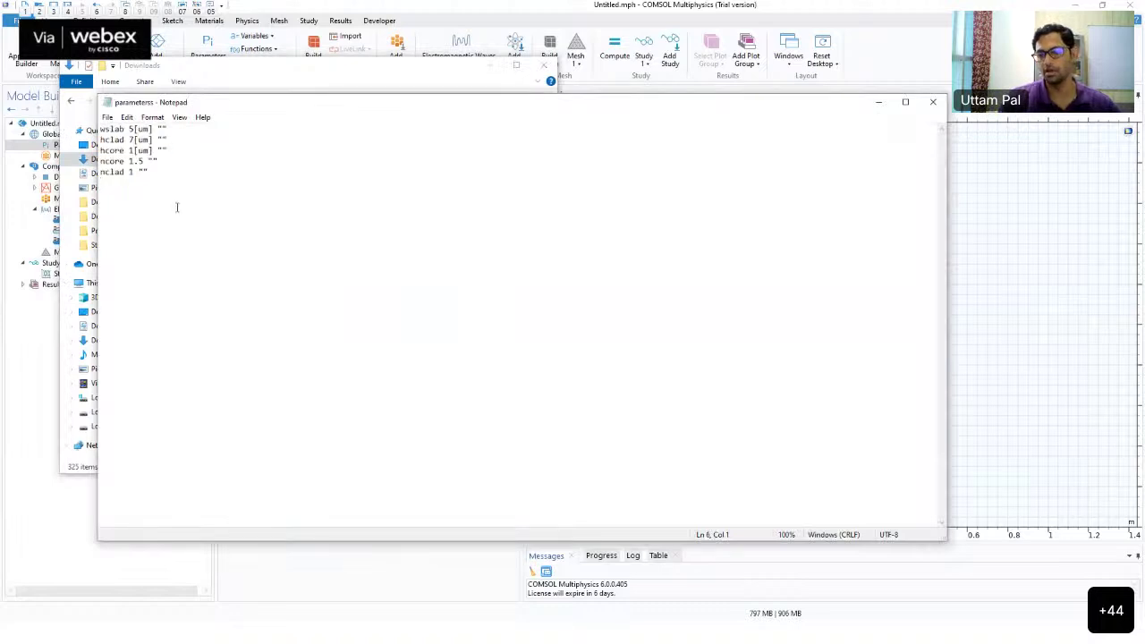
{"action": "key", "text": "ctrl+a"}
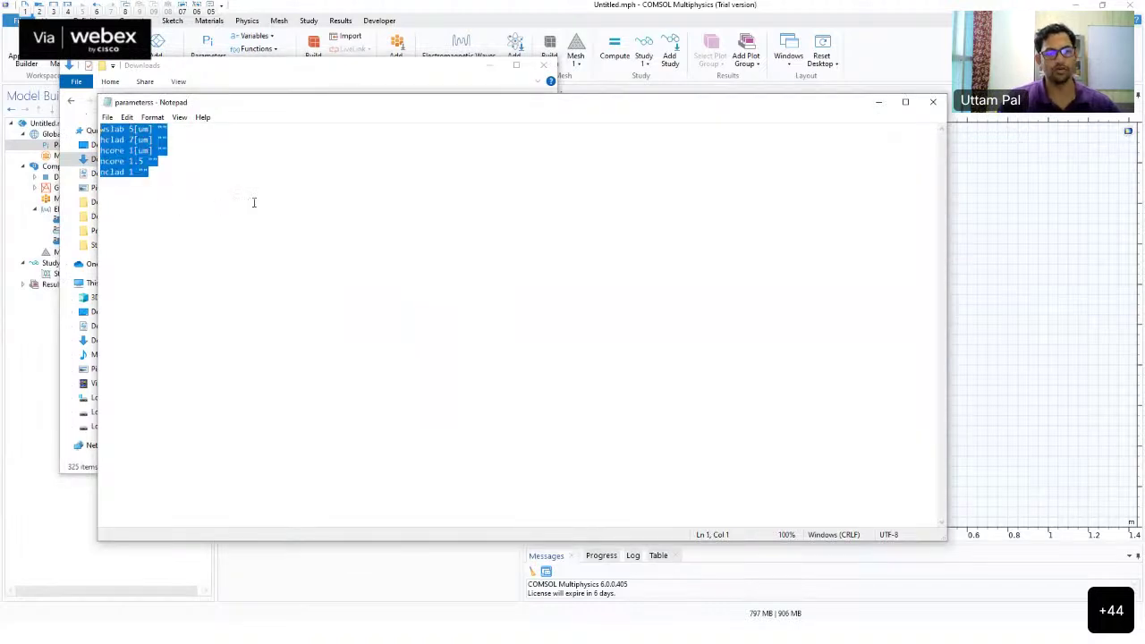
{"action": "left_click", "coordinate": [253, 202]}
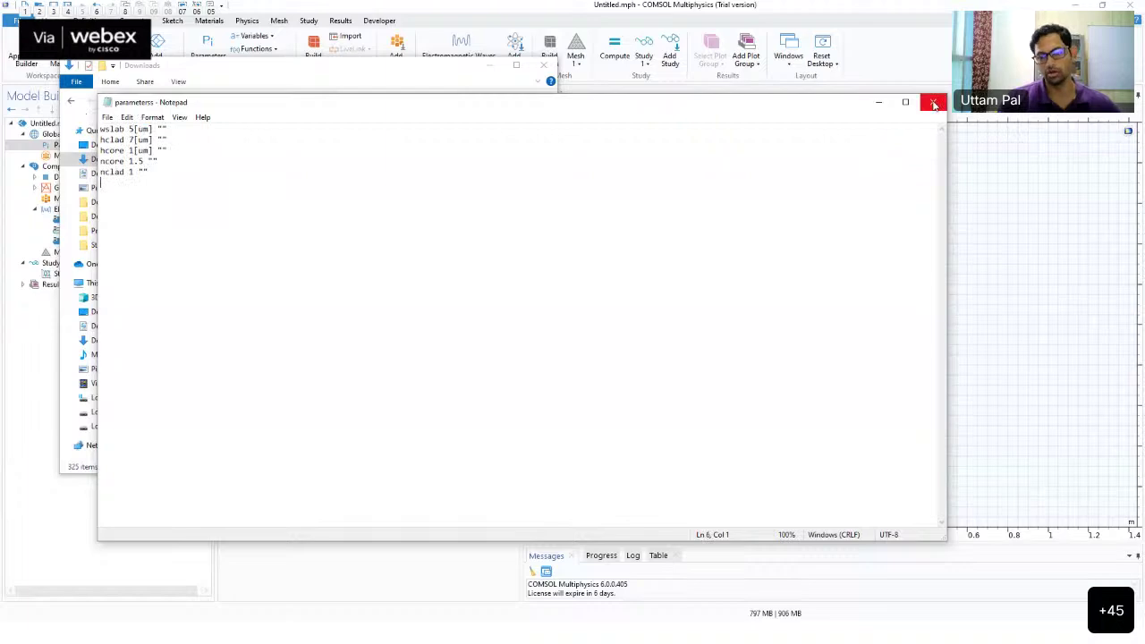
Close the exported parameters file and return to the global parameters in COMSOL Multiphysics
{"action": "left_click", "coordinate": [933, 104]}
{"action": "left_click", "coordinate": [396, 533]}
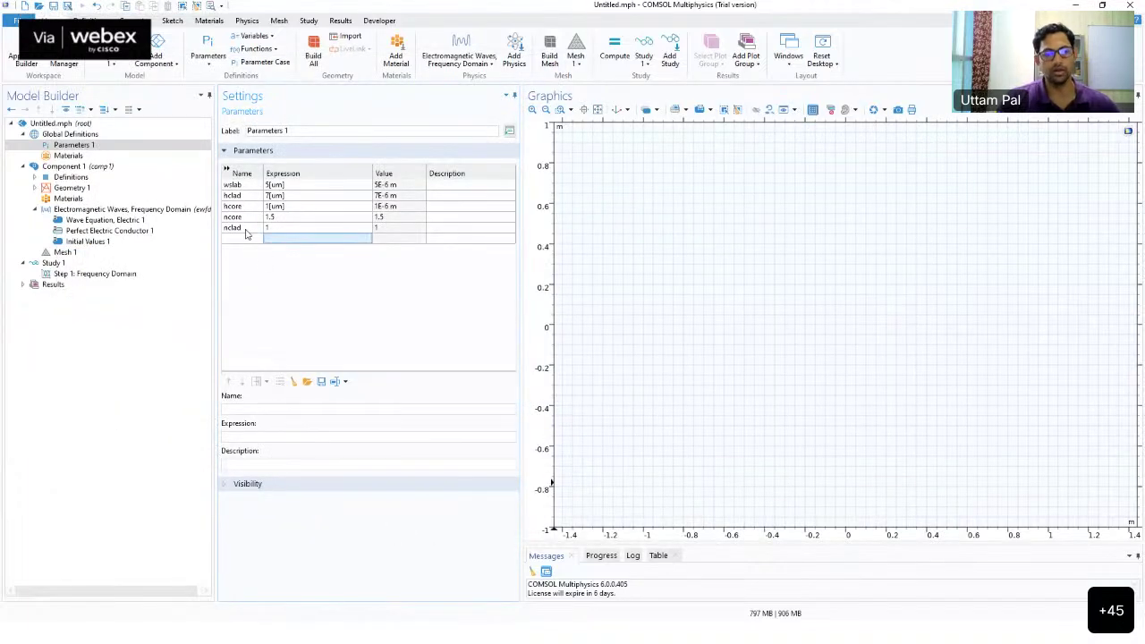
{"action": "left_click", "coordinate": [315, 385]}
{"action": "left_click", "coordinate": [315, 385]}
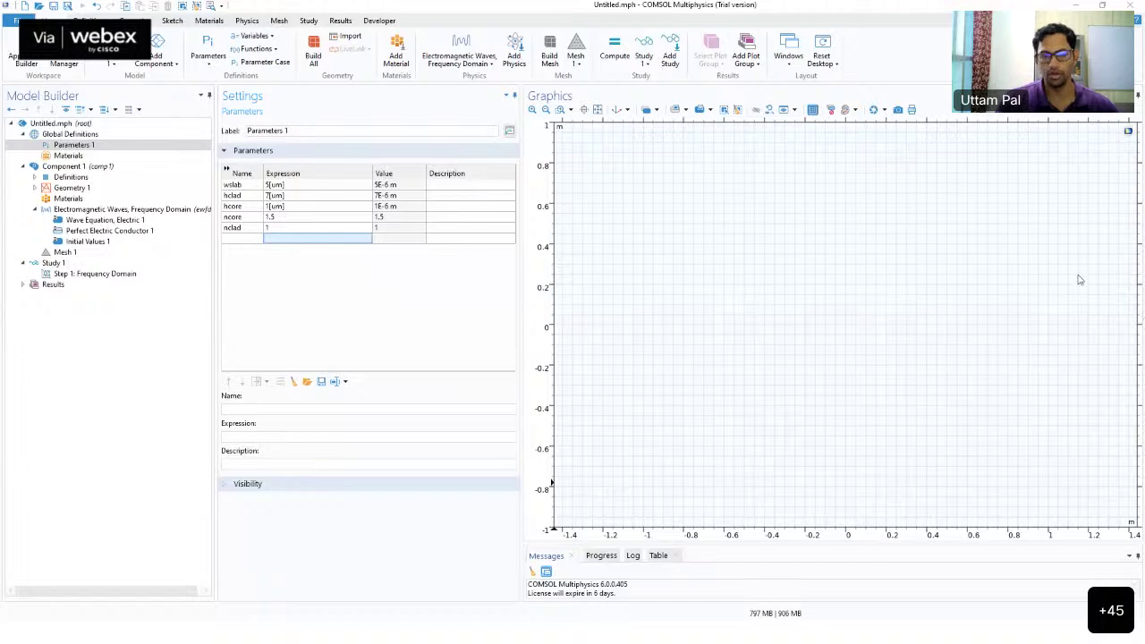
Add a rectangle to Geometry 1
{"action": "left_click", "coordinate": [80, 189]}
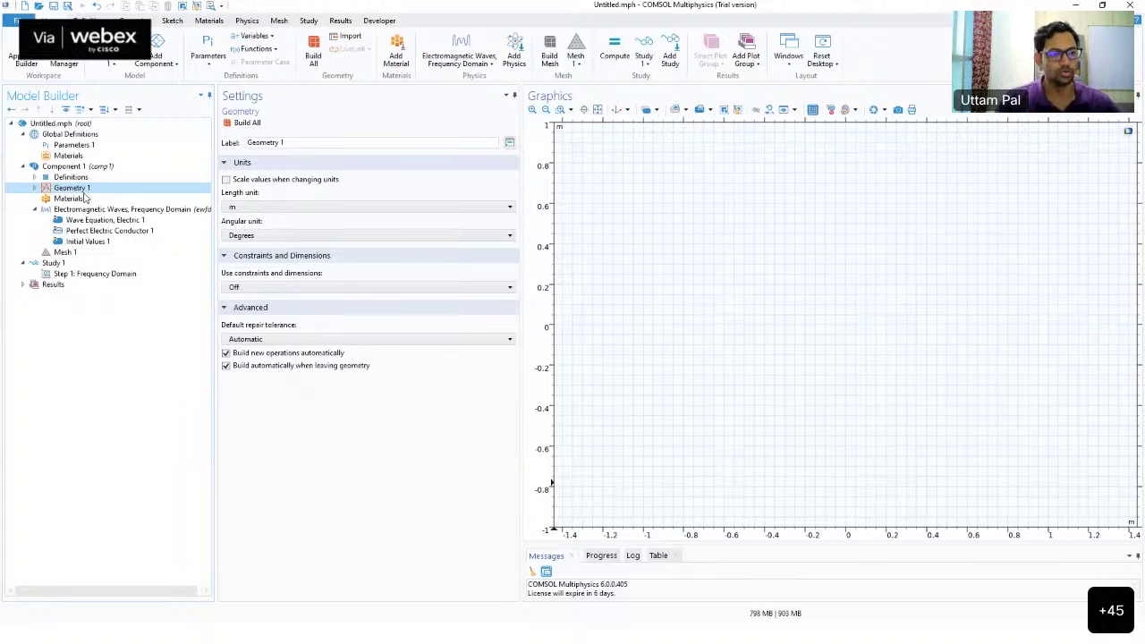
{"action": "right_click", "coordinate": [84, 196]}
{"action": "left_click", "coordinate": [77, 198]}
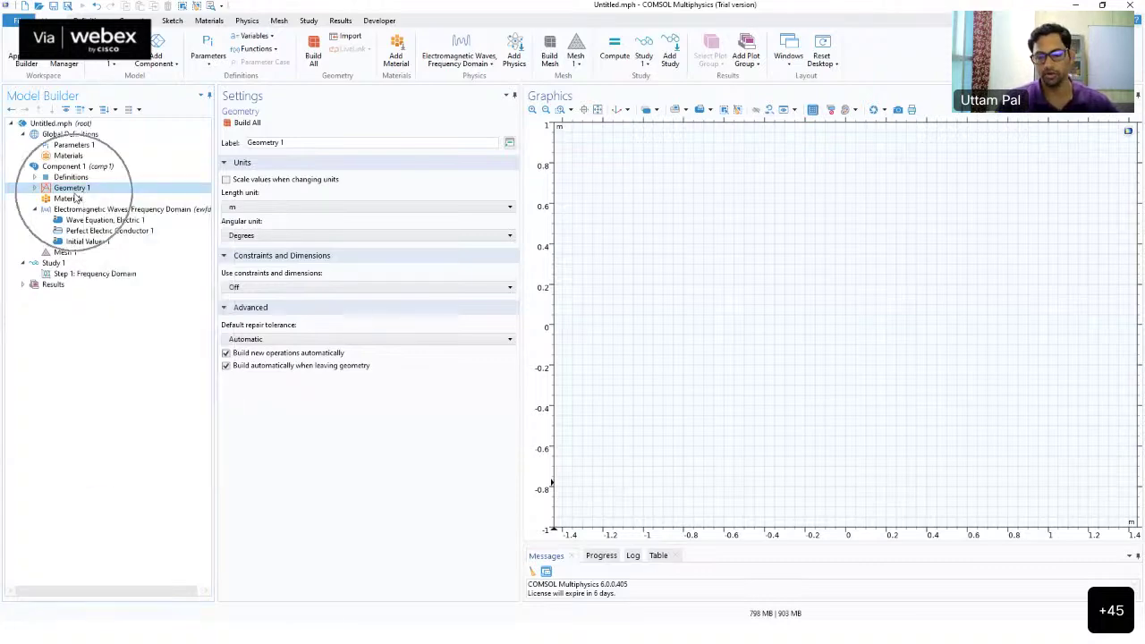
{"action": "right_click", "coordinate": [77, 197]}
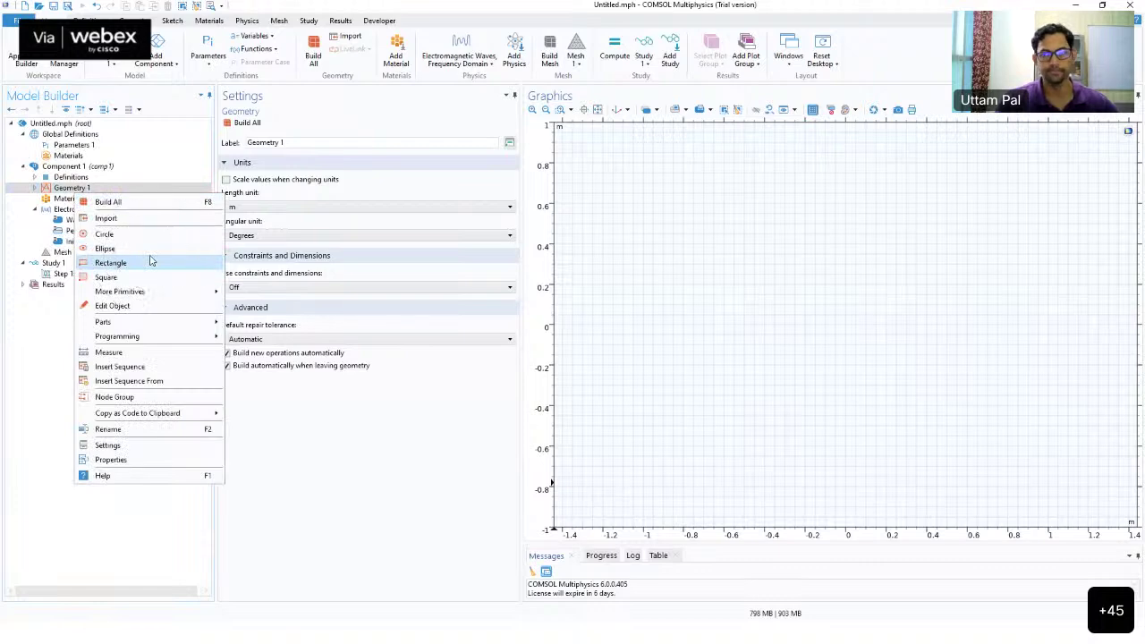
{"action": "left_click", "coordinate": [96, 192]}
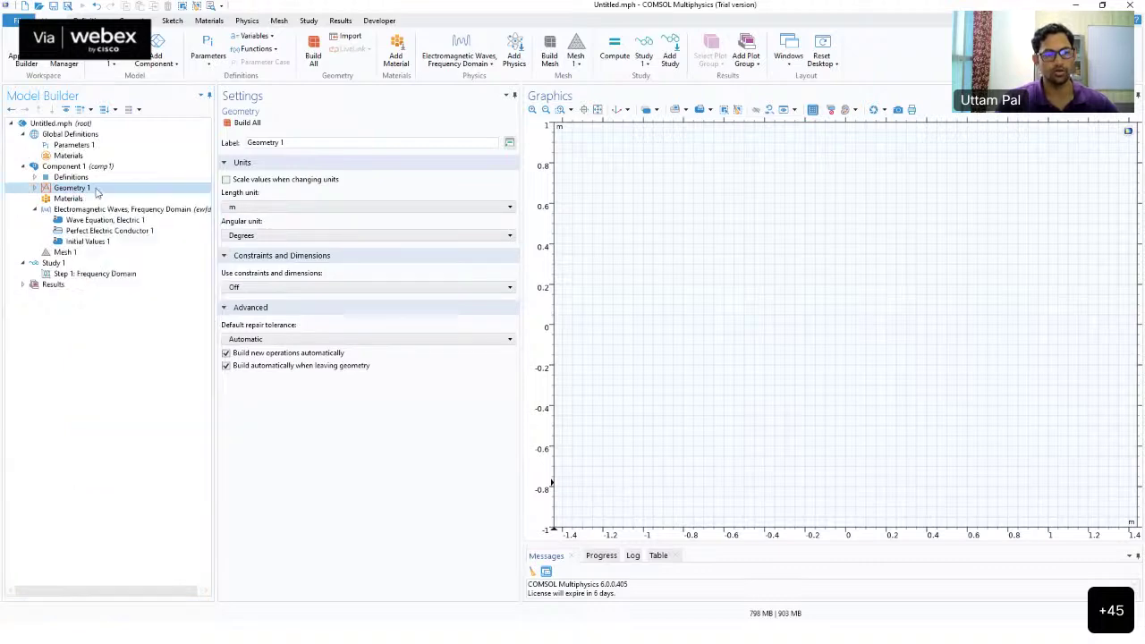
{"action": "left_click", "coordinate": [96, 192]}
{"action": "right_click", "coordinate": [97, 191]}
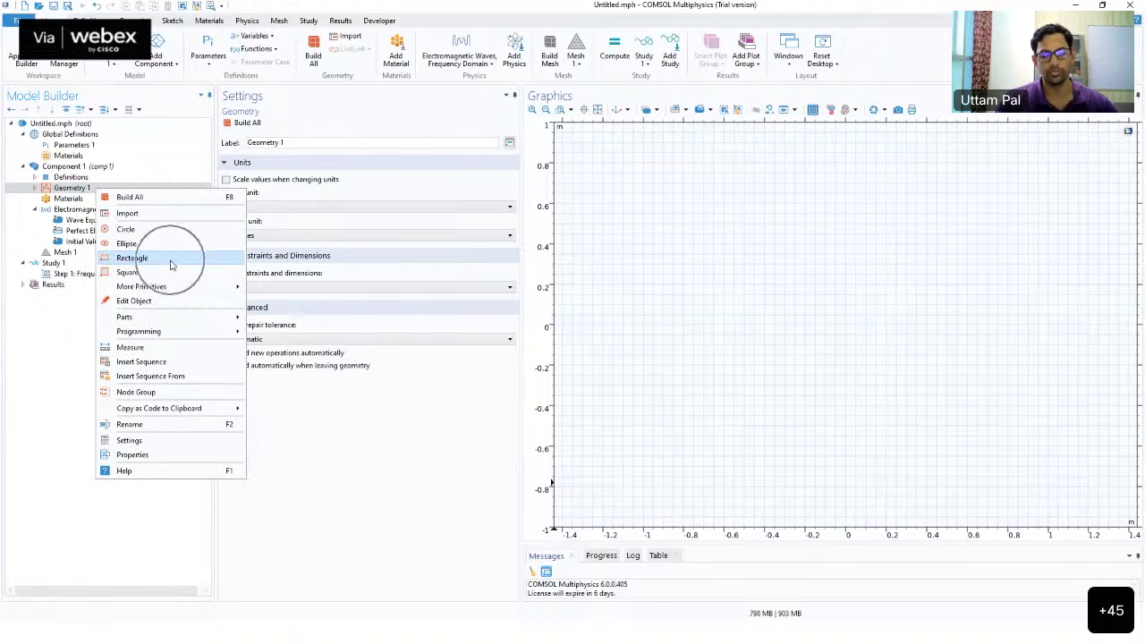
{"action": "left_click", "coordinate": [133, 257]}
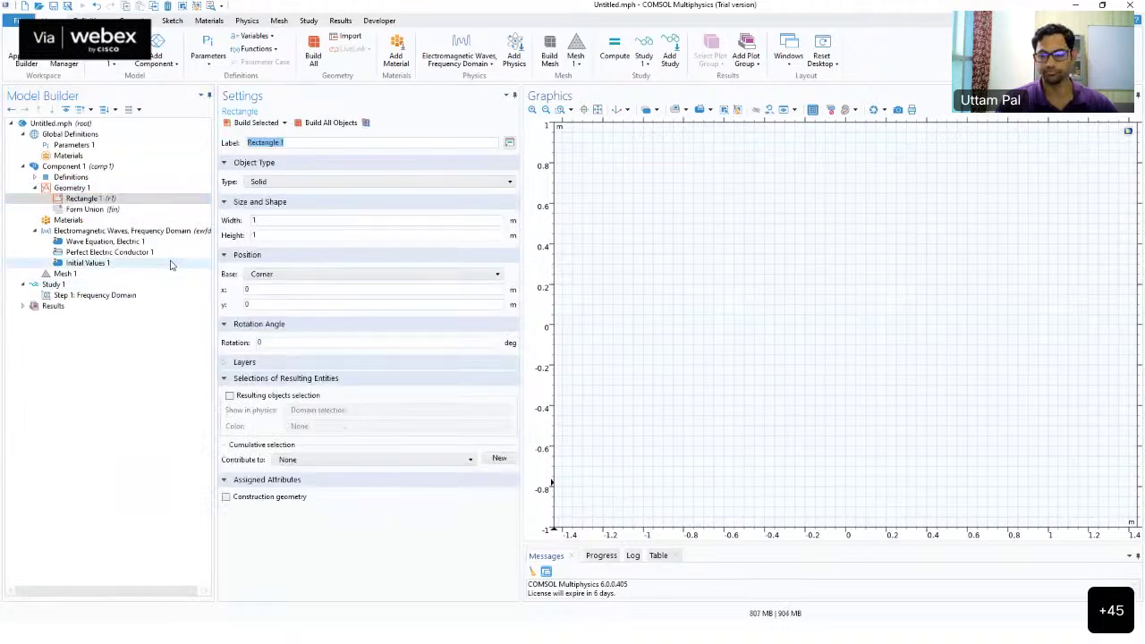
Set the rectangle's width to wslab and its height to hclad, and build all geometry objects
{"action": "left_click", "coordinate": [282, 219]}
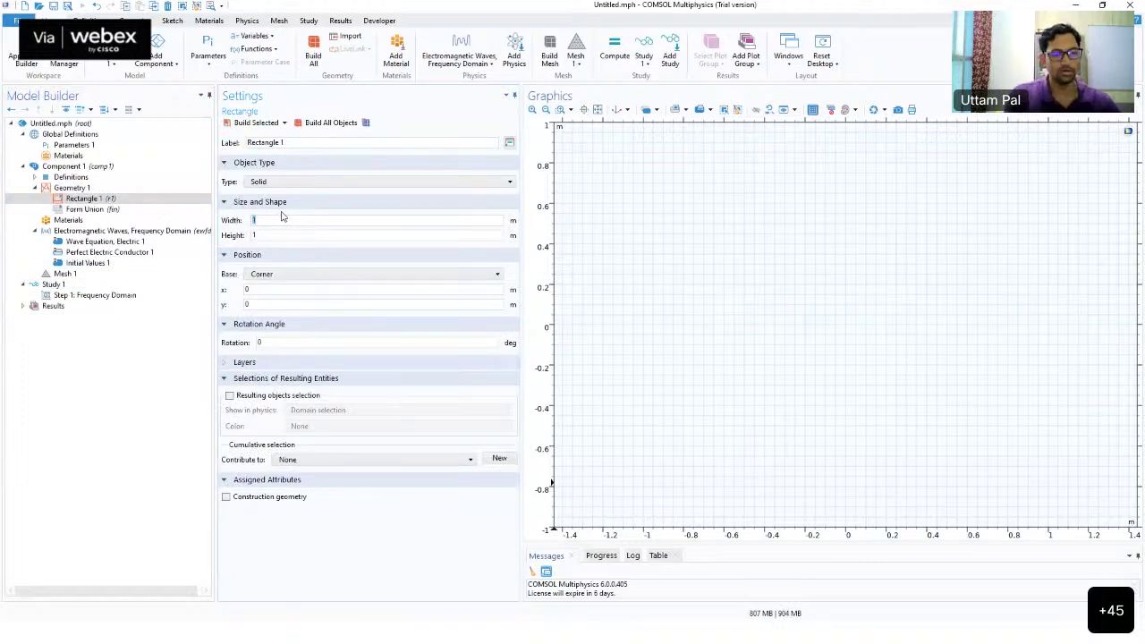
{"action": "type", "text": "wslab"}
{"action": "key", "text": "Tab"}
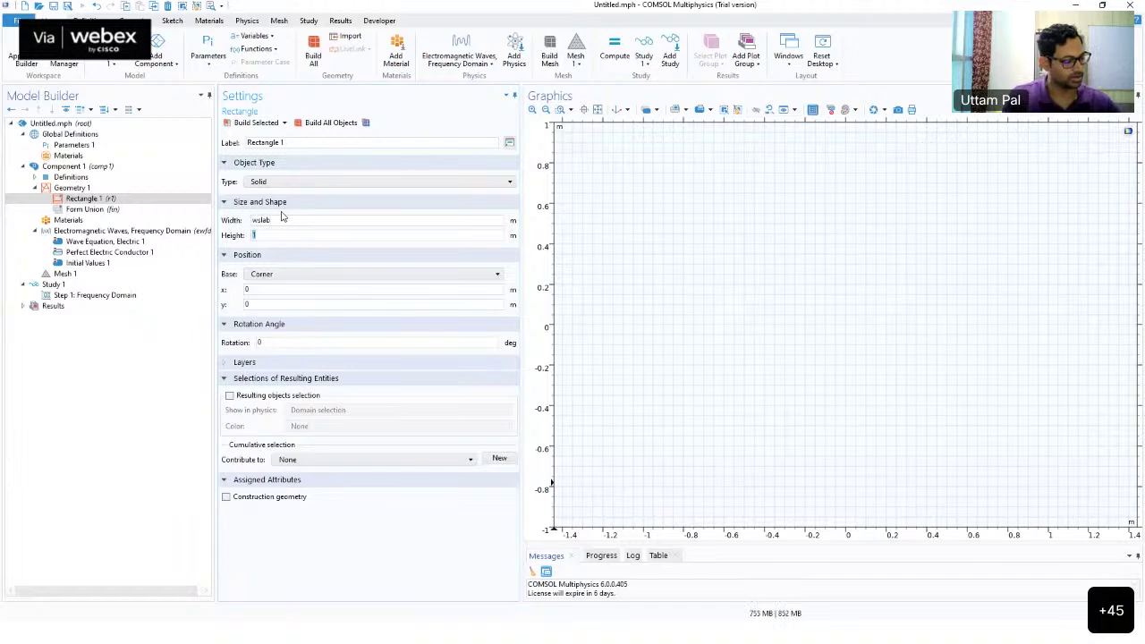
{"action": "type", "text": "hclad"}
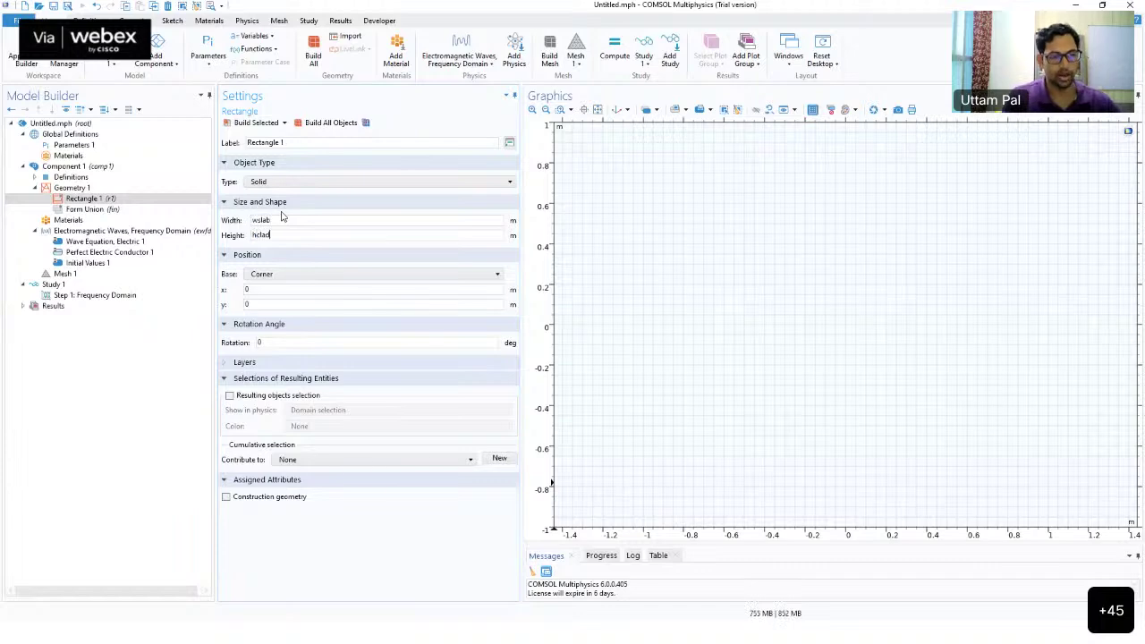
{"action": "left_click", "coordinate": [326, 120]}
{"action": "left_click", "coordinate": [327, 122]}
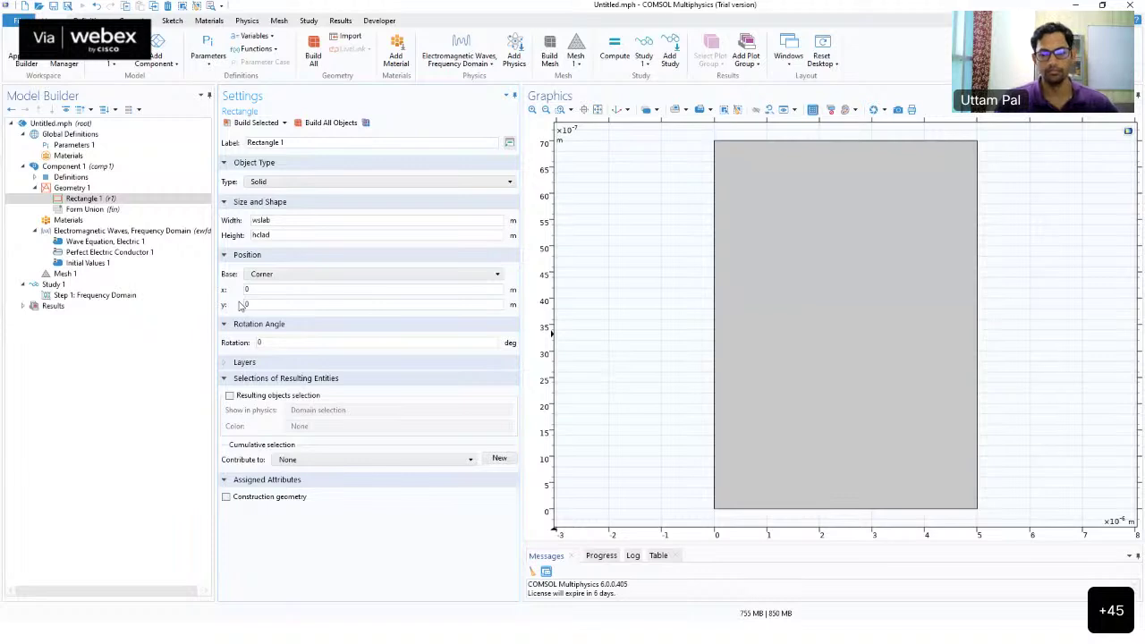
Examine the rectangle's width and height expressions and its base corner at the origin, with the whole rectangle finally in view
{"action": "left_click", "coordinate": [124, 200]}
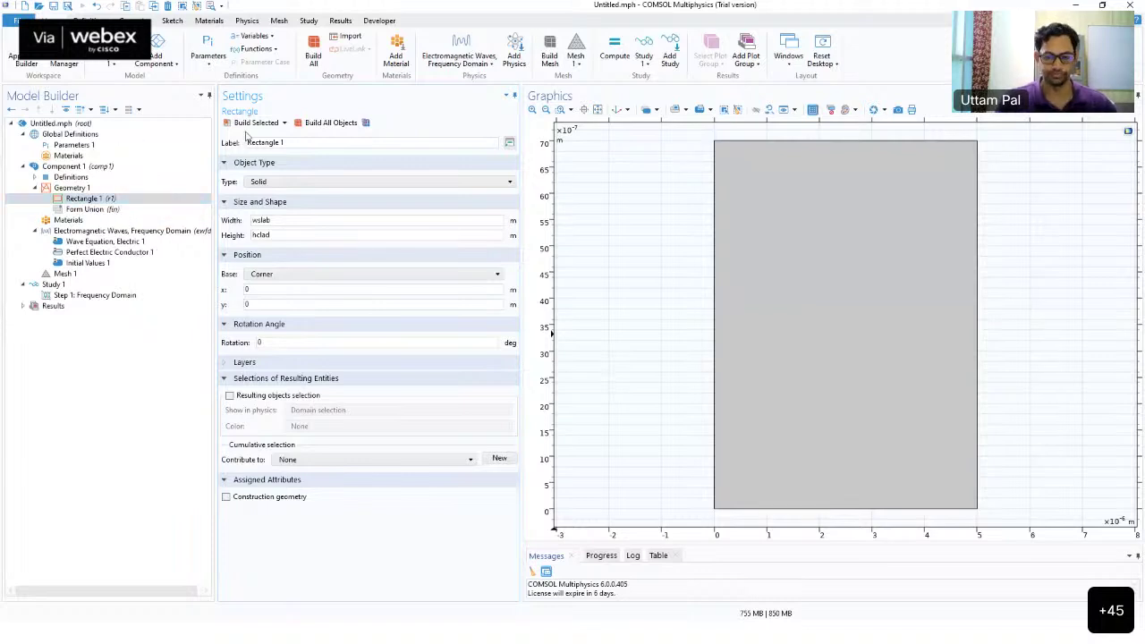
{"action": "left_click", "coordinate": [278, 222]}
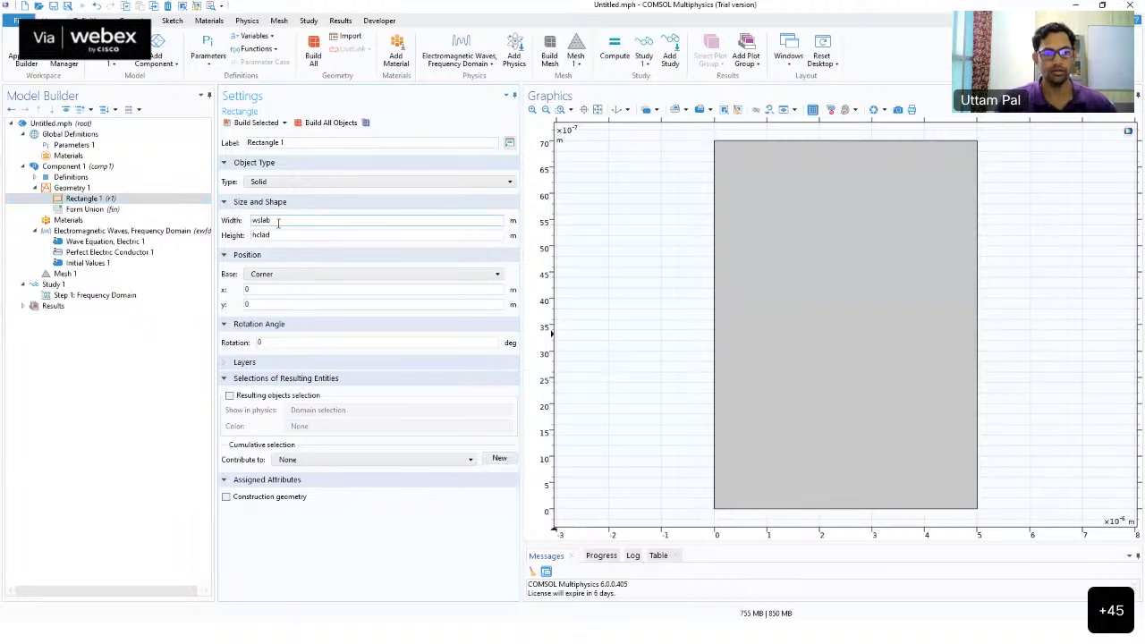
{"action": "left_click", "coordinate": [279, 222]}
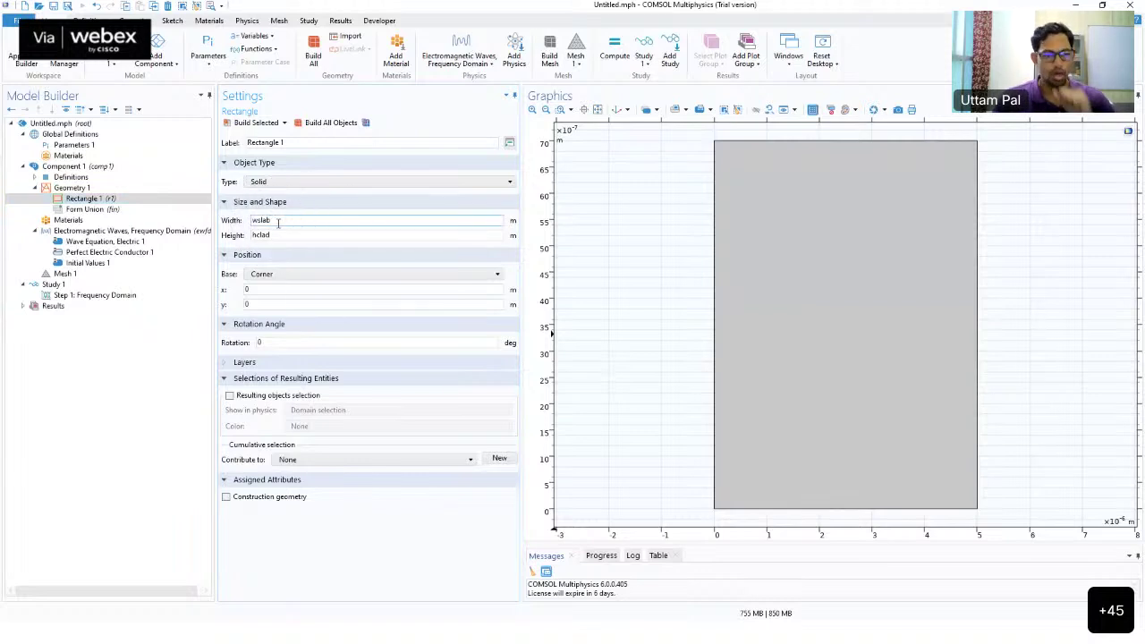
{"action": "left_click", "coordinate": [275, 235]}
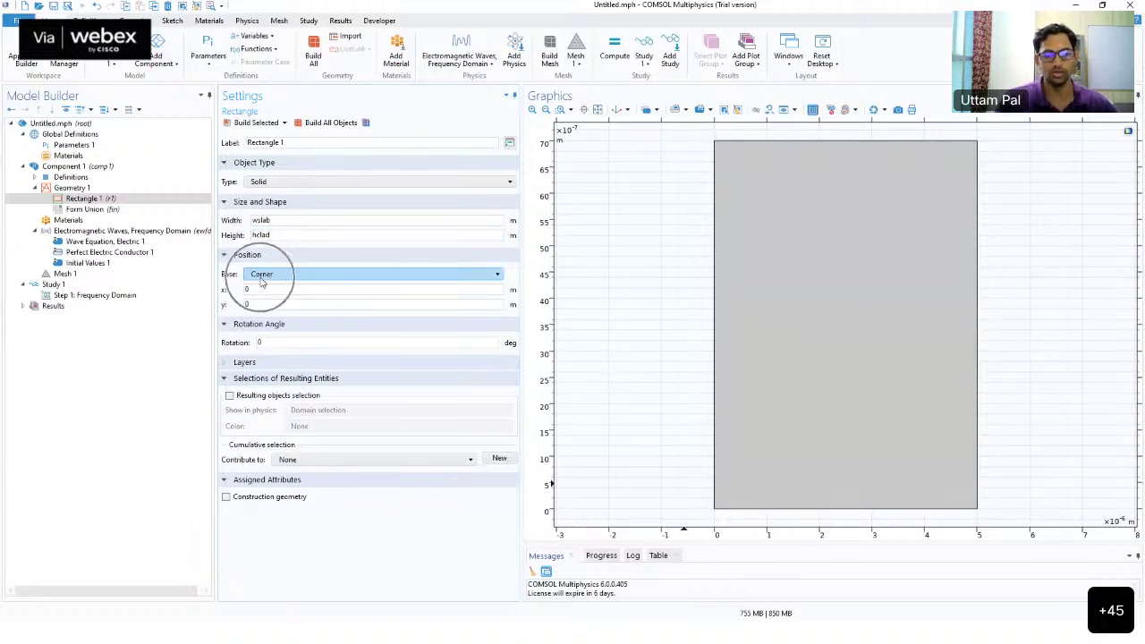
{"action": "scroll", "coordinate": [680, 420], "scroll_direction": "up", "scroll_amount": 4}
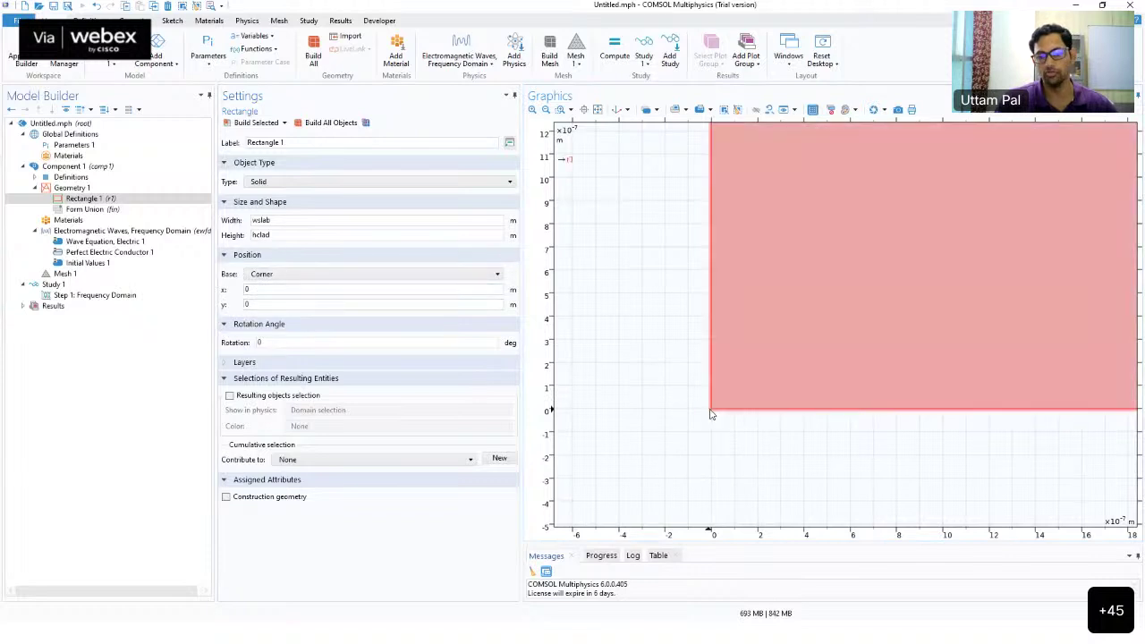
{"action": "scroll", "coordinate": [712, 367], "scroll_direction": "down", "scroll_amount": 3}
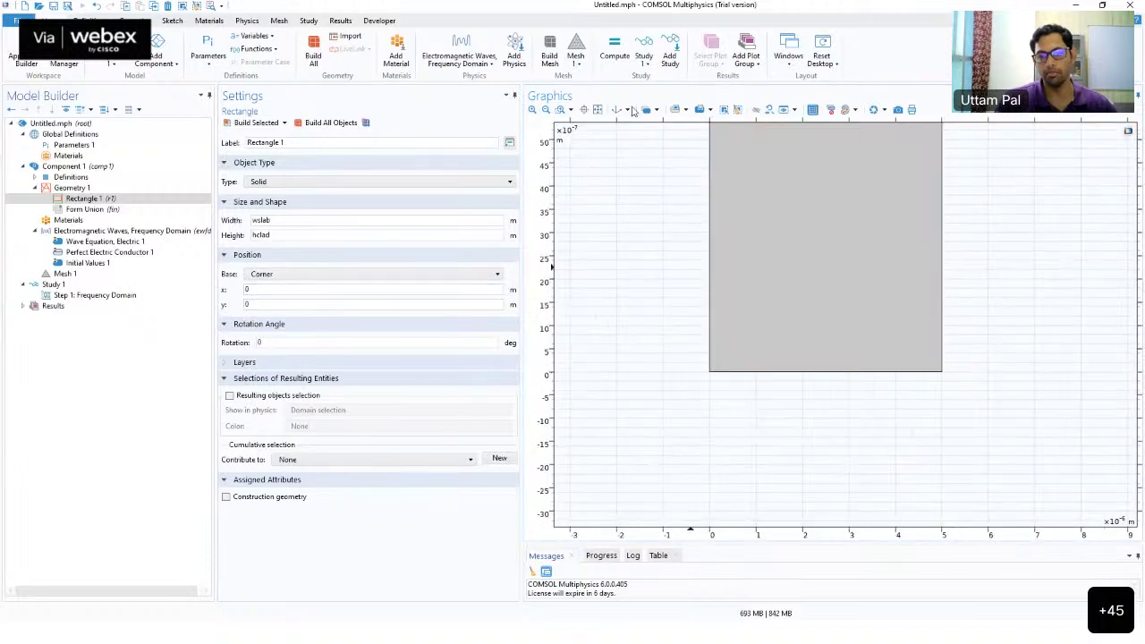
{"action": "left_click", "coordinate": [598, 109]}
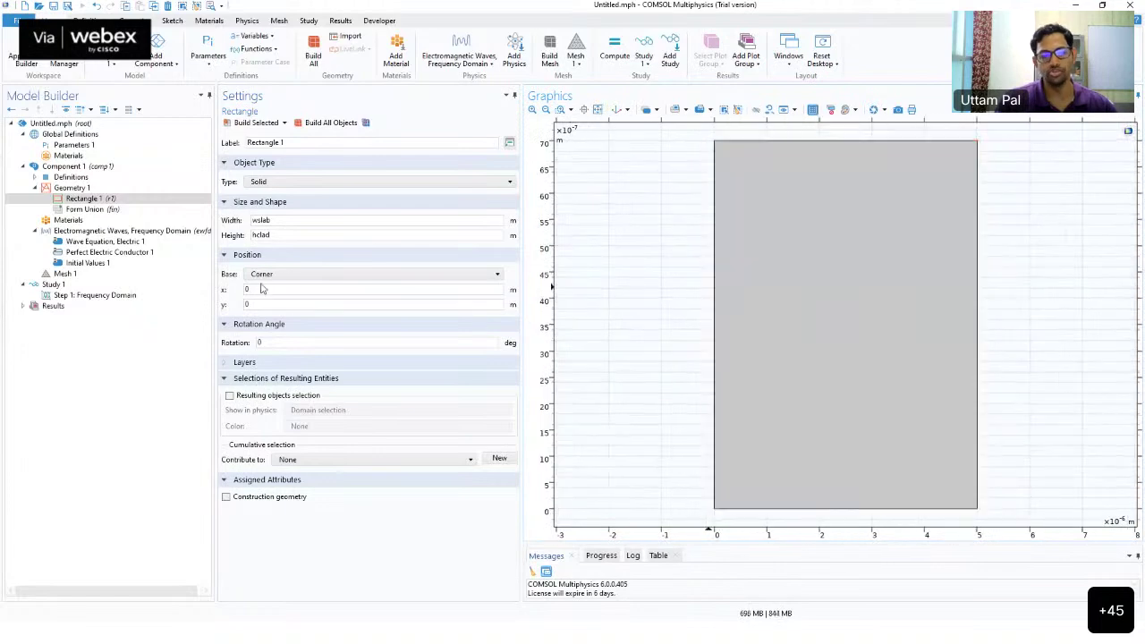
Change the rectangle's base position to Center, rebuild all objects and fit the geometry in view
{"action": "left_click", "coordinate": [264, 289]}
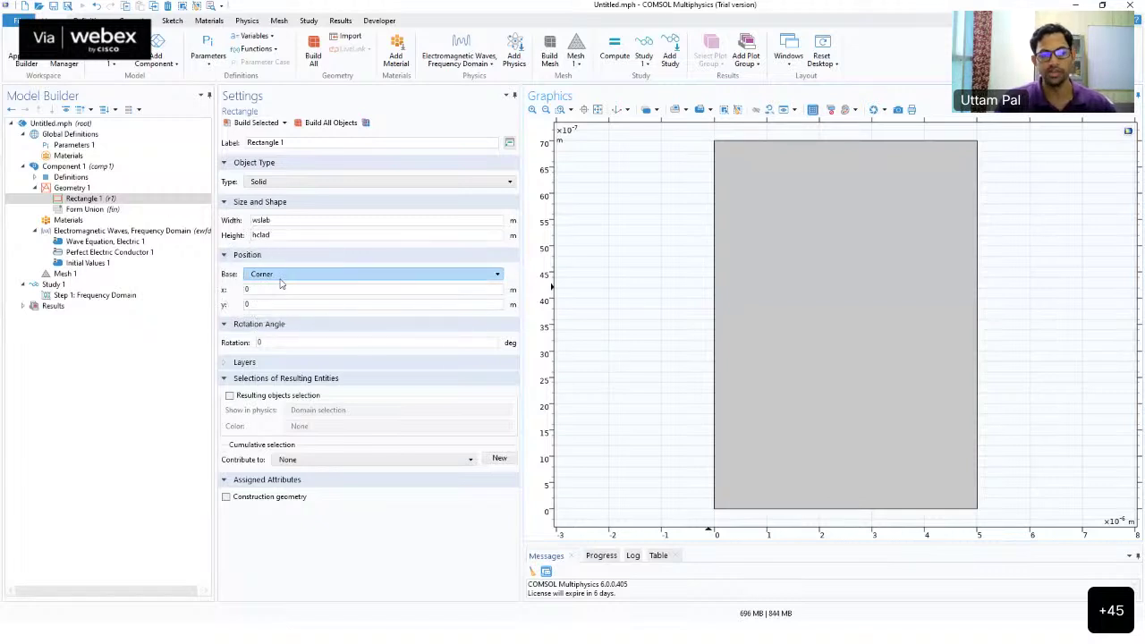
{"action": "left_click", "coordinate": [281, 284]}
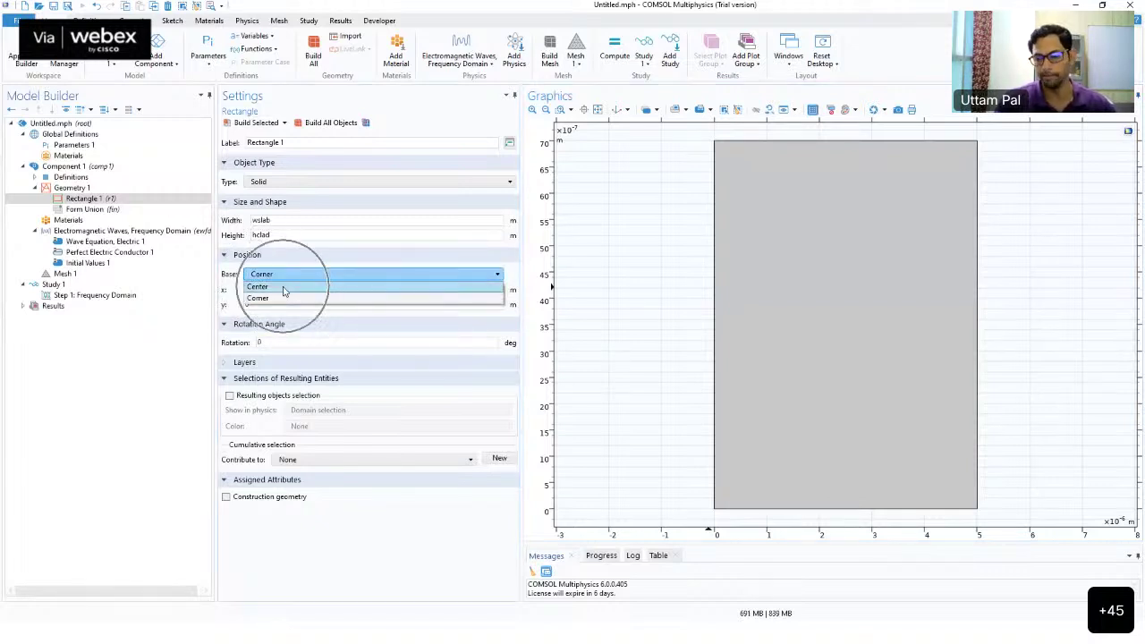
{"action": "left_click", "coordinate": [282, 287]}
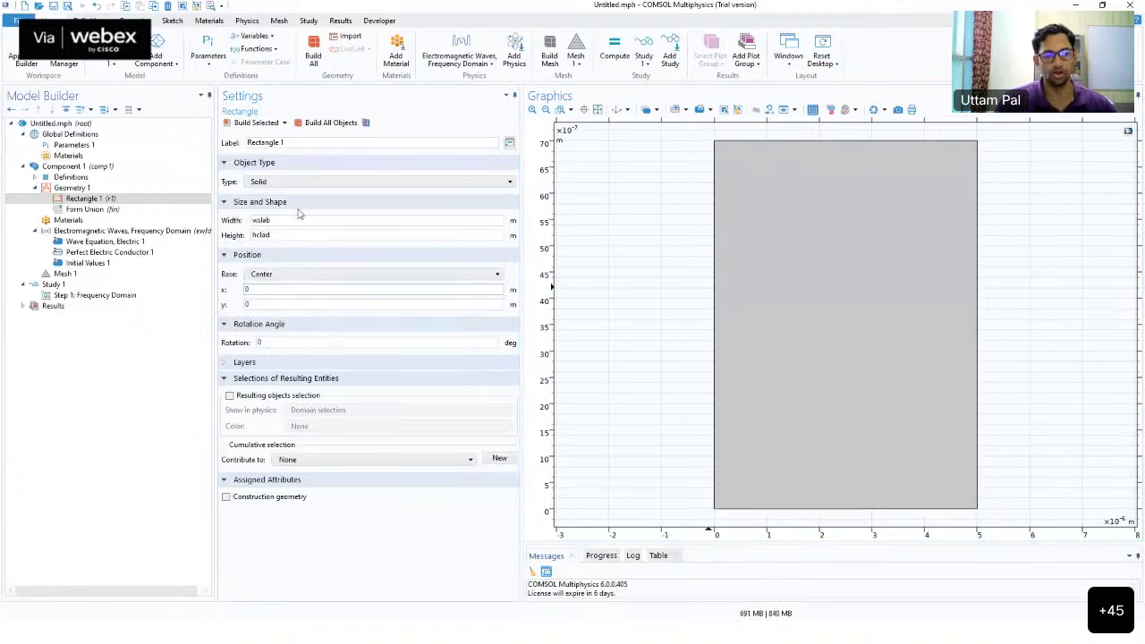
{"action": "left_click", "coordinate": [320, 125]}
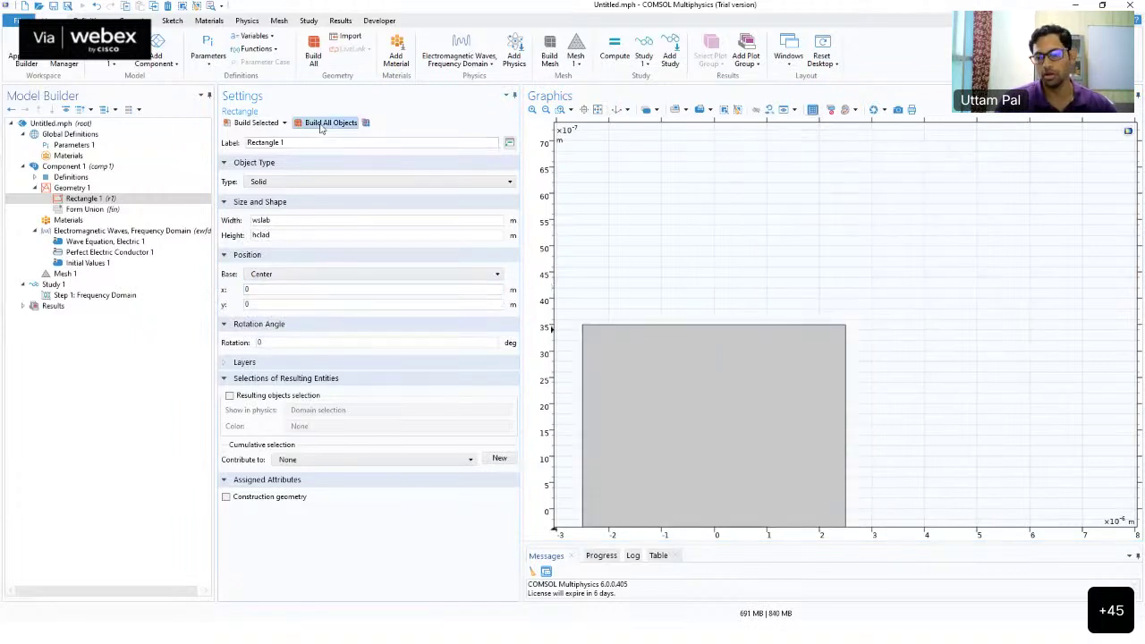
{"action": "left_click", "coordinate": [600, 109]}
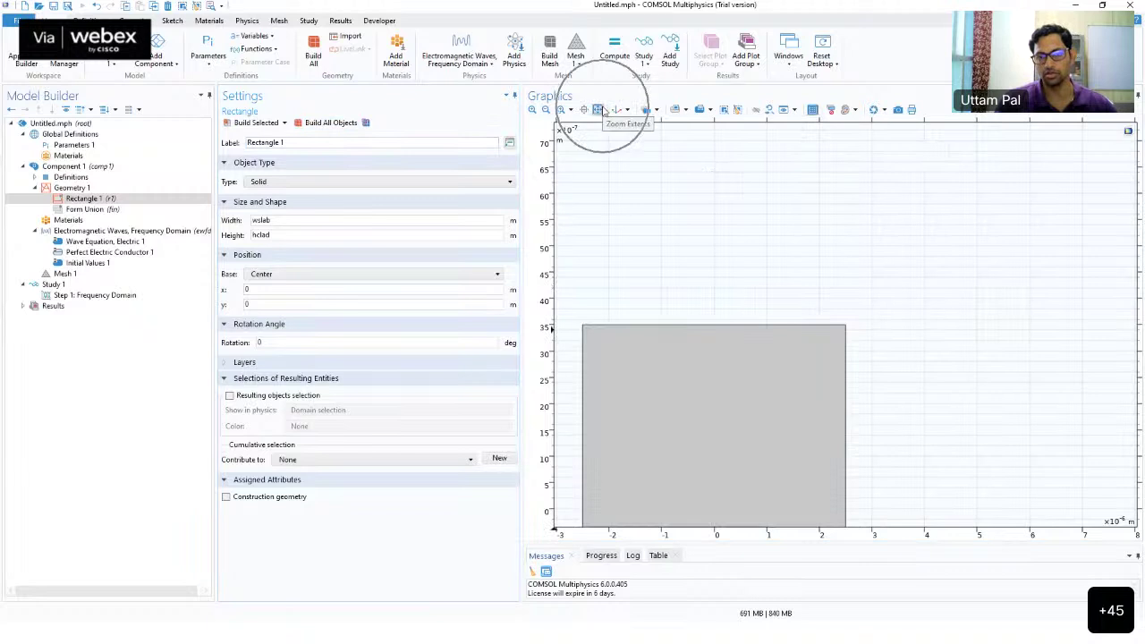
{"action": "left_click", "coordinate": [598, 109]}
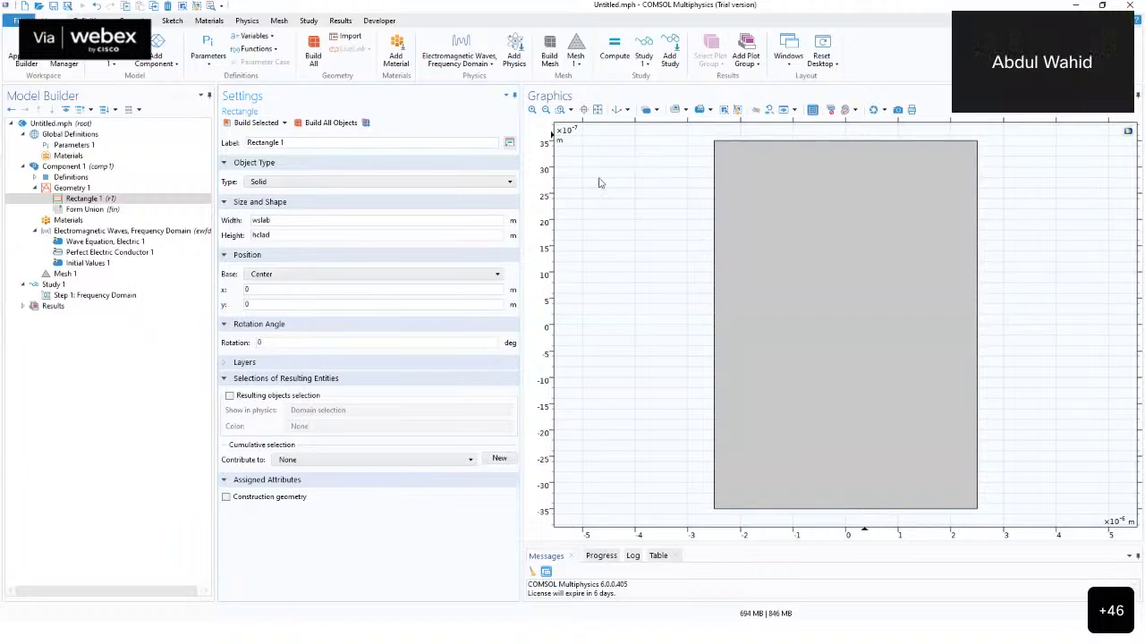
Compare the rectangle's width and height expressions with the names defined in the global parameters
{"action": "double_click", "coordinate": [273, 220]}
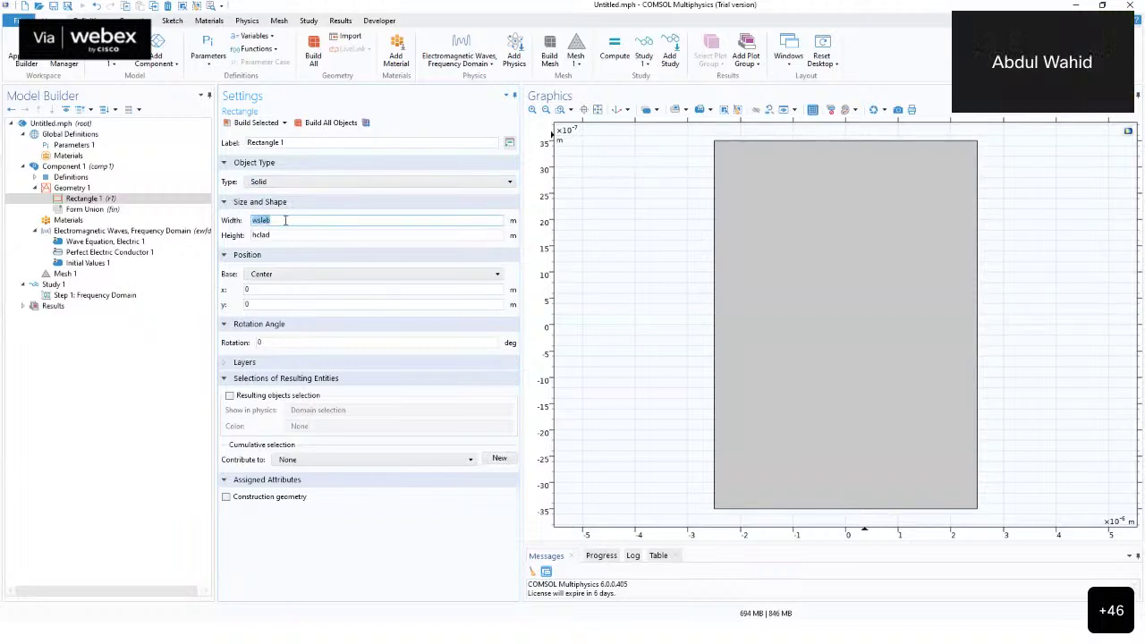
{"action": "left_click", "coordinate": [267, 220]}
{"action": "double_click", "coordinate": [267, 220]}
{"action": "left_click", "coordinate": [267, 220]}
{"action": "left_click", "coordinate": [282, 234]}
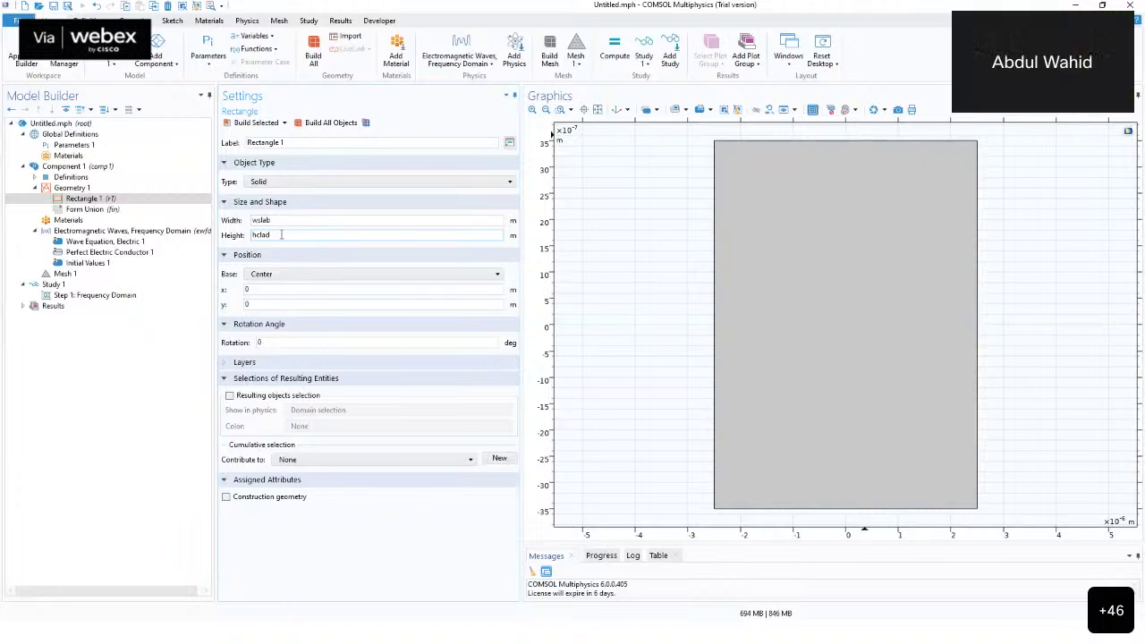
{"action": "left_click", "coordinate": [279, 220]}
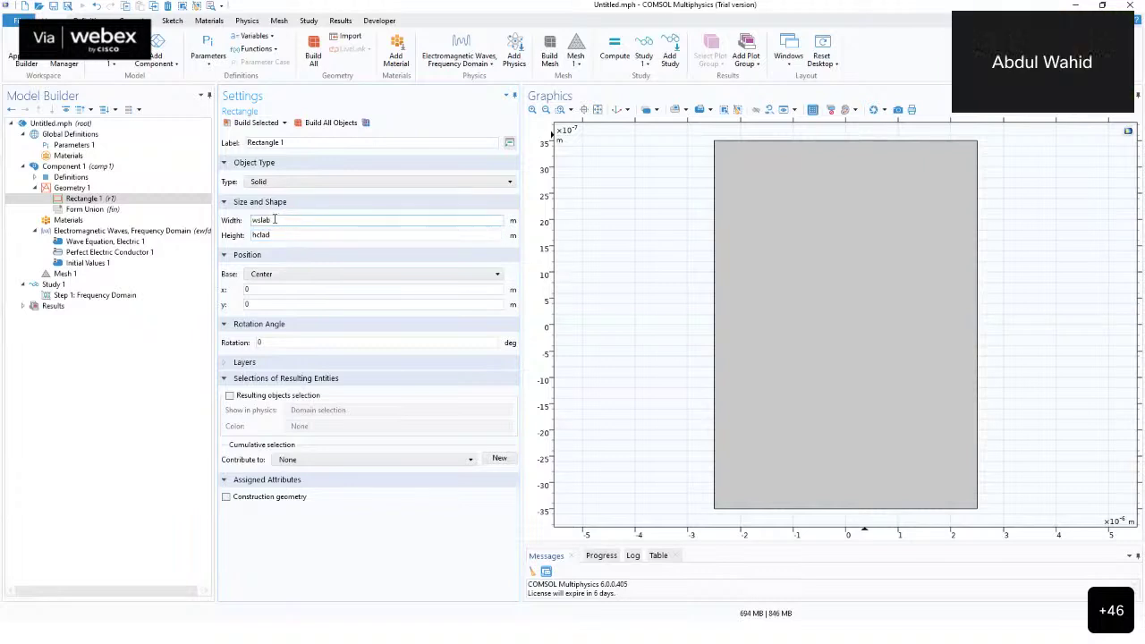
{"action": "left_click", "coordinate": [73, 144]}
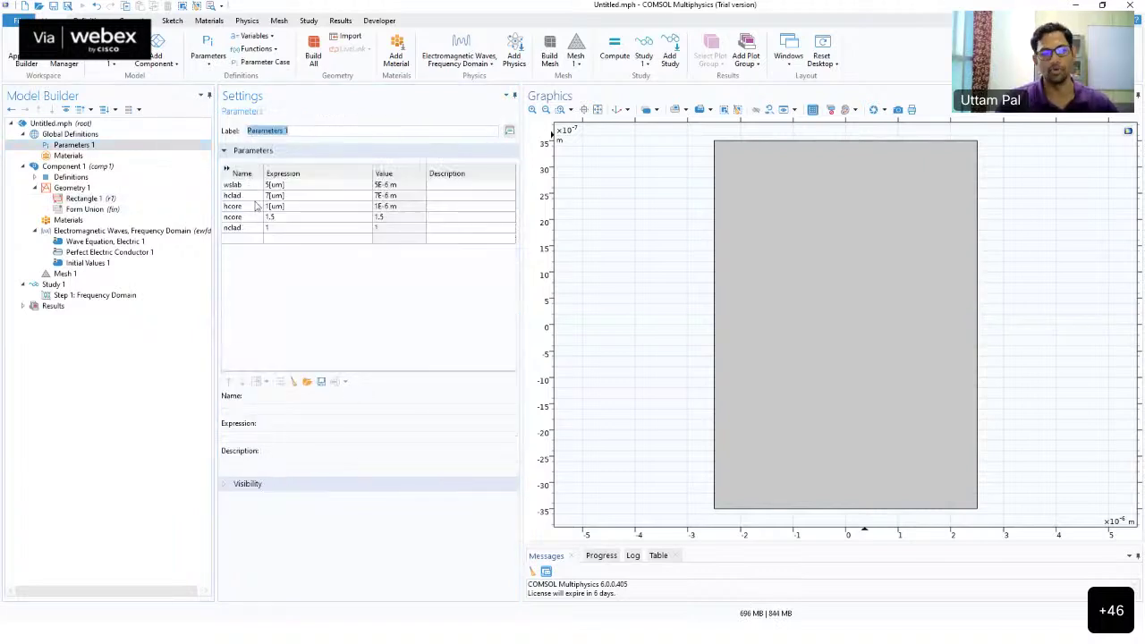
{"action": "left_click", "coordinate": [250, 186]}
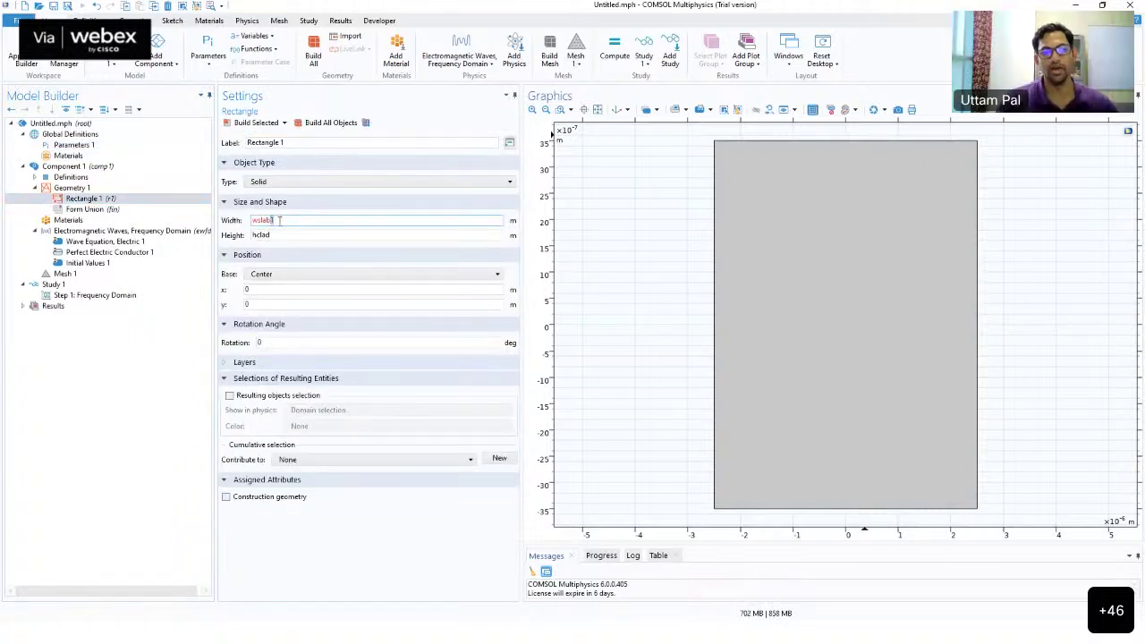
Try the undefined name wslab2 as the rectangle's width, restore wslab and recheck the global parameters
{"action": "left_click", "coordinate": [283, 220]}
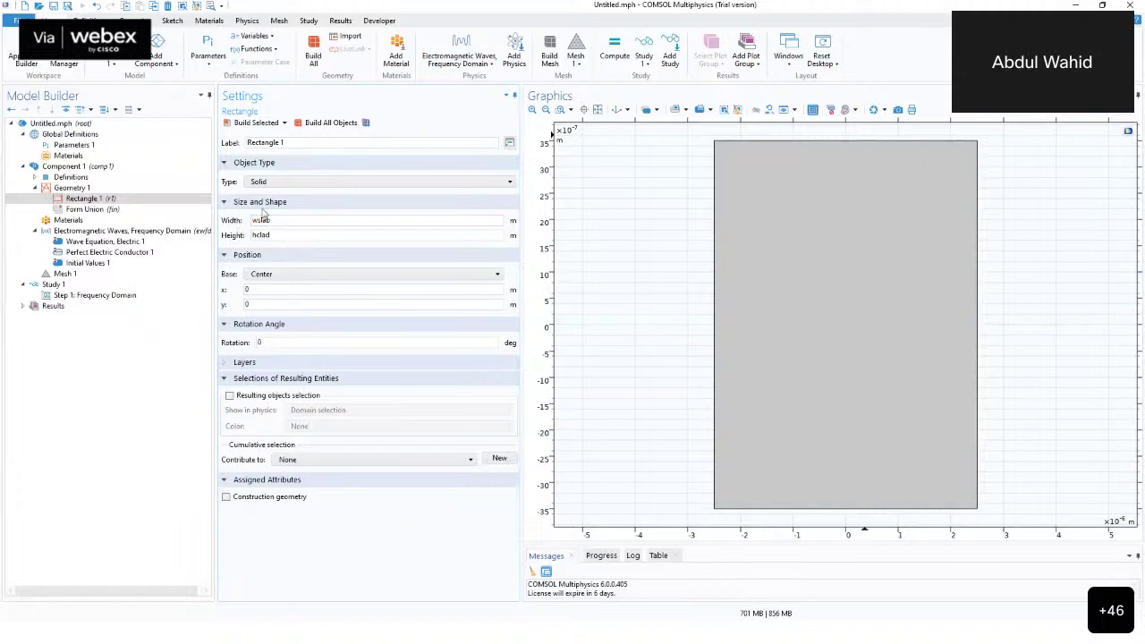
{"action": "type", "text": "2"}
{"action": "left_click", "coordinate": [276, 234]}
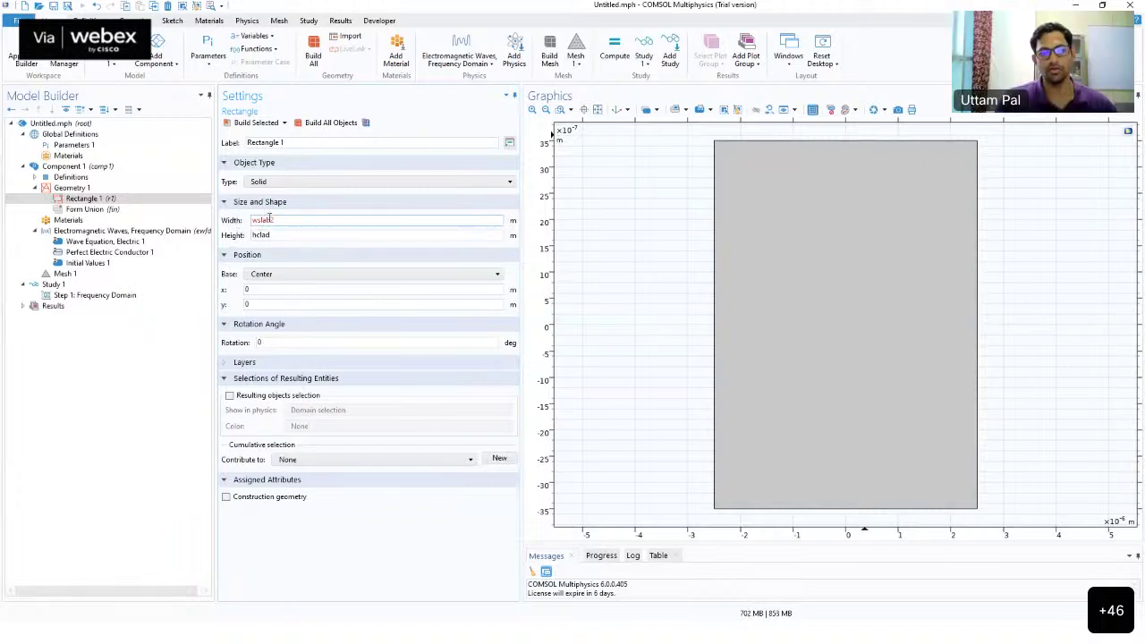
{"action": "mouse_move", "coordinate": [269, 219]}
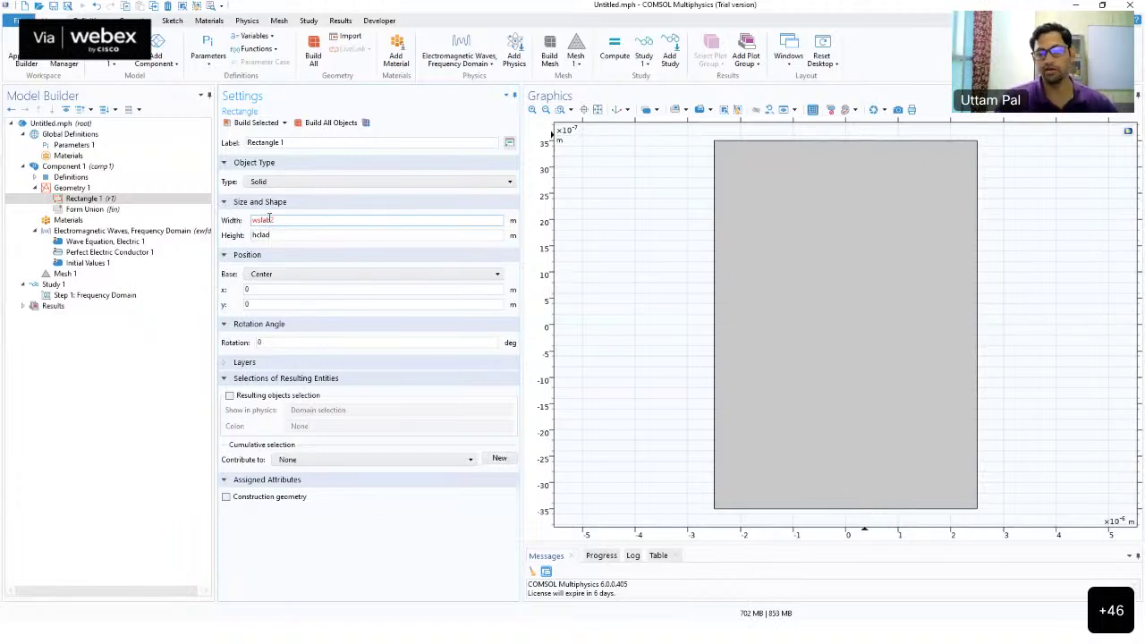
{"action": "left_click", "coordinate": [297, 219]}
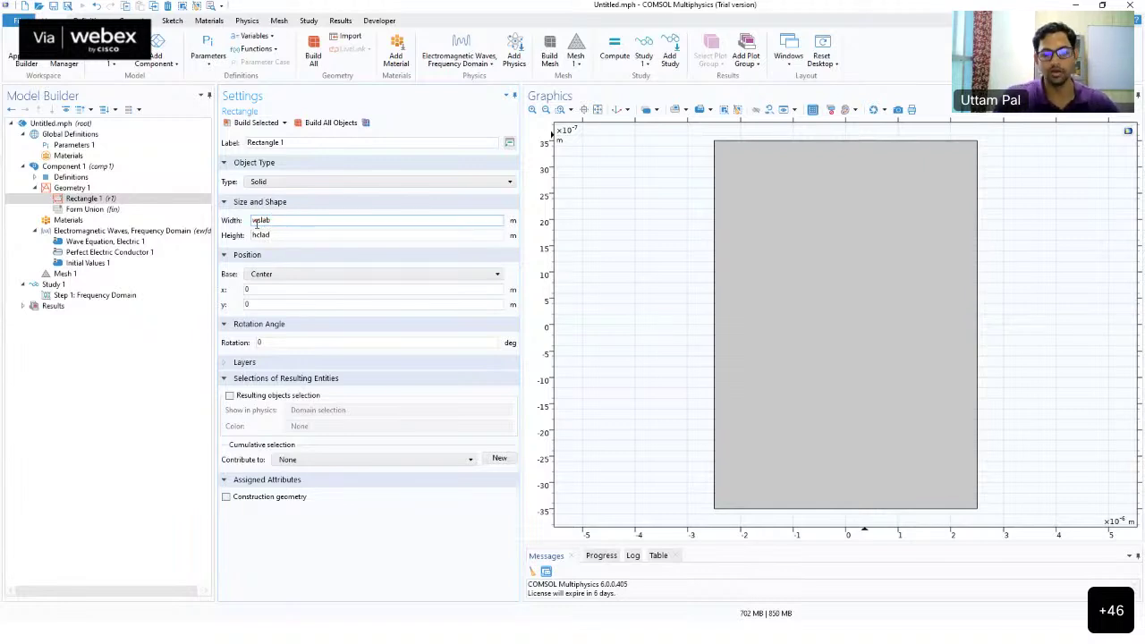
{"action": "left_click", "coordinate": [73, 144]}
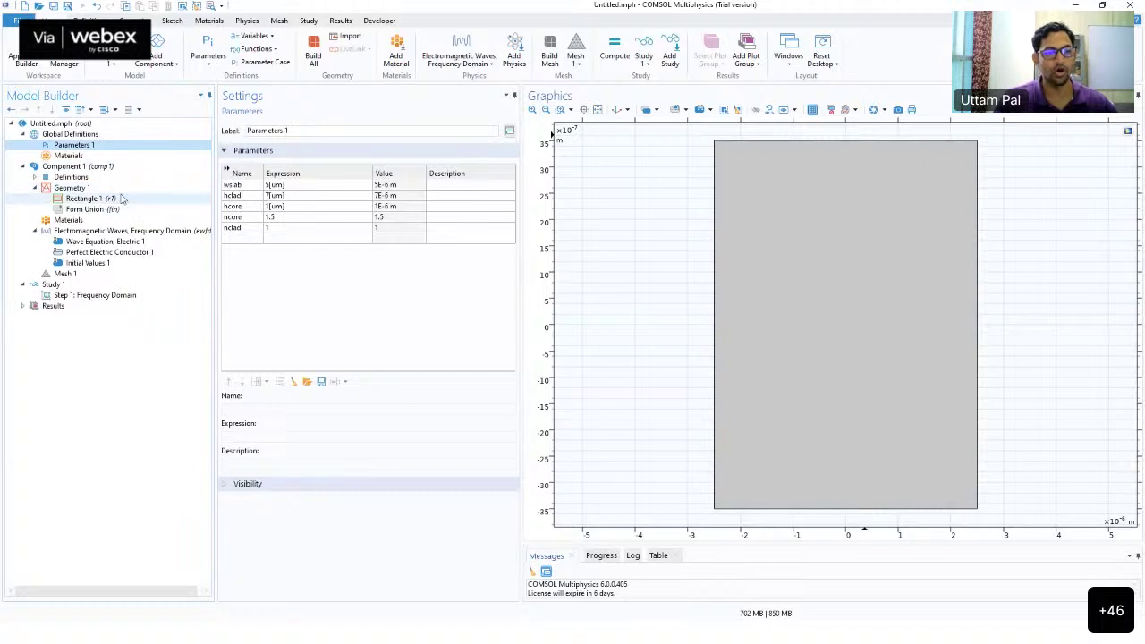
Rebuild all geometry objects through the form union and fit the centred rectangle in the graphics view
{"action": "left_click", "coordinate": [183, 197]}
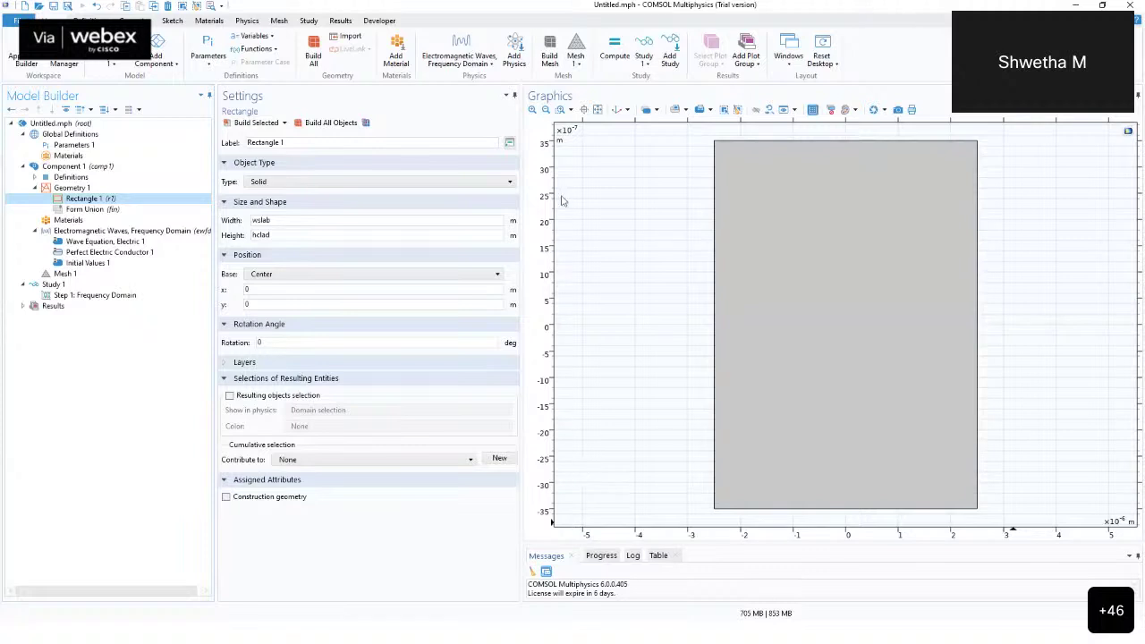
{"action": "left_click", "coordinate": [599, 110]}
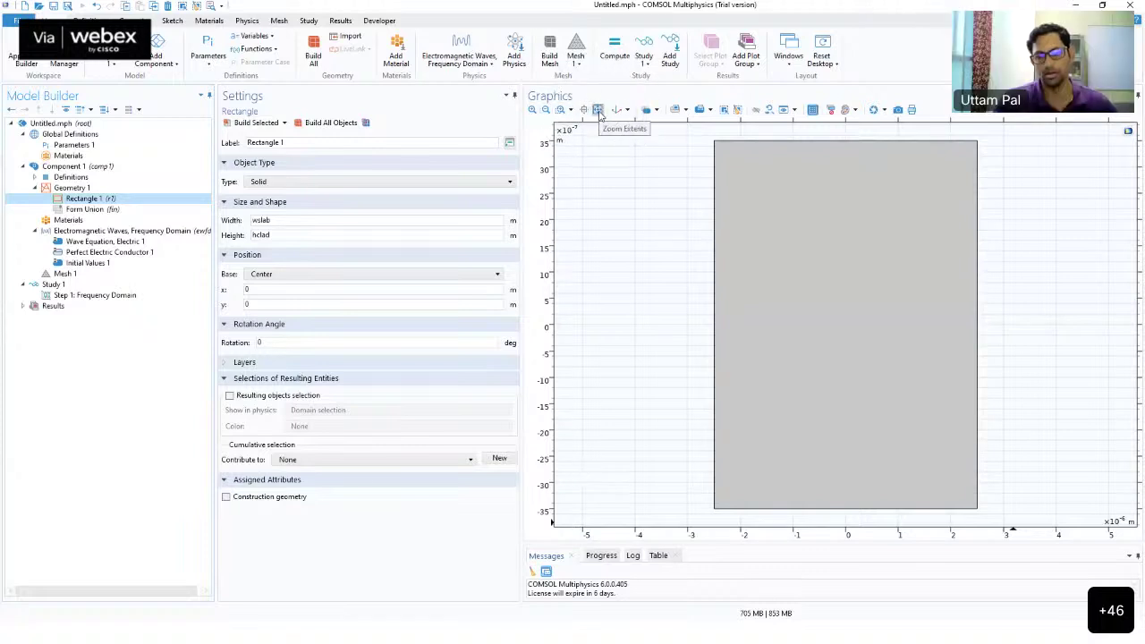
{"action": "left_click", "coordinate": [336, 131]}
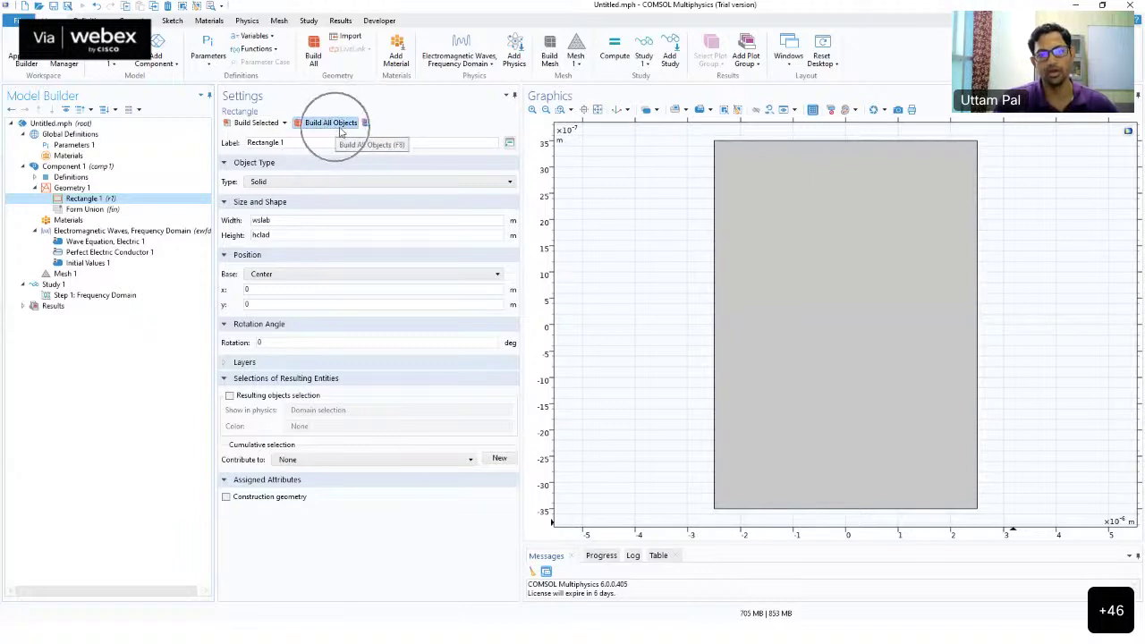
{"action": "left_click", "coordinate": [597, 109]}
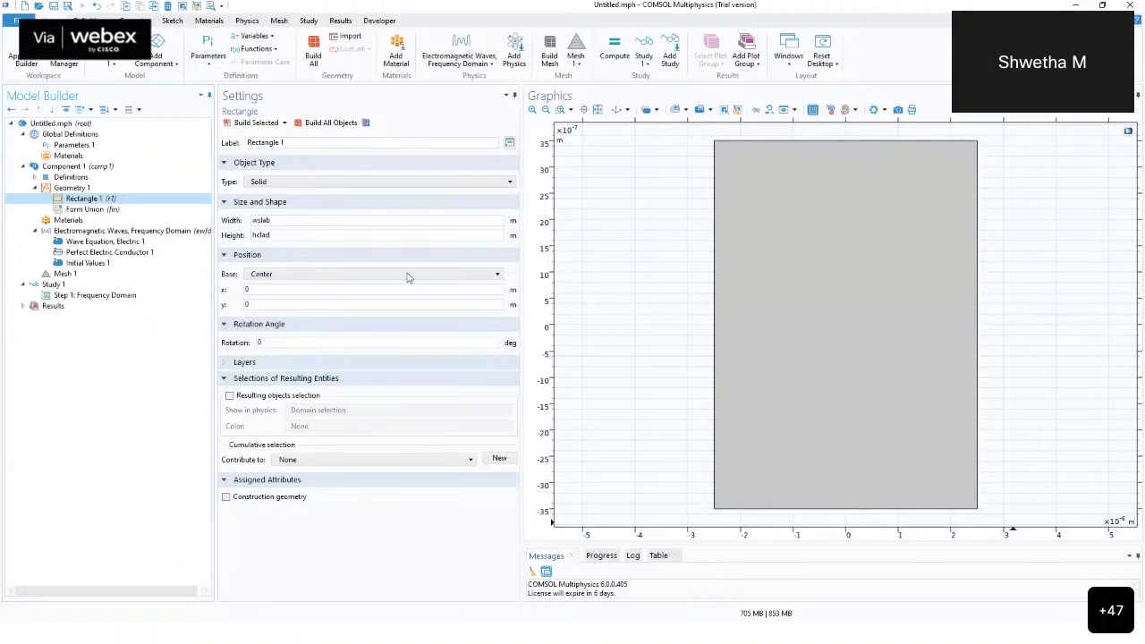
{"action": "left_click", "coordinate": [742, 149]}
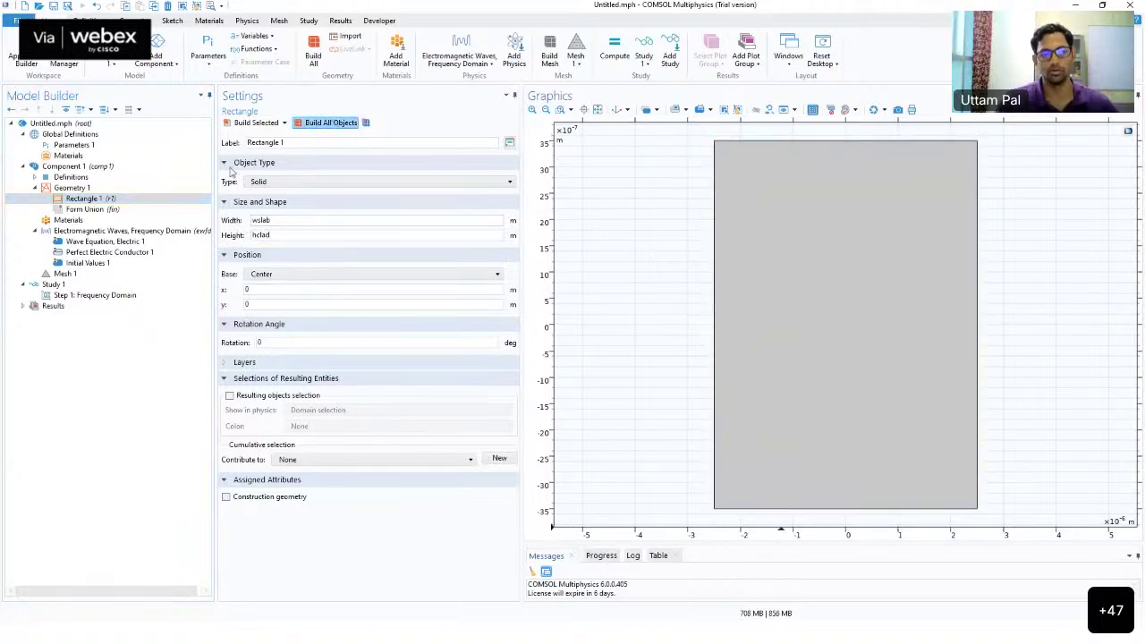
{"action": "left_click", "coordinate": [140, 210]}
{"action": "left_click", "coordinate": [143, 198]}
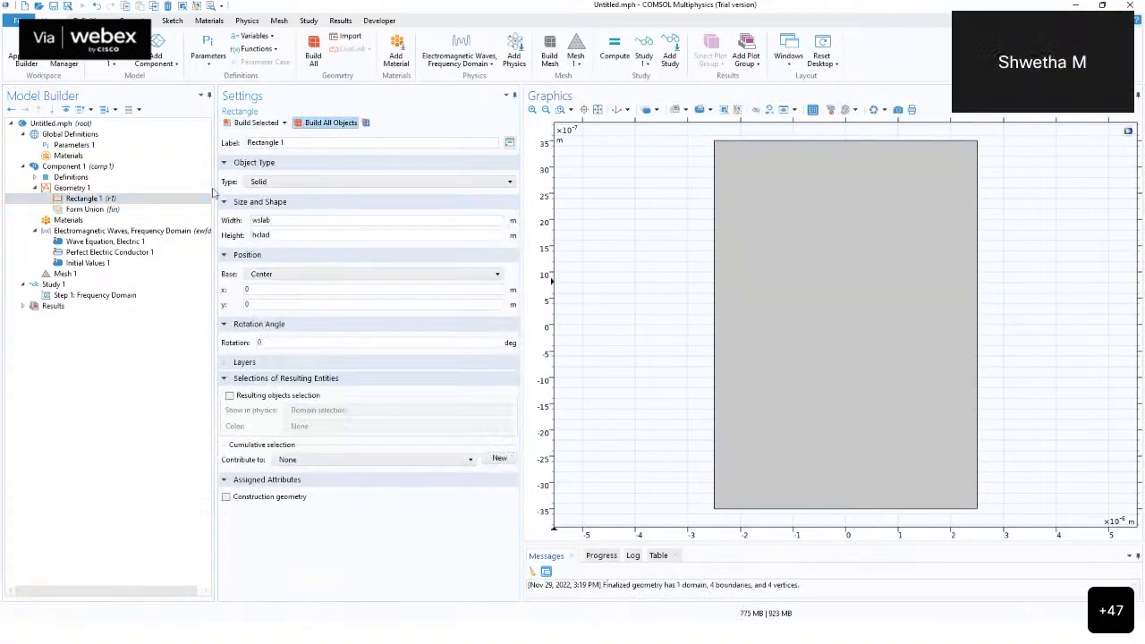
{"action": "left_click", "coordinate": [308, 129]}
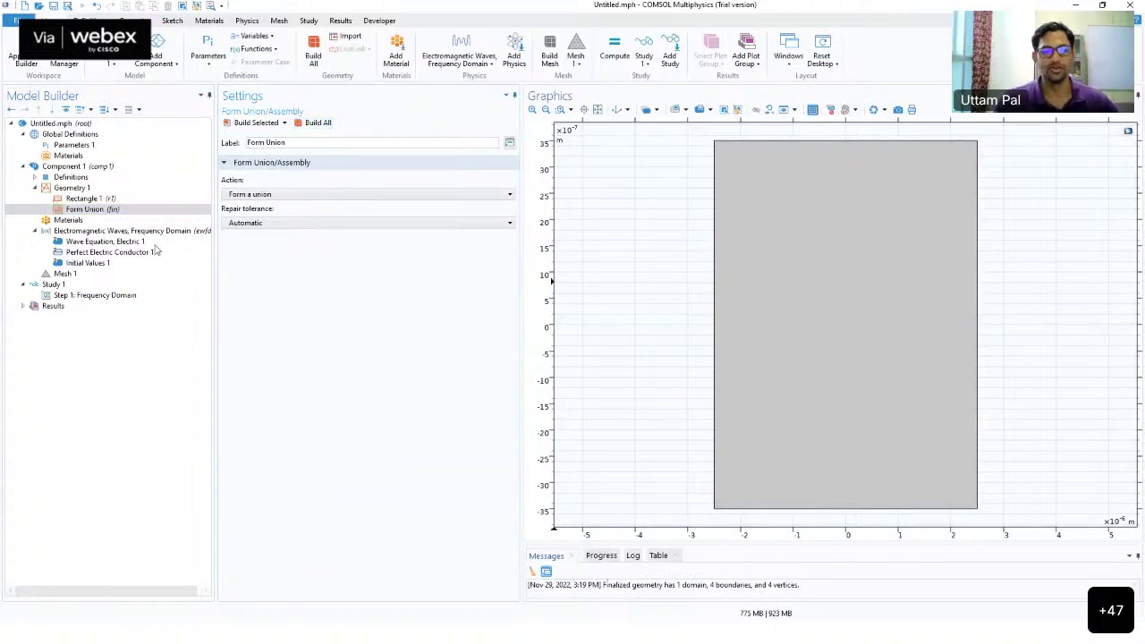
{"action": "left_click", "coordinate": [130, 198]}
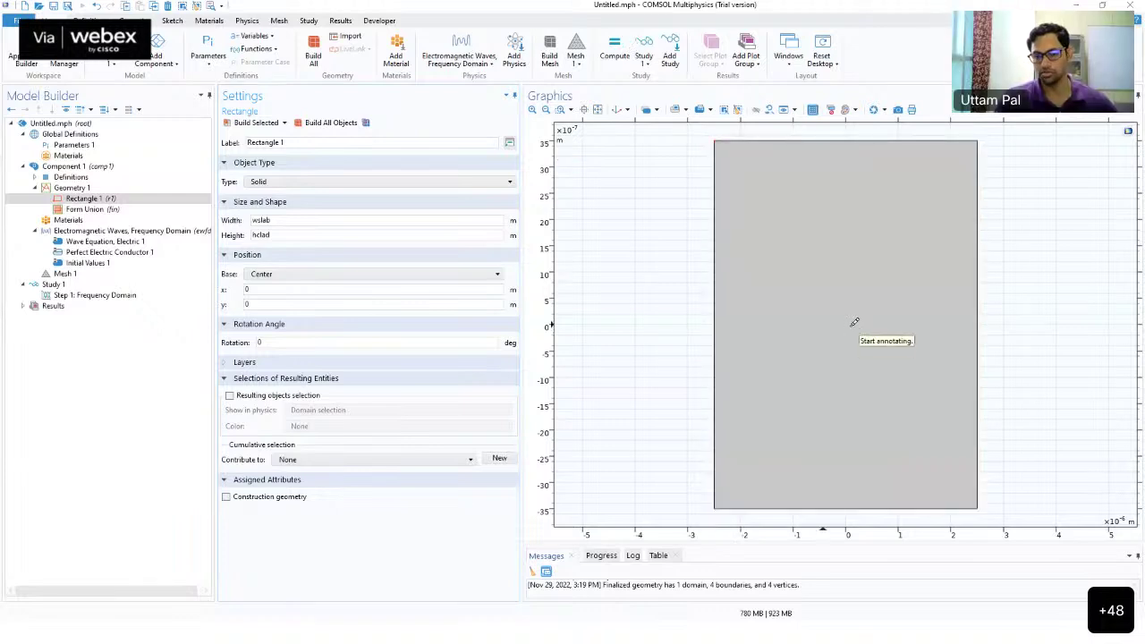
{"action": "left_click_drag", "start_coordinate": [551, 325], "coordinate": [866, 327]}
{"action": "left_click_drag", "start_coordinate": [848, 238], "coordinate": [850, 528]}
{"action": "mouse_move", "coordinate": [882, 339]}
{"action": "left_mouse_down"}
{"action": "mouse_move", "coordinate": [874, 358]}
{"action": "mouse_move", "coordinate": [888, 387]}
{"action": "mouse_move", "coordinate": [902, 342]}
{"action": "mouse_move", "coordinate": [934, 374]}
{"action": "left_mouse_up"}
{"action": "mouse_move", "coordinate": [964, 338]}
{"action": "left_mouse_down"}
{"action": "mouse_move", "coordinate": [959, 374]}
{"action": "mouse_move", "coordinate": [976, 328]}
{"action": "left_mouse_up"}
{"action": "mouse_move", "coordinate": [971, 322]}
{"action": "left_mouse_down"}
{"action": "mouse_move", "coordinate": [1014, 373]}
{"action": "mouse_move", "coordinate": [999, 383]}
{"action": "left_mouse_up"}
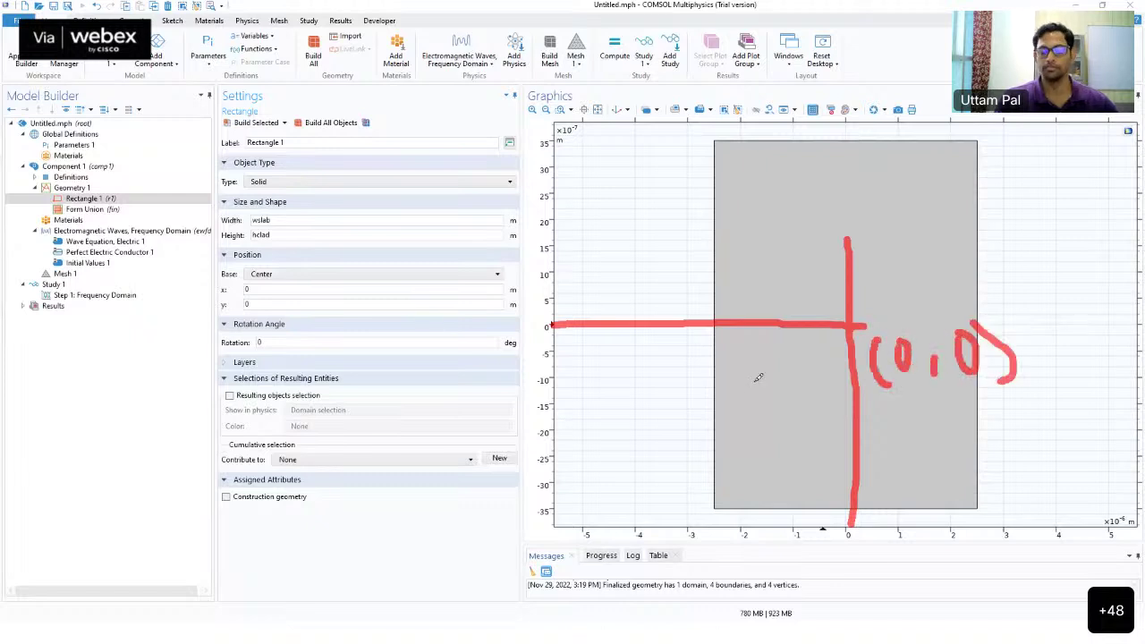
{"action": "left_click_drag", "start_coordinate": [866, 324], "coordinate": [924, 323]}
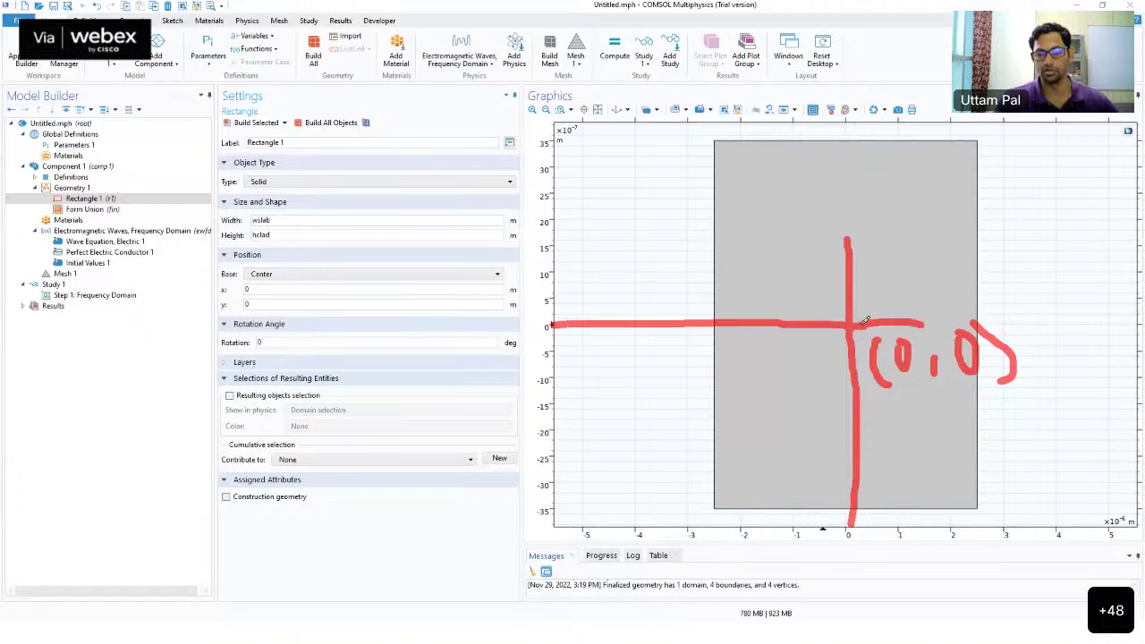
{"action": "left_click", "coordinate": [690, 20]}
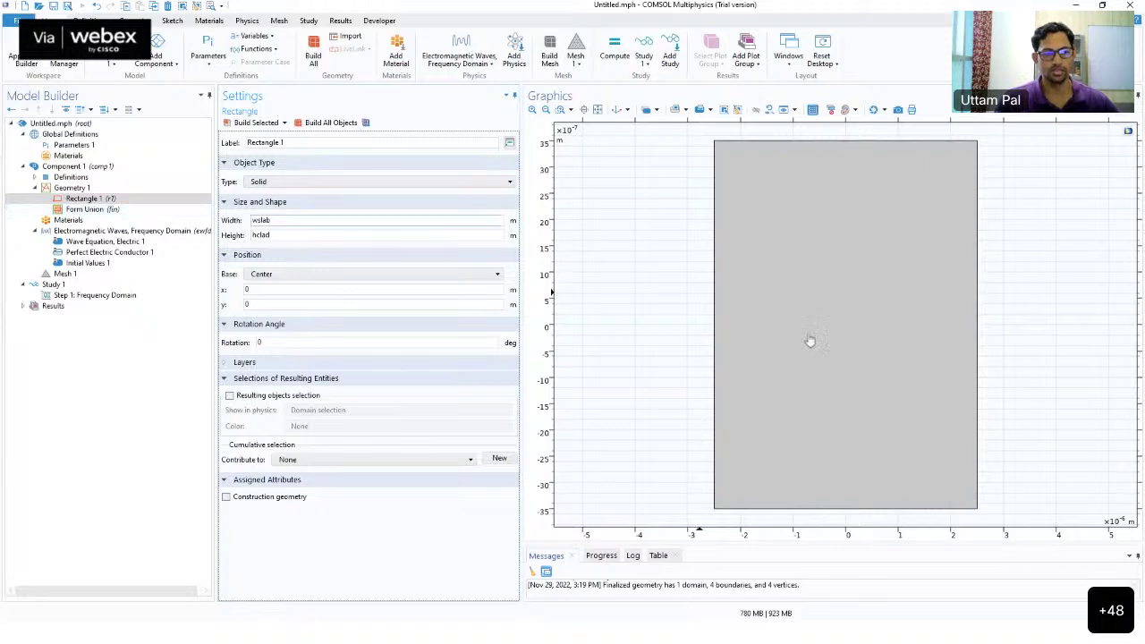
Duplicate the centred cladding rectangle in the geometry sequence
{"action": "left_click", "coordinate": [90, 199]}
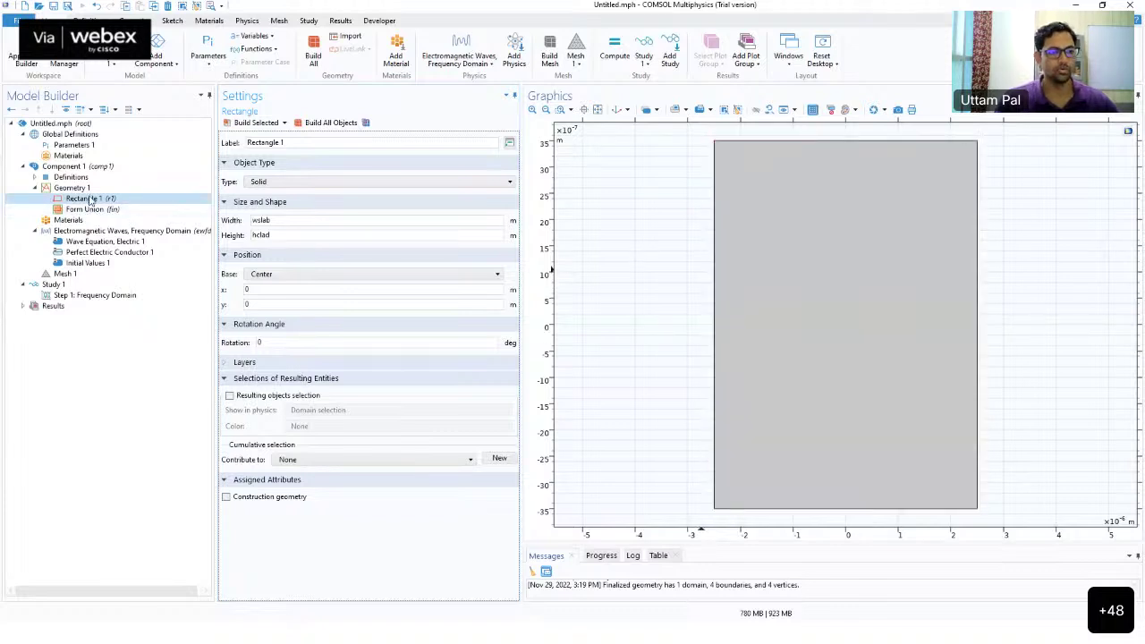
{"action": "right_click", "coordinate": [91, 200]}
{"action": "left_click", "coordinate": [84, 204]}
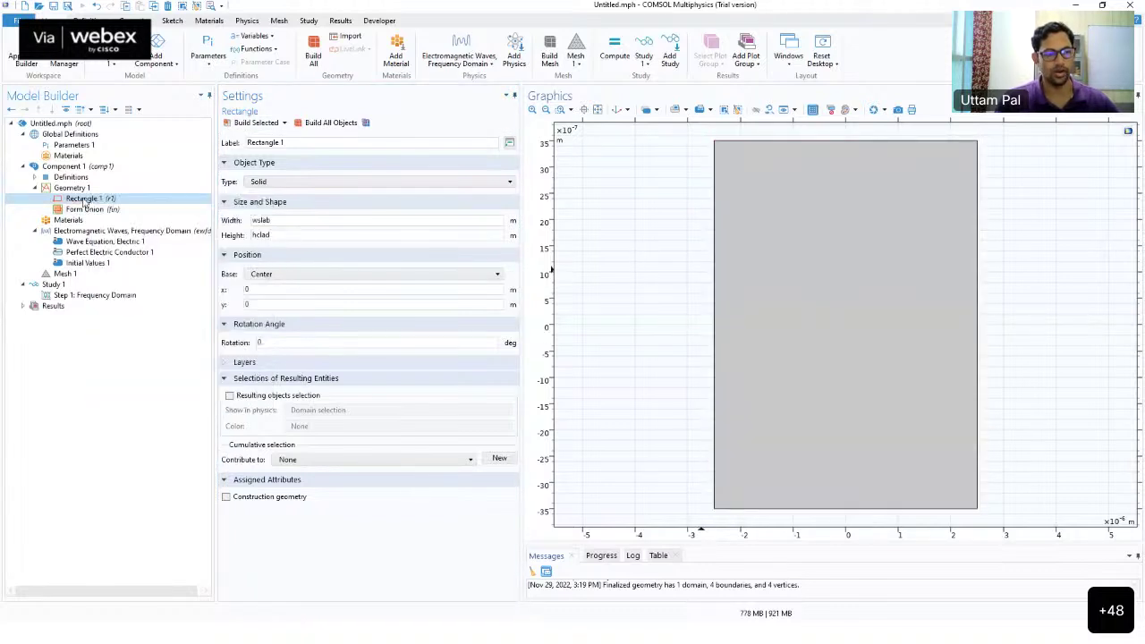
{"action": "right_click", "coordinate": [86, 201]}
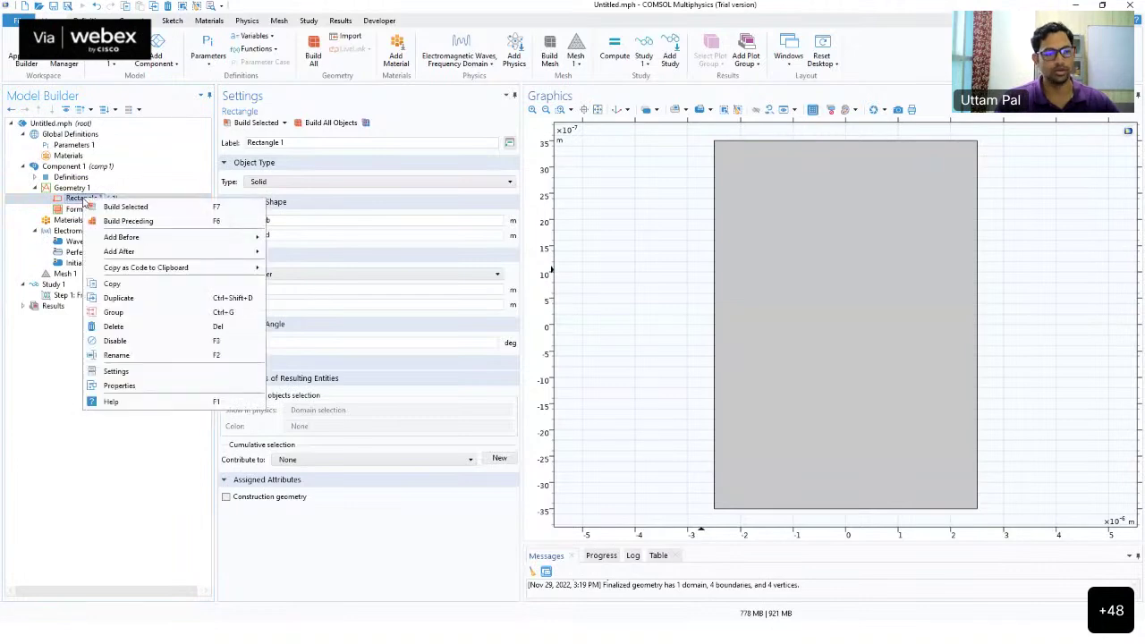
{"action": "left_click", "coordinate": [144, 299]}
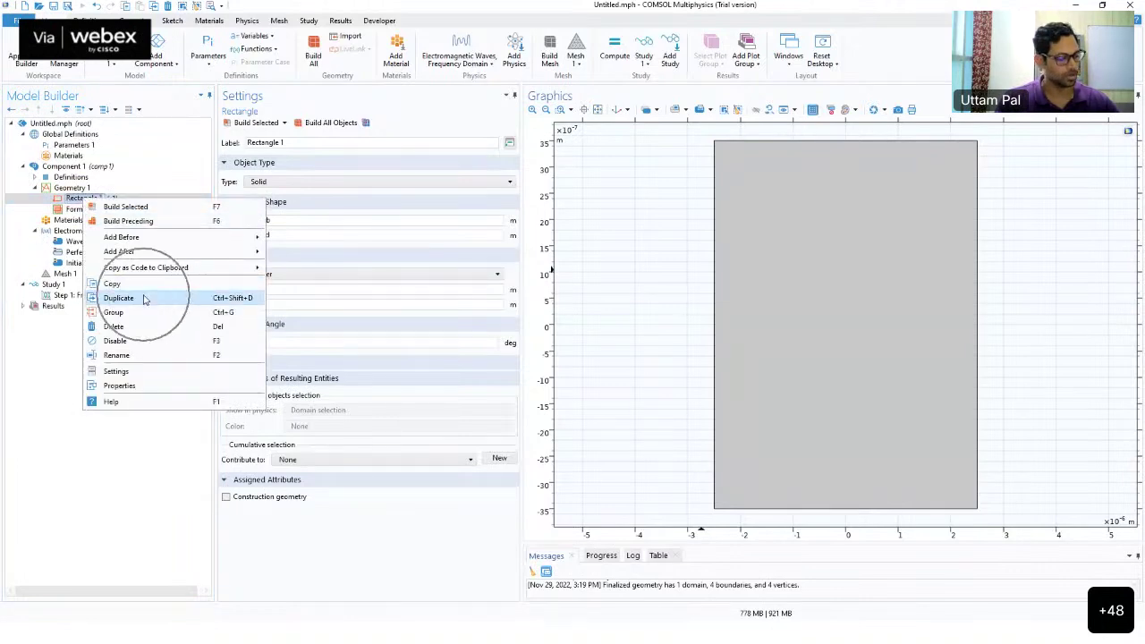
Set the duplicated rectangle's height to hcore and build all objects into the form union
{"action": "double_click", "coordinate": [260, 235]}
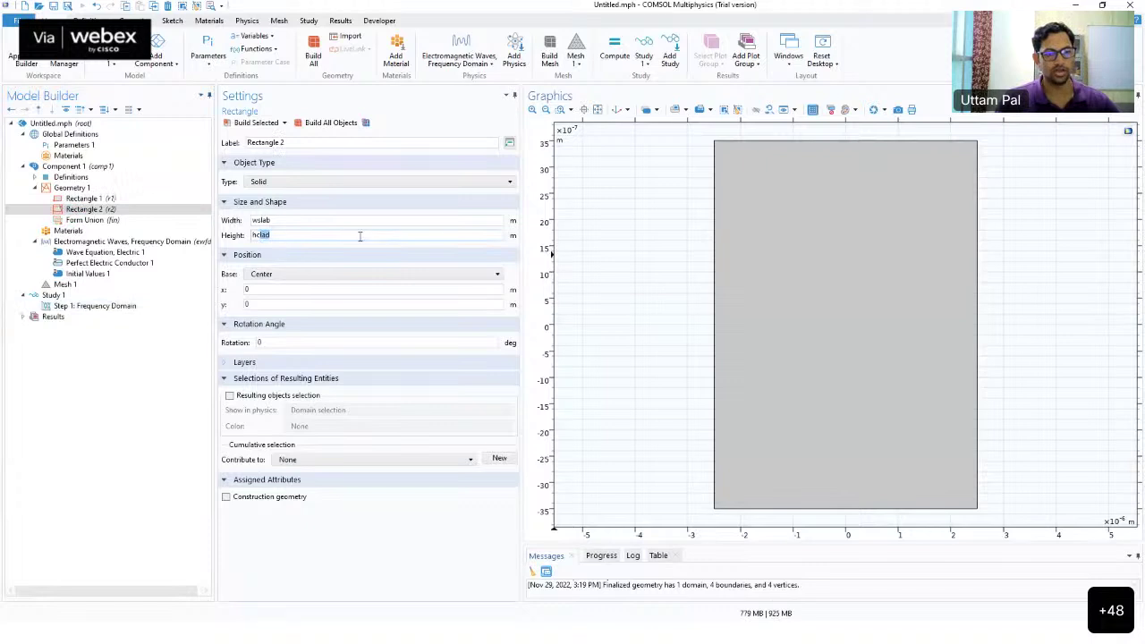
{"action": "type", "text": "hcore"}
{"action": "left_click", "coordinate": [327, 123]}
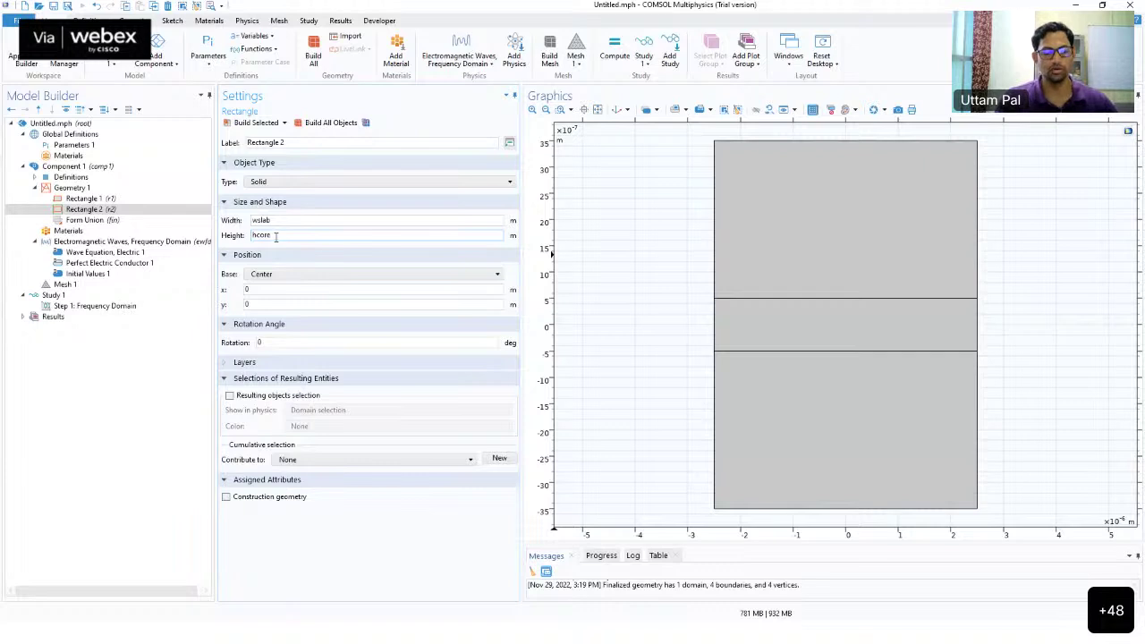
{"action": "left_click", "coordinate": [324, 123]}
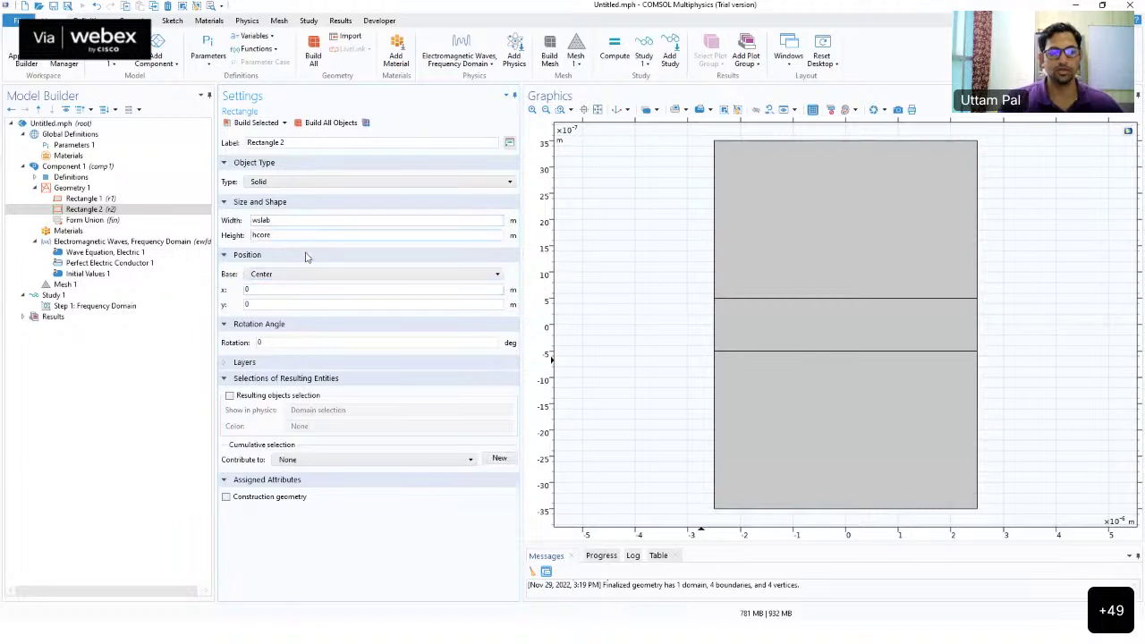
{"action": "left_click", "coordinate": [85, 220]}
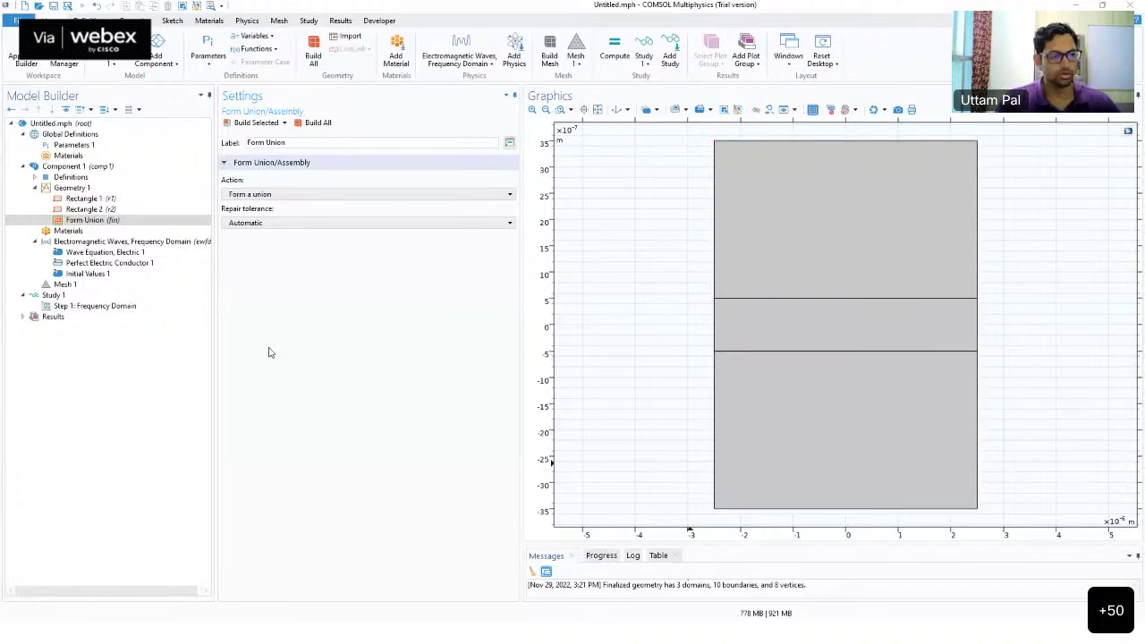
{"action": "left_click", "coordinate": [100, 231]}
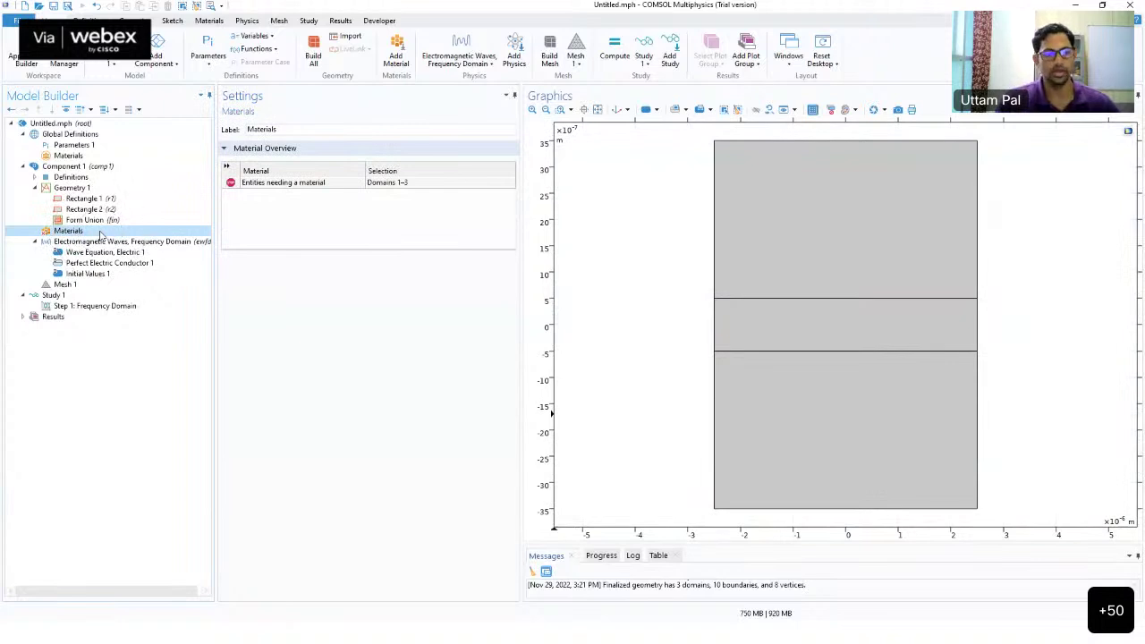
{"action": "right_click", "coordinate": [101, 235]}
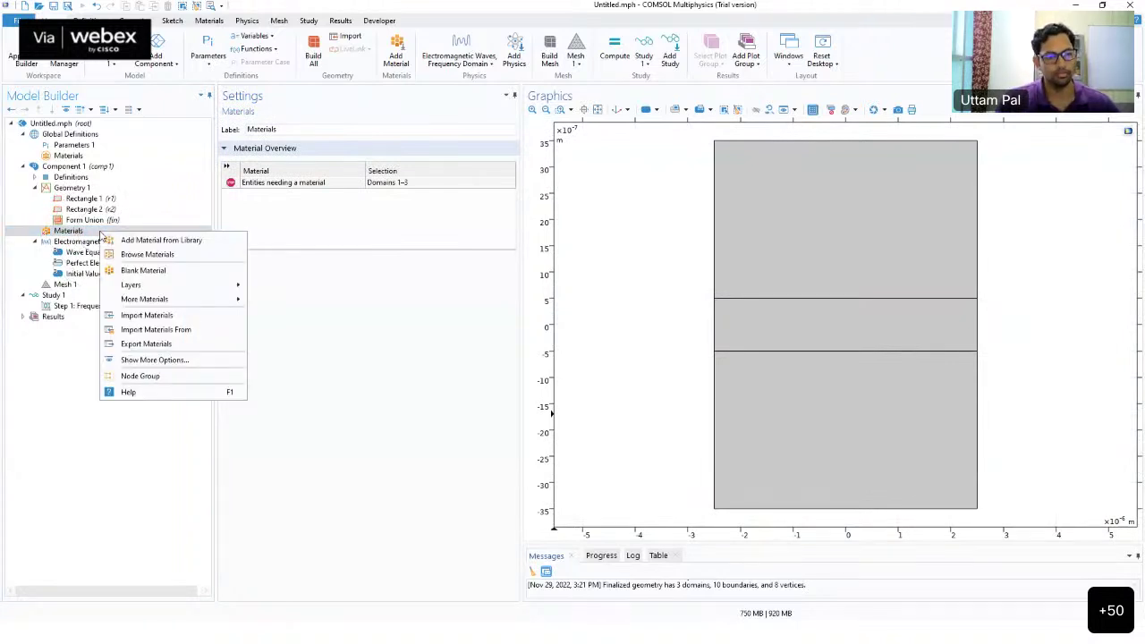
{"action": "left_click", "coordinate": [200, 242]}
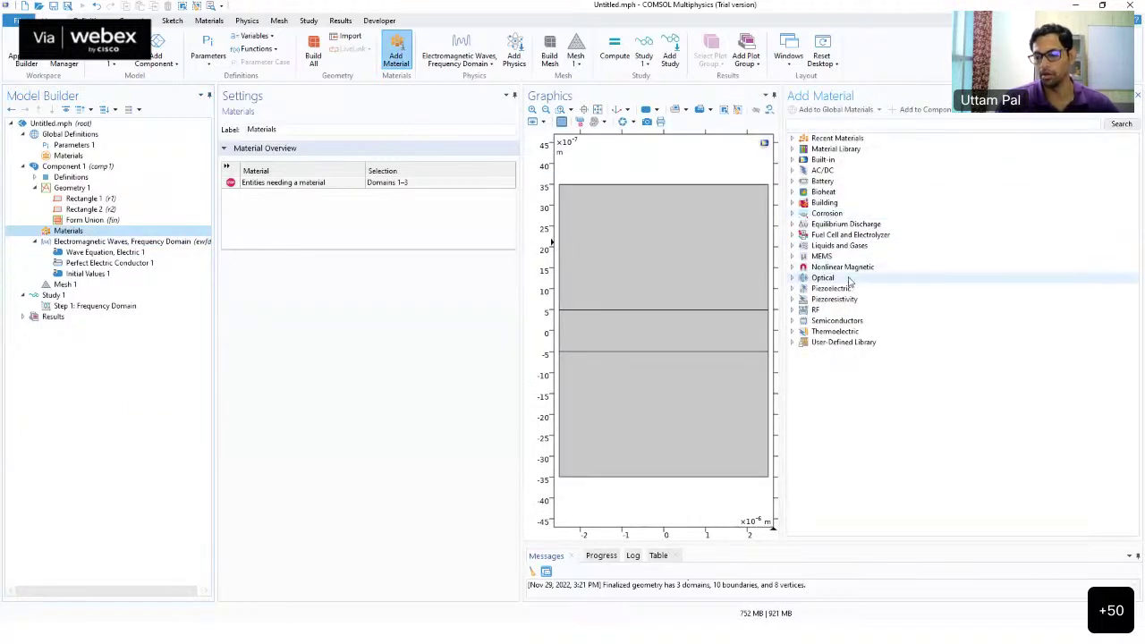
{"action": "left_click", "coordinate": [1138, 97]}
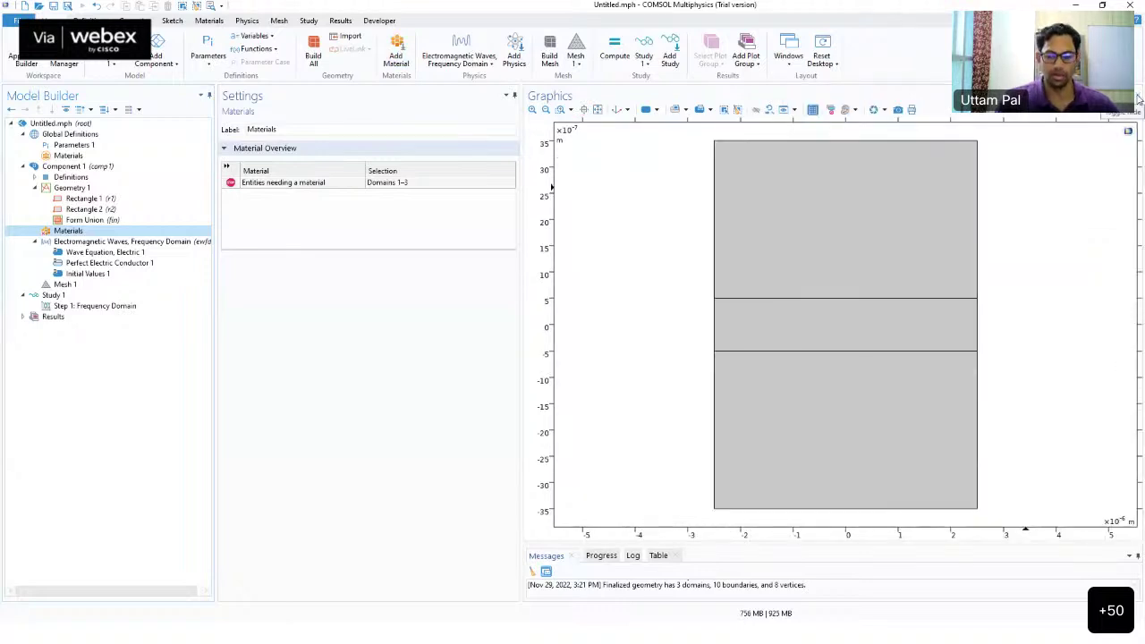
Add a blank material to the component's materials
{"action": "right_click", "coordinate": [111, 235]}
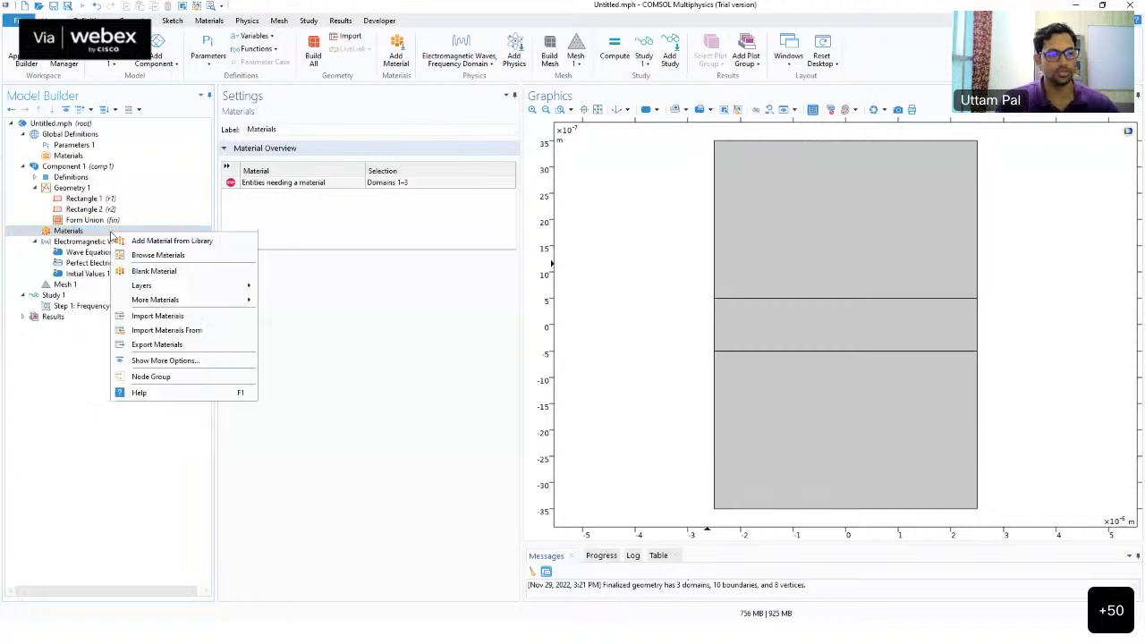
{"action": "left_click", "coordinate": [186, 271]}
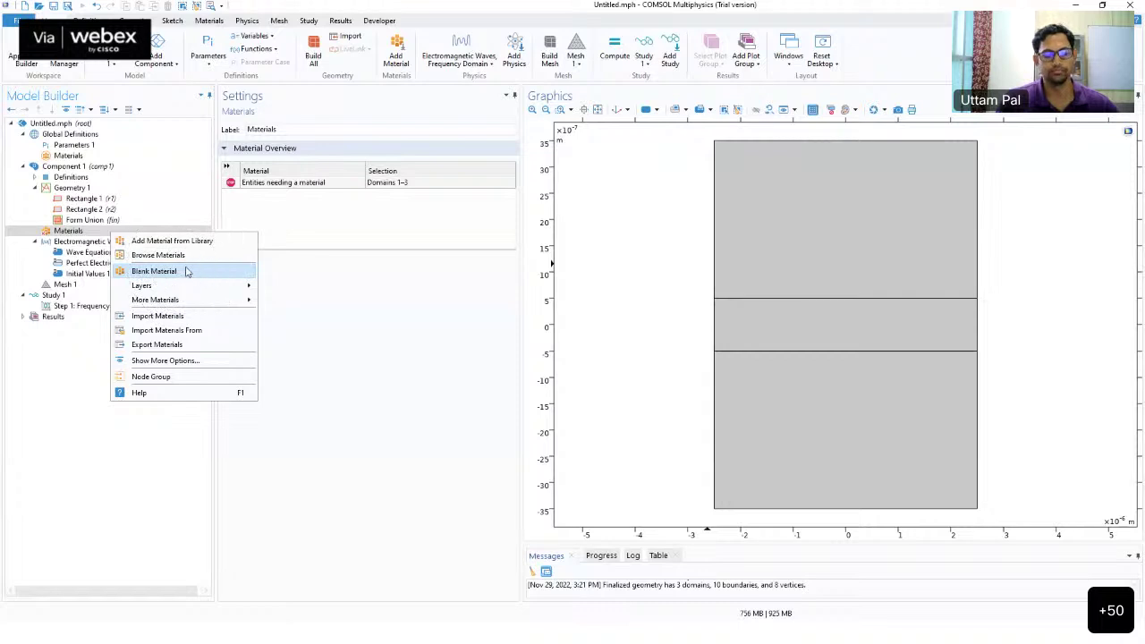
{"action": "left_click", "coordinate": [340, 295]}
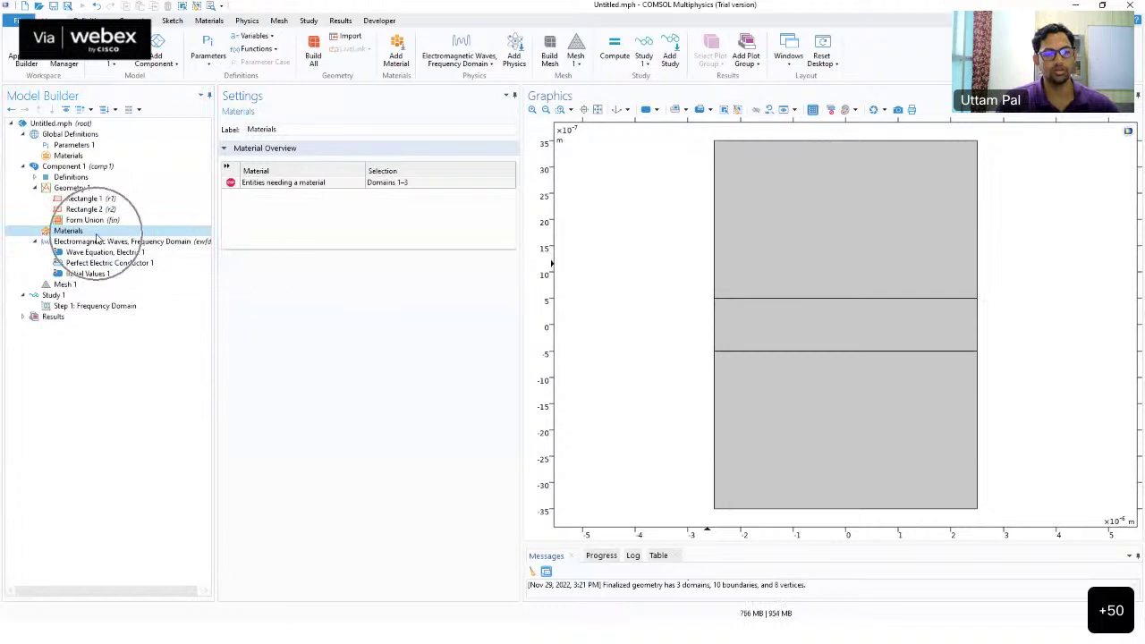
{"action": "right_click", "coordinate": [96, 234]}
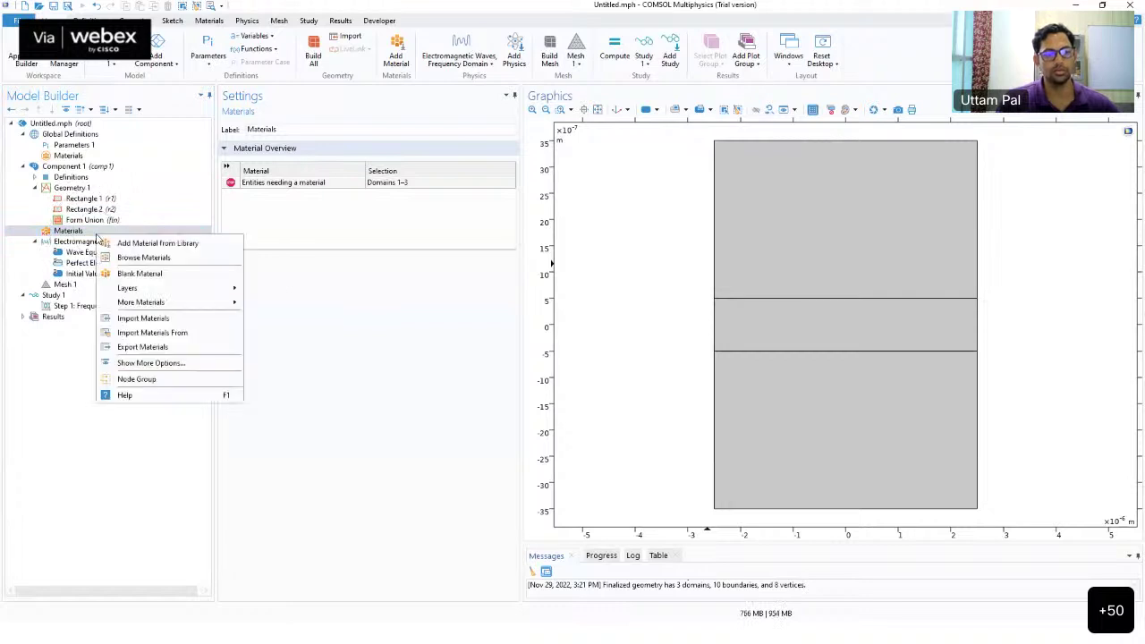
{"action": "left_click", "coordinate": [202, 274]}
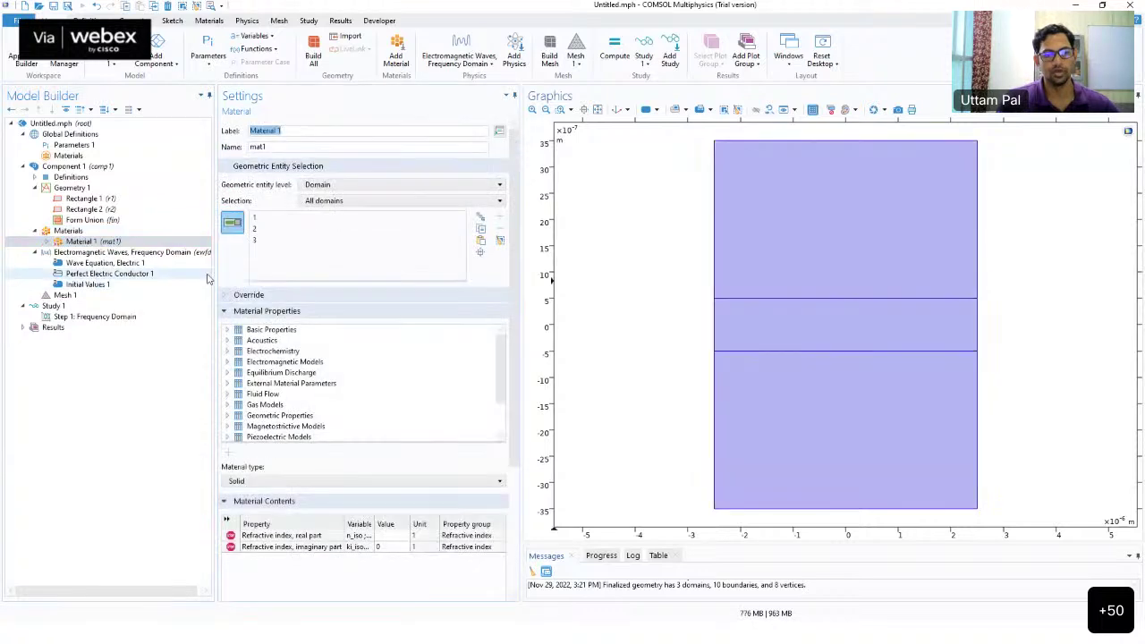
Collapse the blank material's property list and label the material Cladding
{"action": "left_click", "coordinate": [229, 313]}
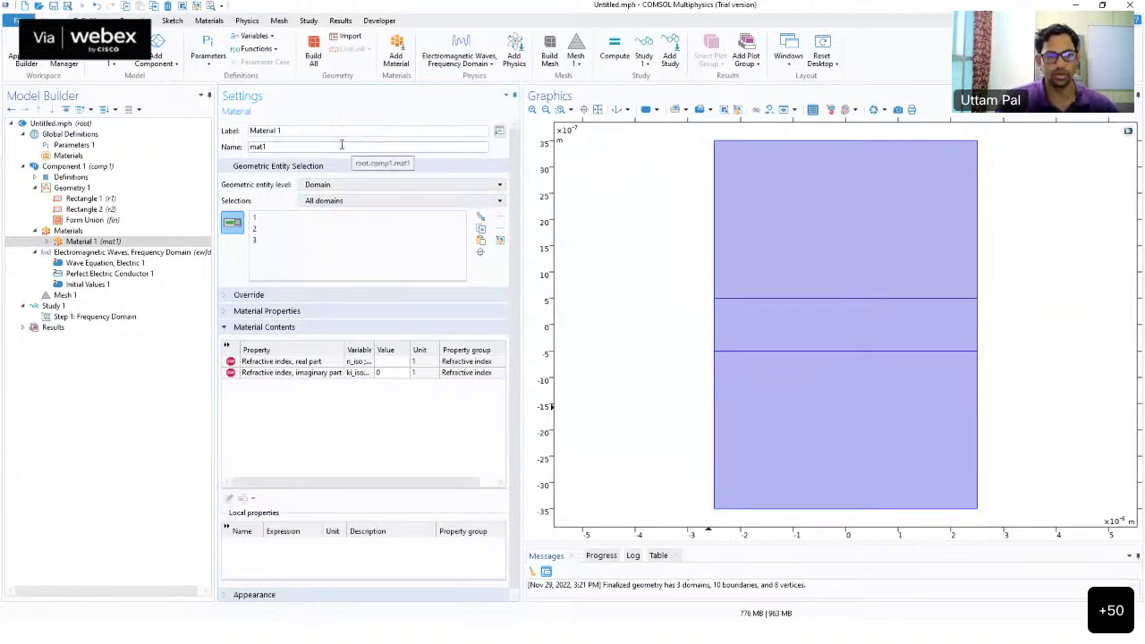
{"action": "left_click", "coordinate": [307, 130]}
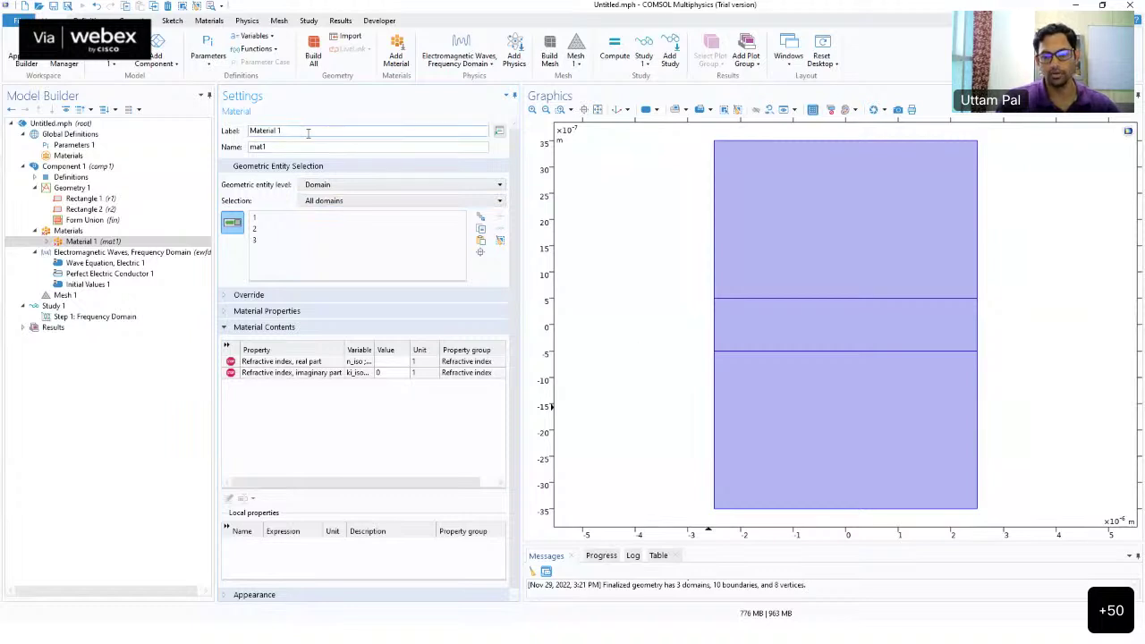
{"action": "left_click_drag", "start_coordinate": [307, 131], "coordinate": [69, 136]}
{"action": "type", "text": "Cladding"}
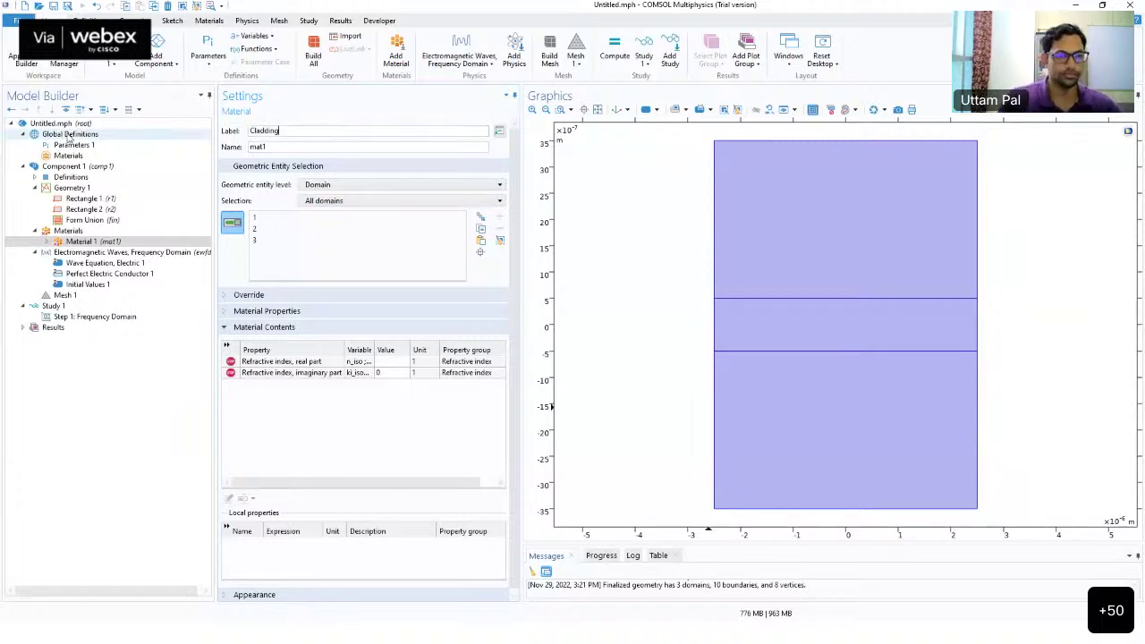
{"action": "key", "text": "Return"}
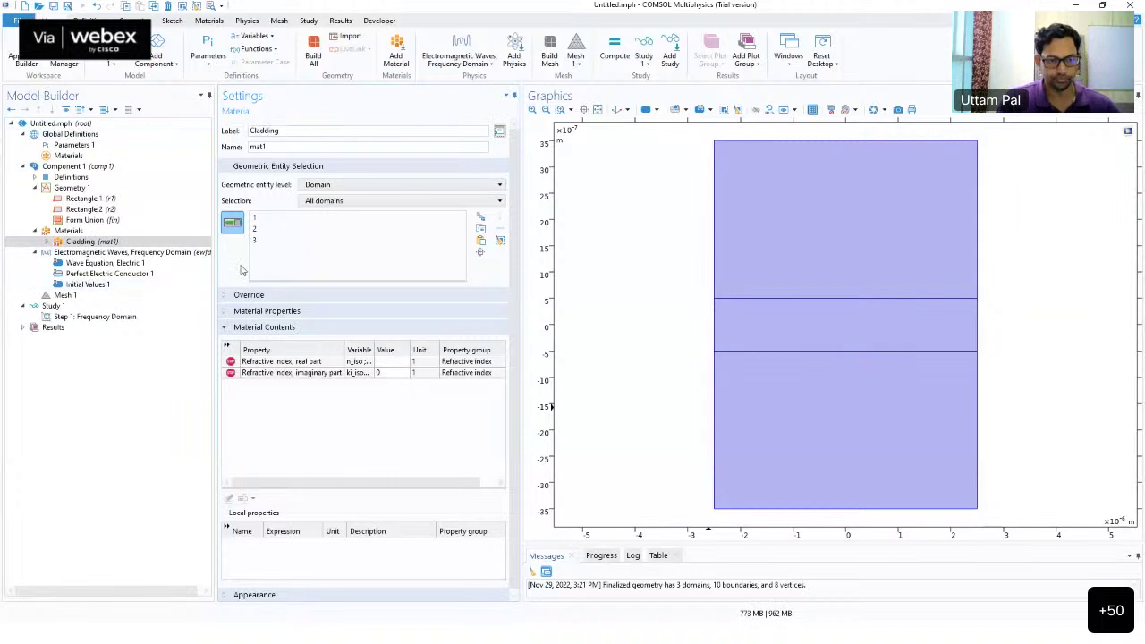
Set the Cladding material's real refractive index to nclad and remove the middle core domain from its selection
{"action": "left_click", "coordinate": [394, 362]}
{"action": "type", "text": "nclad"}
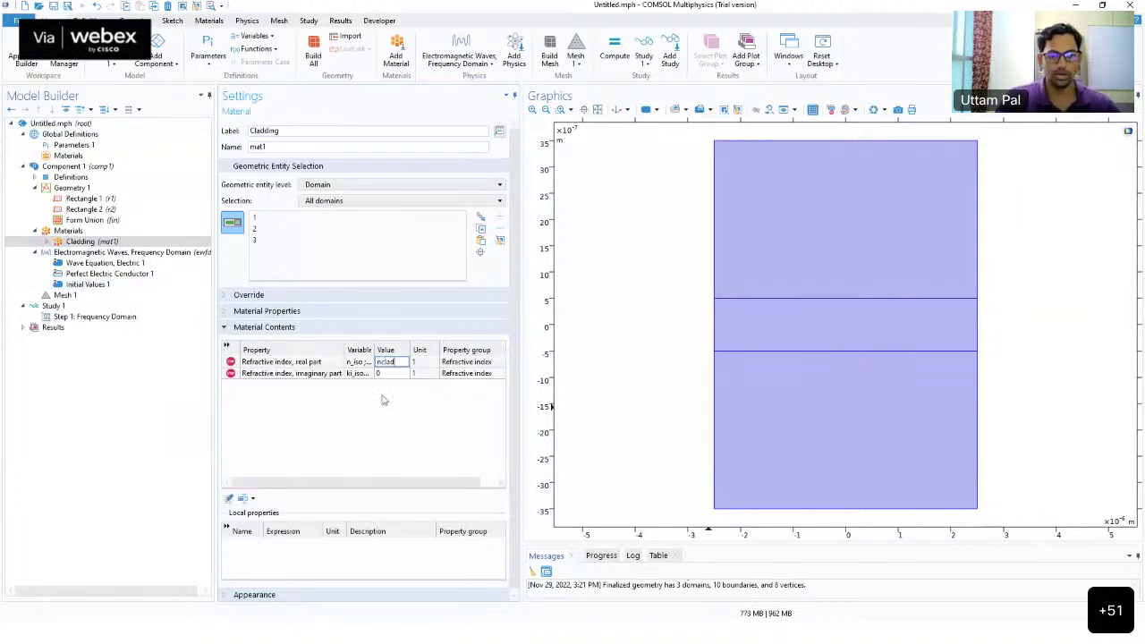
{"action": "key", "text": "Return"}
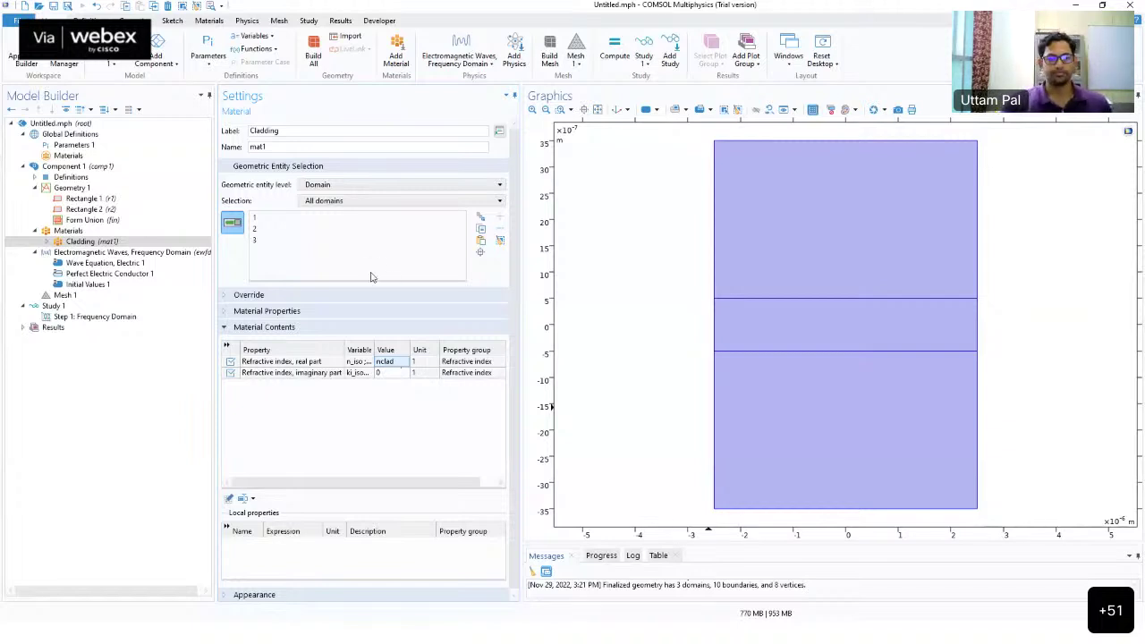
{"action": "left_click", "coordinate": [755, 330]}
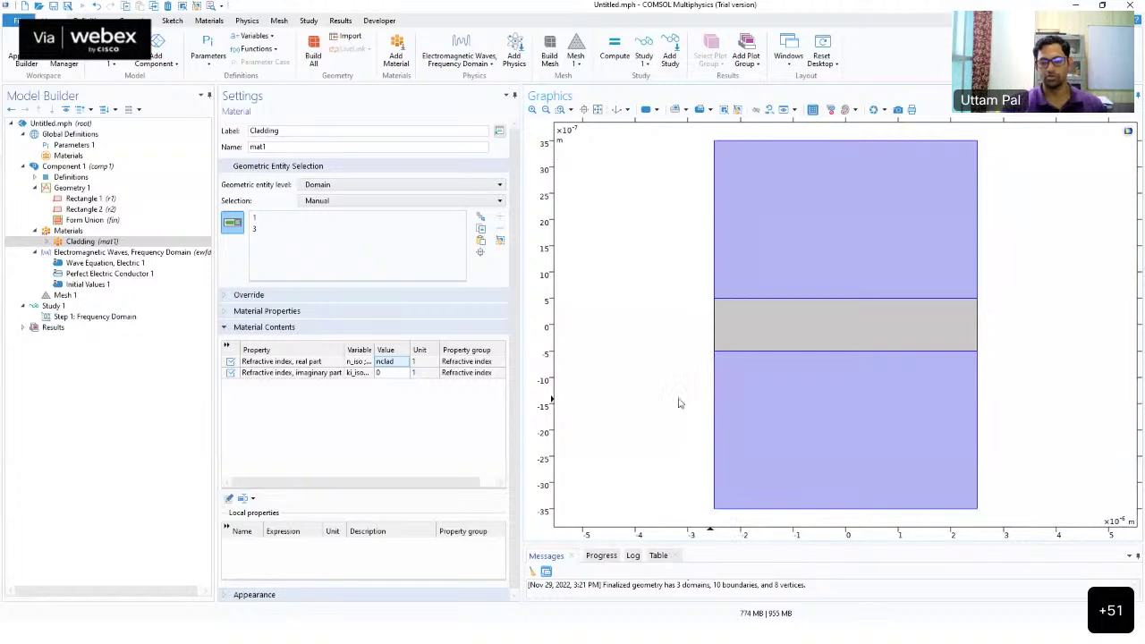
Switch to the OneNote page and draw red arrows pointing down onto the 2D longitudinal waveguide sketch
{"action": "key", "text": "alt+Tab"}
{"action": "key", "text": "alt+Tab"}
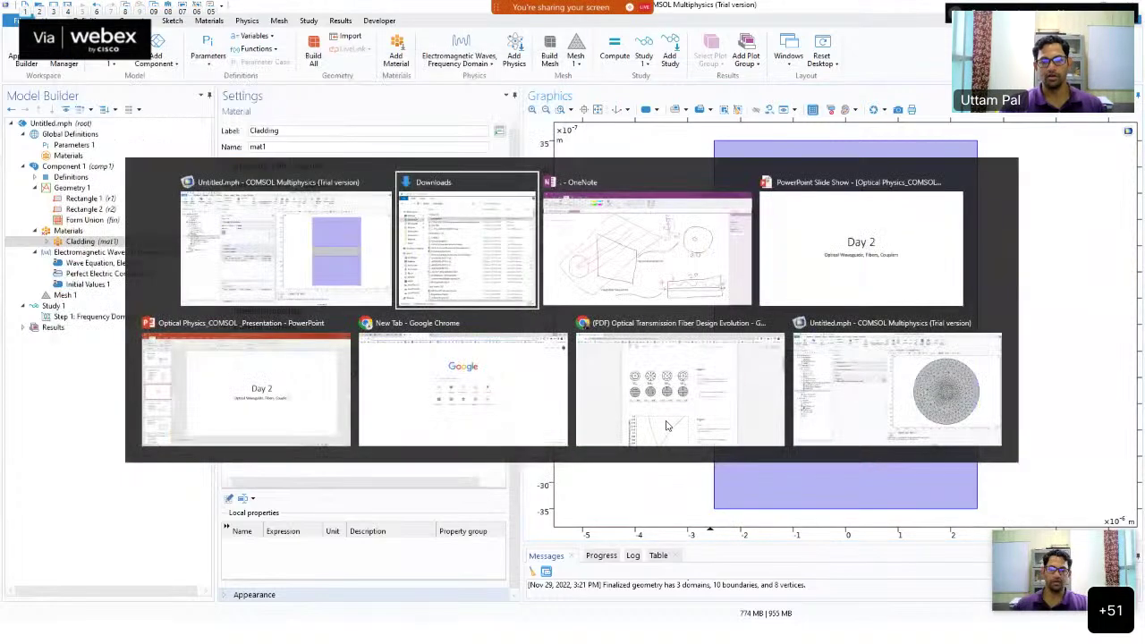
{"action": "key", "text": "alt+Tab"}
{"action": "mouse_move", "coordinate": [723, 444]}
{"action": "left_mouse_down"}
{"action": "mouse_move", "coordinate": [735, 481]}
{"action": "mouse_move", "coordinate": [750, 485]}
{"action": "mouse_move", "coordinate": [757, 459]}
{"action": "mouse_move", "coordinate": [757, 481]}
{"action": "left_mouse_up"}
{"action": "left_click_drag", "start_coordinate": [751, 469], "coordinate": [767, 480]}
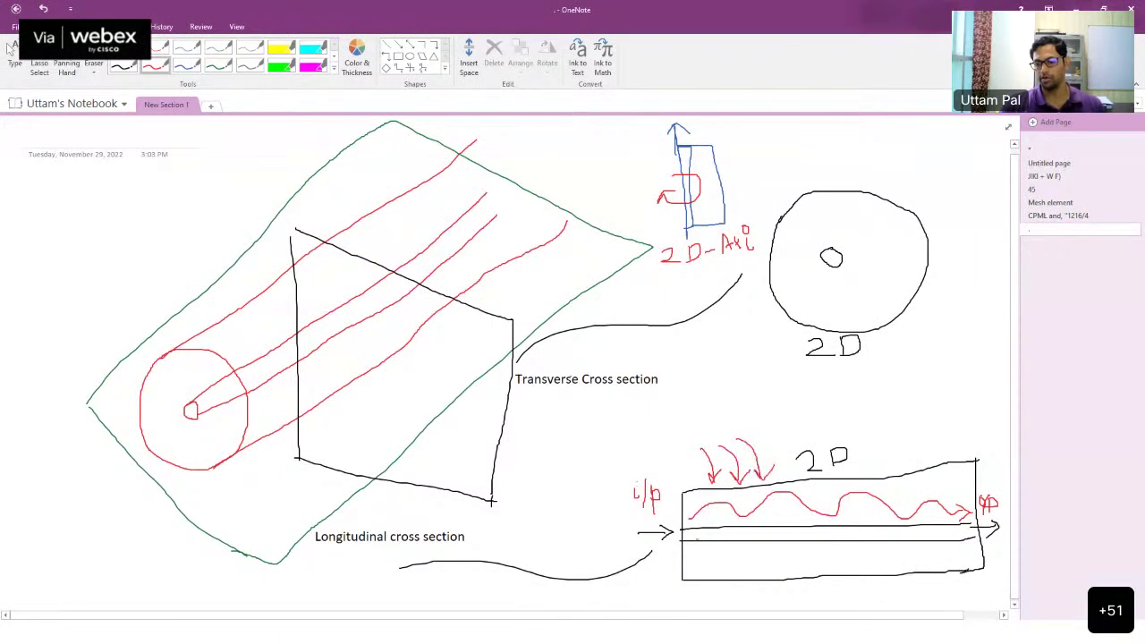
Draw a red propagating wave along the core, cross out the wave in the cladding, and return to COMSOL
{"action": "left_click_drag", "start_coordinate": [693, 537], "coordinate": [952, 531]}
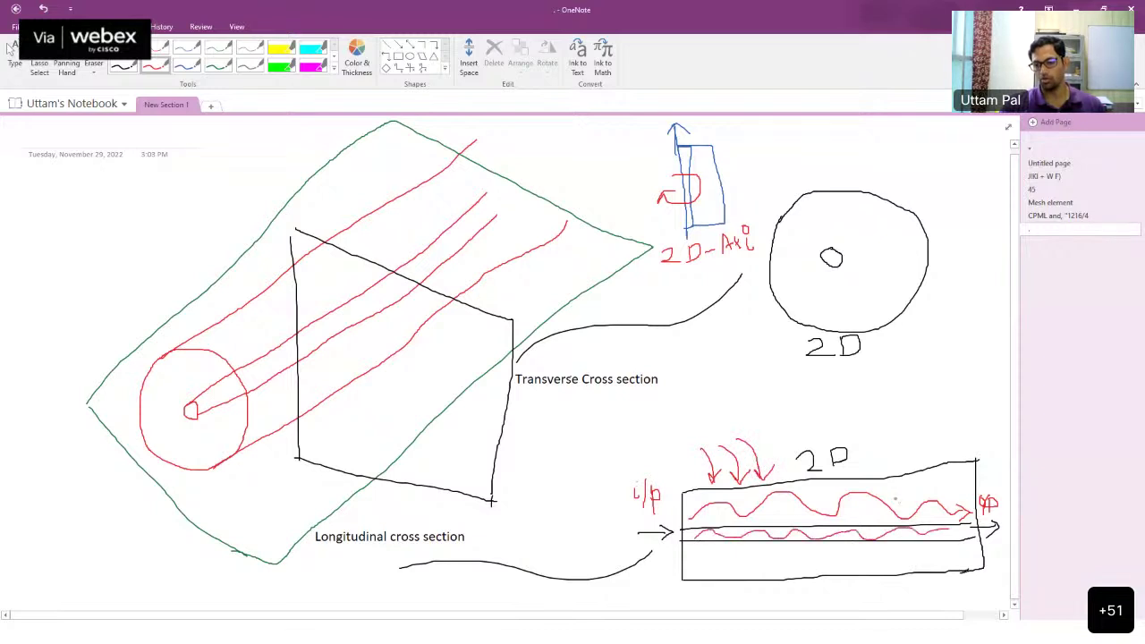
{"action": "mouse_move", "coordinate": [893, 496]}
{"action": "left_mouse_down"}
{"action": "mouse_move", "coordinate": [875, 505]}
{"action": "mouse_move", "coordinate": [888, 512]}
{"action": "left_mouse_up"}
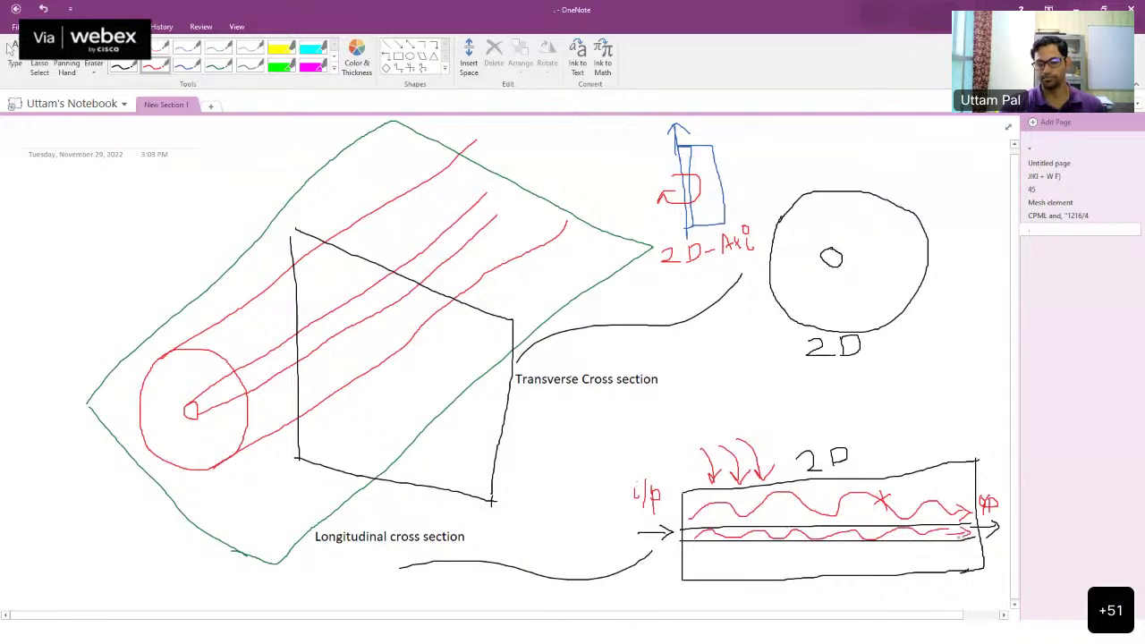
{"action": "key", "text": "alt+Tab"}
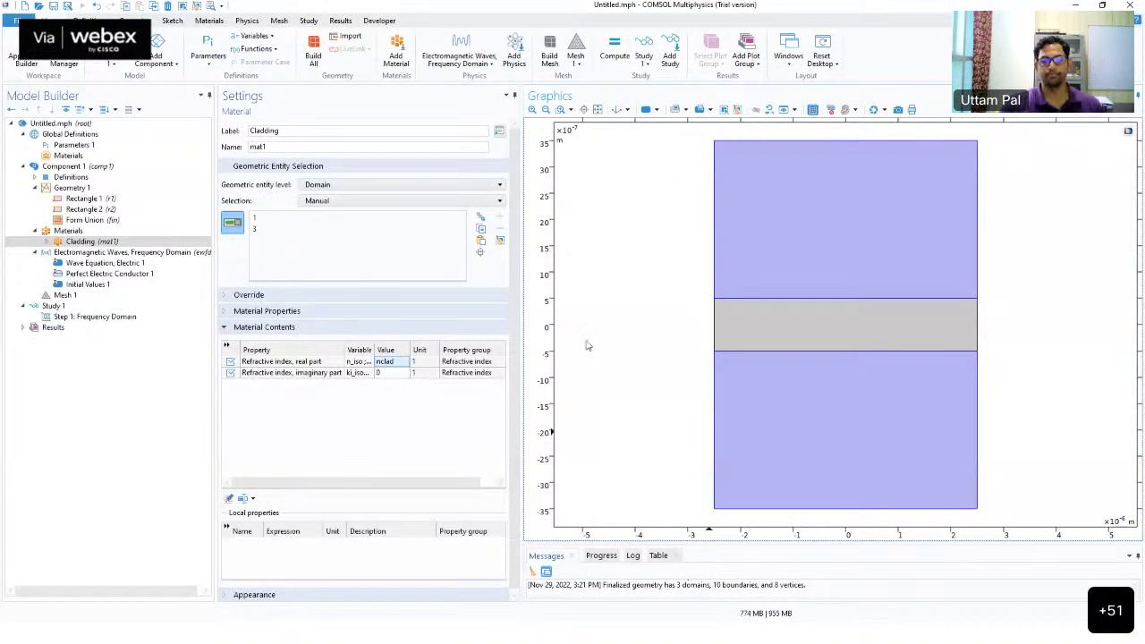
Review the Cladding material's label and refractive index entries and compare them with the nclad and ncore global parameters
{"action": "left_click", "coordinate": [399, 374]}
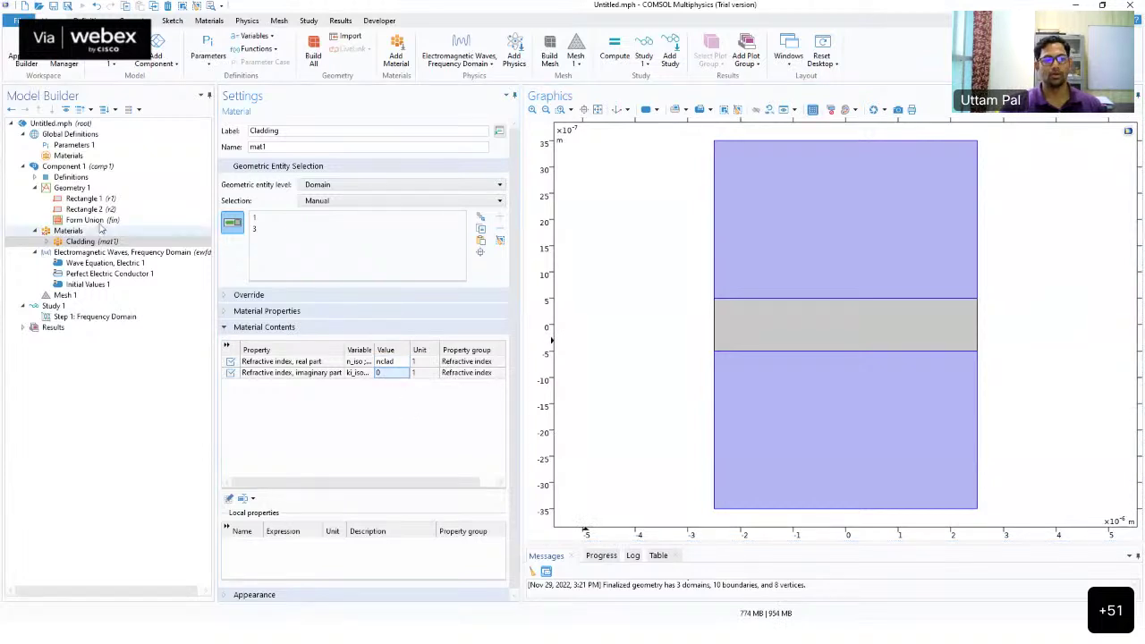
{"action": "left_click", "coordinate": [113, 243]}
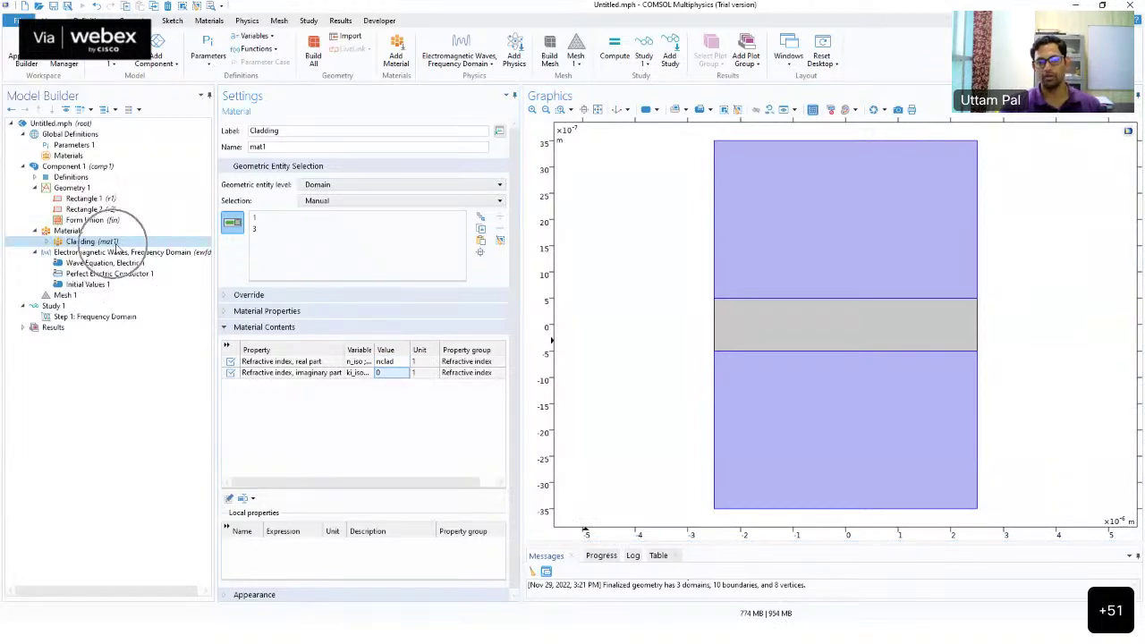
{"action": "key", "text": "Tab"}
{"action": "left_click", "coordinate": [255, 132]}
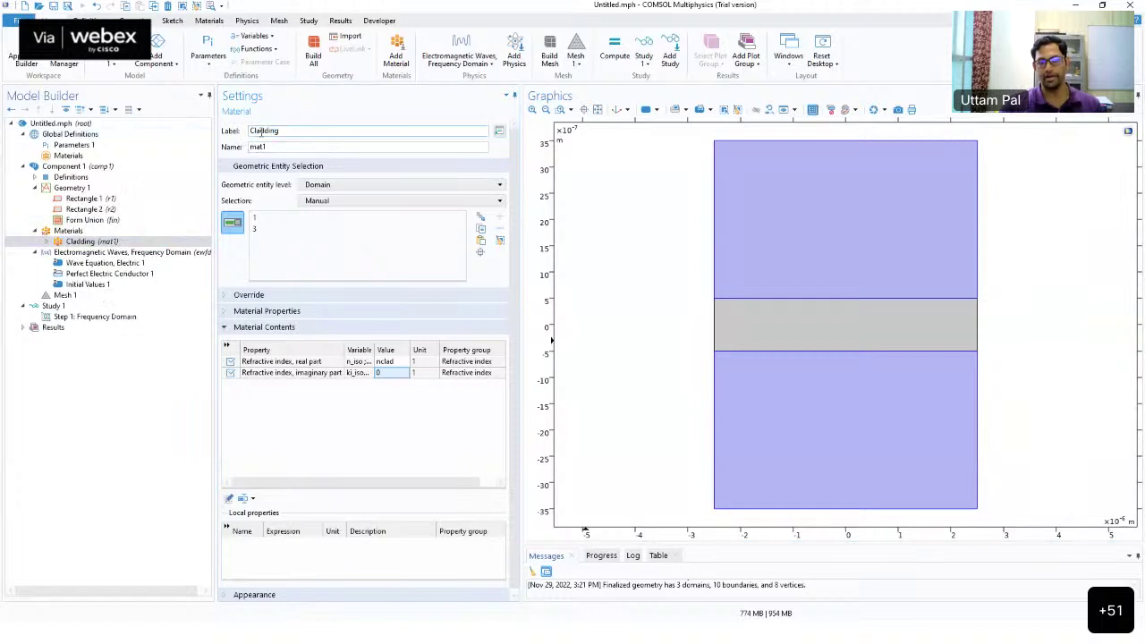
{"action": "left_click", "coordinate": [391, 362]}
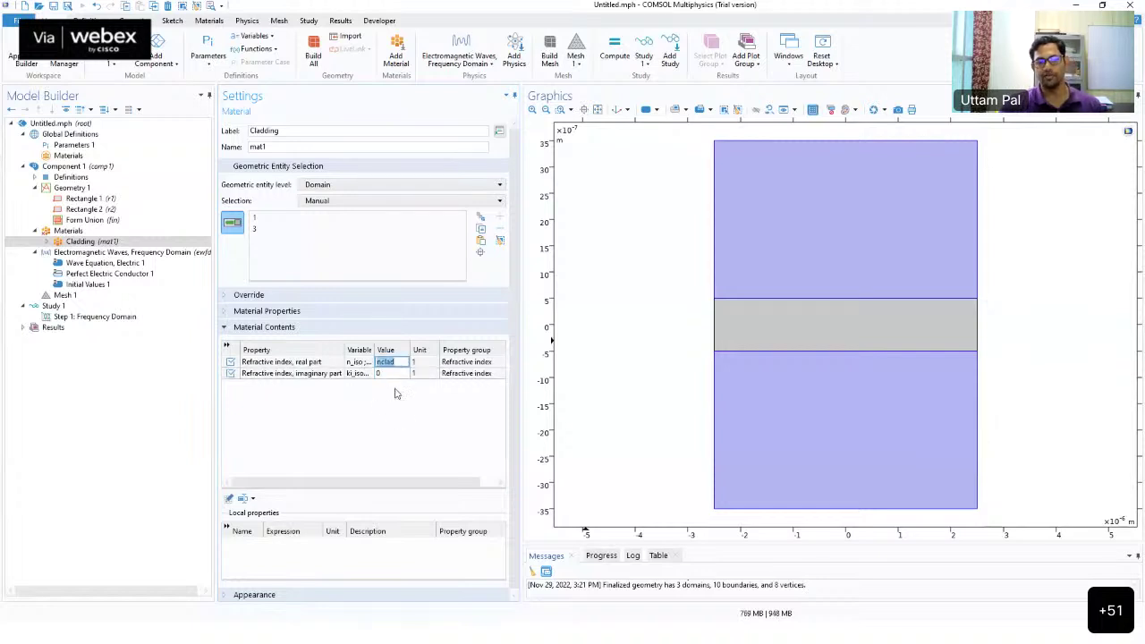
{"action": "left_click", "coordinate": [73, 145]}
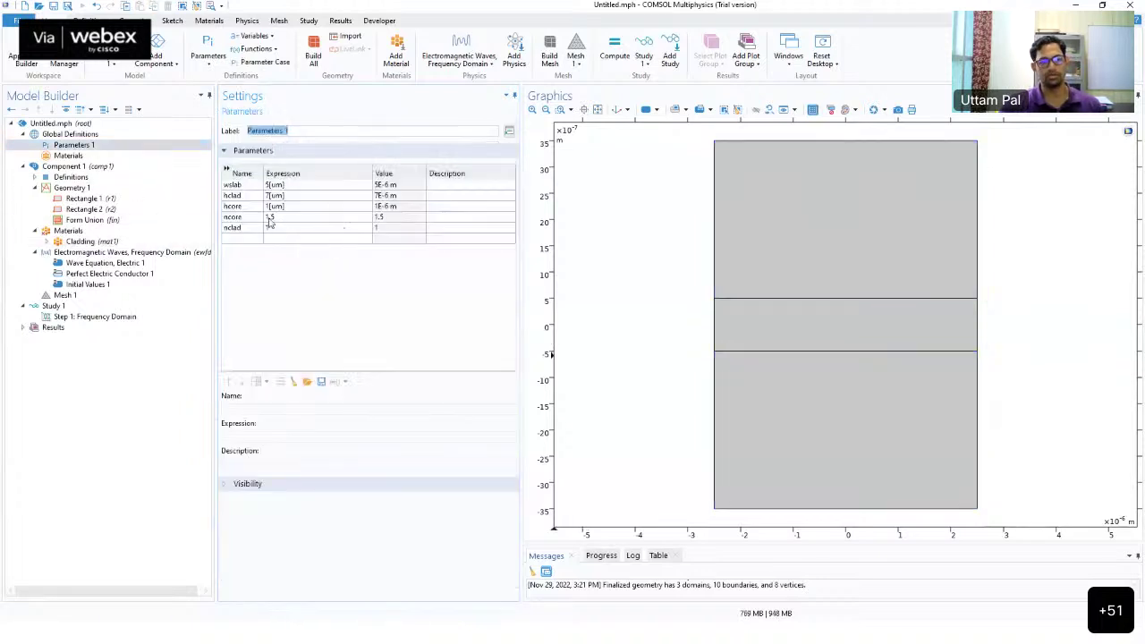
{"action": "left_click", "coordinate": [271, 231]}
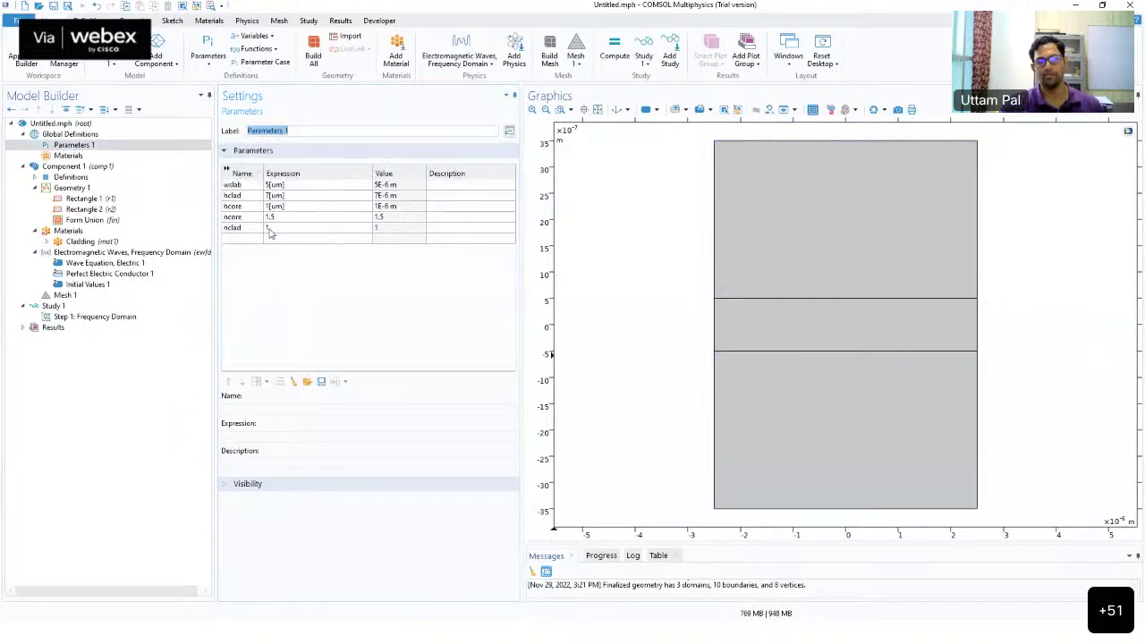
{"action": "left_click", "coordinate": [270, 230]}
{"action": "left_click", "coordinate": [258, 231]}
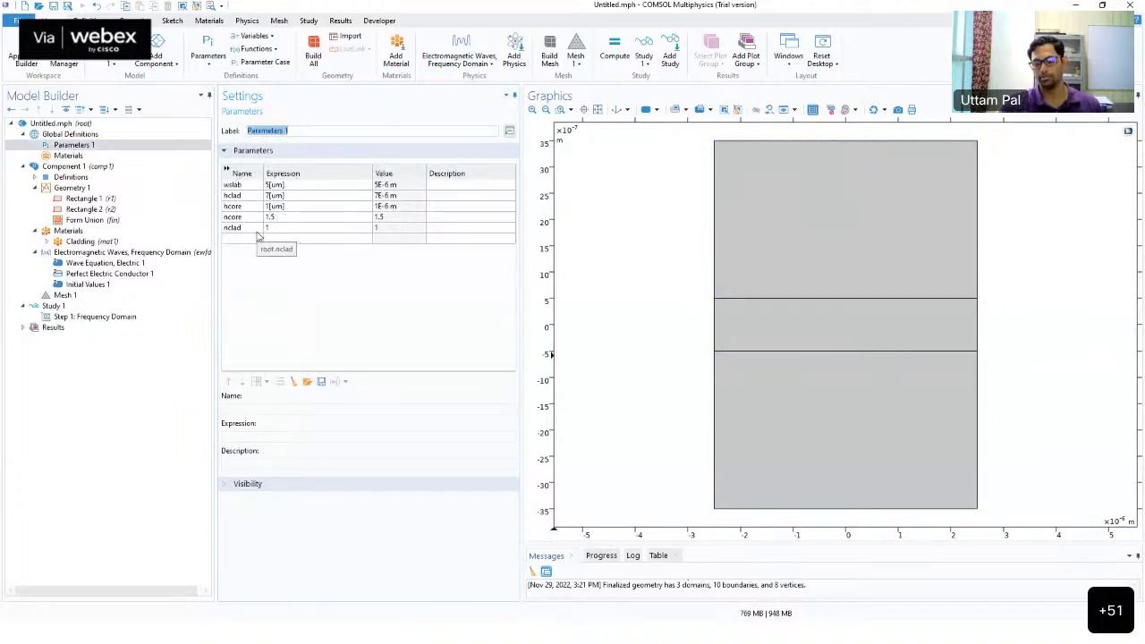
{"action": "left_click", "coordinate": [115, 241]}
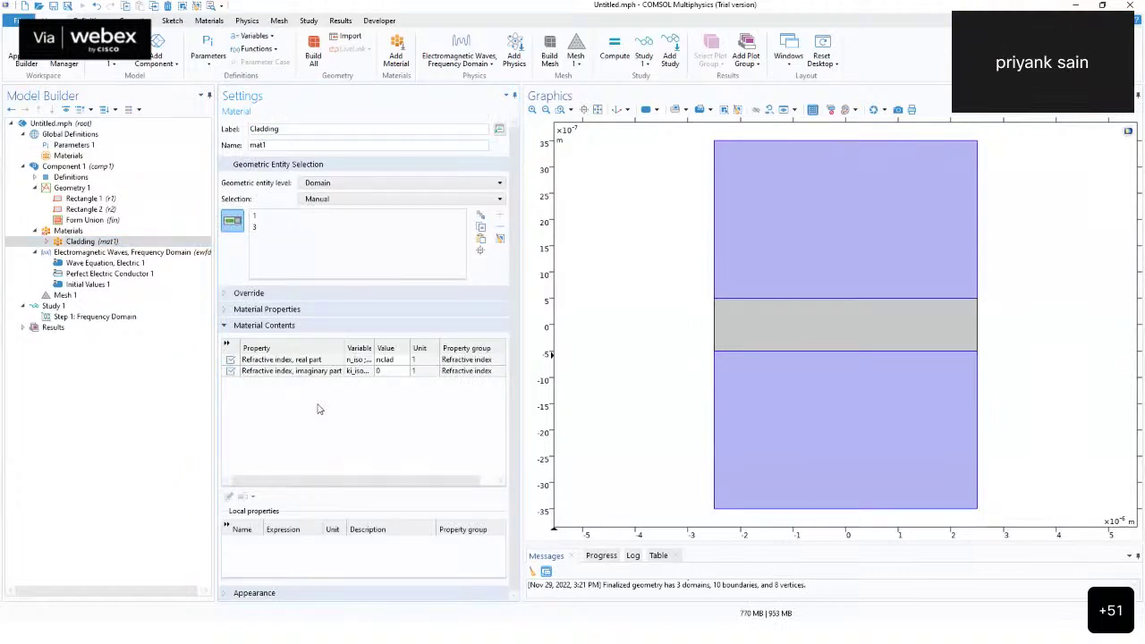
{"action": "left_click", "coordinate": [231, 372]}
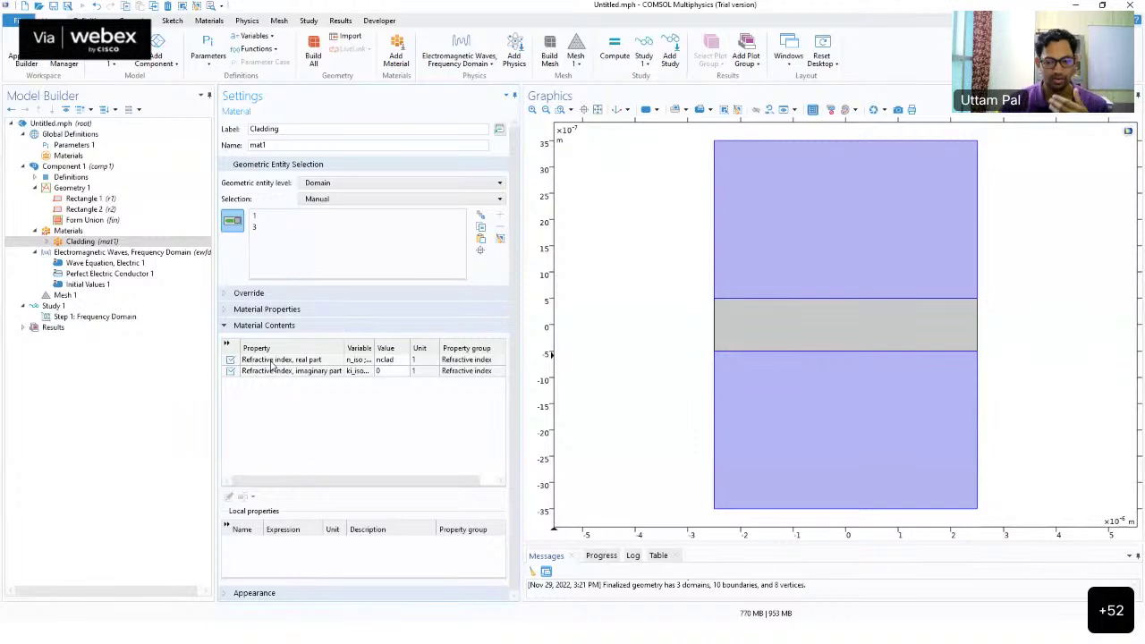
Add a second blank material to the component, label it Core and collapse its property list
{"action": "right_click", "coordinate": [77, 234]}
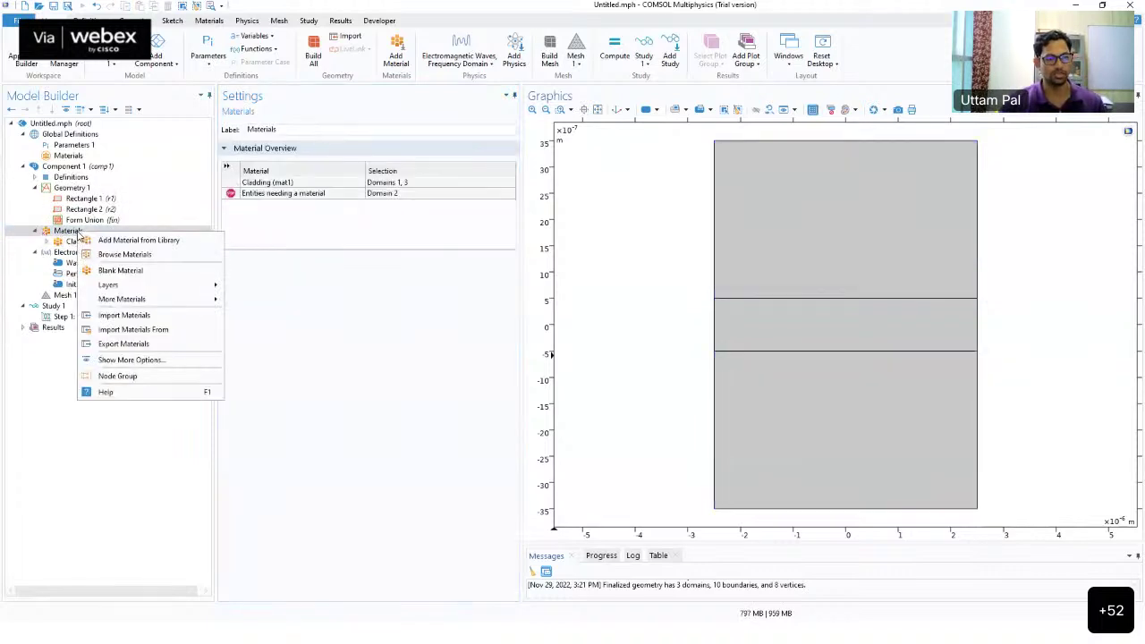
{"action": "left_click", "coordinate": [153, 271]}
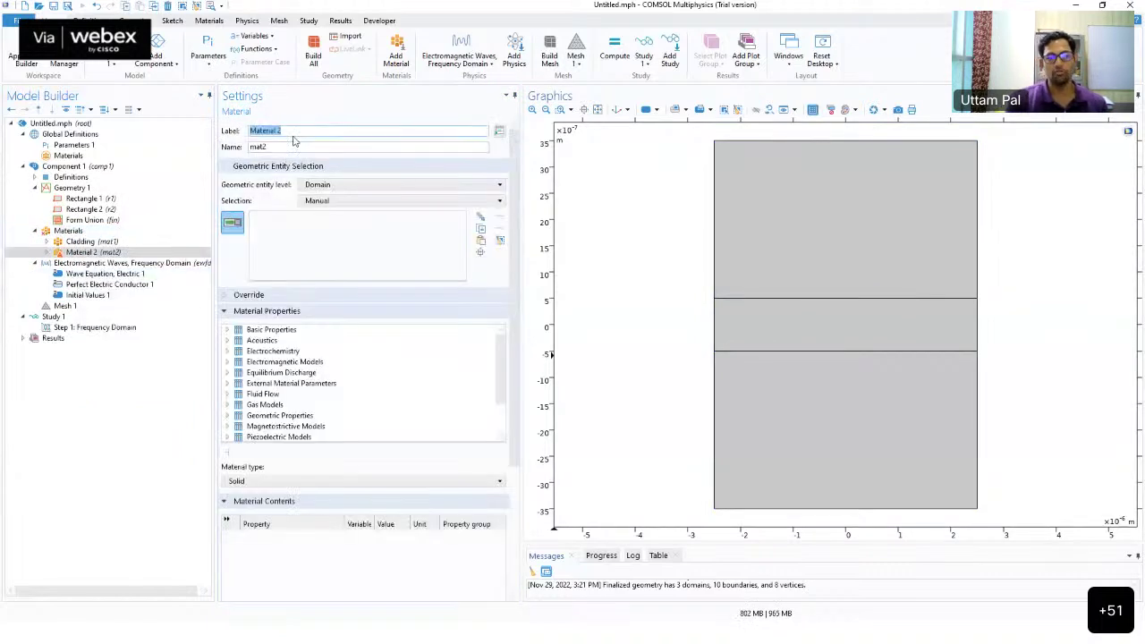
{"action": "type", "text": "Core"}
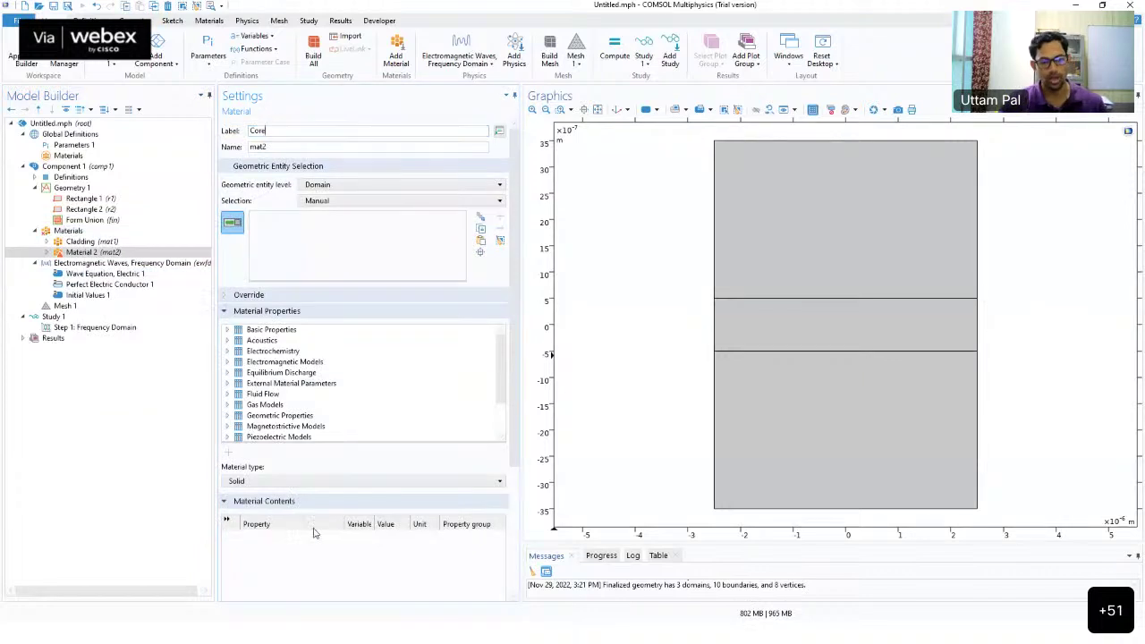
{"action": "left_click", "coordinate": [267, 310]}
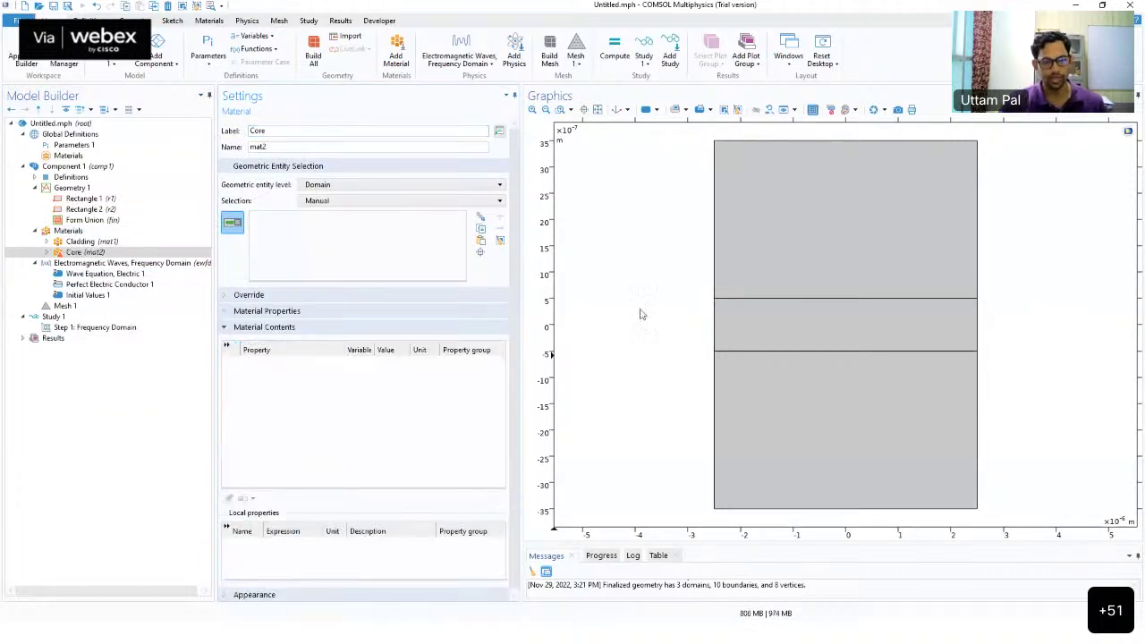
Assign the middle domain to the Core material and set its real refractive index to ncore
{"action": "left_click", "coordinate": [763, 324]}
{"action": "left_click", "coordinate": [763, 323]}
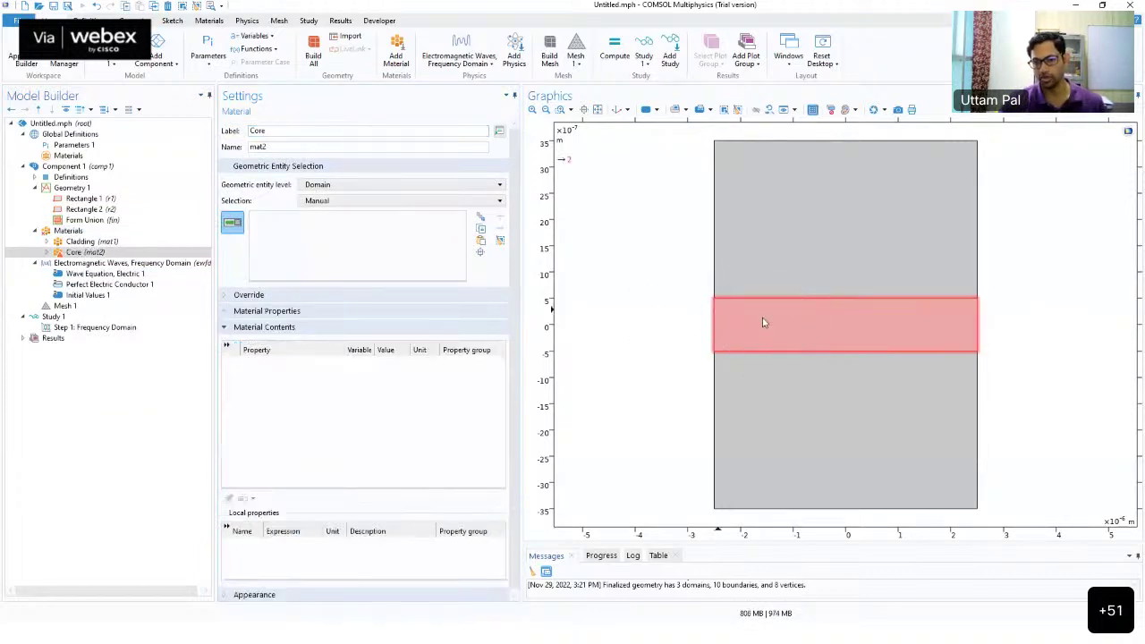
{"action": "left_click", "coordinate": [385, 365]}
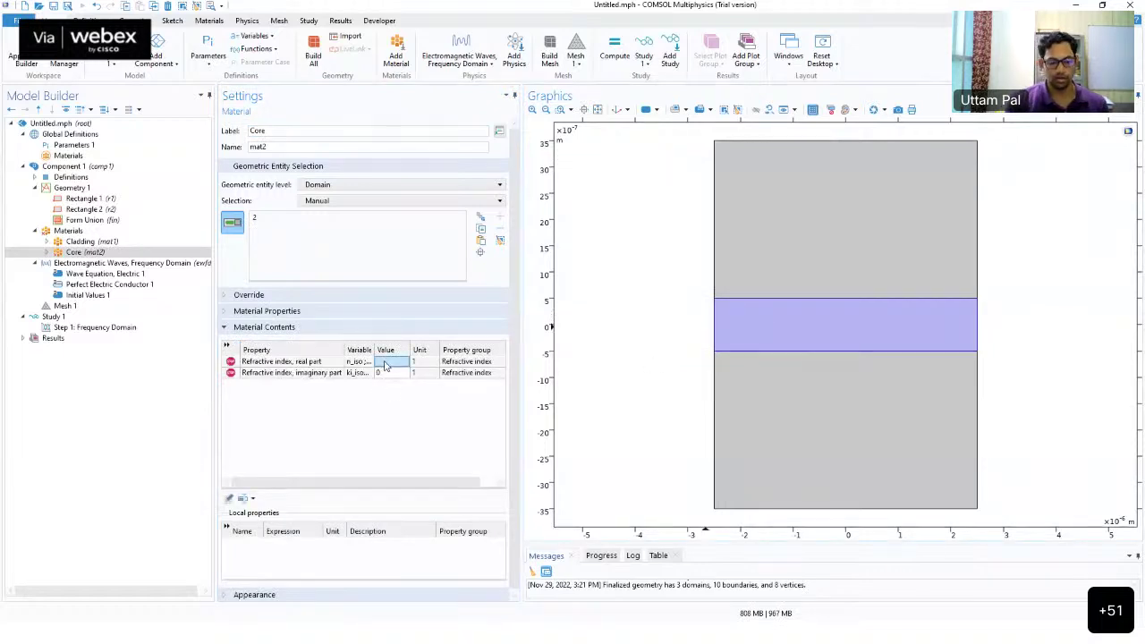
{"action": "type", "text": "ncore"}
{"action": "key", "text": "Return"}
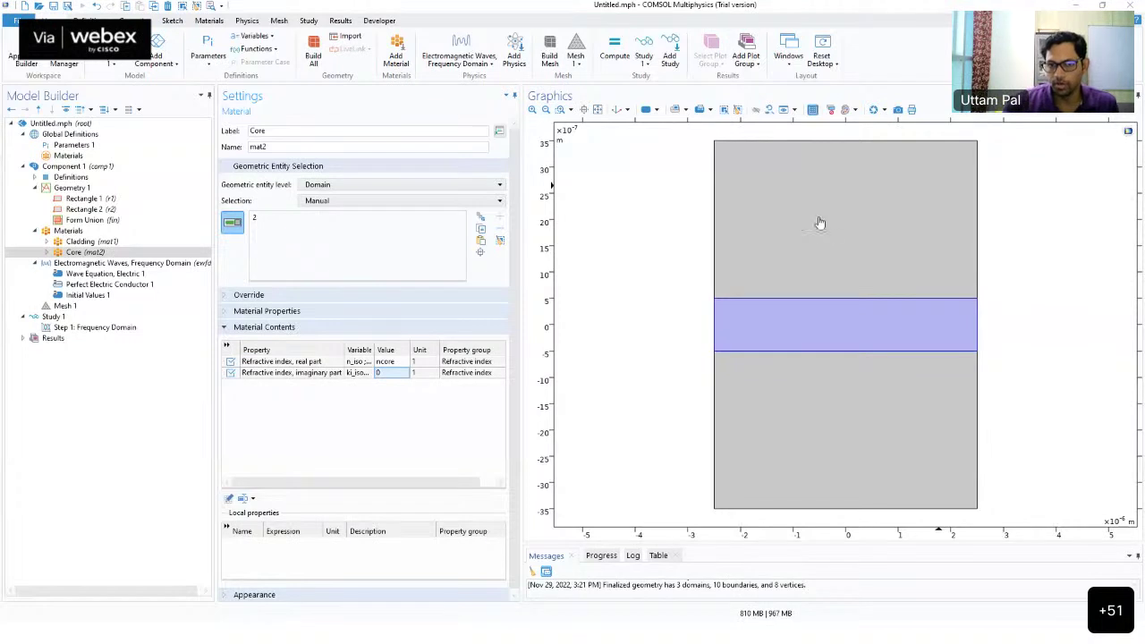
Check the width and height expressions of both rectangles and rebuild all objects including the form union
{"action": "left_click", "coordinate": [85, 199]}
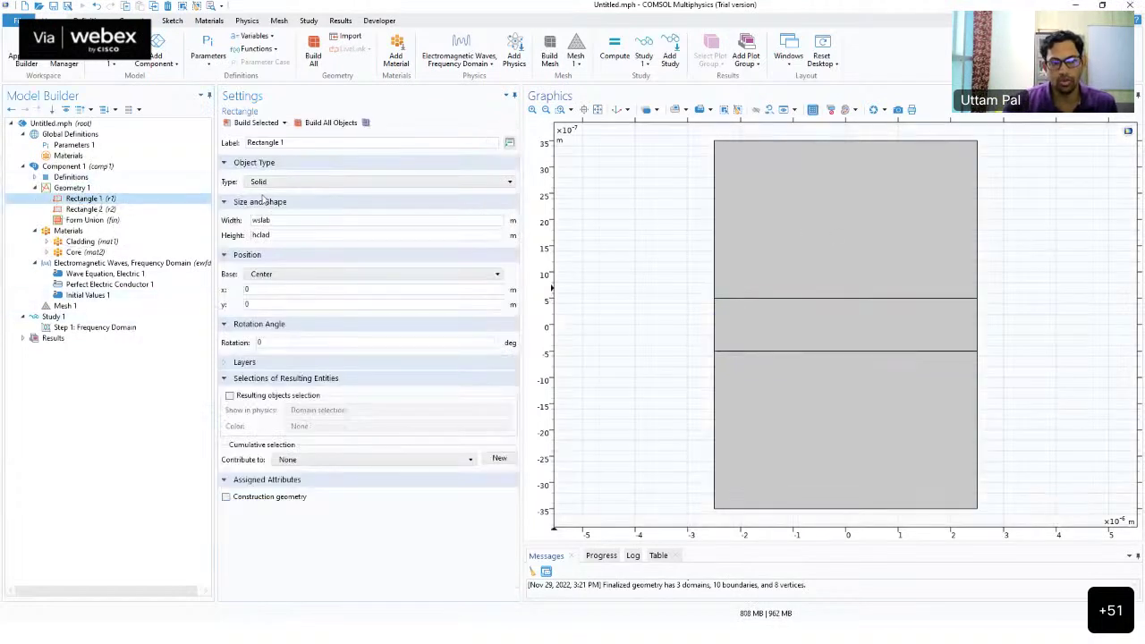
{"action": "left_click", "coordinate": [270, 221]}
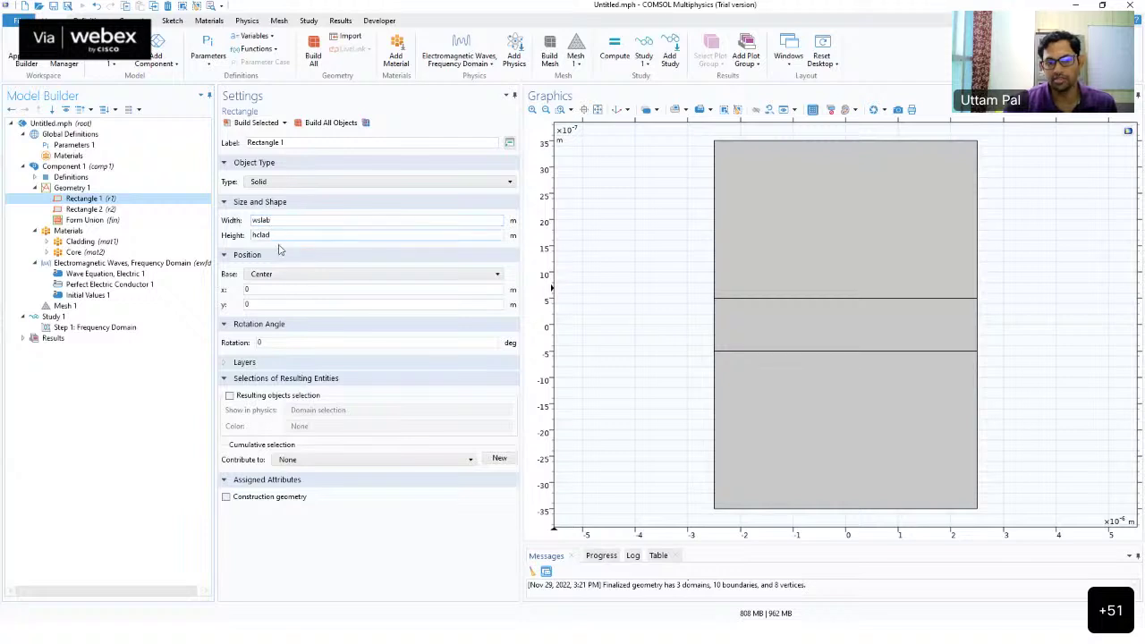
{"action": "left_click", "coordinate": [319, 126]}
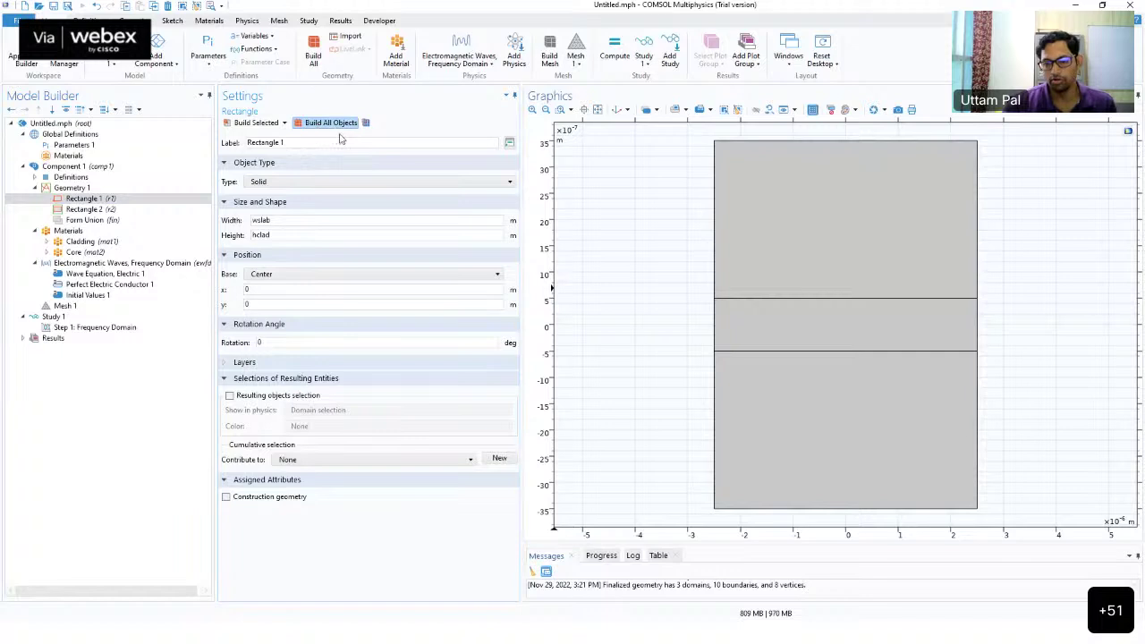
{"action": "left_click", "coordinate": [107, 211]}
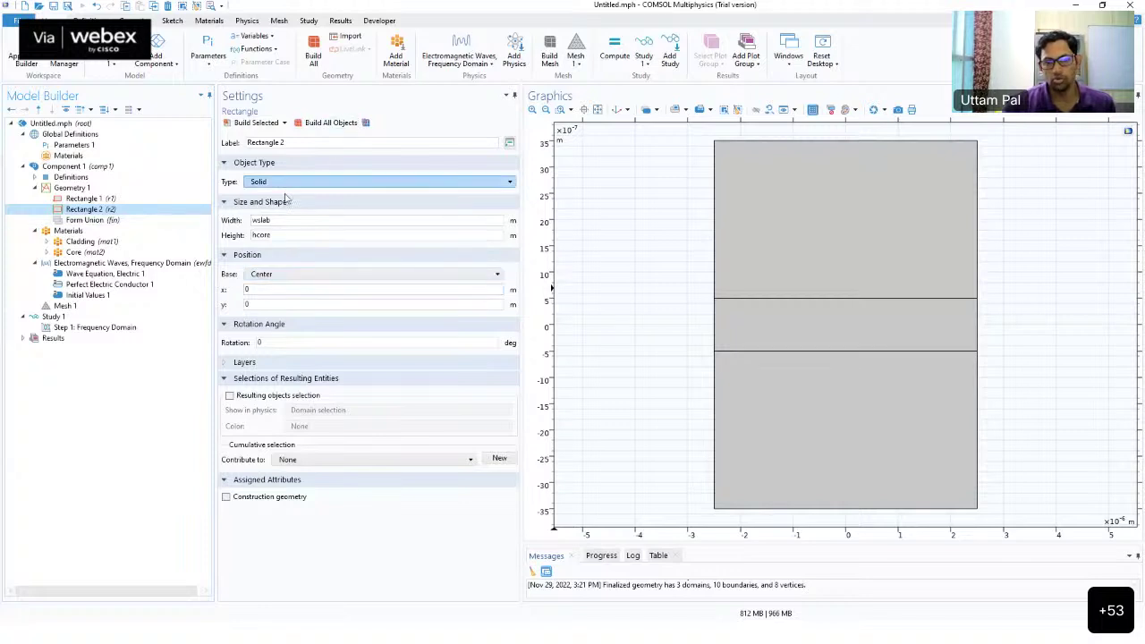
{"action": "left_click", "coordinate": [123, 221]}
{"action": "left_click", "coordinate": [330, 126]}
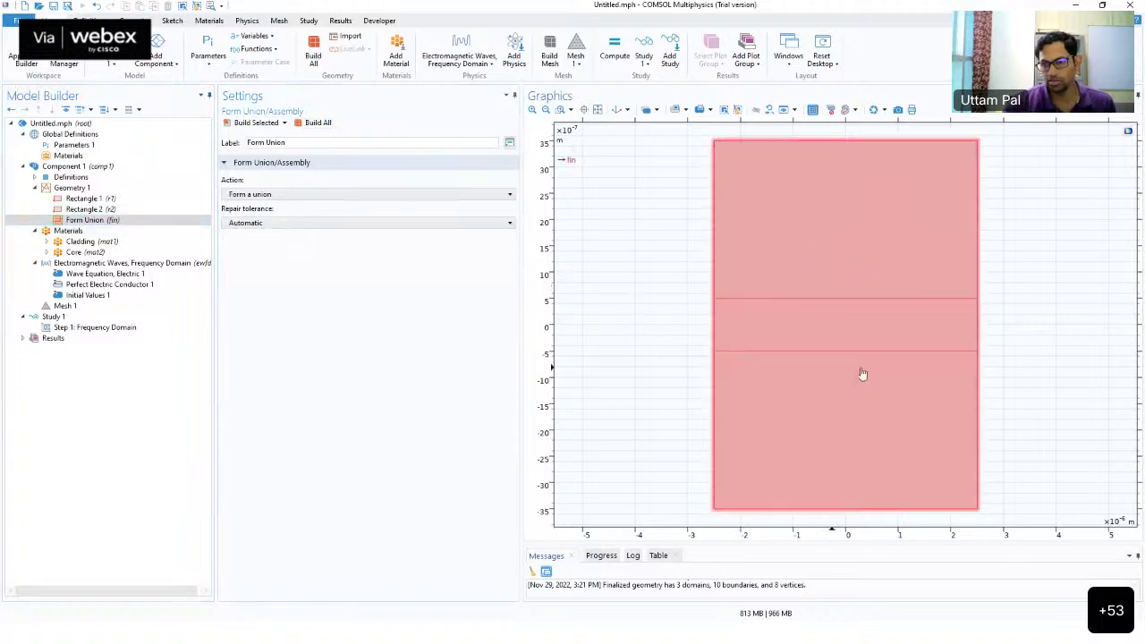
Build the entire Geometry 1 sequence and reopen the Core material's settings
{"action": "left_click", "coordinate": [78, 252]}
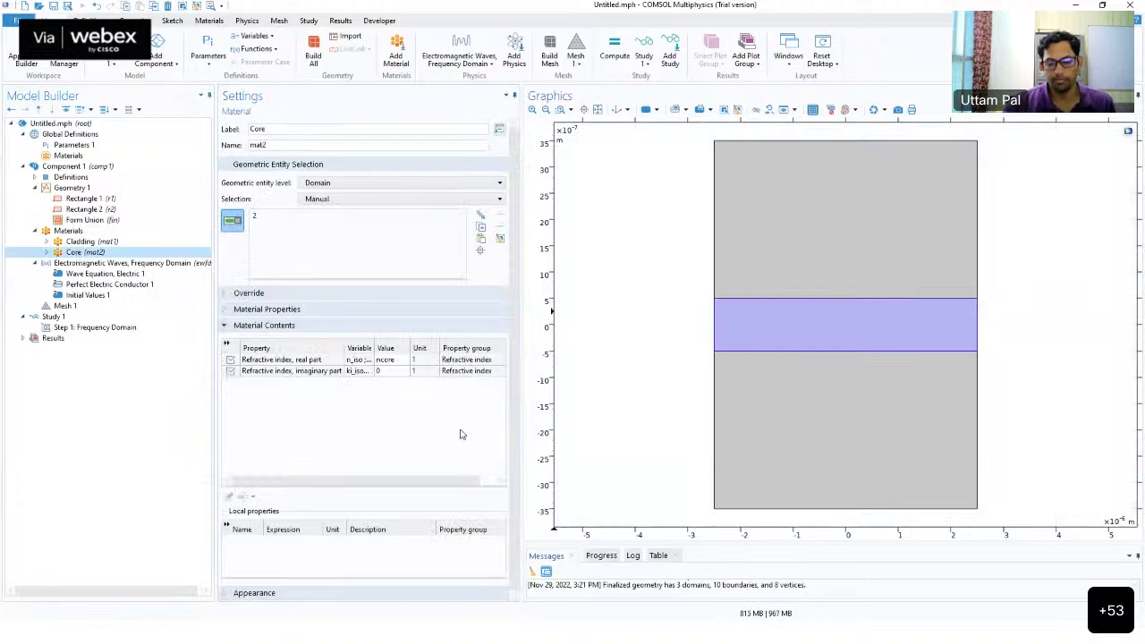
{"action": "left_click", "coordinate": [85, 220]}
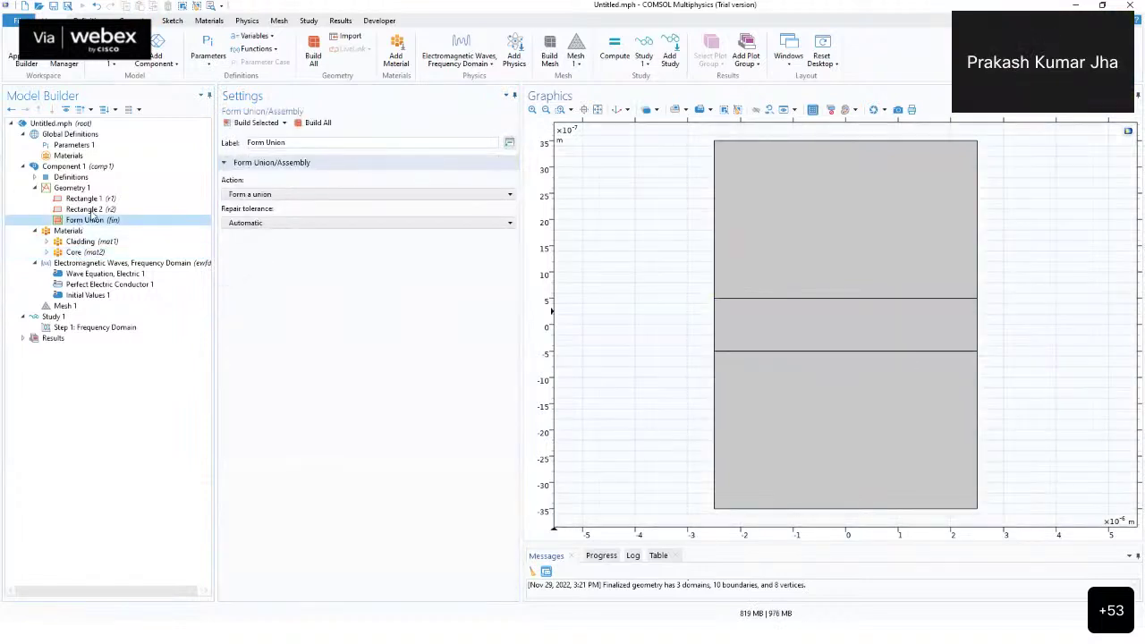
{"action": "left_click", "coordinate": [78, 188]}
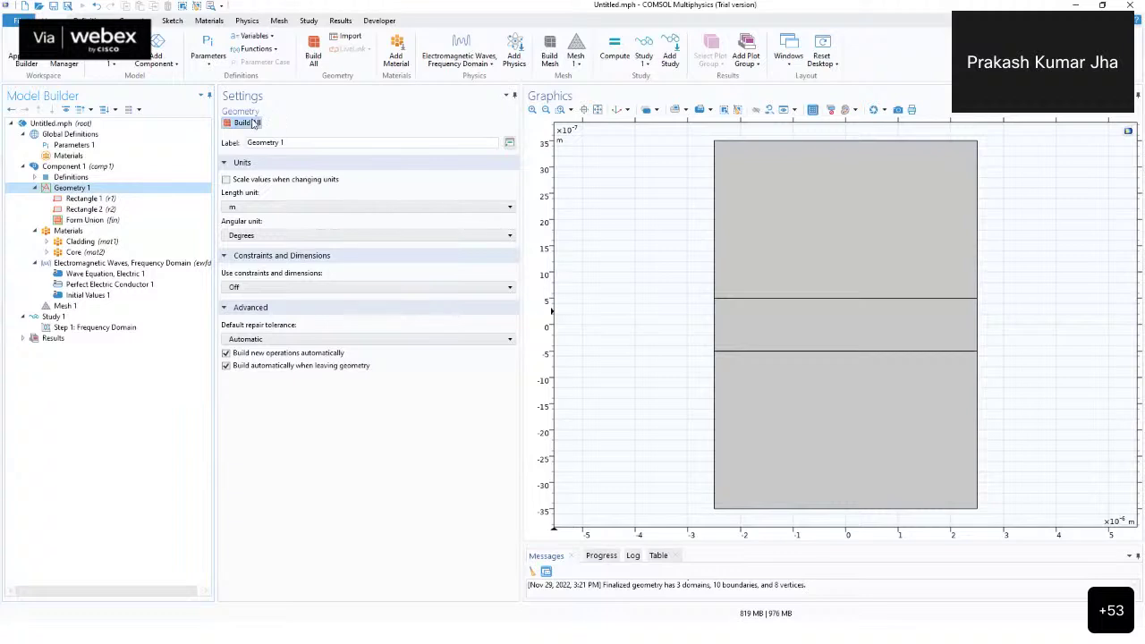
{"action": "left_click", "coordinate": [254, 122]}
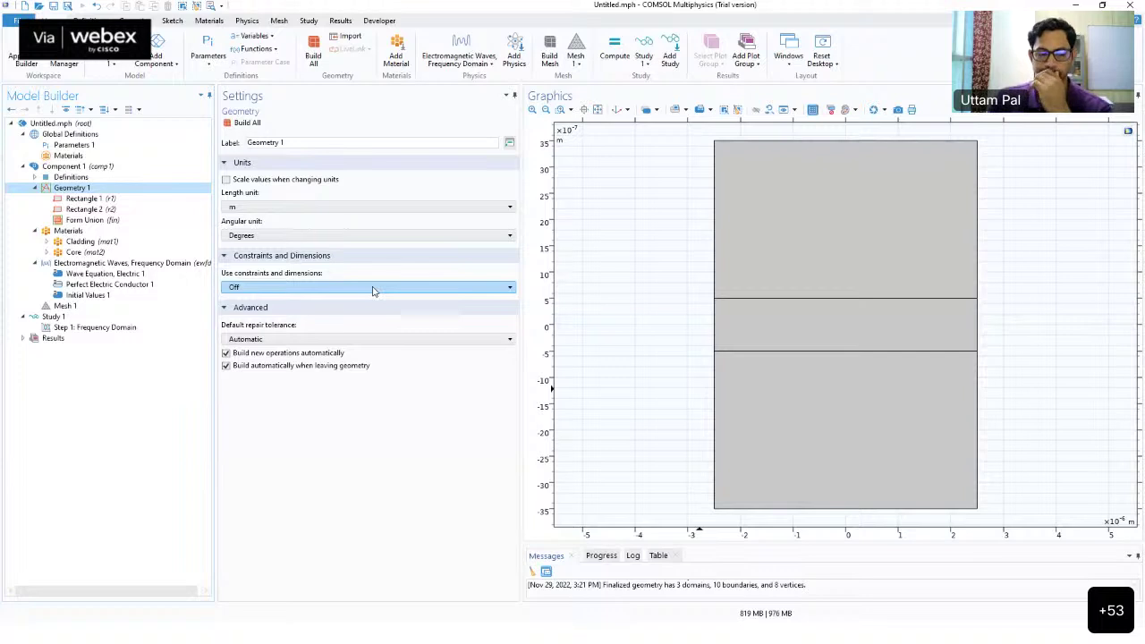
{"action": "left_click", "coordinate": [79, 254]}
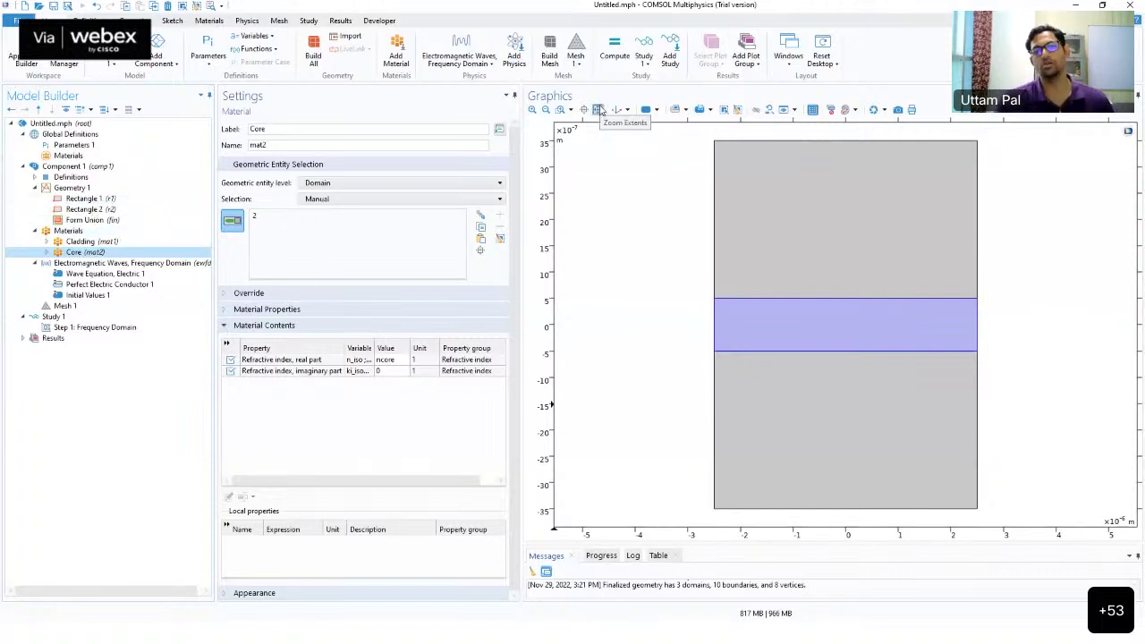
Pan the geometry out of view and restore the full waveguide with Zoom Extents
{"action": "left_click", "coordinate": [600, 109]}
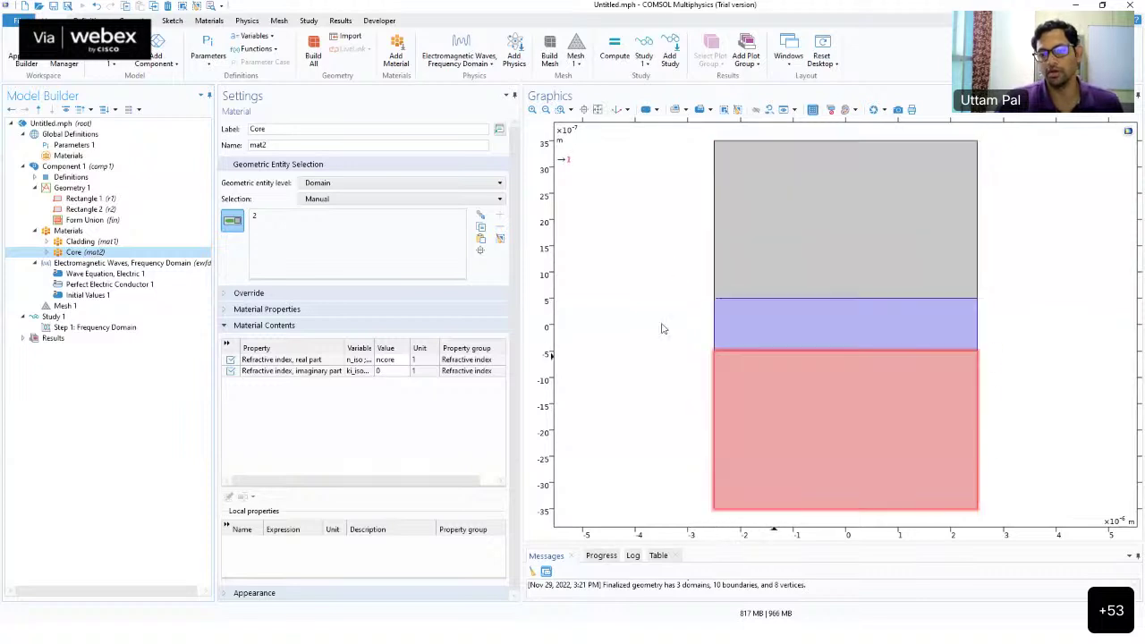
{"action": "right_click_drag", "start_coordinate": [659, 328], "coordinate": [396, 591]}
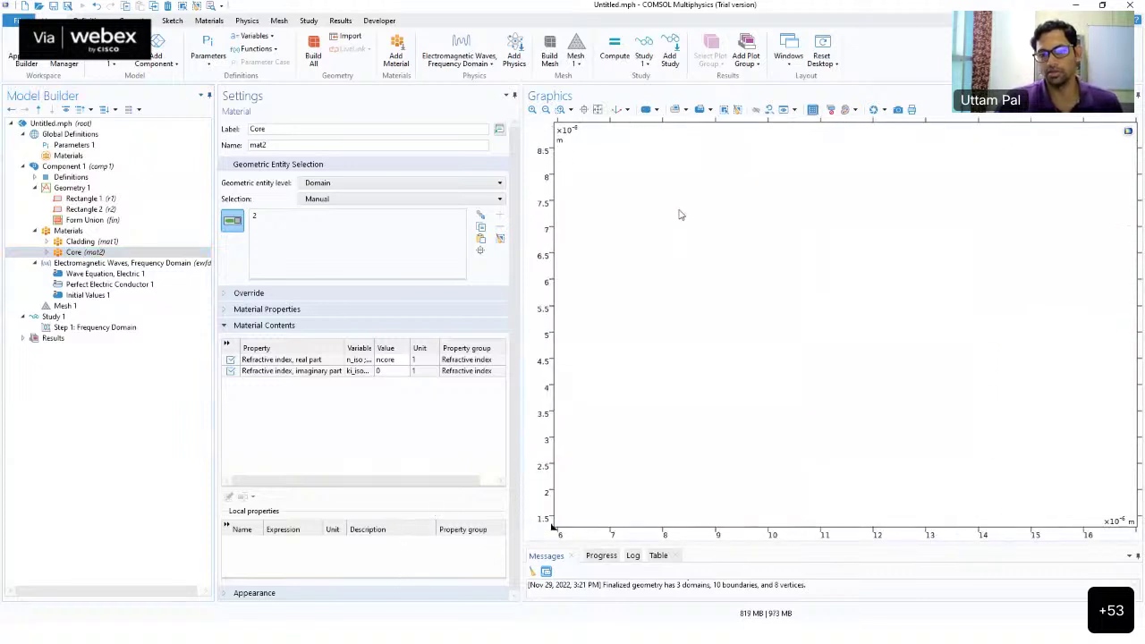
{"action": "left_click", "coordinate": [599, 110]}
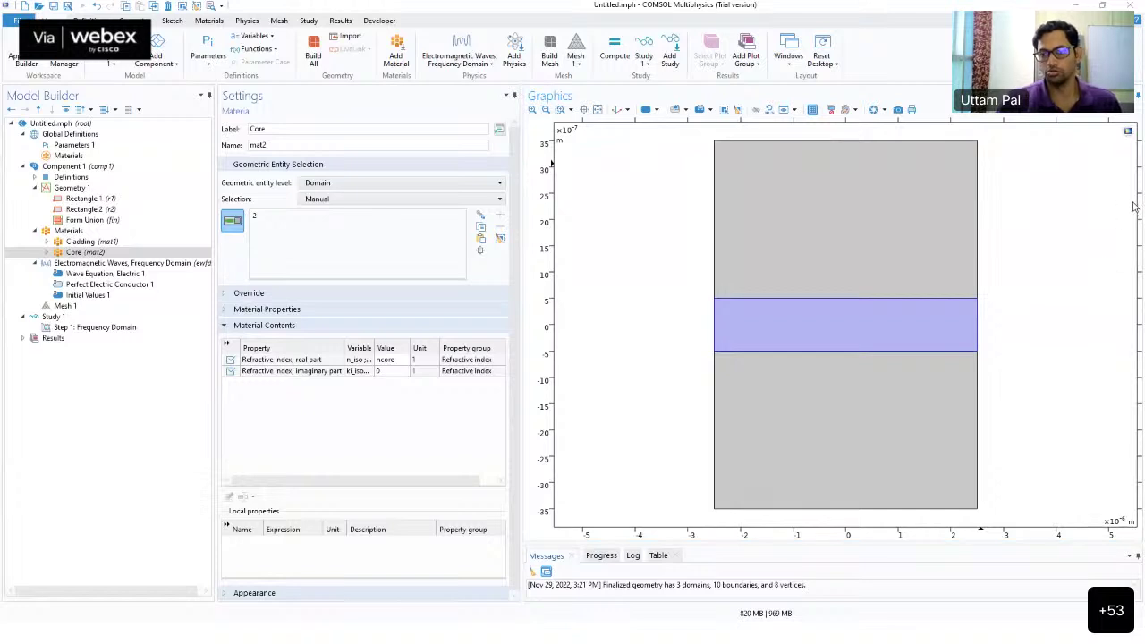
{"action": "left_click", "coordinate": [754, 342]}
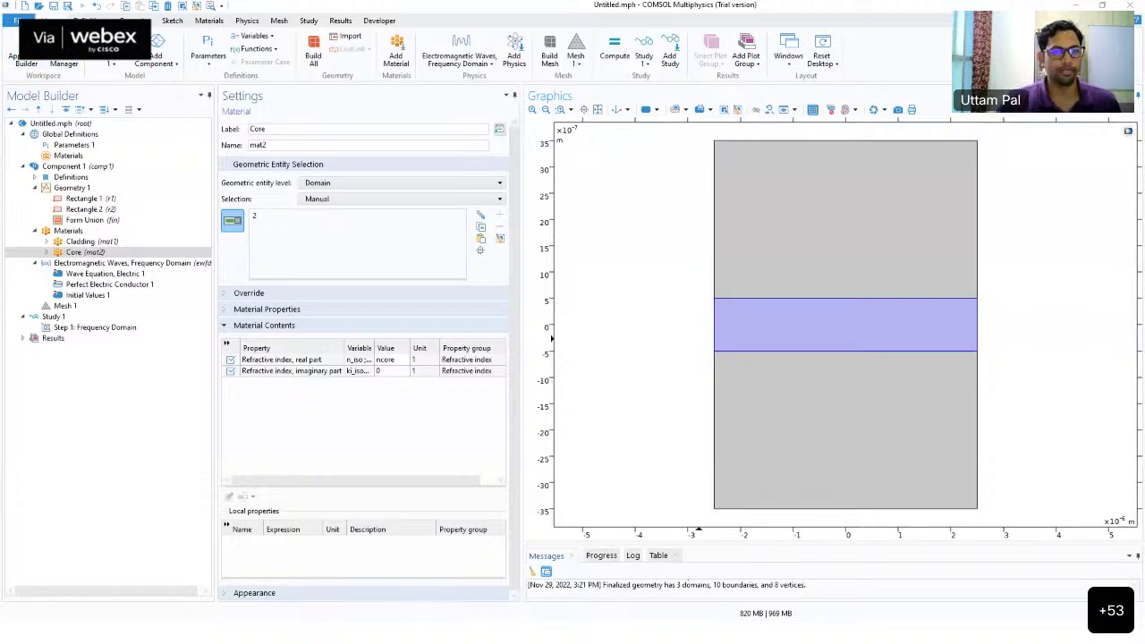
Examine the rendering options in the Graphics and Plot Windows preferences and leave the preferences without applying any change
{"action": "key", "text": "alt+f"}
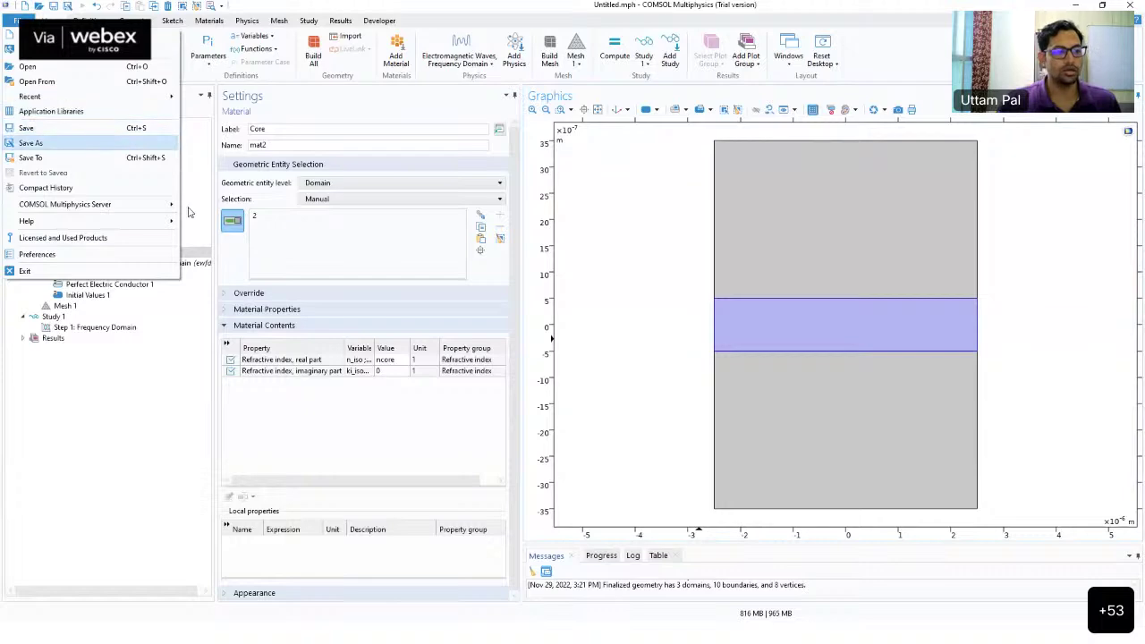
{"action": "left_click", "coordinate": [16, 15]}
{"action": "left_click", "coordinate": [15, 18]}
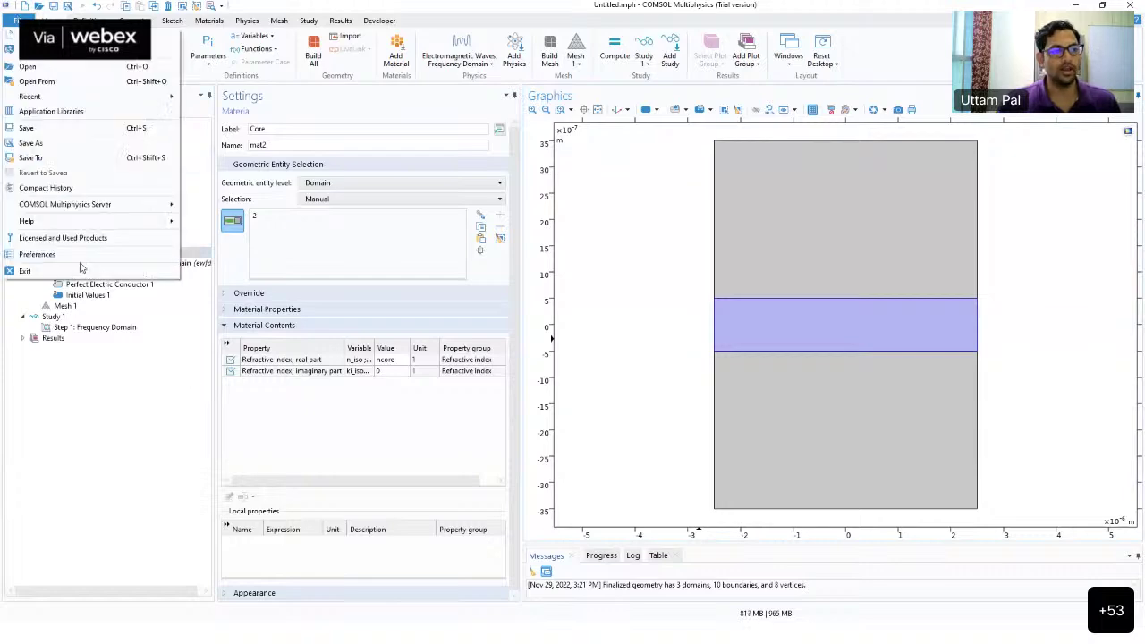
{"action": "left_click", "coordinate": [75, 258]}
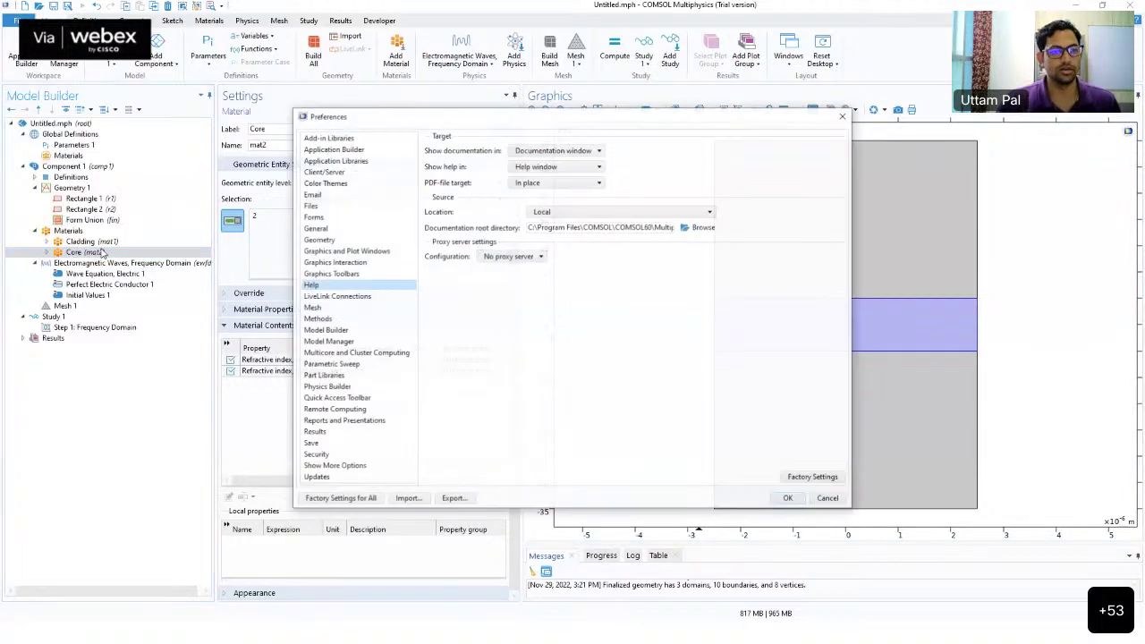
{"action": "left_click", "coordinate": [367, 252]}
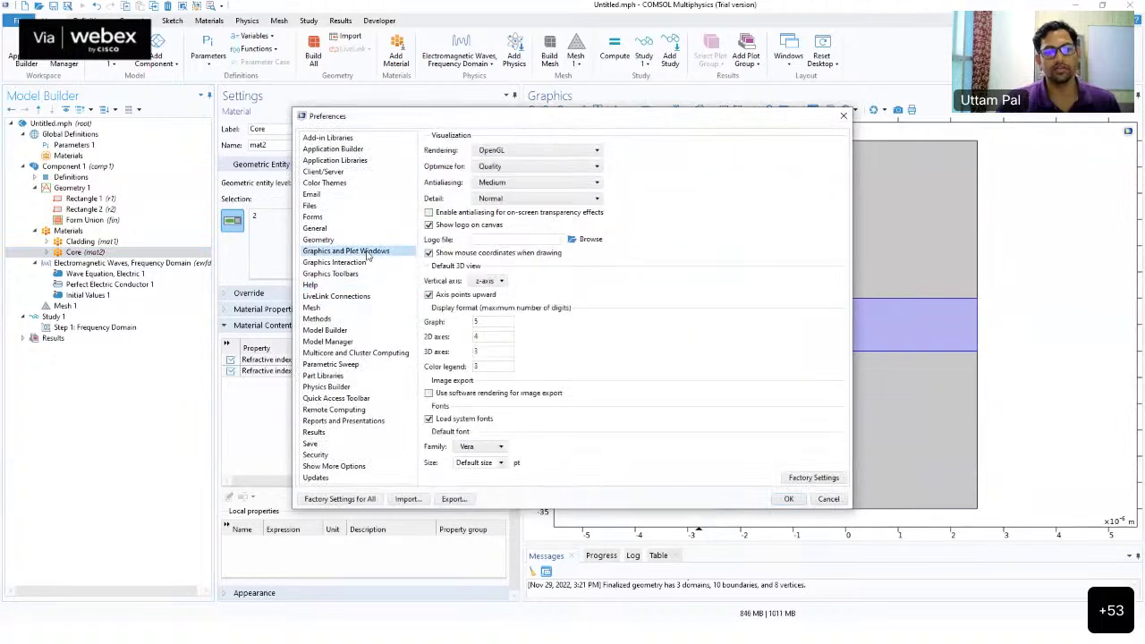
{"action": "left_click", "coordinate": [500, 150]}
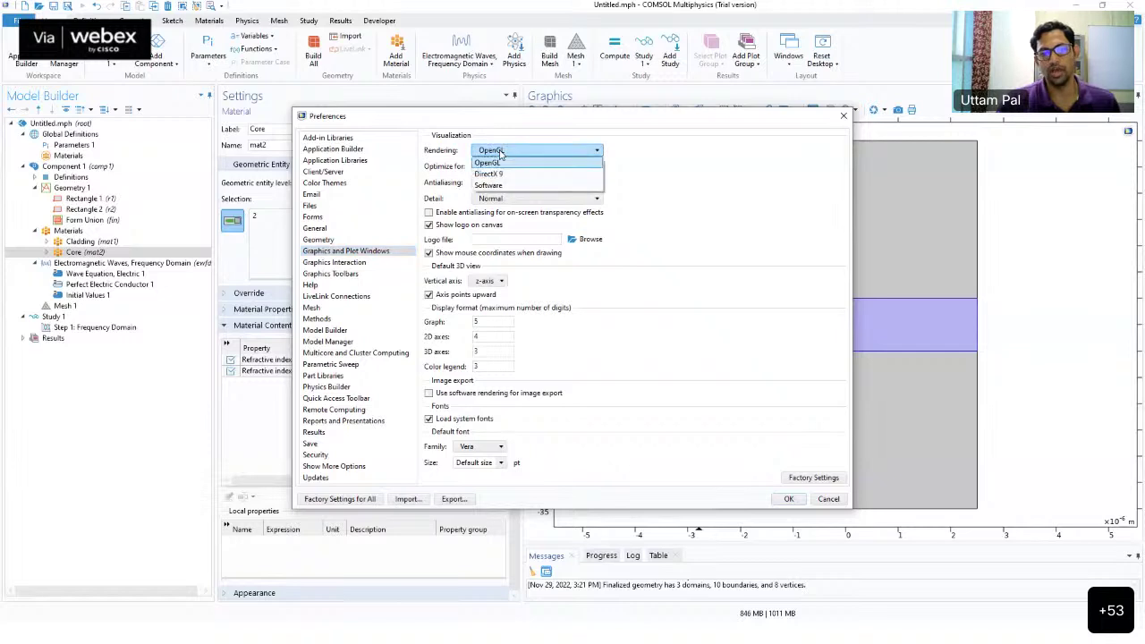
{"action": "left_click", "coordinate": [515, 184]}
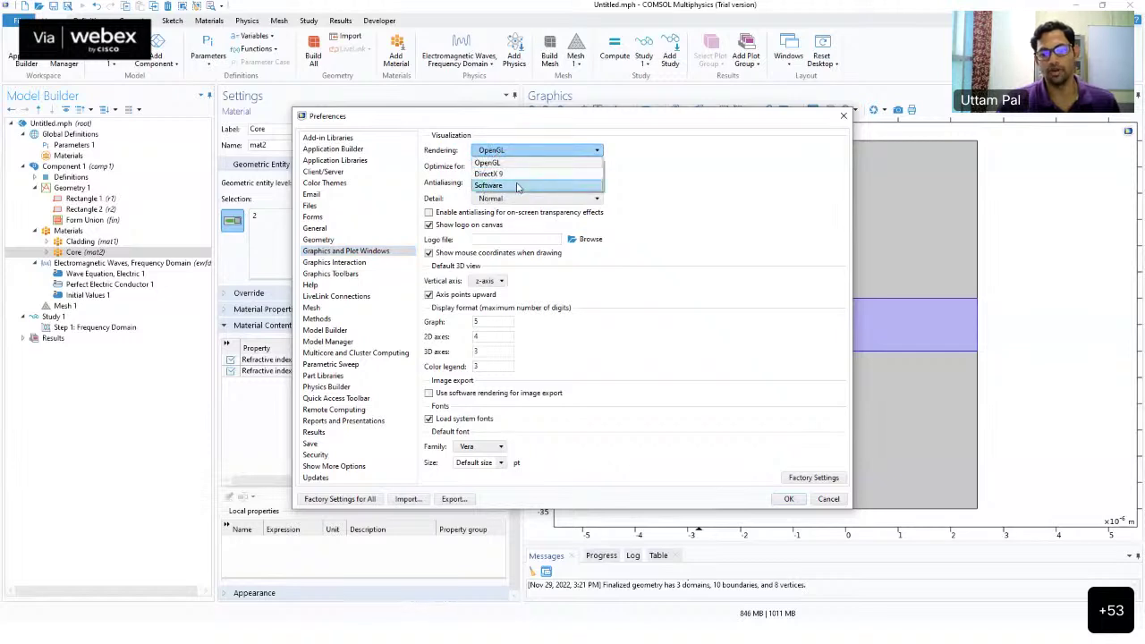
{"action": "left_click", "coordinate": [517, 186]}
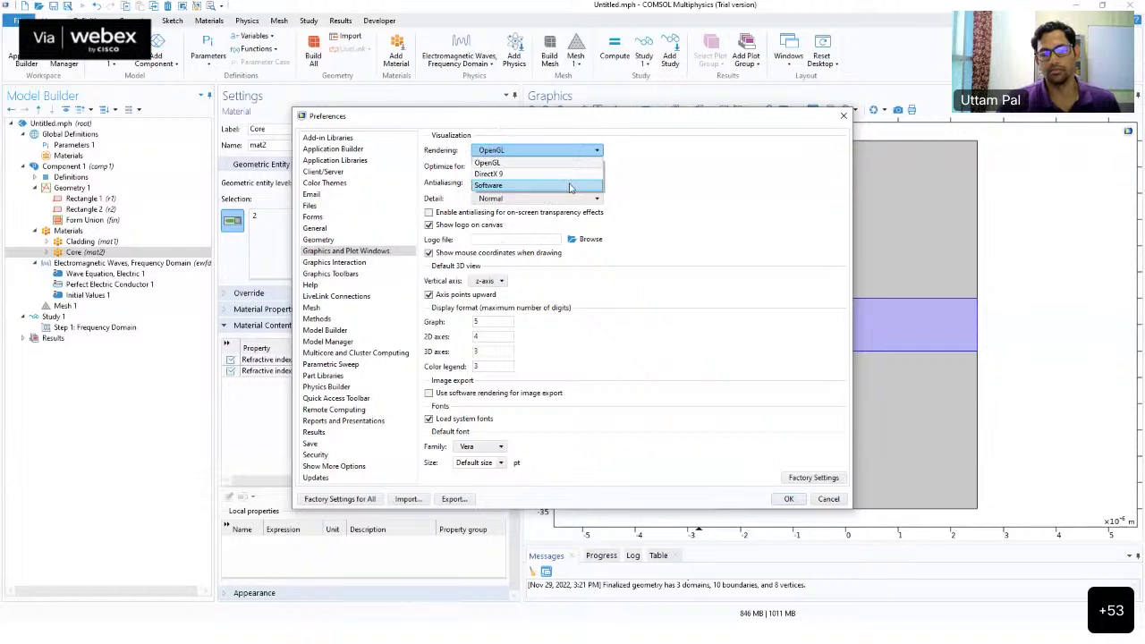
{"action": "left_click", "coordinate": [841, 506]}
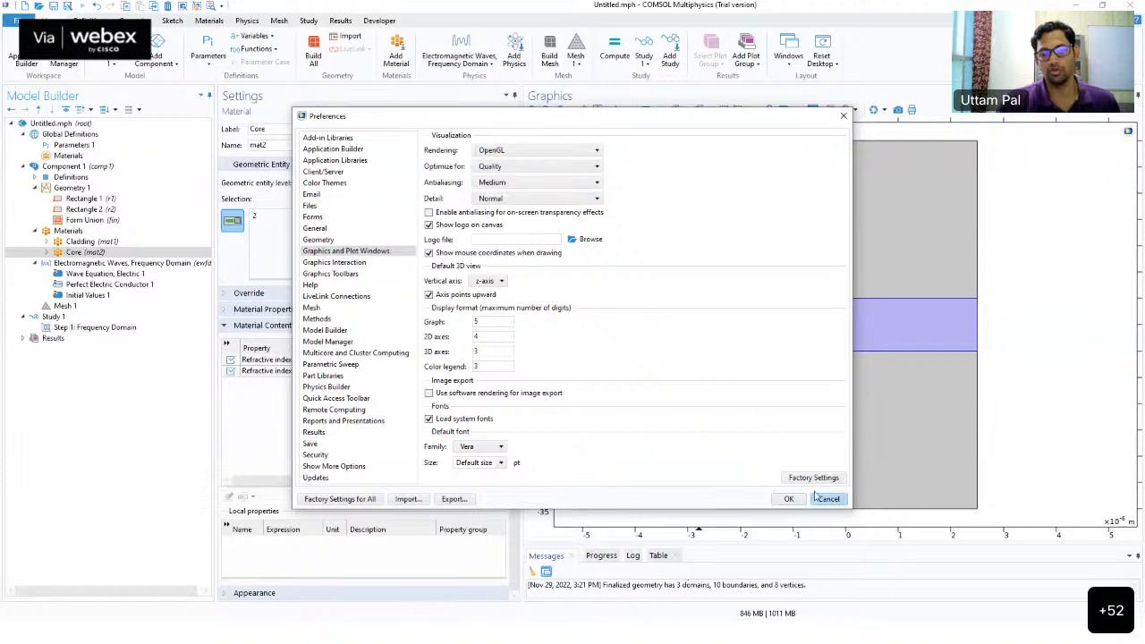
{"action": "left_click", "coordinate": [534, 150]}
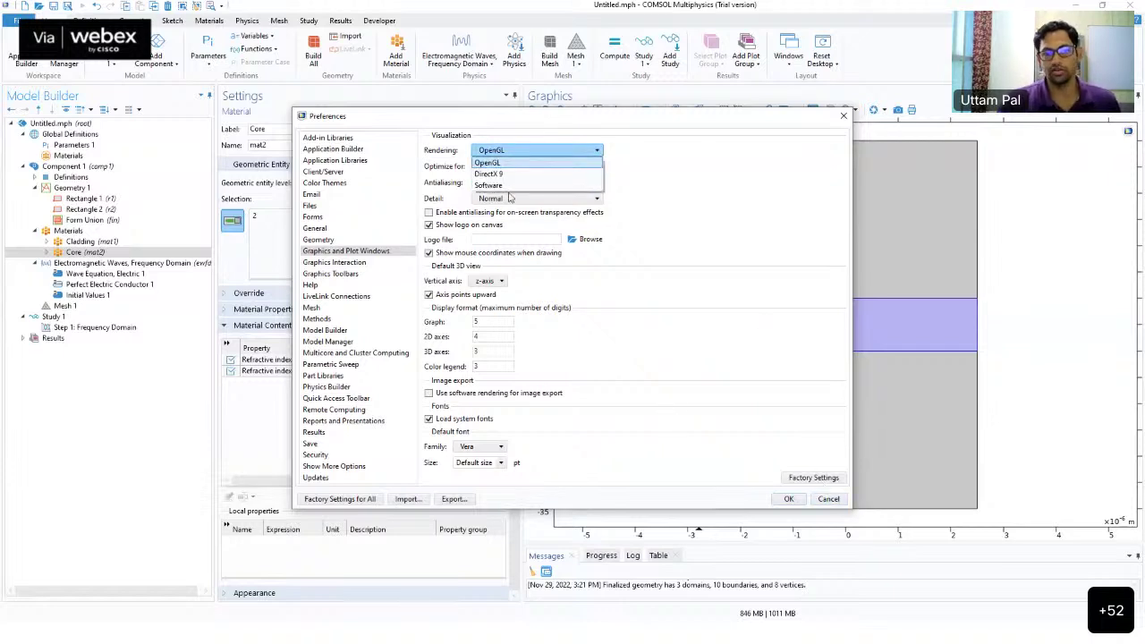
{"action": "left_click", "coordinate": [688, 498]}
{"action": "left_click", "coordinate": [828, 500]}
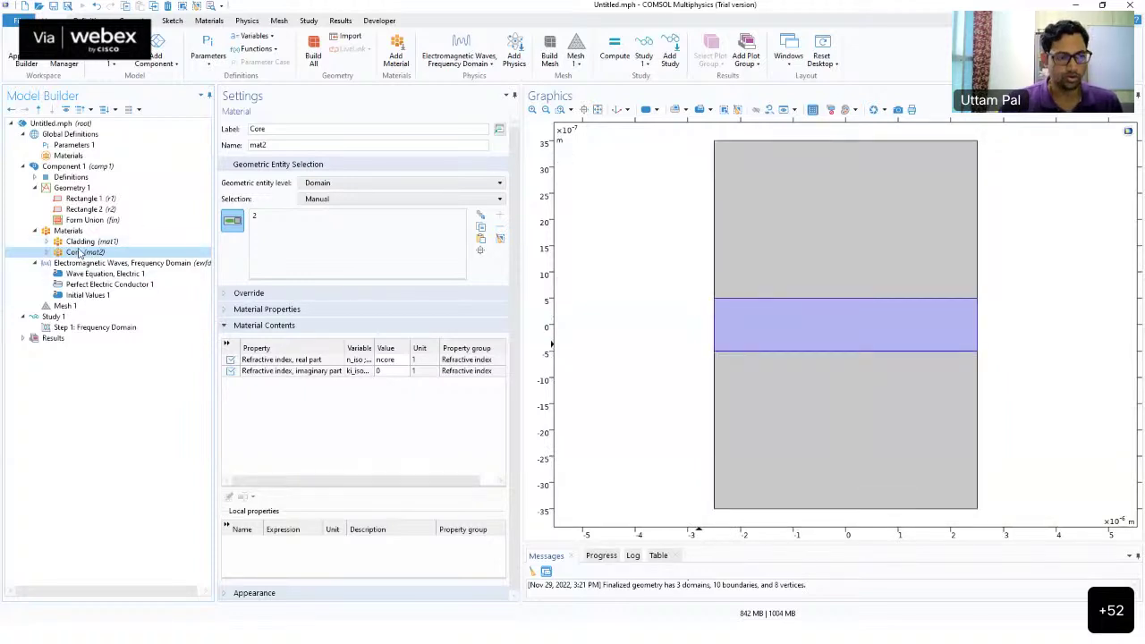
Review the domain assignments and refractive index expressions of the Cladding and Core materials
{"action": "key", "text": "Up"}
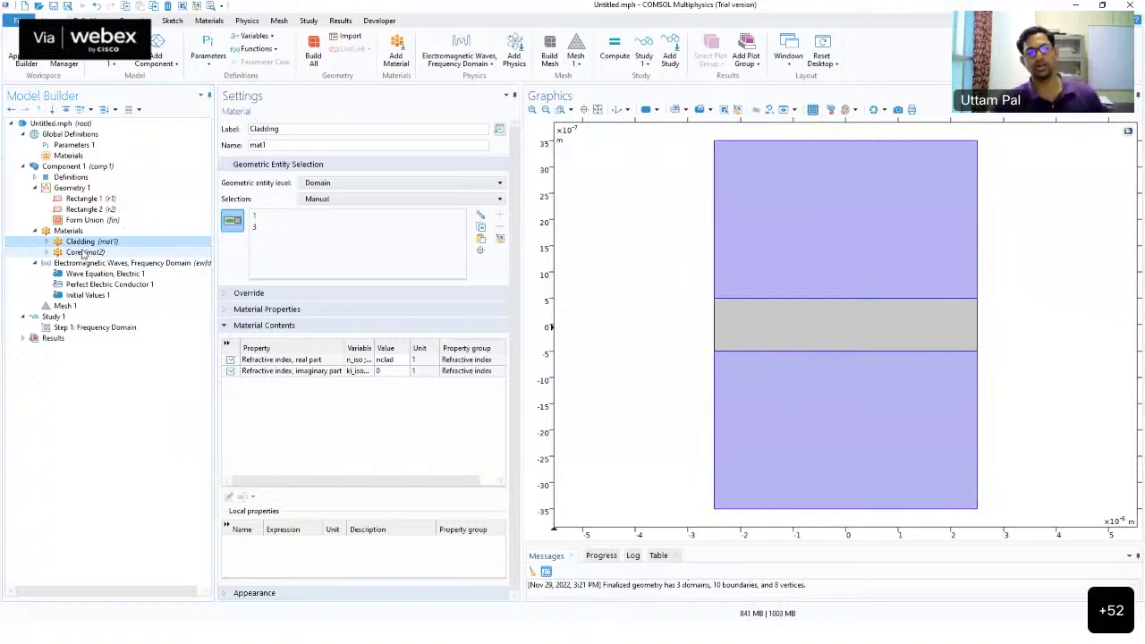
{"action": "left_click", "coordinate": [83, 253]}
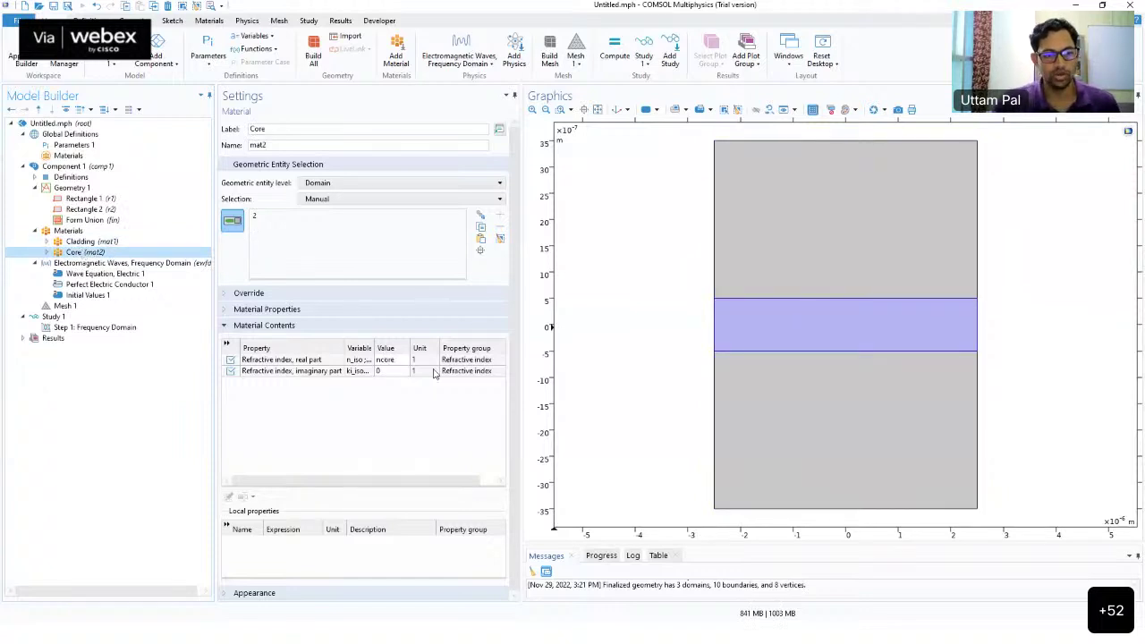
{"action": "key", "text": "Up"}
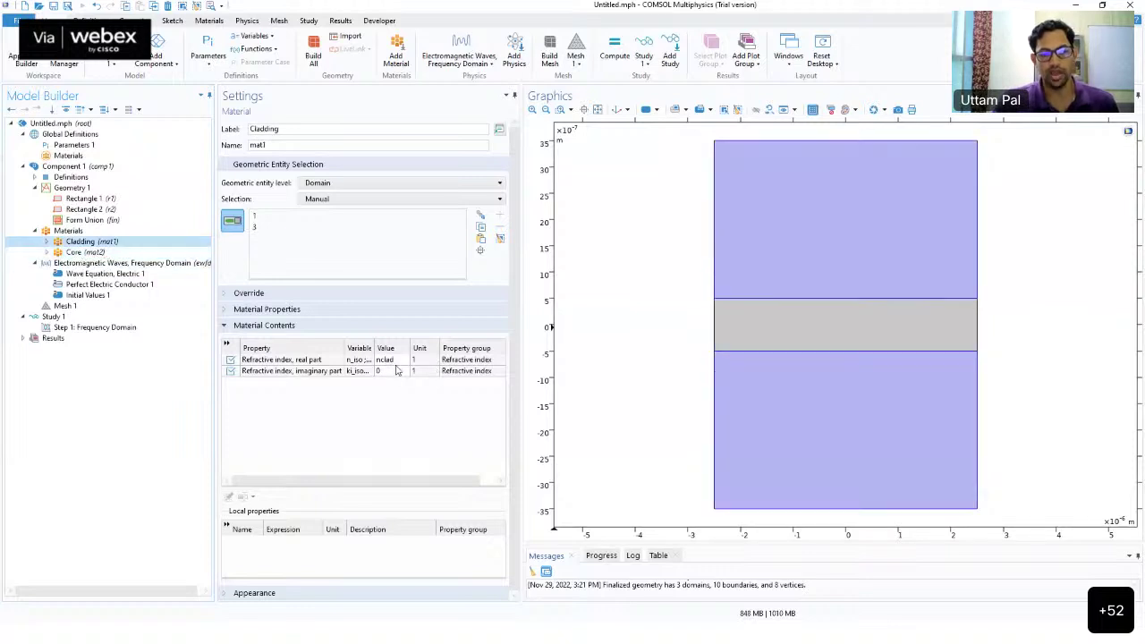
Add a Port condition to the Electromagnetic Waves, Frequency Domain physics and assign it to the three boundaries along the waveguide's left edge
{"action": "left_click", "coordinate": [87, 267]}
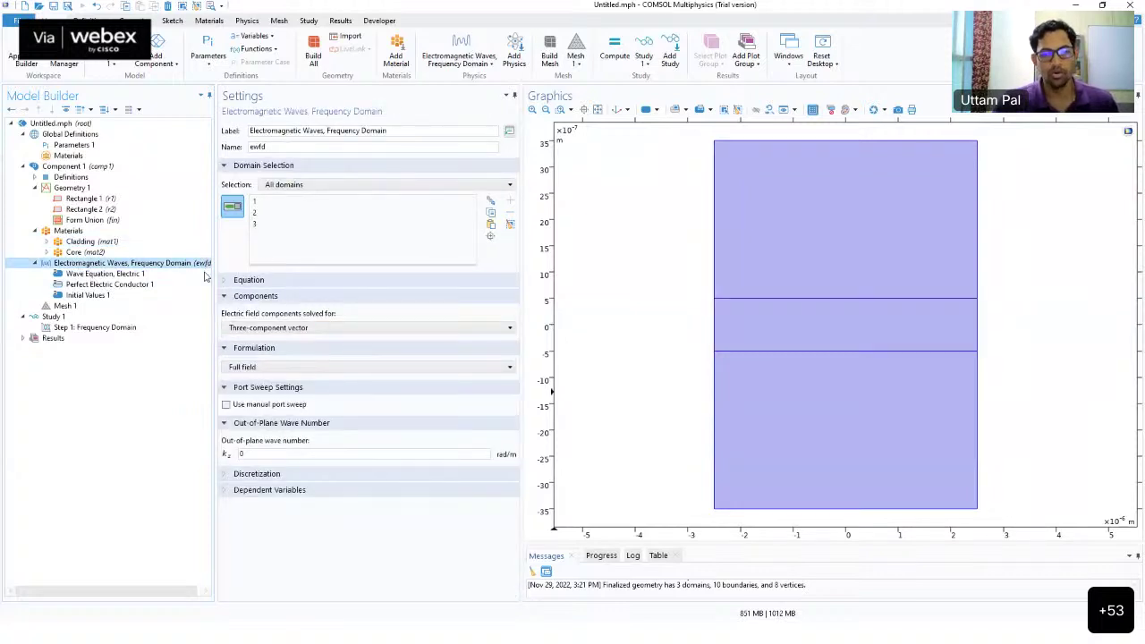
{"action": "left_click", "coordinate": [116, 264]}
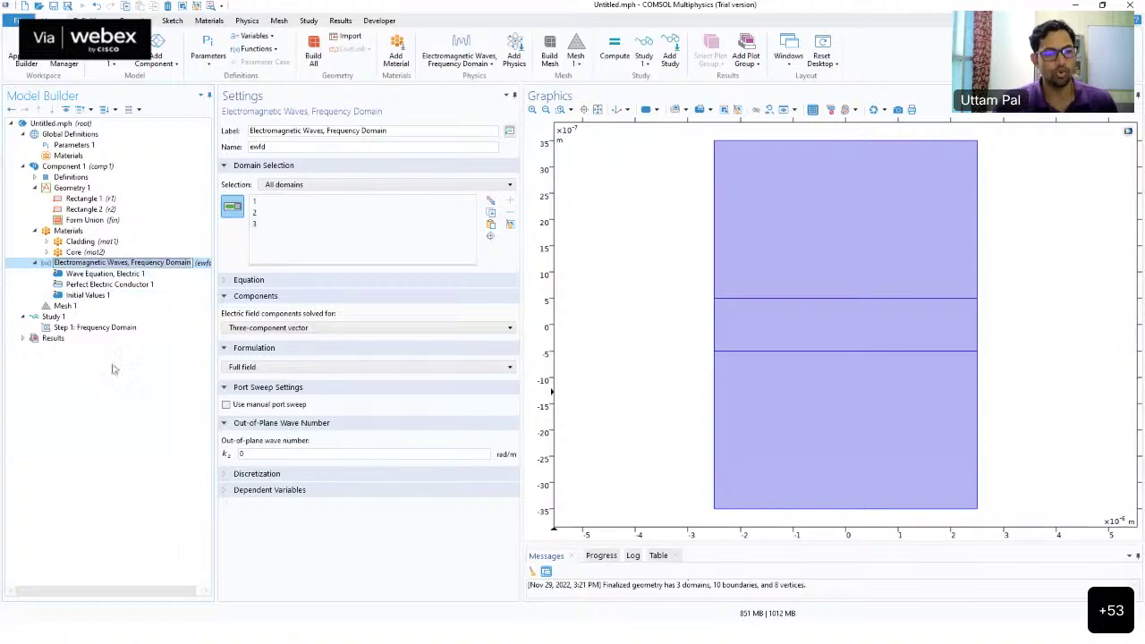
{"action": "key", "text": "Escape"}
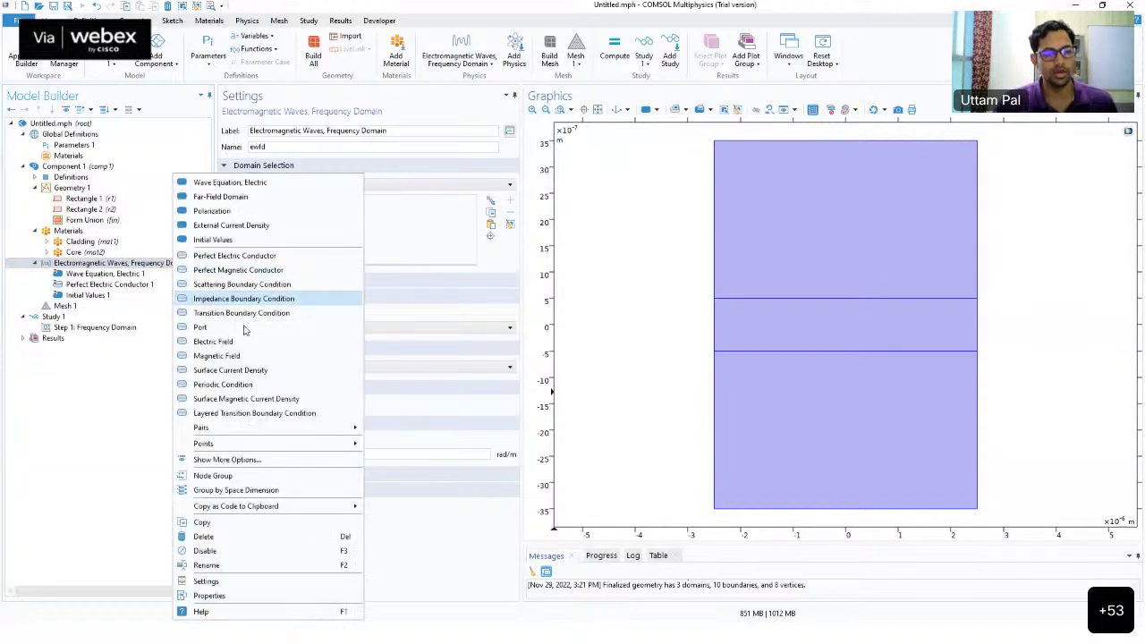
{"action": "left_click", "coordinate": [240, 329]}
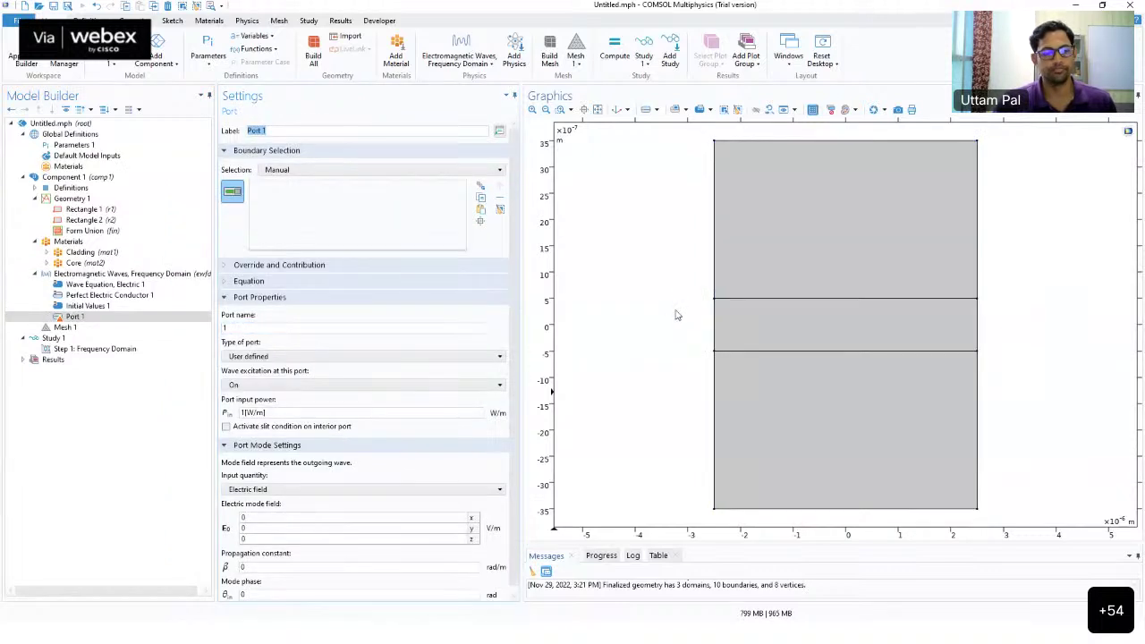
{"action": "left_click", "coordinate": [123, 321]}
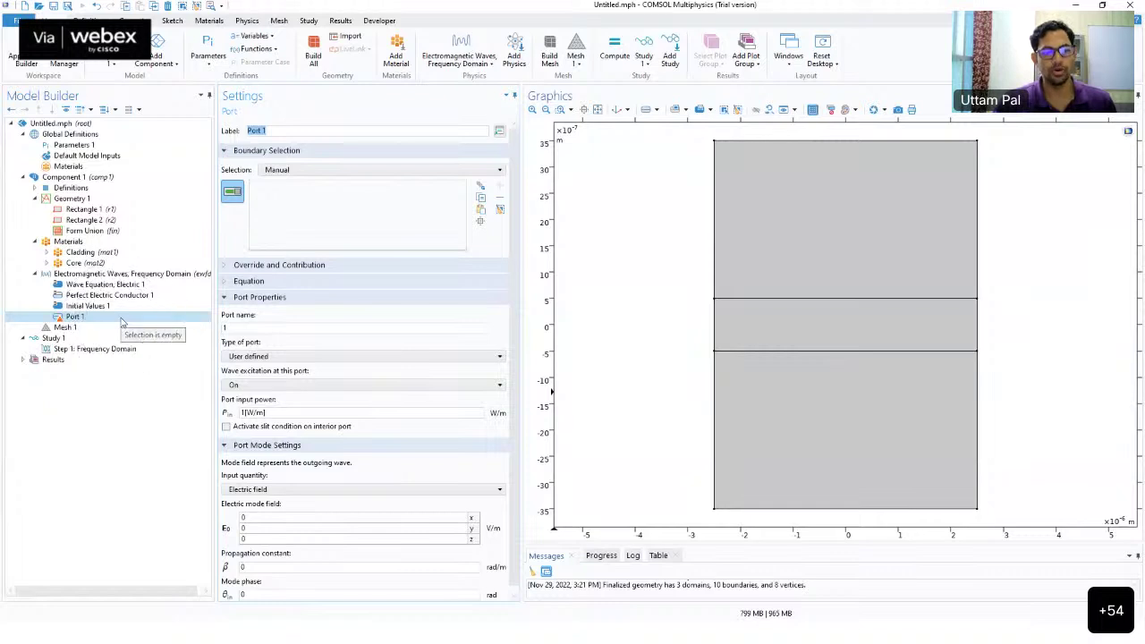
{"action": "left_click", "coordinate": [714, 237]}
{"action": "left_click", "coordinate": [714, 328]}
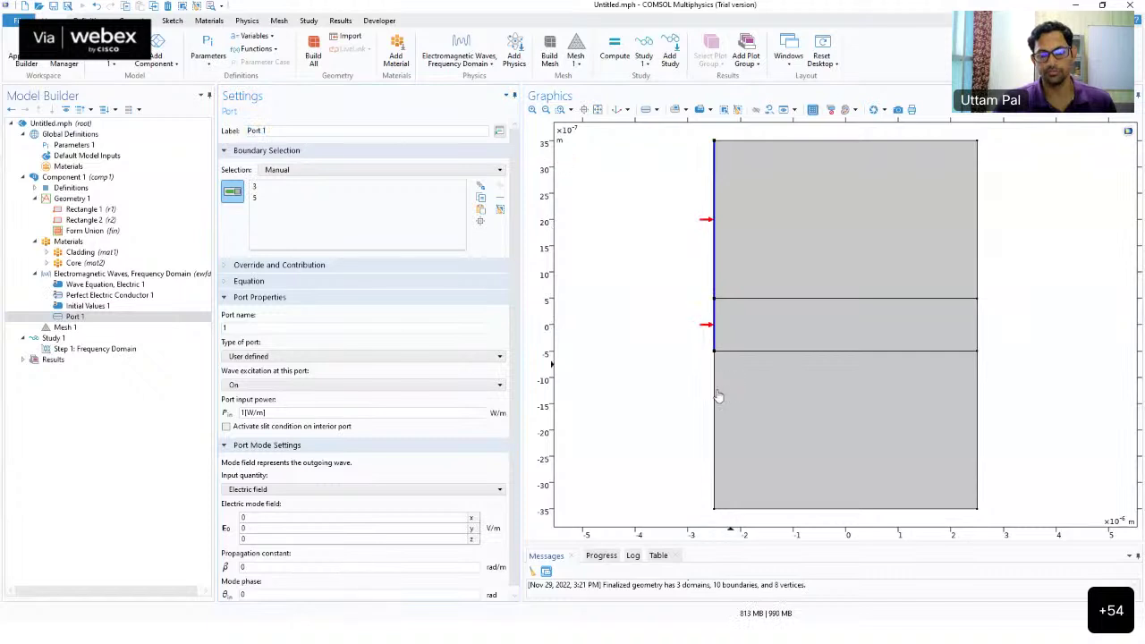
{"action": "left_click", "coordinate": [716, 396]}
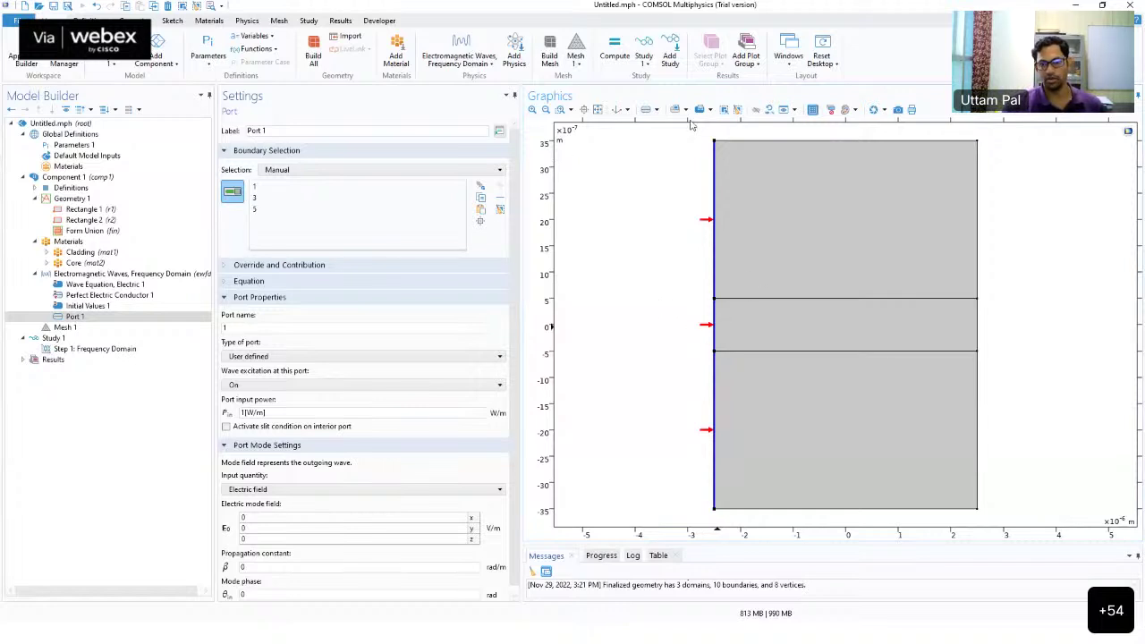
{"action": "mouse_move", "coordinate": [712, 217]}
{"action": "left_mouse_down"}
{"action": "mouse_move", "coordinate": [744, 304]}
{"action": "mouse_move", "coordinate": [769, 328]}
{"action": "mouse_move", "coordinate": [739, 349]}
{"action": "mouse_move", "coordinate": [716, 440]}
{"action": "left_mouse_up"}
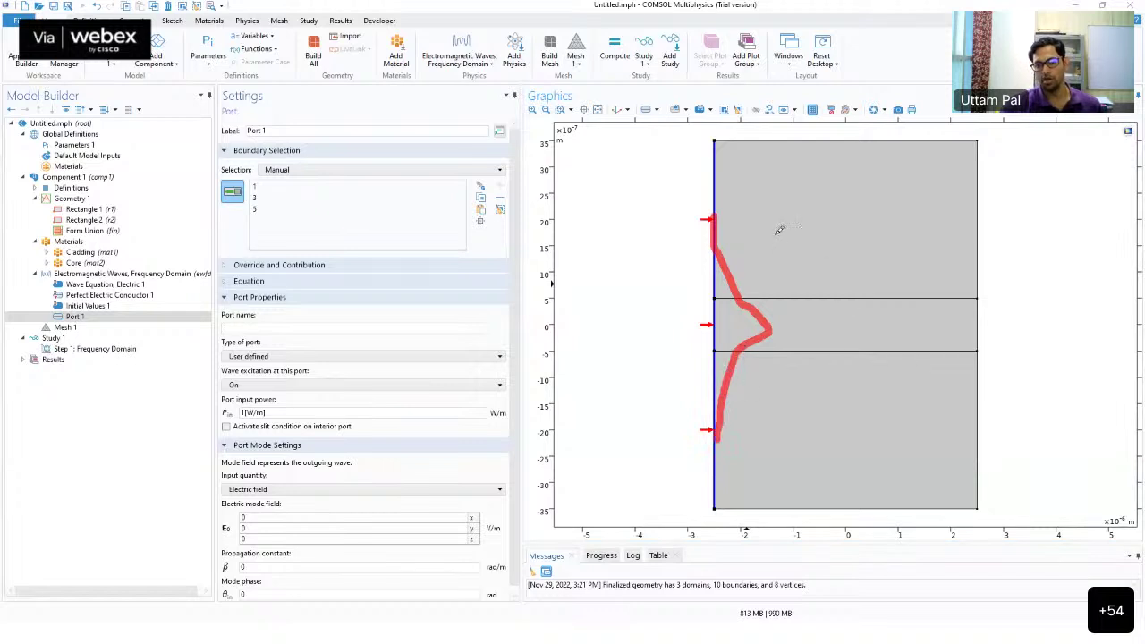
{"action": "mouse_move", "coordinate": [775, 211]}
{"action": "left_mouse_down"}
{"action": "mouse_move", "coordinate": [830, 349]}
{"action": "mouse_move", "coordinate": [784, 448]}
{"action": "left_mouse_up"}
{"action": "mouse_move", "coordinate": [846, 195]}
{"action": "left_mouse_down"}
{"action": "mouse_move", "coordinate": [891, 392]}
{"action": "mouse_move", "coordinate": [870, 440]}
{"action": "left_mouse_up"}
{"action": "left_click_drag", "start_coordinate": [725, 326], "coordinate": [788, 326]}
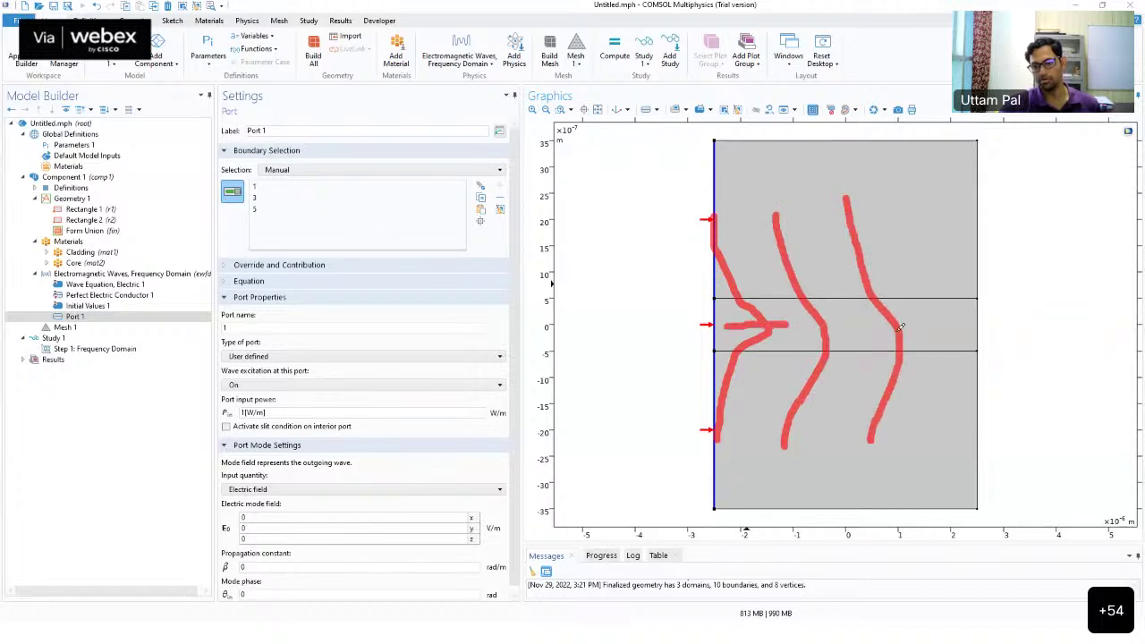
{"action": "mouse_move", "coordinate": [900, 328]}
{"action": "left_mouse_down"}
{"action": "mouse_move", "coordinate": [941, 322]}
{"action": "mouse_move", "coordinate": [945, 349]}
{"action": "left_mouse_up"}
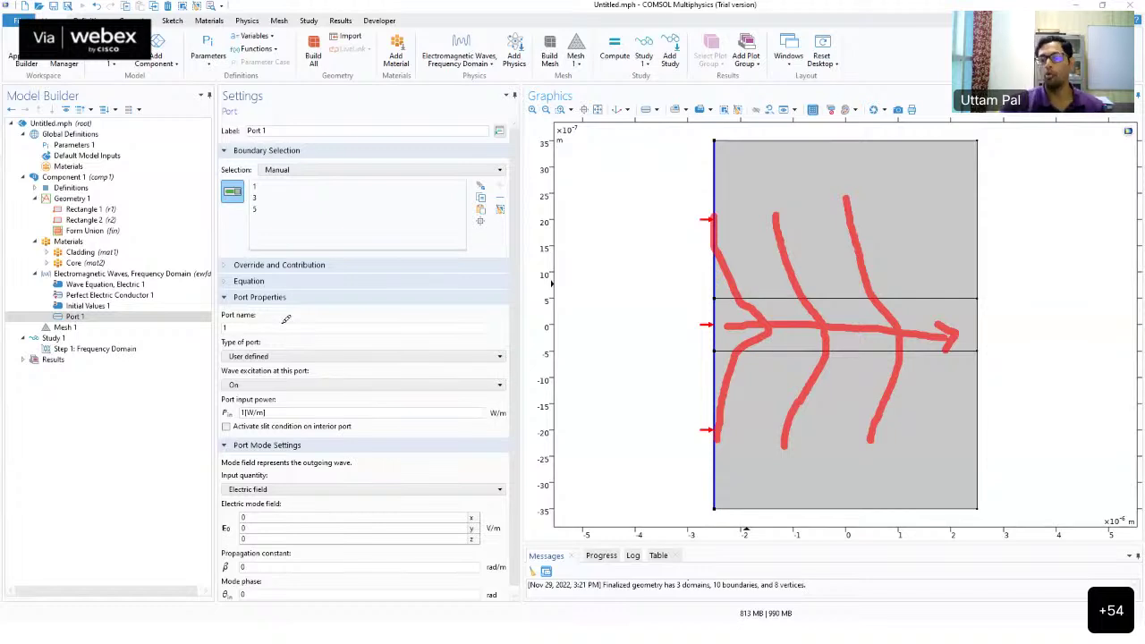
{"action": "left_click_drag", "start_coordinate": [604, 249], "coordinate": [609, 394]}
{"action": "mouse_move", "coordinate": [615, 289]}
{"action": "left_mouse_down"}
{"action": "mouse_move", "coordinate": [671, 296]}
{"action": "mouse_move", "coordinate": [609, 317]}
{"action": "mouse_move", "coordinate": [675, 313]}
{"action": "mouse_move", "coordinate": [661, 332]}
{"action": "mouse_move", "coordinate": [607, 353]}
{"action": "left_mouse_up"}
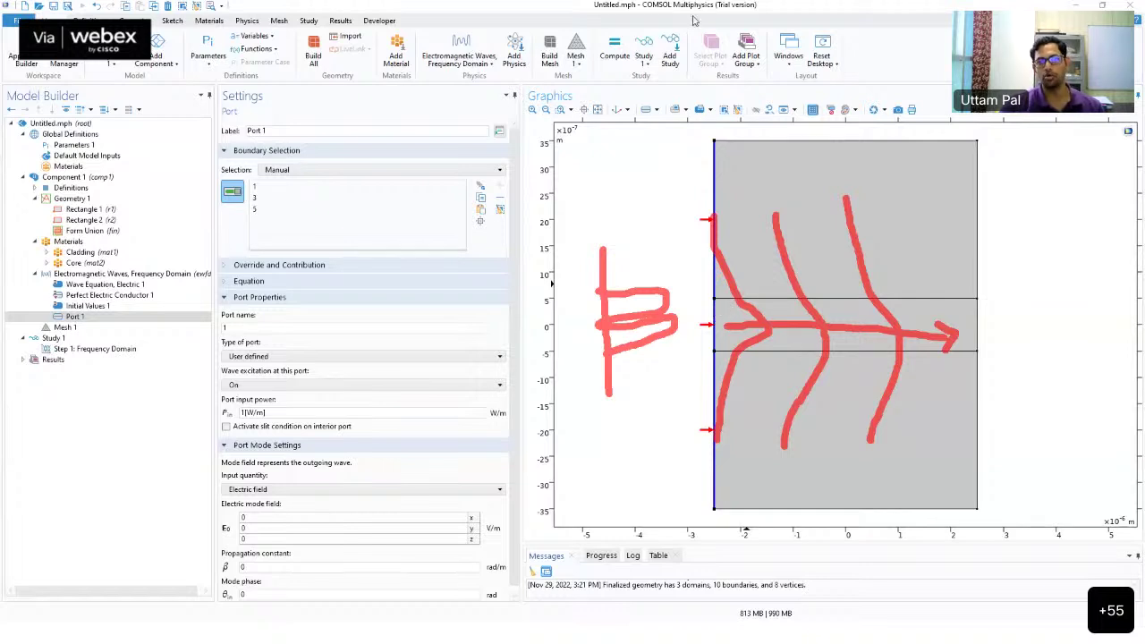
Set Port 1's type to Numeric and review the other available port types
{"action": "left_click", "coordinate": [283, 356]}
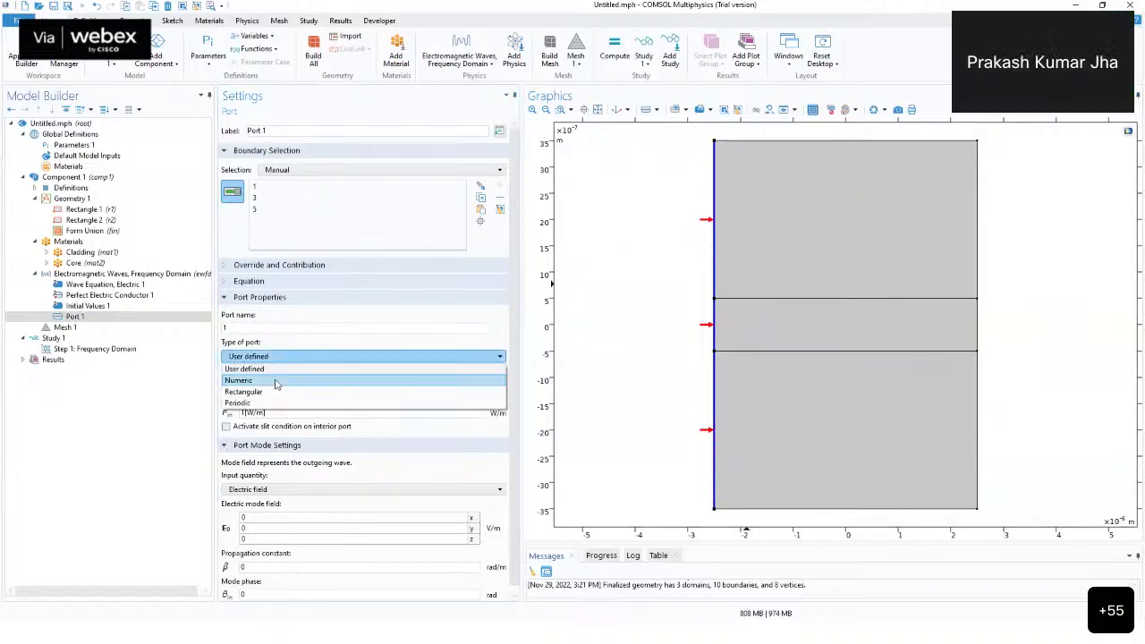
{"action": "left_click", "coordinate": [277, 384]}
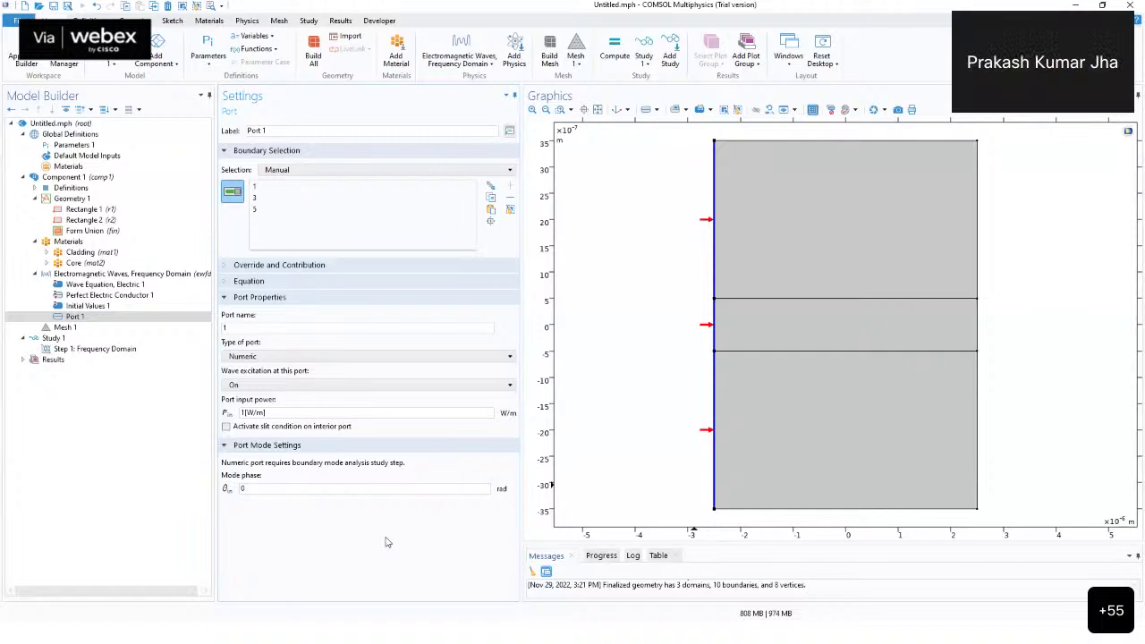
{"action": "left_click", "coordinate": [316, 356]}
{"action": "left_click", "coordinate": [160, 317]}
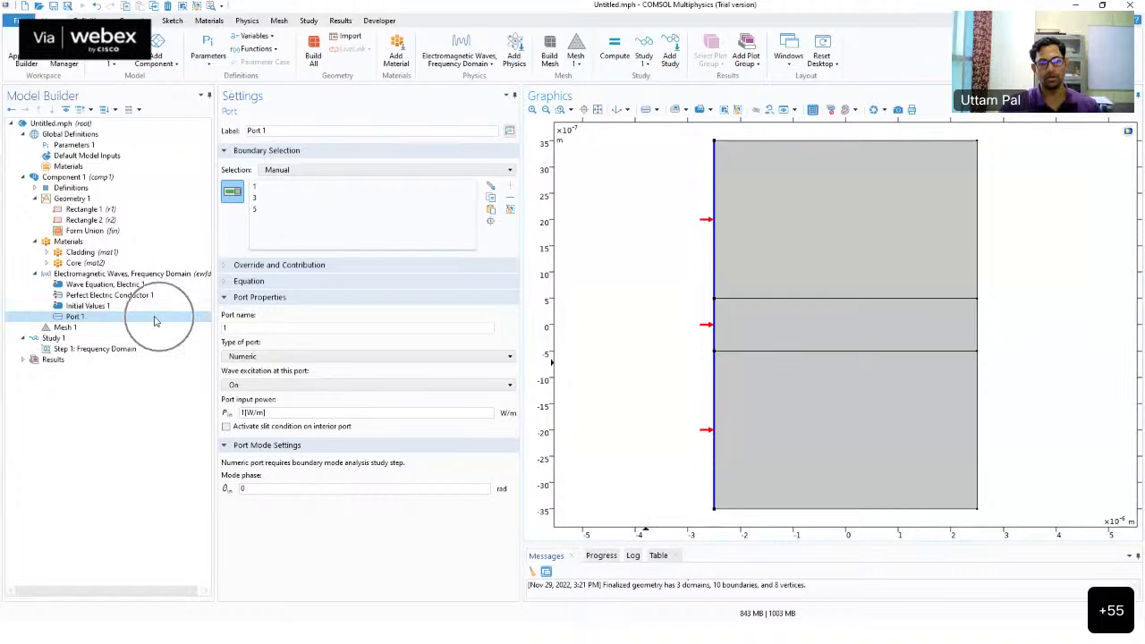
{"action": "left_click", "coordinate": [286, 358]}
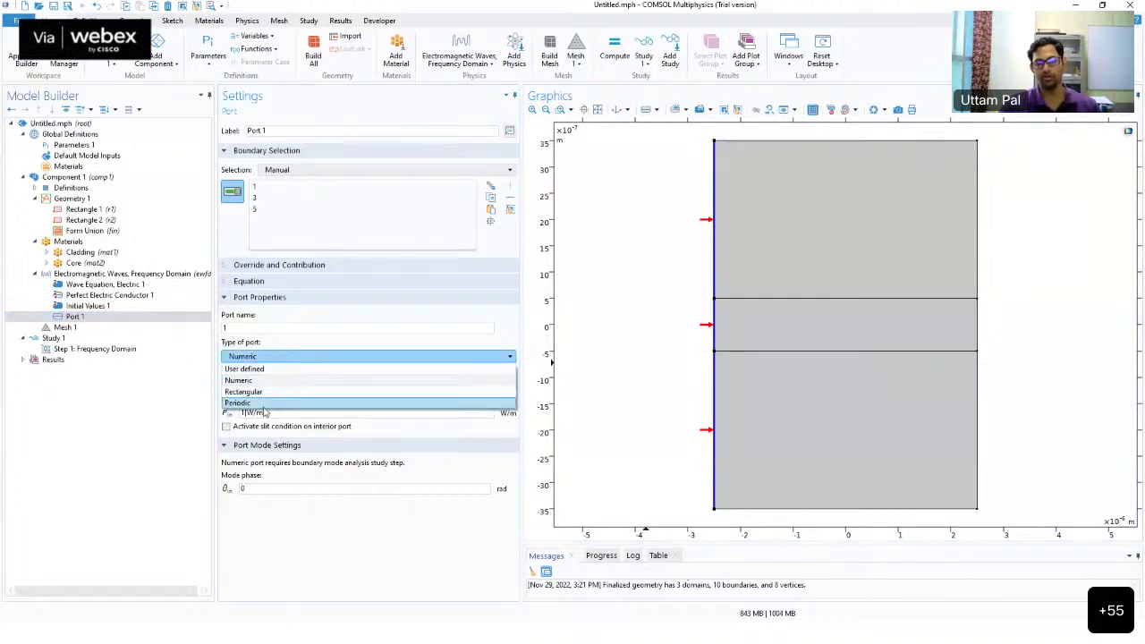
{"action": "left_click", "coordinate": [263, 354]}
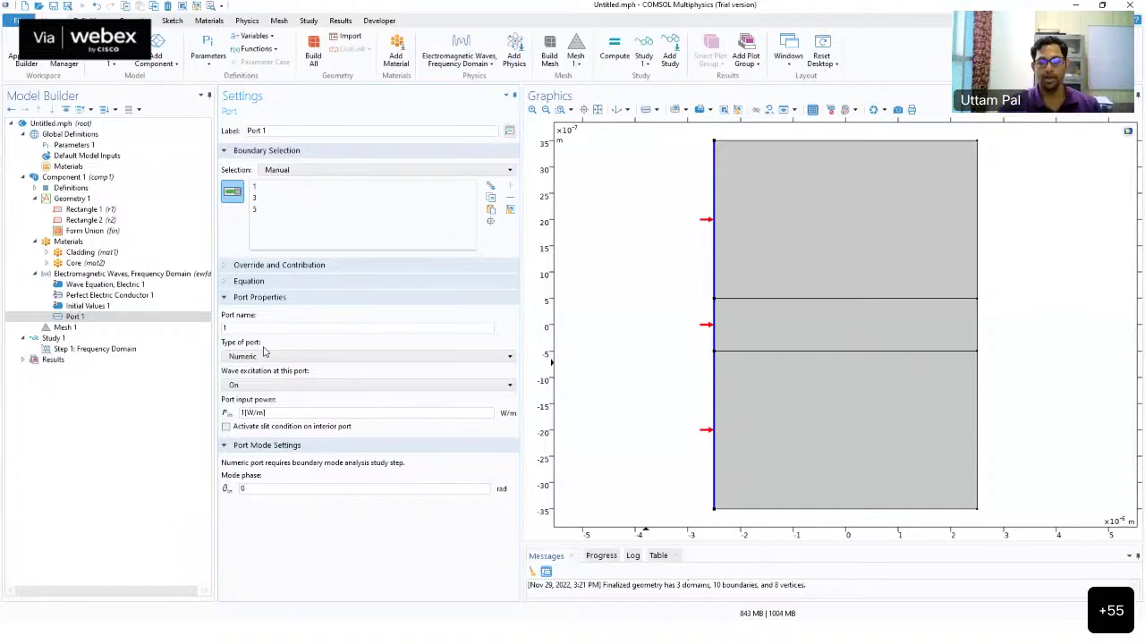
{"action": "left_click", "coordinate": [270, 361]}
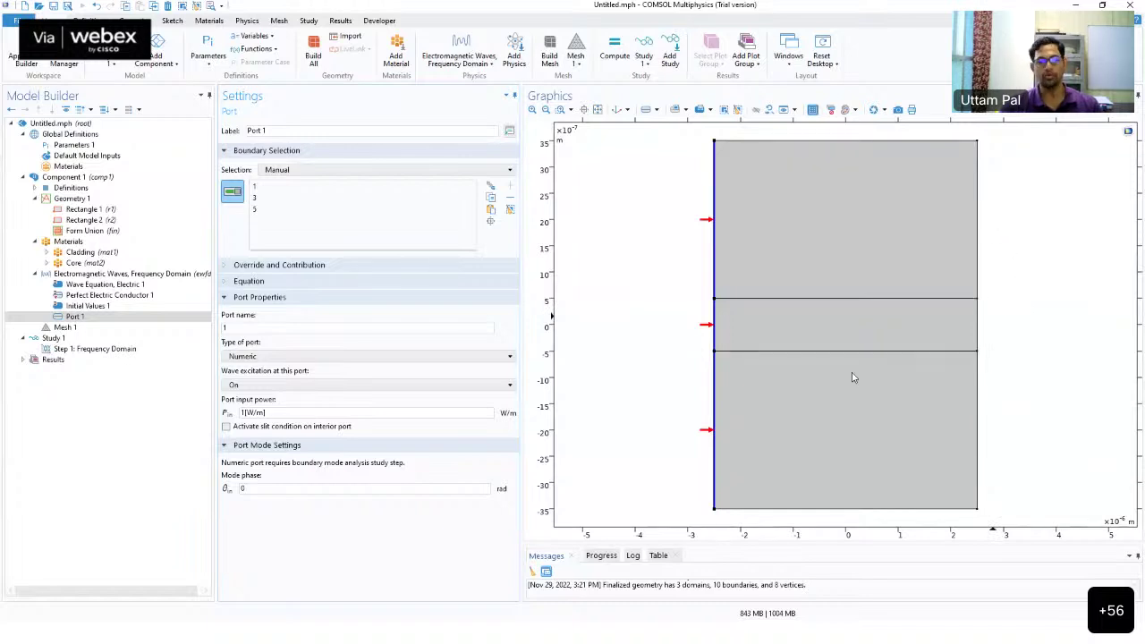
Duplicate Port 1 and set the wave excitation of the duplicate to Off
{"action": "left_click", "coordinate": [77, 316]}
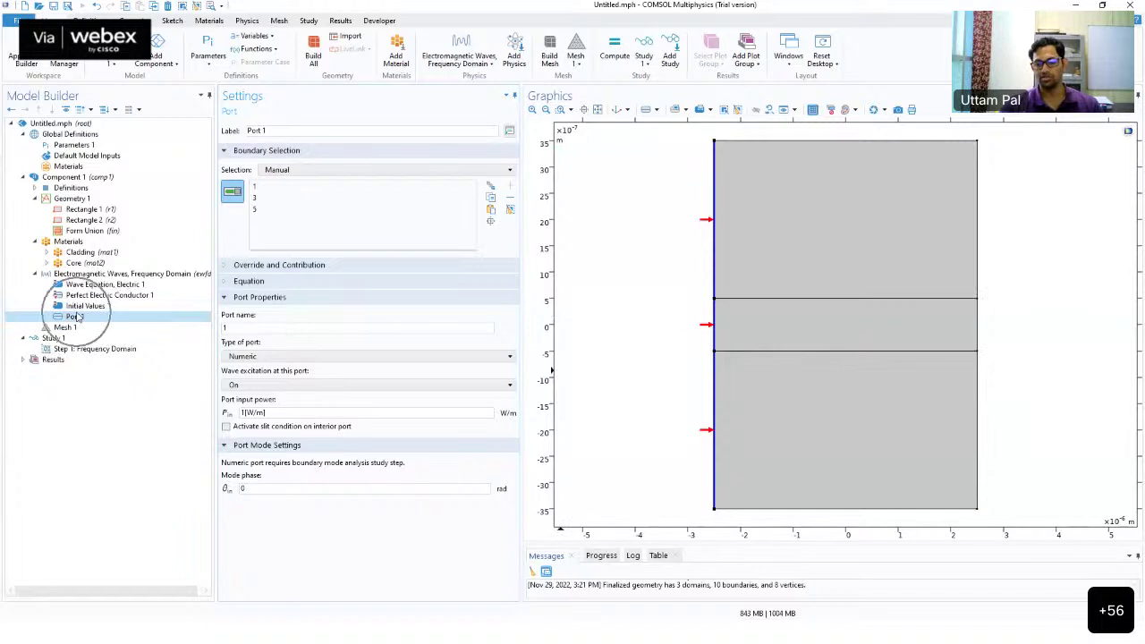
{"action": "right_click", "coordinate": [79, 317]}
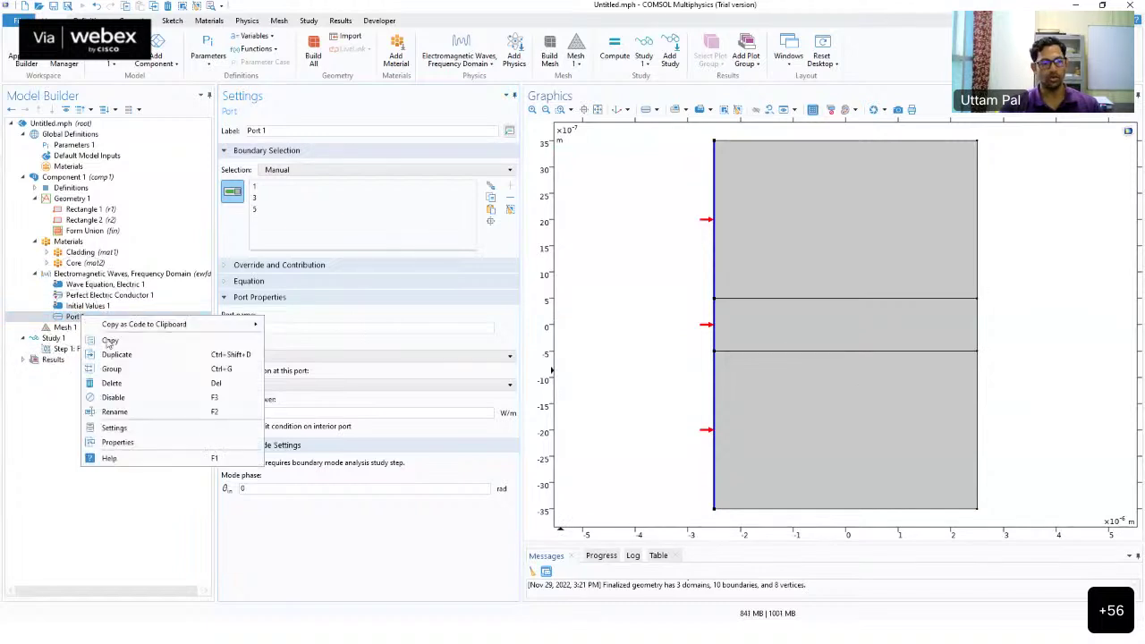
{"action": "left_click", "coordinate": [114, 355]}
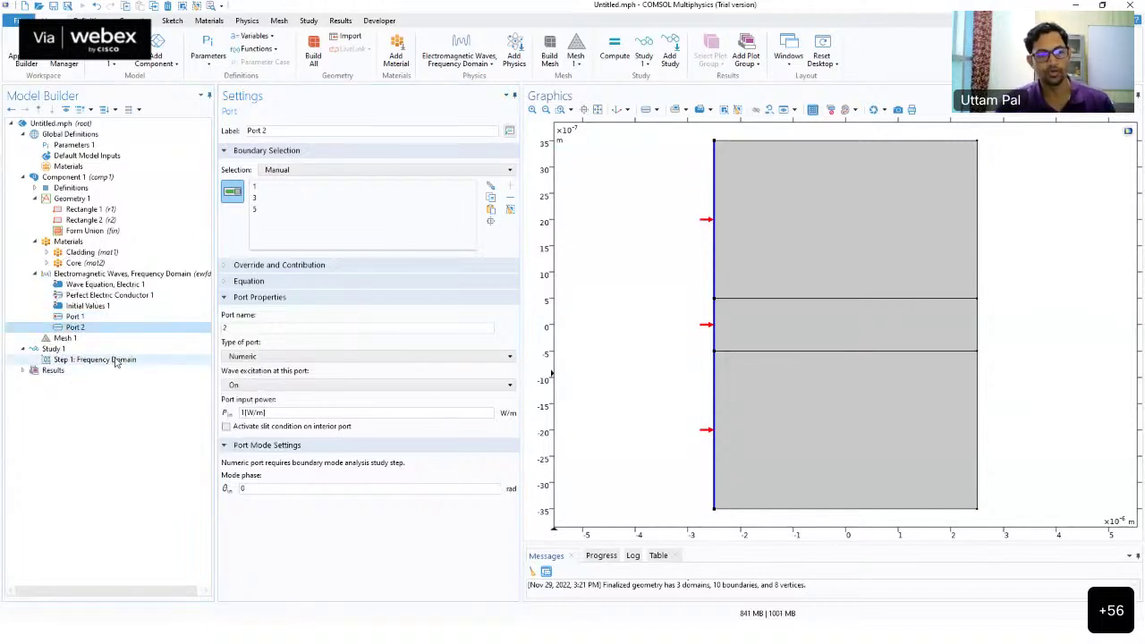
{"action": "left_click", "coordinate": [261, 386]}
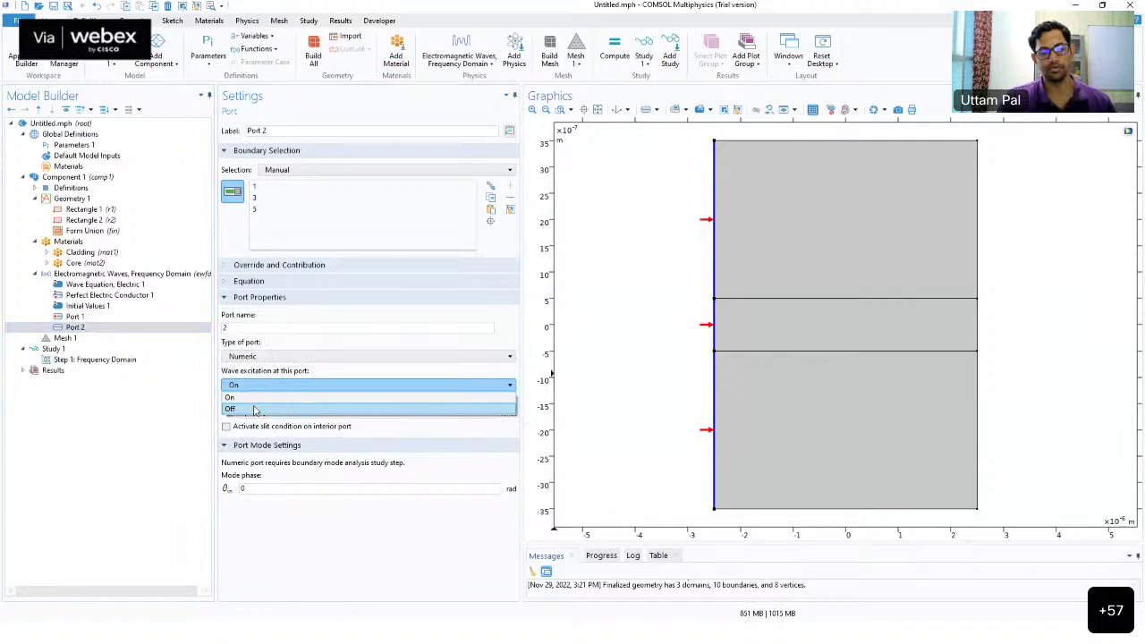
{"action": "left_click", "coordinate": [254, 409]}
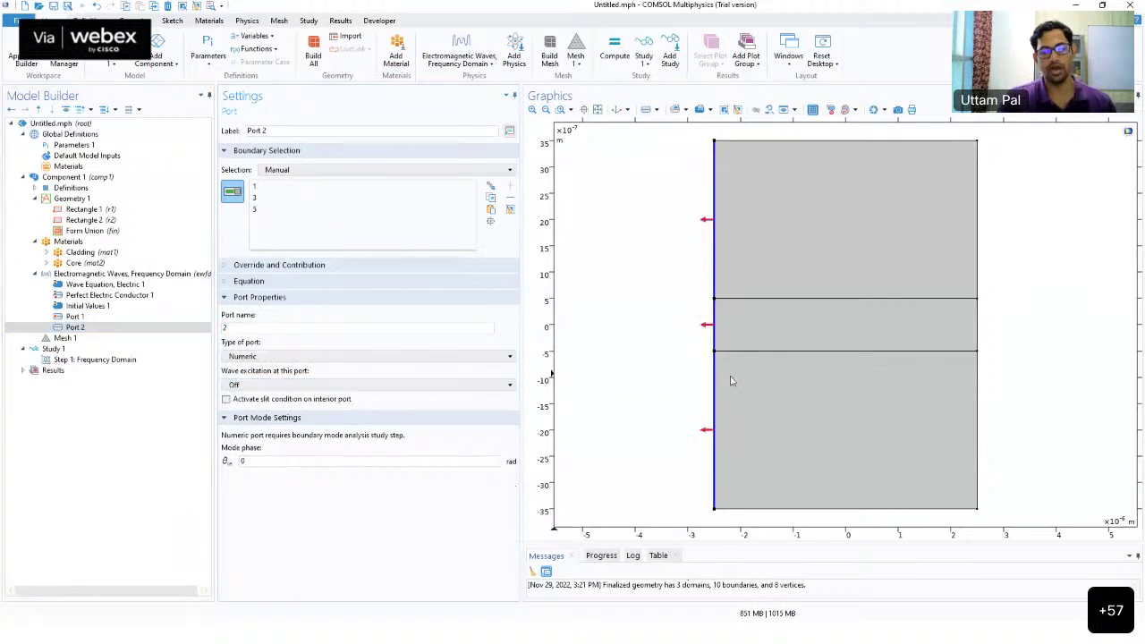
Replace Port 2's boundary selection with the three boundaries along the waveguide's right edge
{"action": "left_click", "coordinate": [714, 266]}
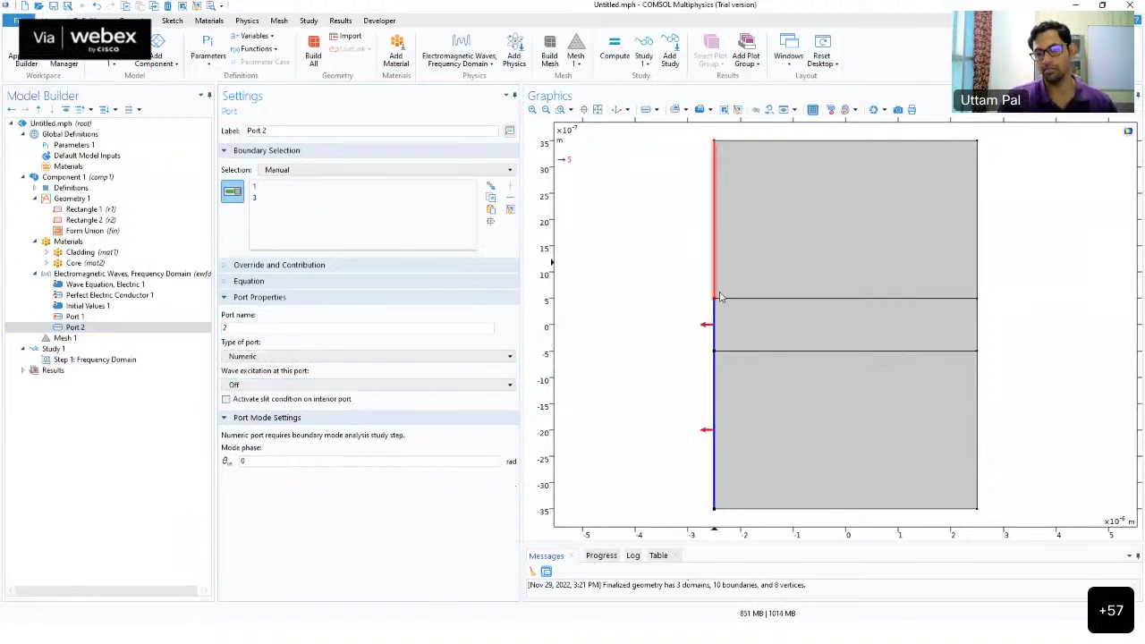
{"action": "left_click", "coordinate": [509, 209]}
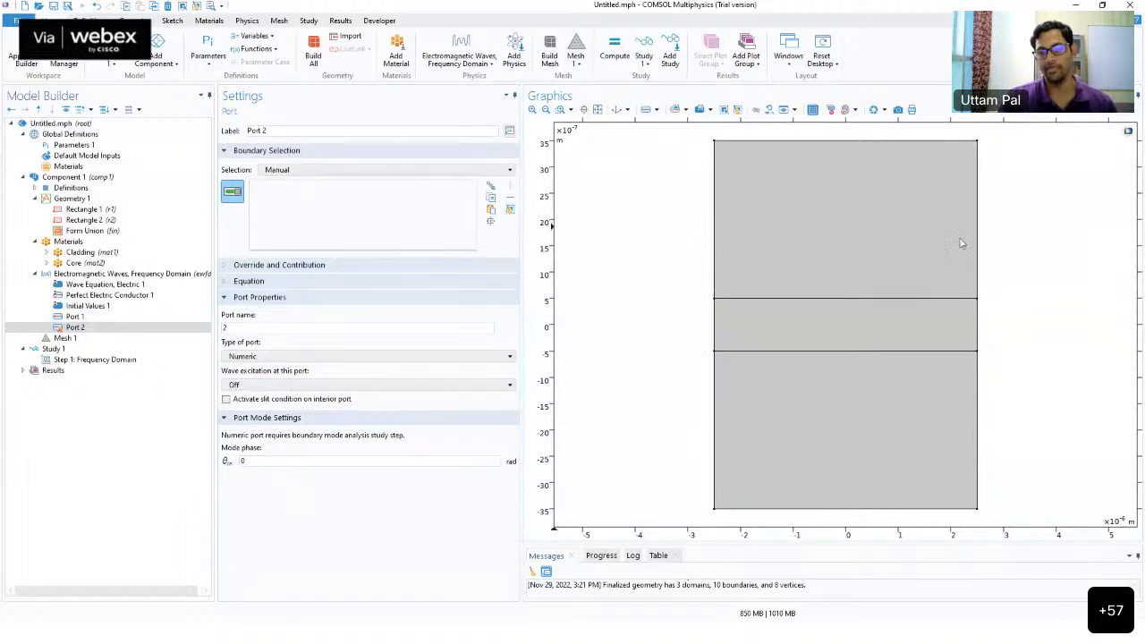
{"action": "left_click", "coordinate": [978, 313]}
{"action": "left_click", "coordinate": [977, 342]}
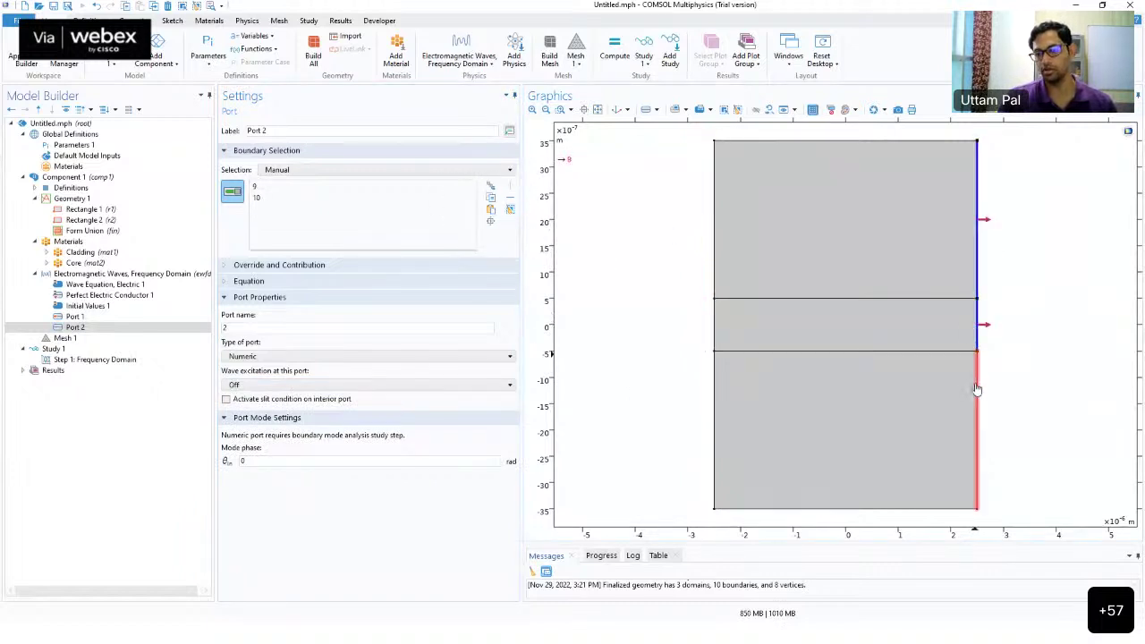
{"action": "left_click", "coordinate": [978, 390]}
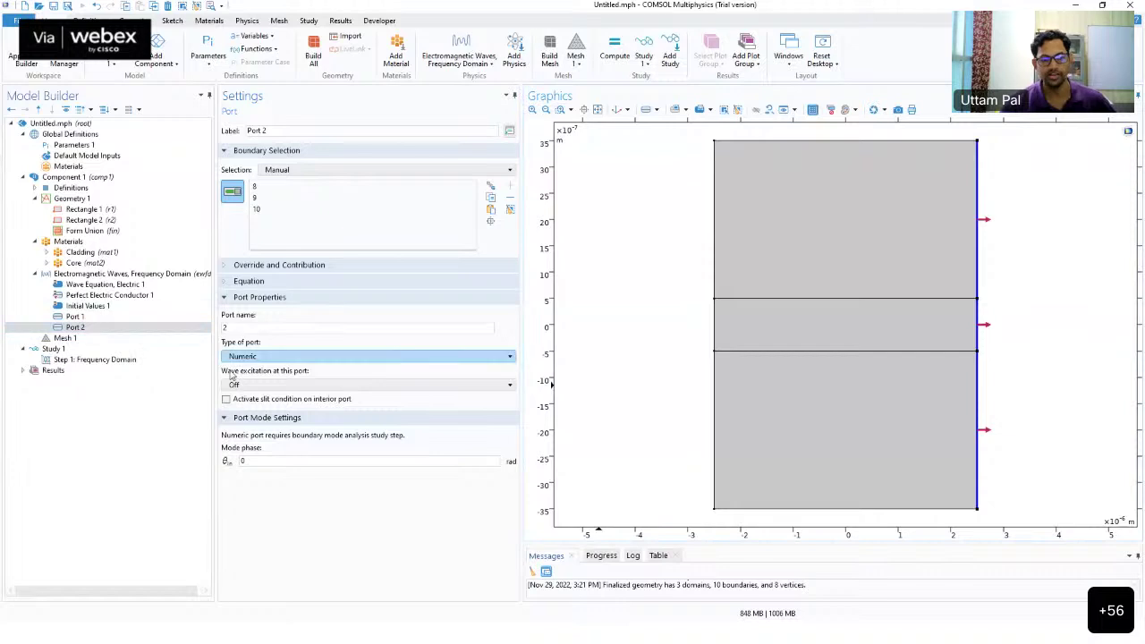
Review the settings and selections of Port 1, Port 2, Initial Values 1 and Perfect Electric Conductor 1
{"action": "left_click", "coordinate": [76, 316]}
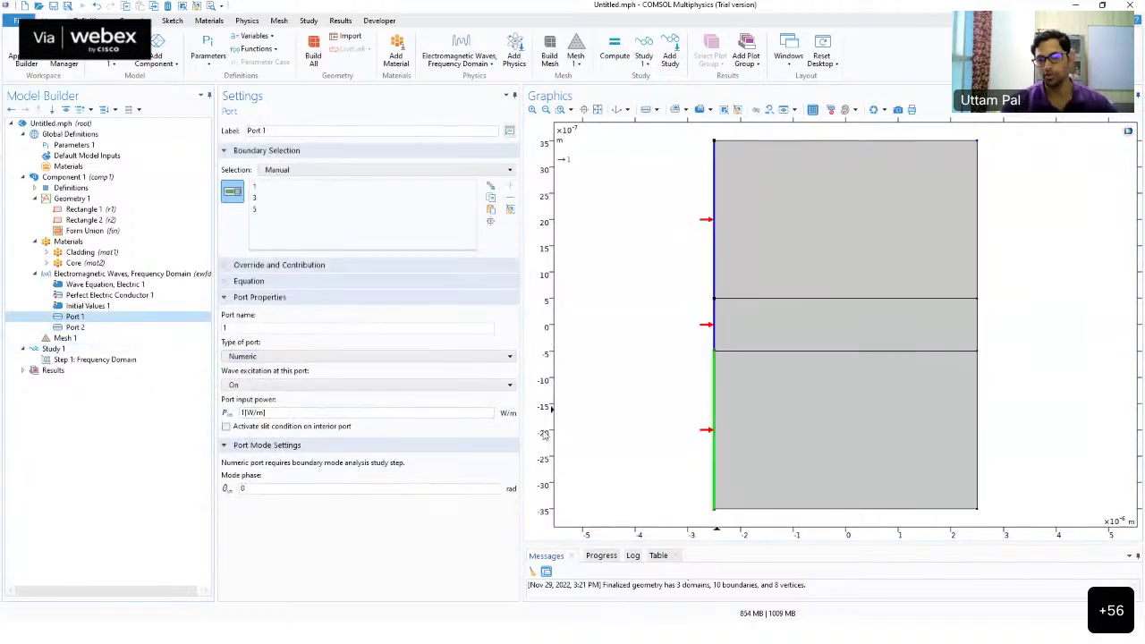
{"action": "left_click", "coordinate": [85, 328]}
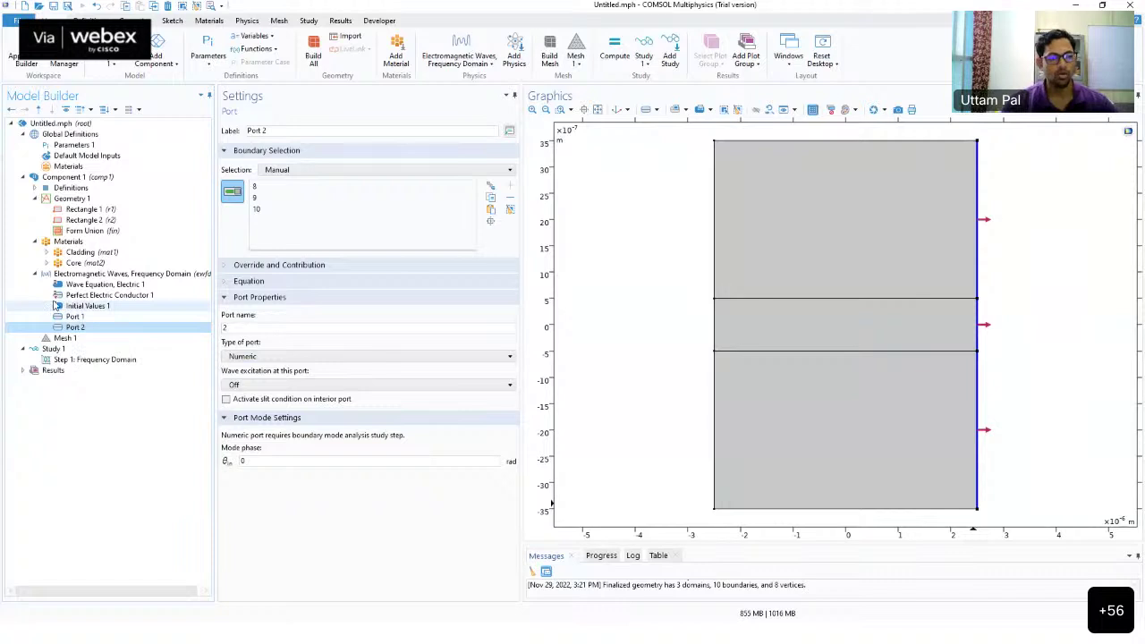
{"action": "left_click", "coordinate": [88, 306]}
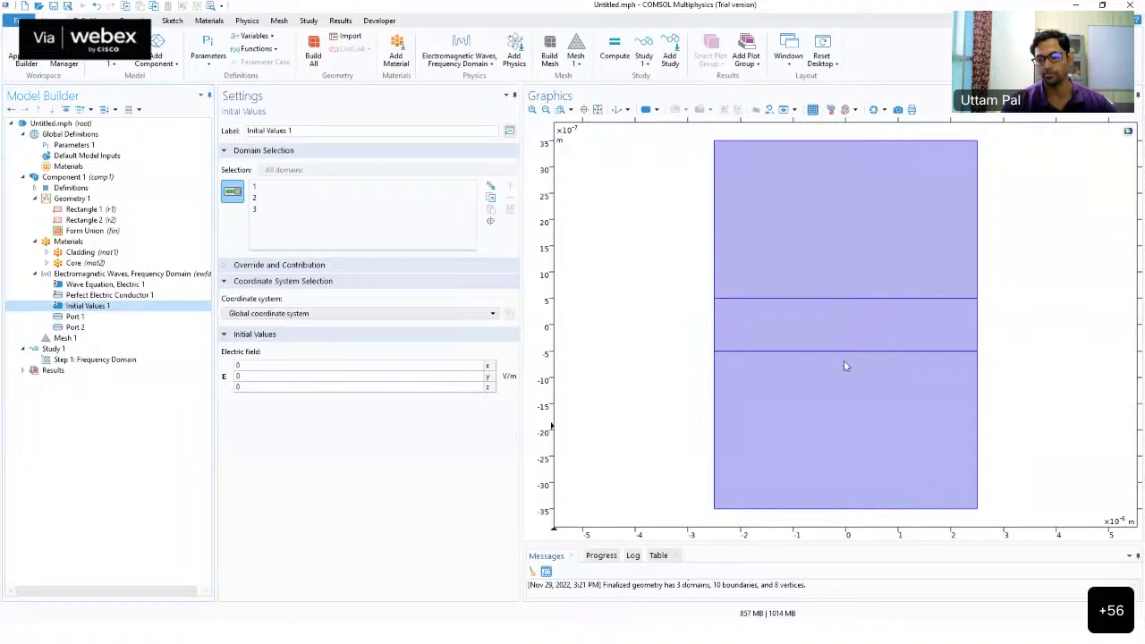
{"action": "left_click", "coordinate": [93, 296]}
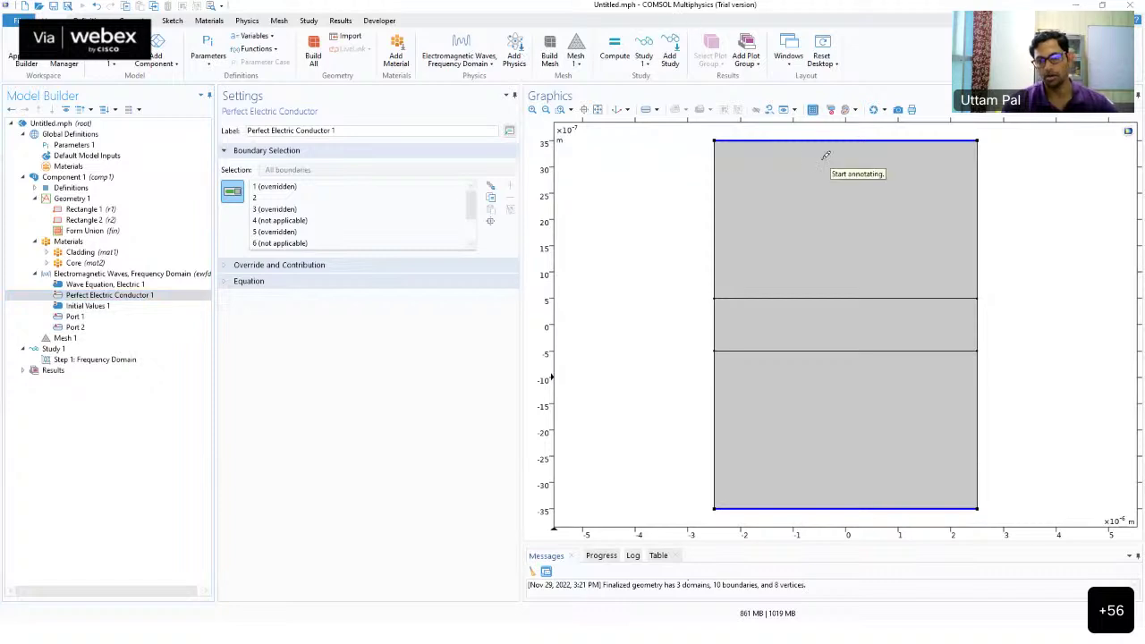
{"action": "mouse_move", "coordinate": [824, 157]}
{"action": "left_mouse_down"}
{"action": "mouse_move", "coordinate": [833, 236]}
{"action": "mouse_move", "coordinate": [886, 337]}
{"action": "mouse_move", "coordinate": [851, 401]}
{"action": "mouse_move", "coordinate": [844, 458]}
{"action": "left_mouse_up"}
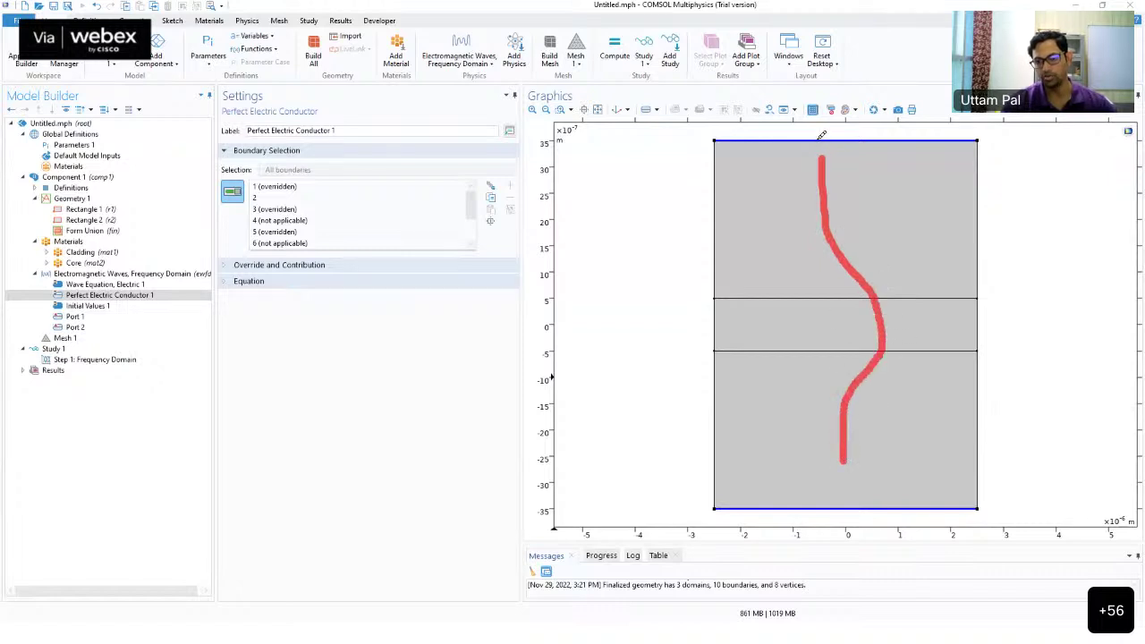
{"action": "left_click_drag", "start_coordinate": [820, 138], "coordinate": [842, 462]}
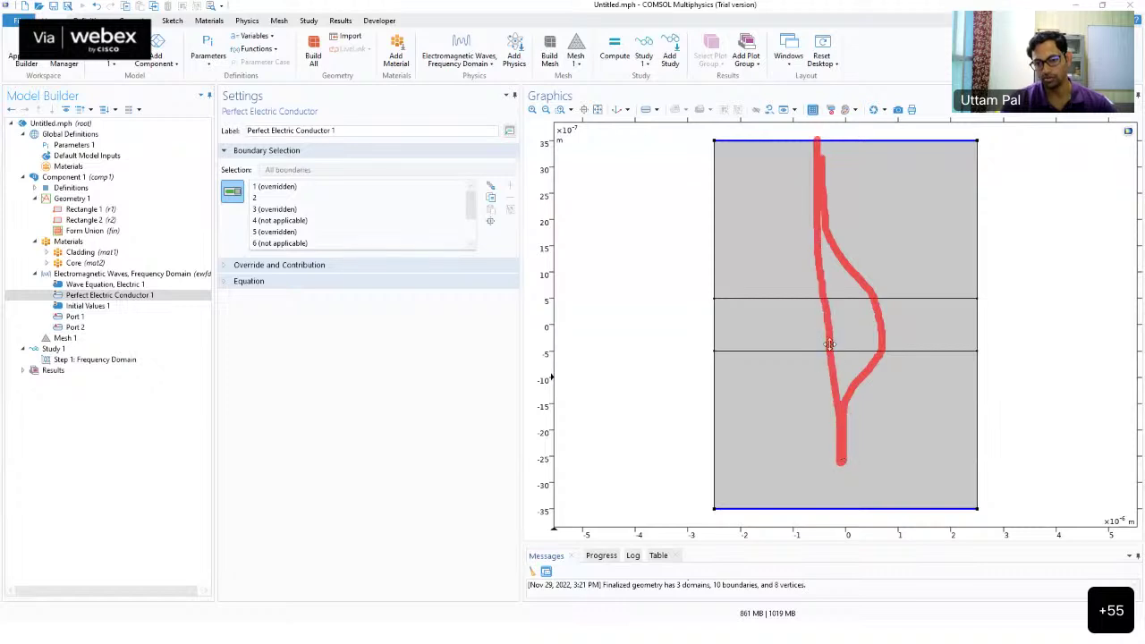
{"action": "mouse_move", "coordinate": [934, 320]}
{"action": "left_mouse_down"}
{"action": "mouse_move", "coordinate": [810, 319]}
{"action": "mouse_move", "coordinate": [945, 319]}
{"action": "mouse_move", "coordinate": [925, 332]}
{"action": "left_mouse_up"}
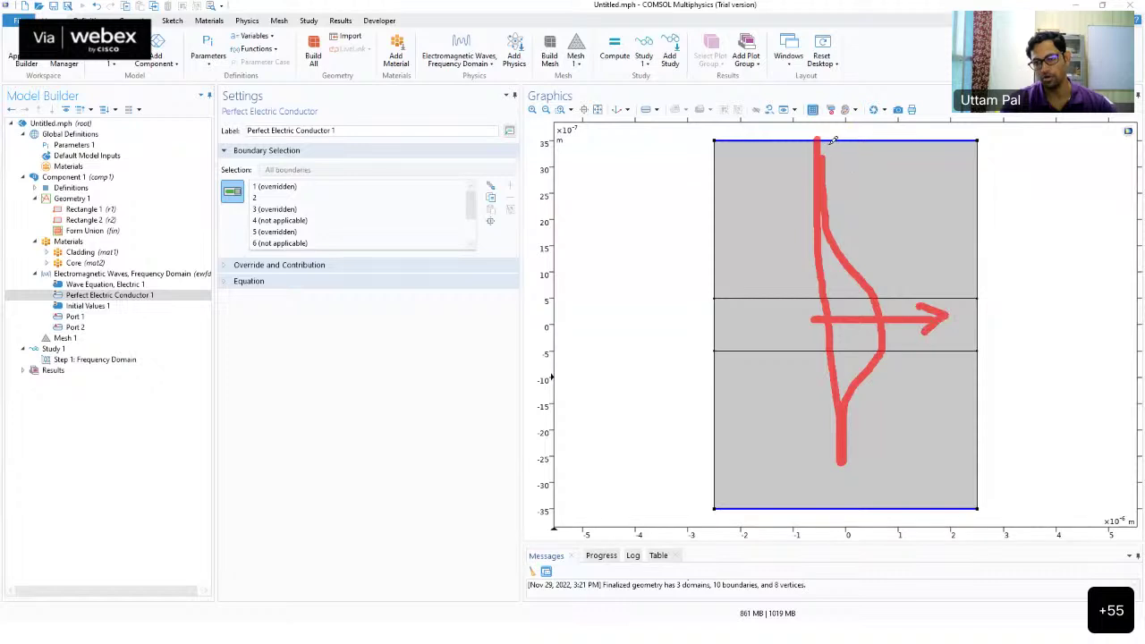
{"action": "mouse_move", "coordinate": [855, 152]}
{"action": "left_mouse_down"}
{"action": "mouse_move", "coordinate": [864, 168]}
{"action": "mouse_move", "coordinate": [857, 150]}
{"action": "left_mouse_up"}
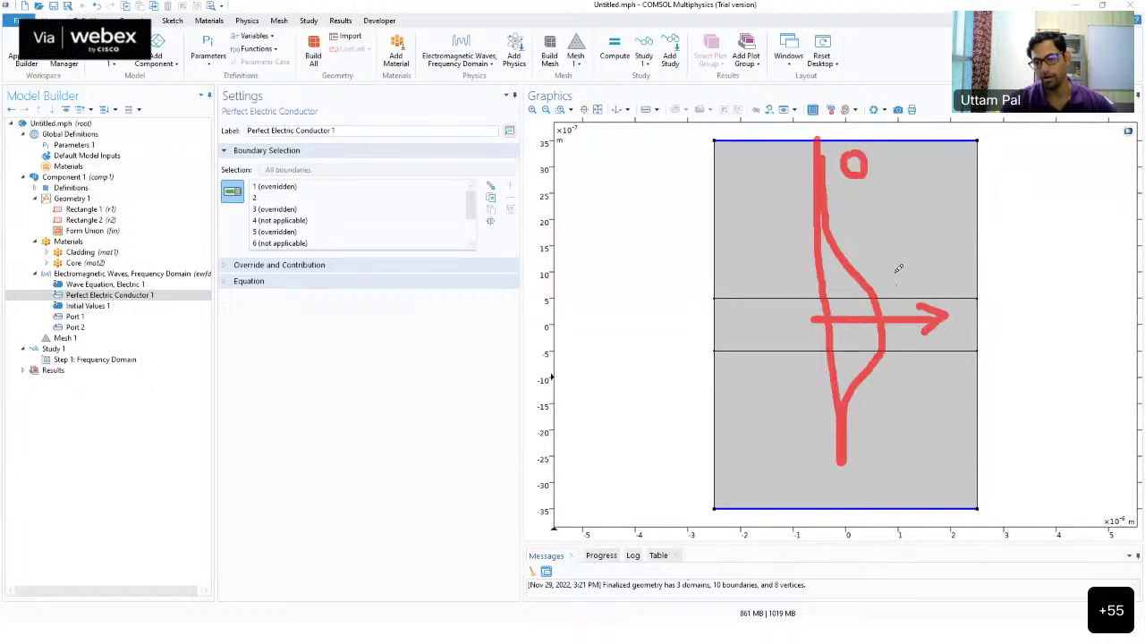
{"action": "mouse_move", "coordinate": [900, 258]}
{"action": "left_mouse_down"}
{"action": "mouse_move", "coordinate": [886, 299]}
{"action": "mouse_move", "coordinate": [900, 288]}
{"action": "left_mouse_up"}
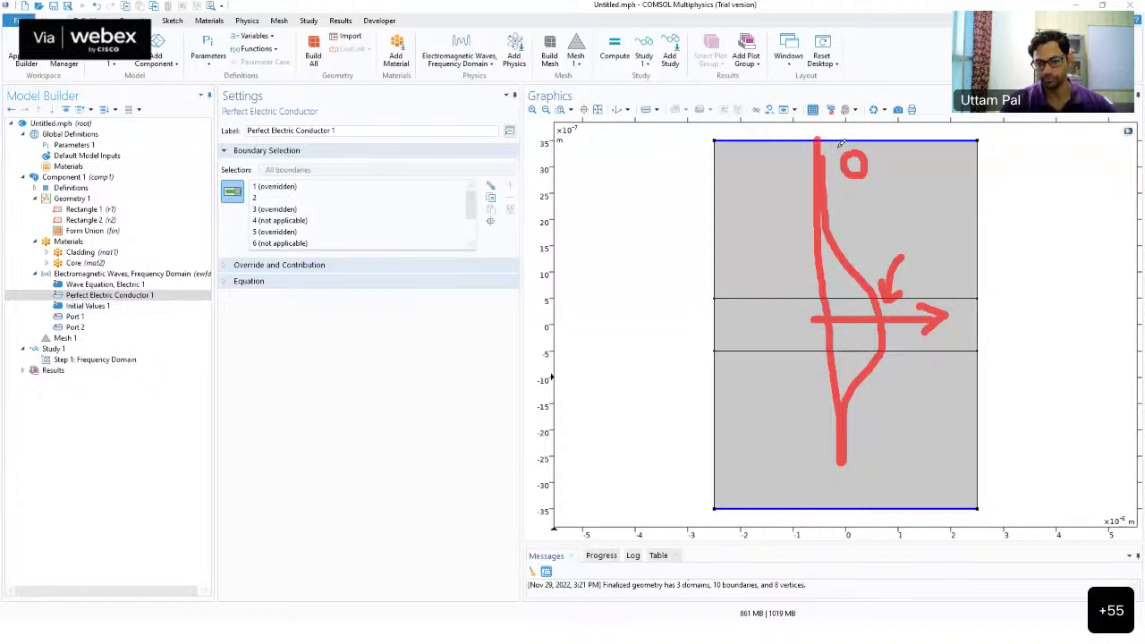
{"action": "mouse_move", "coordinate": [890, 161]}
{"action": "left_mouse_down"}
{"action": "mouse_move", "coordinate": [932, 193]}
{"action": "mouse_move", "coordinate": [948, 188]}
{"action": "mouse_move", "coordinate": [940, 155]}
{"action": "mouse_move", "coordinate": [894, 179]}
{"action": "left_mouse_up"}
{"action": "left_click_drag", "start_coordinate": [921, 141], "coordinate": [953, 170]}
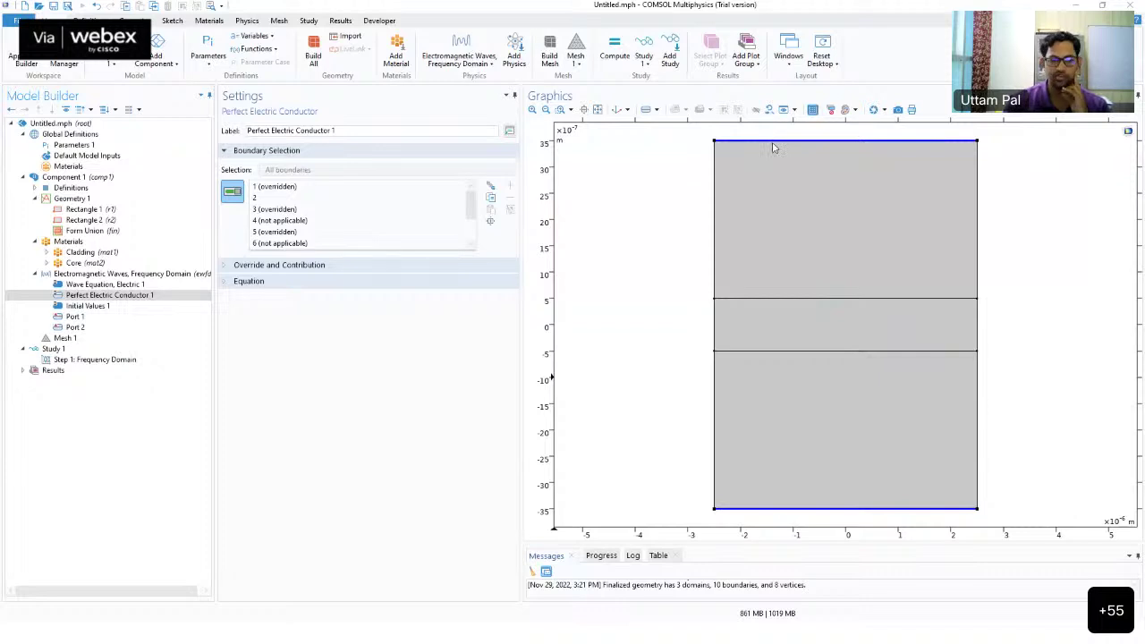
Add a global parameter lda0 with the expression 1550[nm] to Parameters 1
{"action": "left_click", "coordinate": [72, 340]}
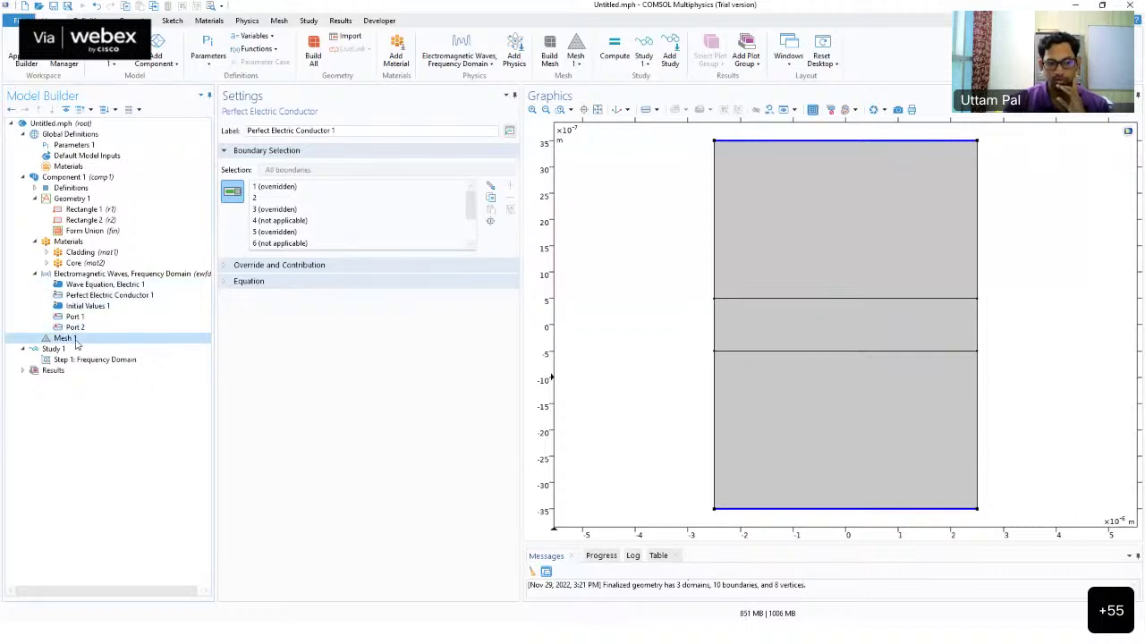
{"action": "left_click", "coordinate": [79, 145]}
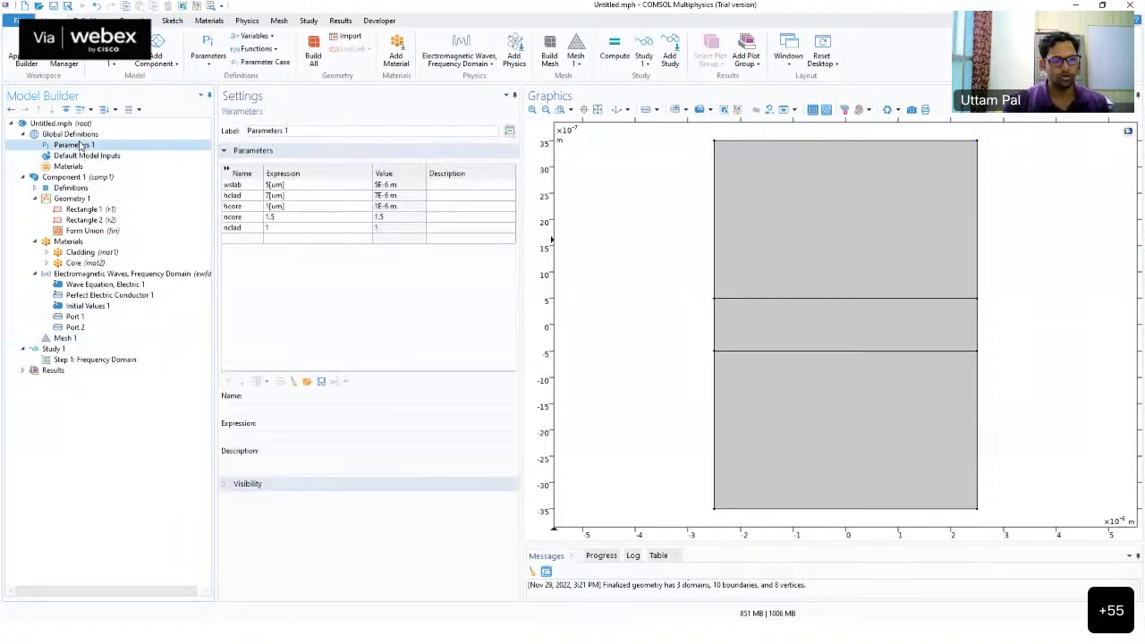
{"action": "left_click", "coordinate": [231, 240]}
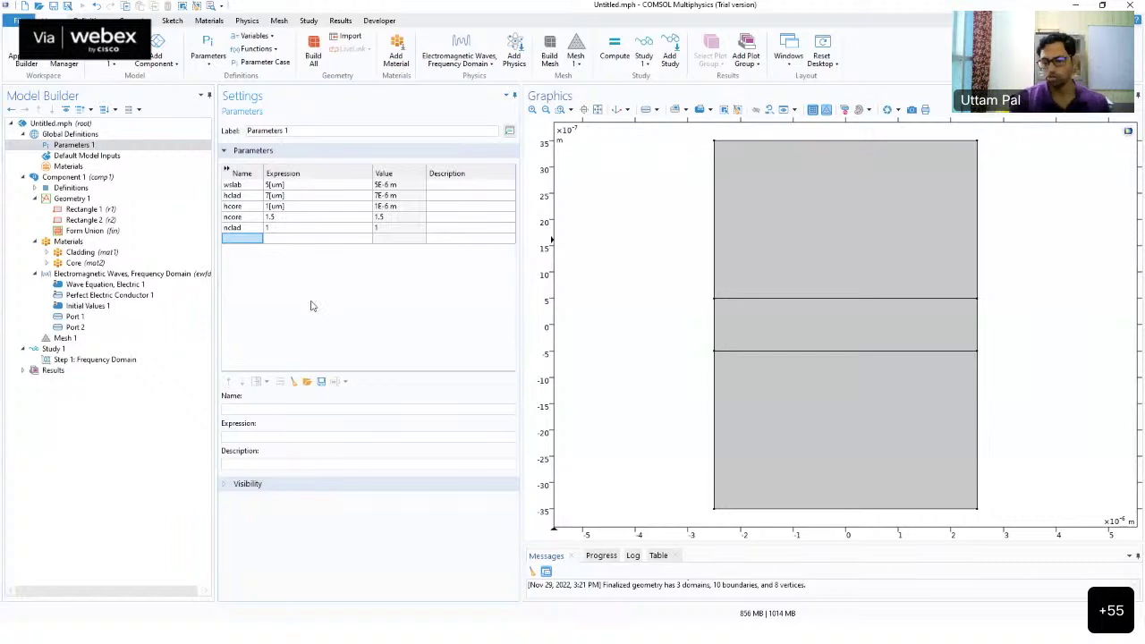
{"action": "type", "text": "lda0"}
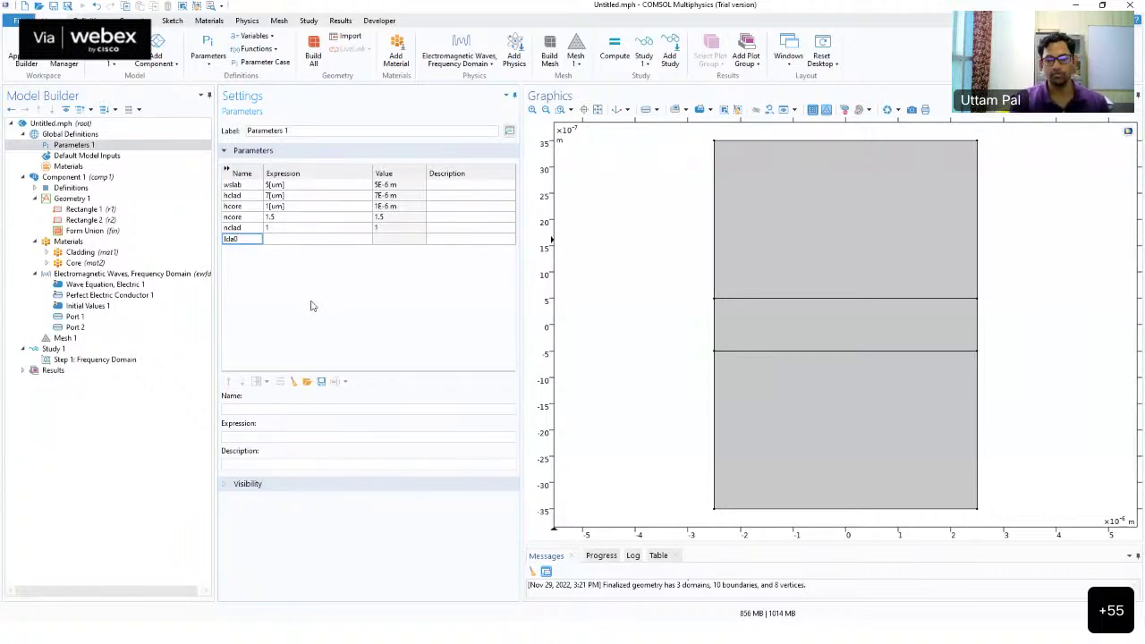
{"action": "key", "text": "Tab"}
{"action": "type", "text": "1"}
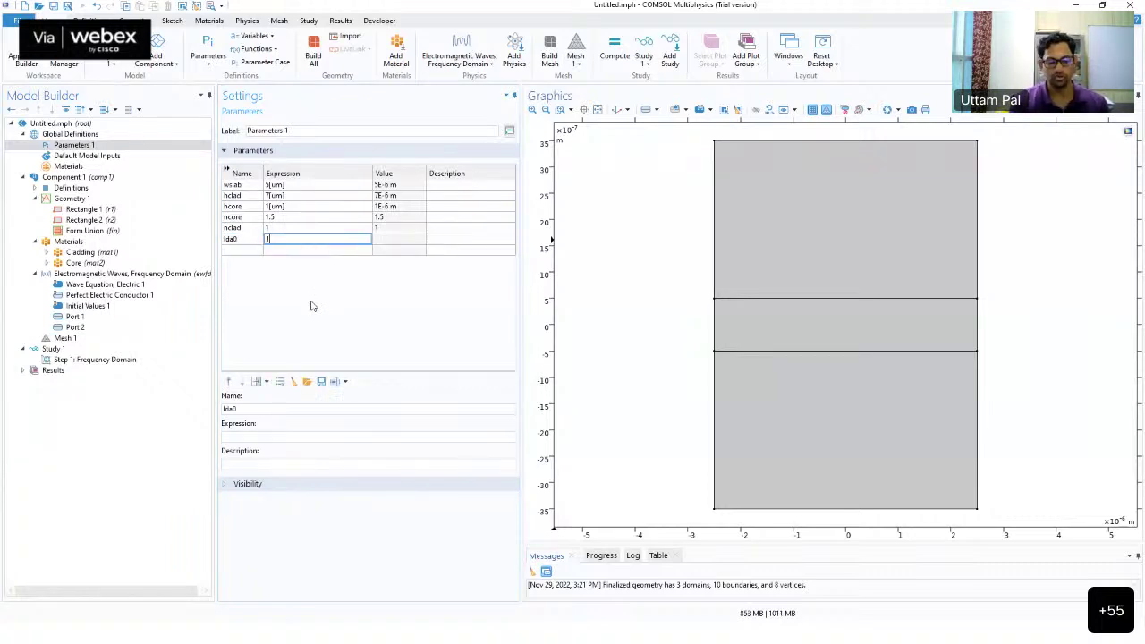
{"action": "type", "text": "550"}
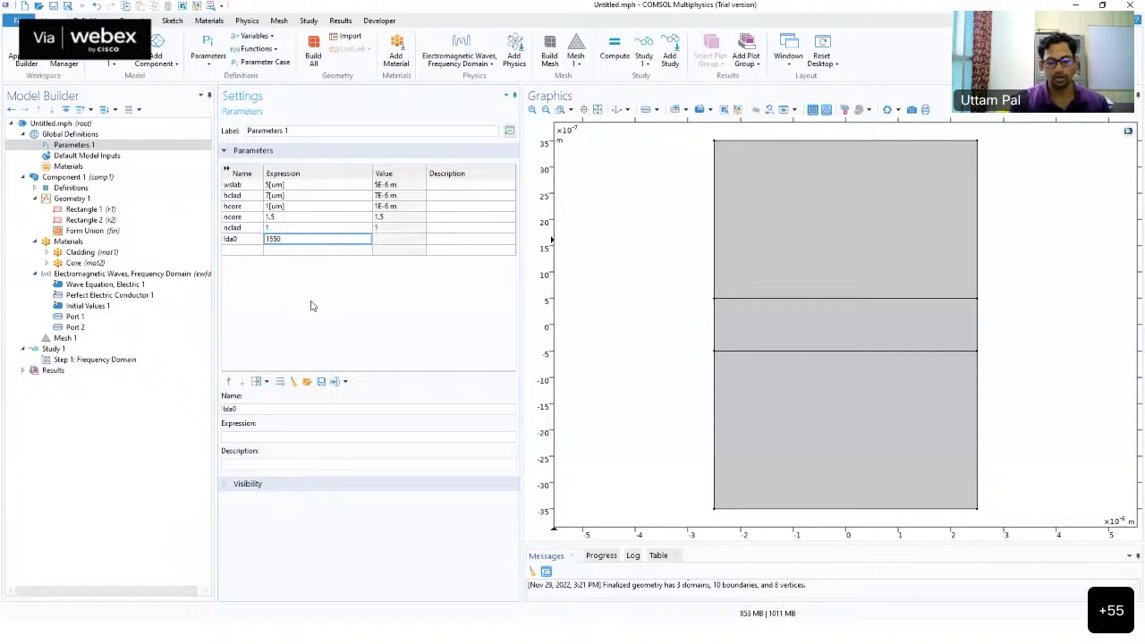
{"action": "type", "text": "[nm]"}
{"action": "key", "text": "Return"}
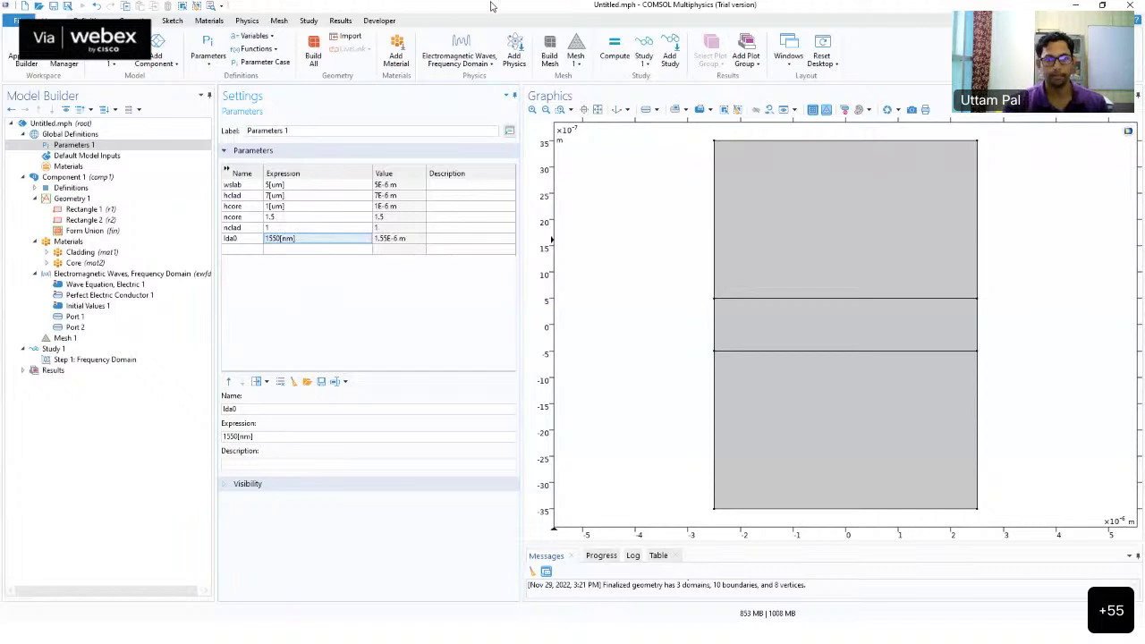
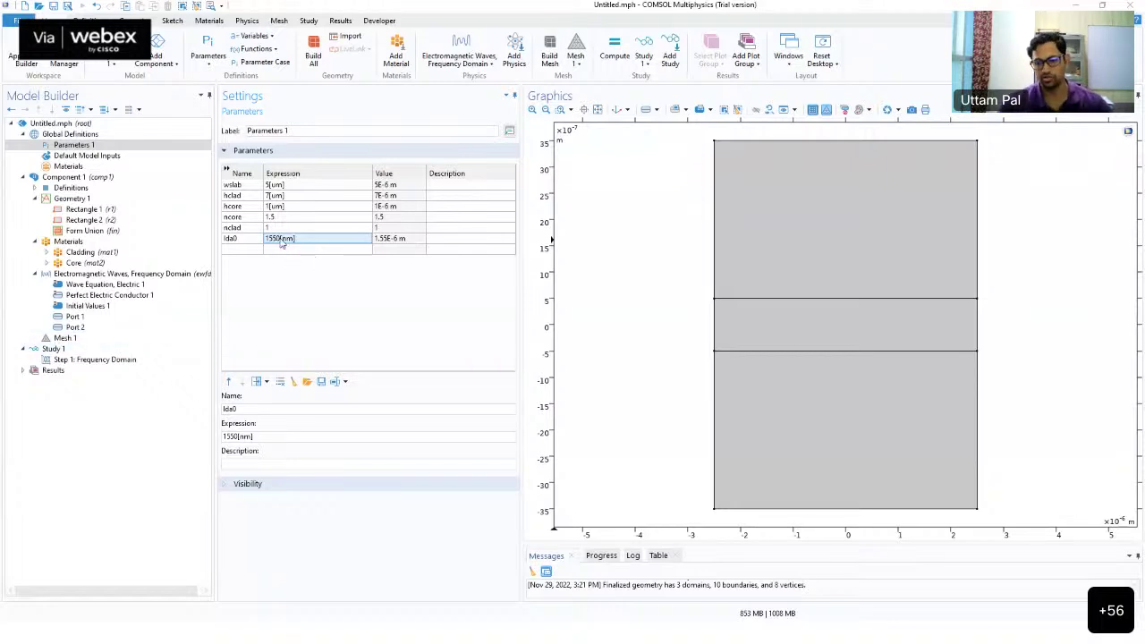
Set the frequencies of the Frequency Domain study step to c_const/lda0
{"action": "left_click", "coordinate": [83, 361]}
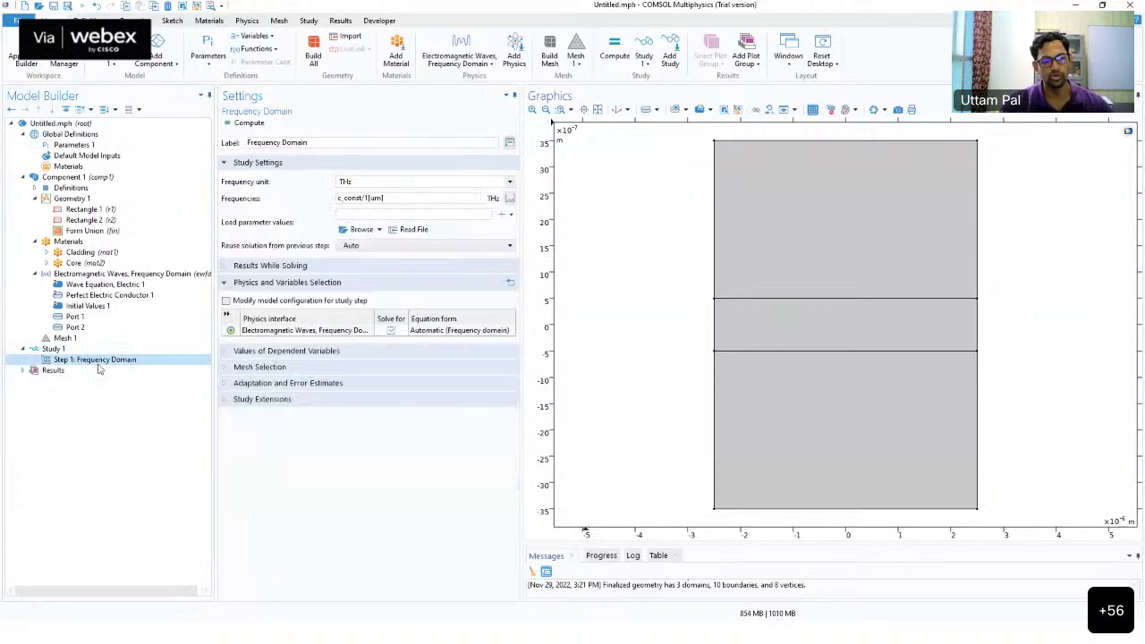
{"action": "left_click", "coordinate": [371, 198]}
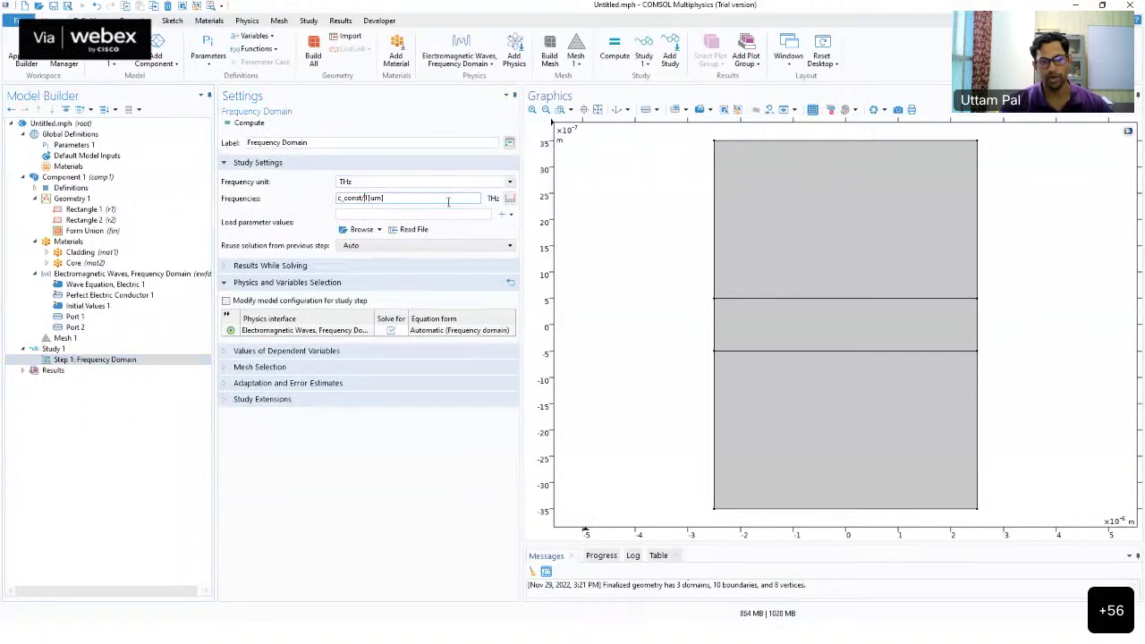
{"action": "left_click_drag", "start_coordinate": [363, 197], "coordinate": [385, 198]}
{"action": "key", "text": "BackSpace"}
{"action": "type", "text": "lda0"}
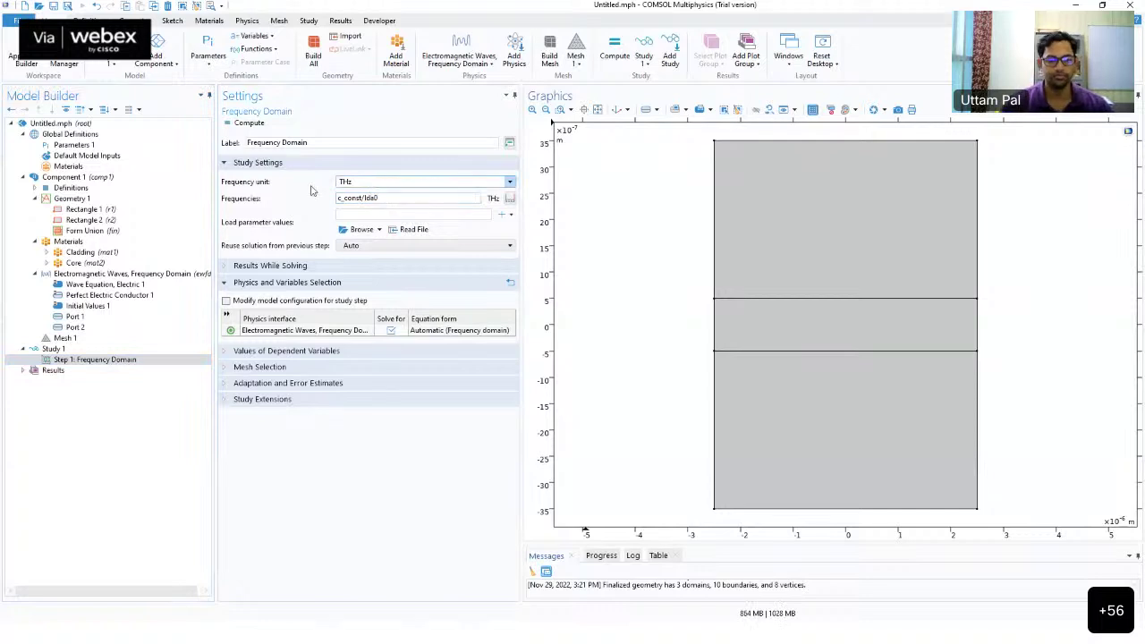
{"action": "left_click", "coordinate": [277, 237]}
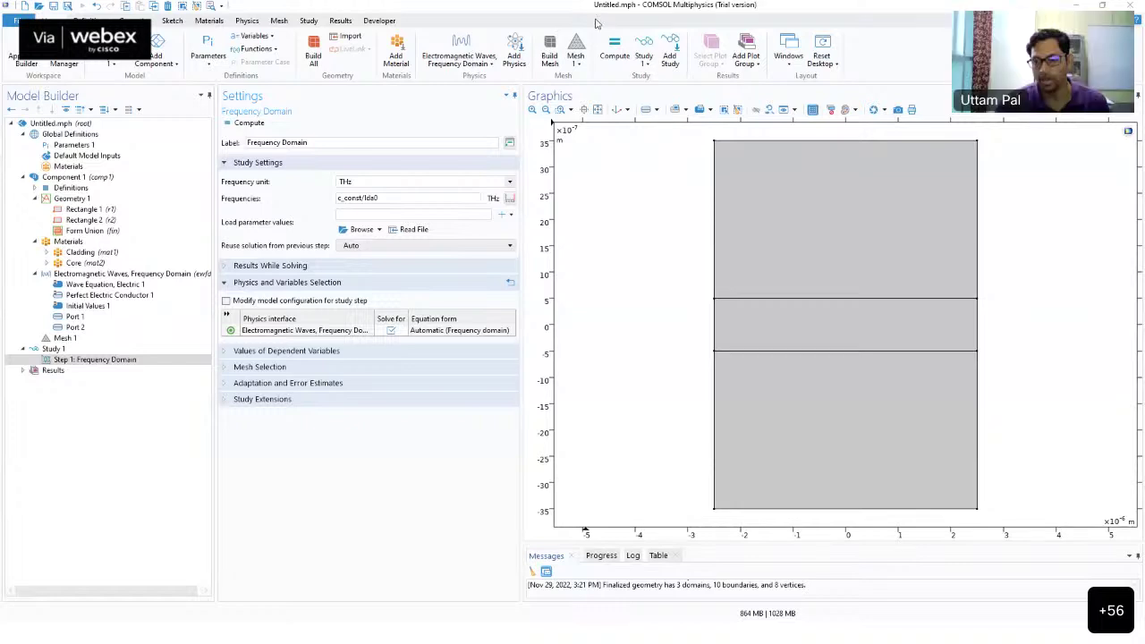
Review the Frequency Domain step and the port type and excitation settings of Port 1 and Port 2
{"action": "left_click", "coordinate": [90, 361]}
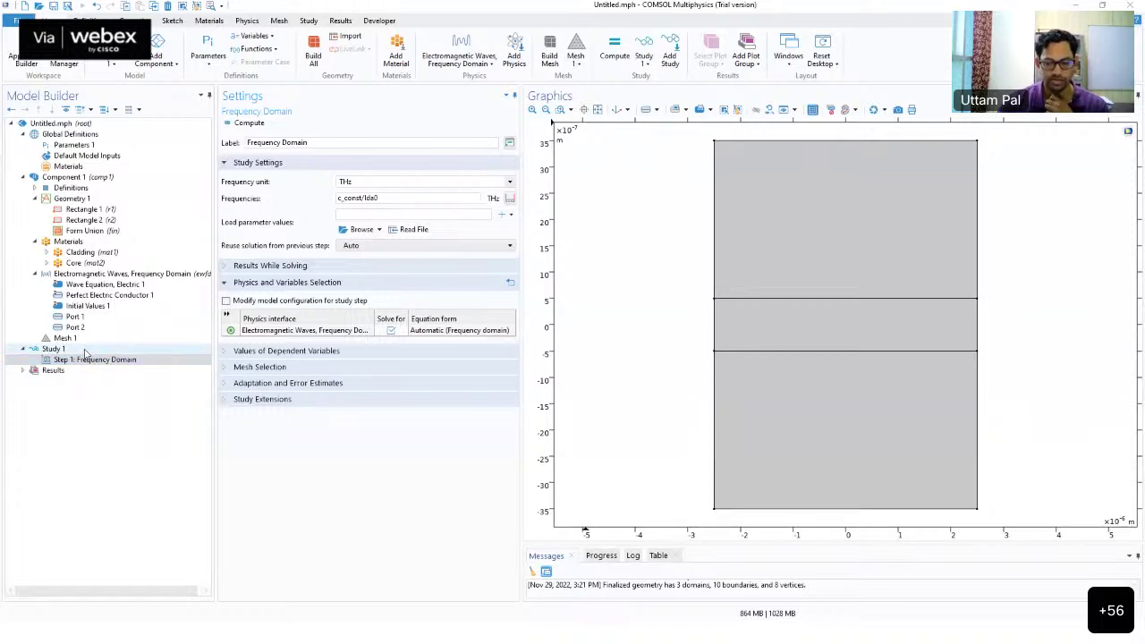
{"action": "left_click", "coordinate": [75, 317]}
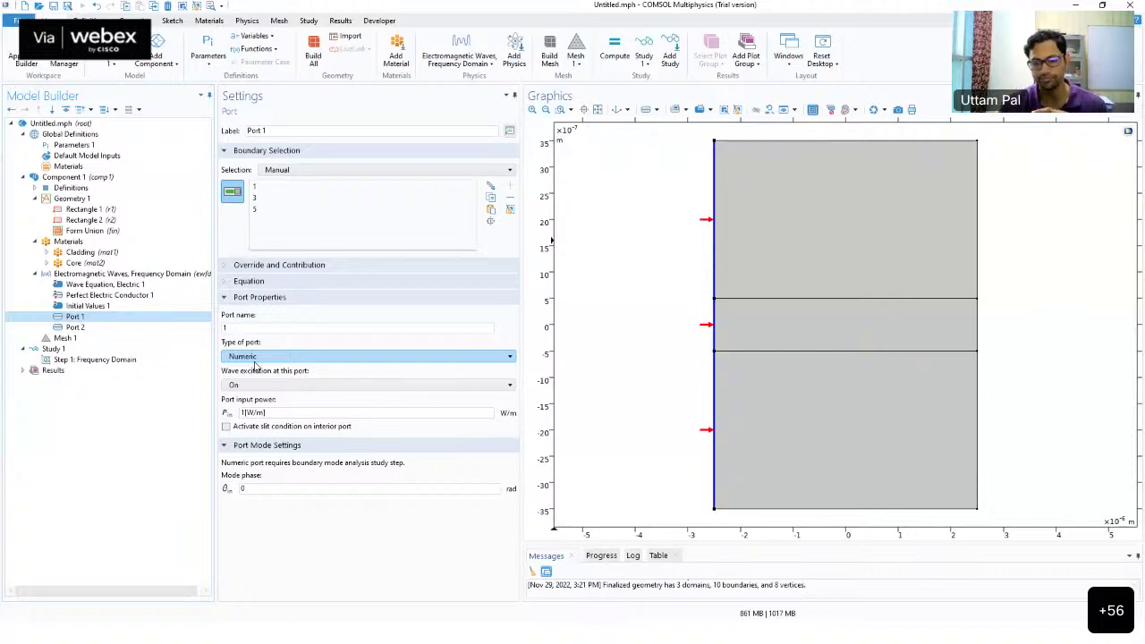
{"action": "left_click", "coordinate": [100, 328]}
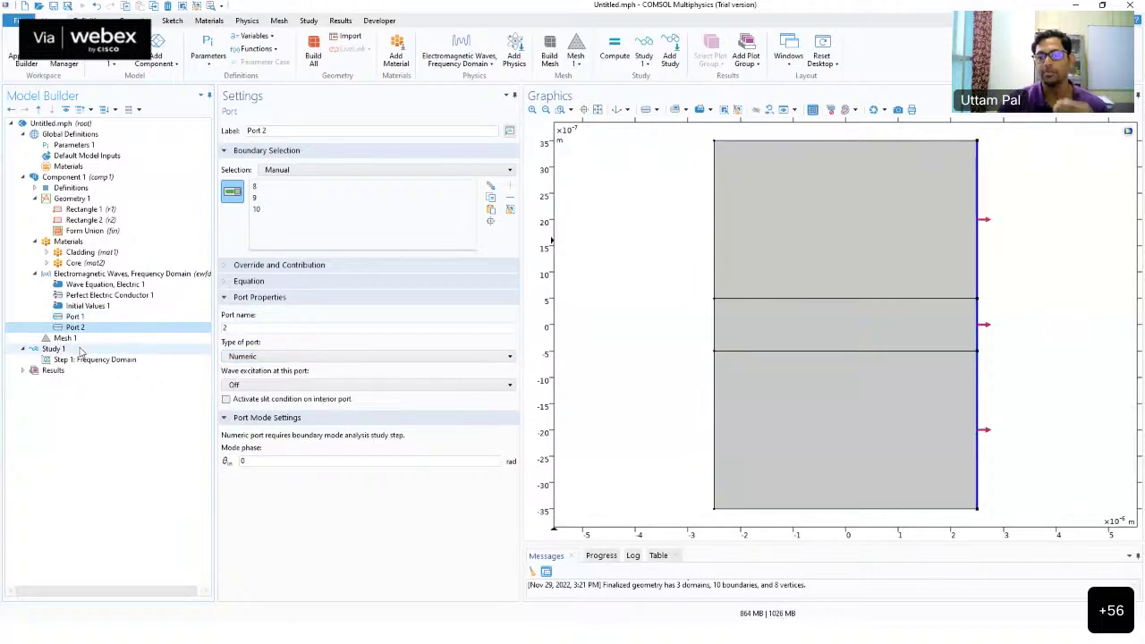
Bring up the study step types that can be added to Study 1
{"action": "left_click", "coordinate": [54, 349]}
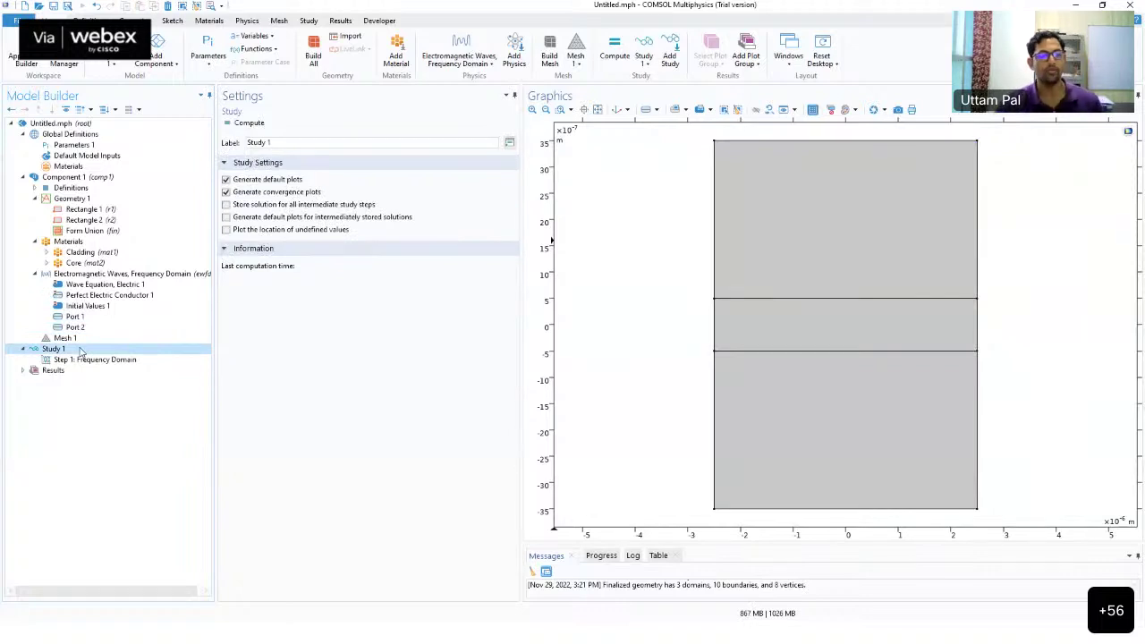
{"action": "left_click", "coordinate": [81, 349]}
{"action": "right_click", "coordinate": [81, 349]}
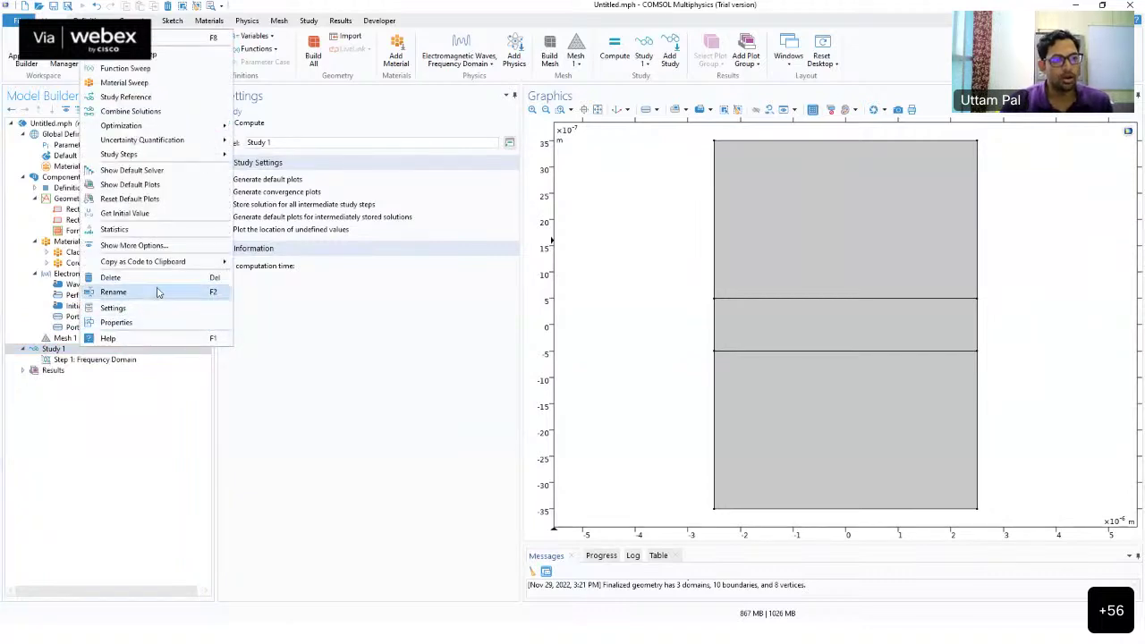
{"action": "left_click", "coordinate": [179, 155]}
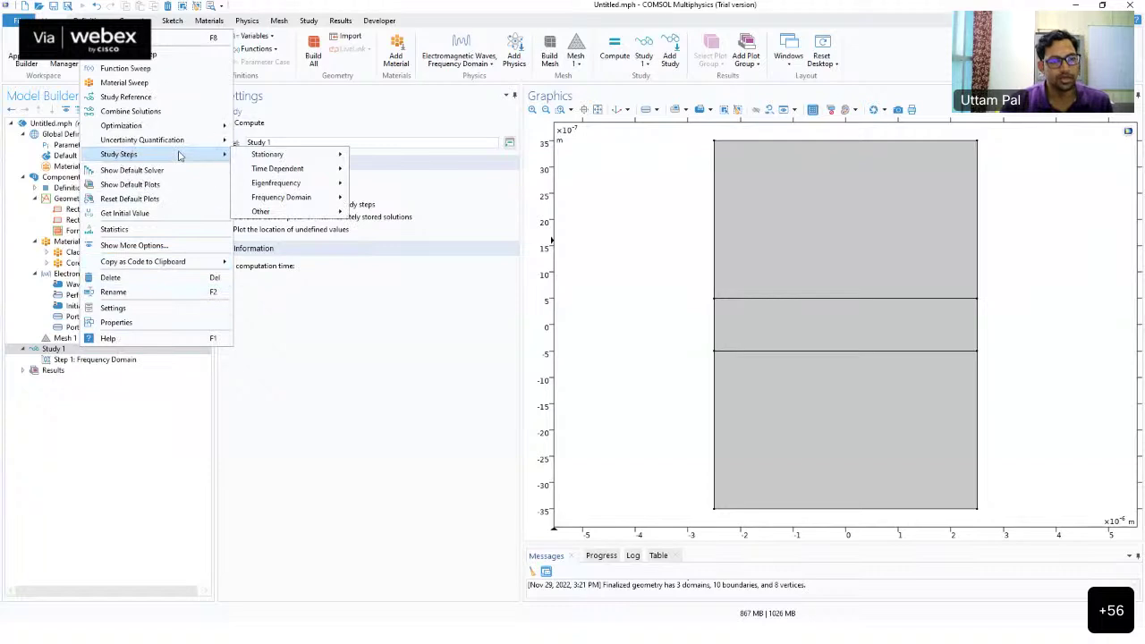
Add a Boundary Mode Analysis study step to Study 1
{"action": "mouse_move", "coordinate": [306, 212]}
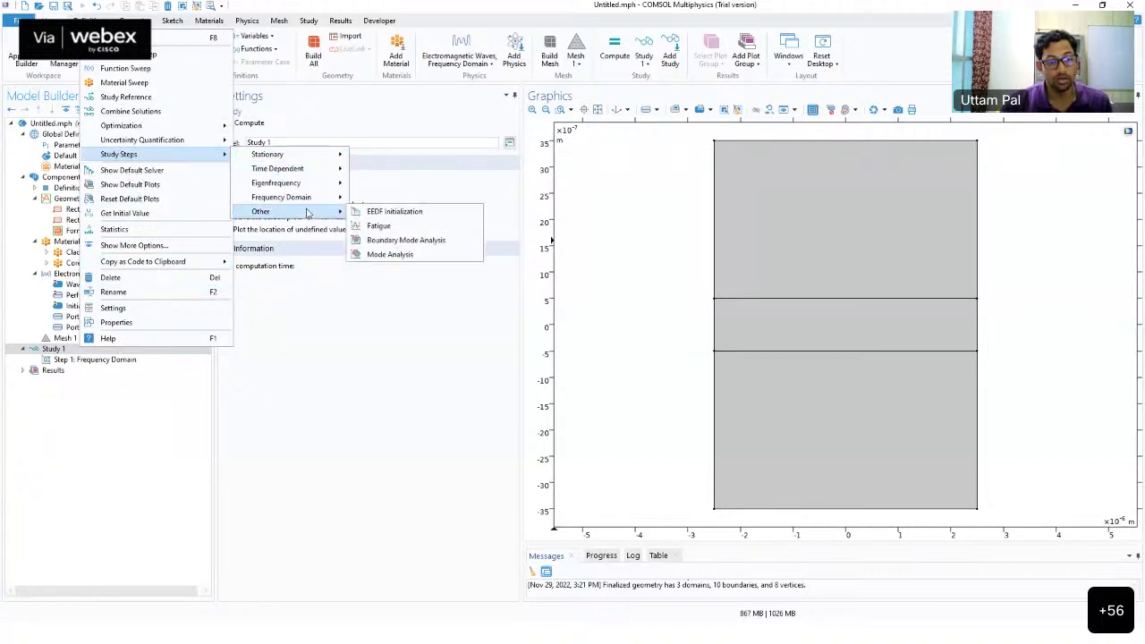
{"action": "left_click", "coordinate": [410, 241]}
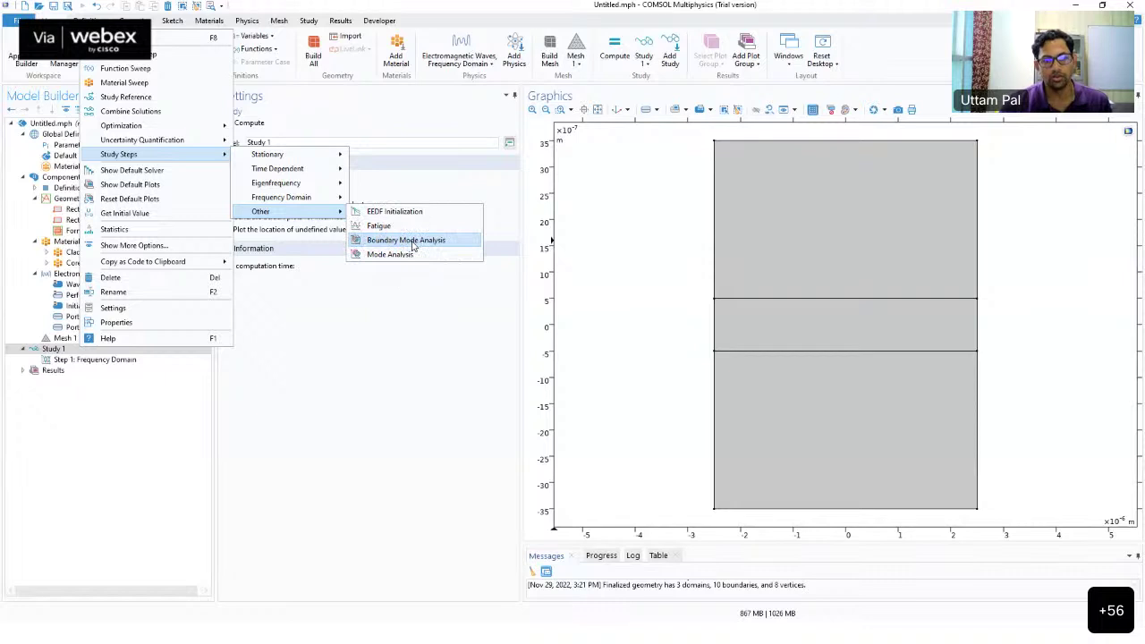
{"action": "left_click", "coordinate": [414, 243]}
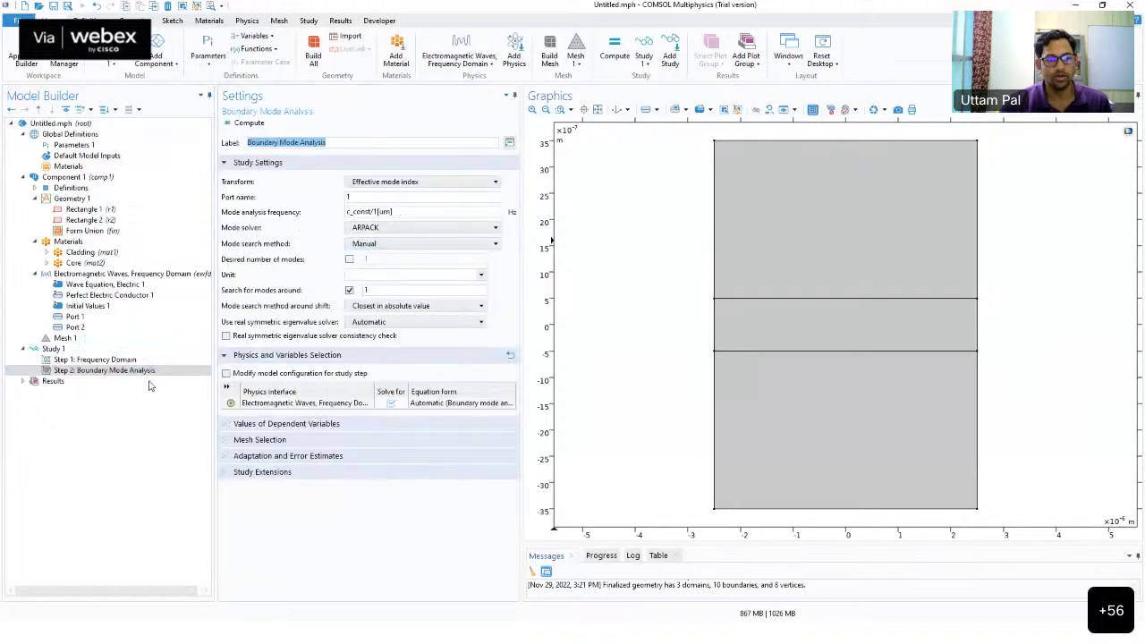
{"action": "left_click", "coordinate": [71, 354]}
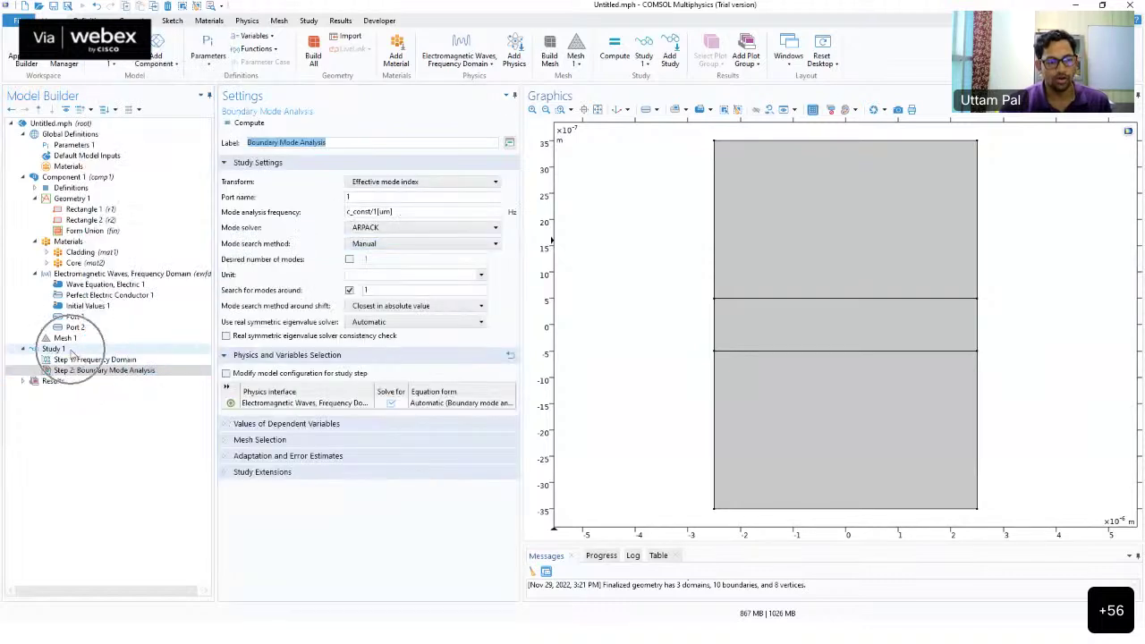
{"action": "right_click", "coordinate": [67, 349]}
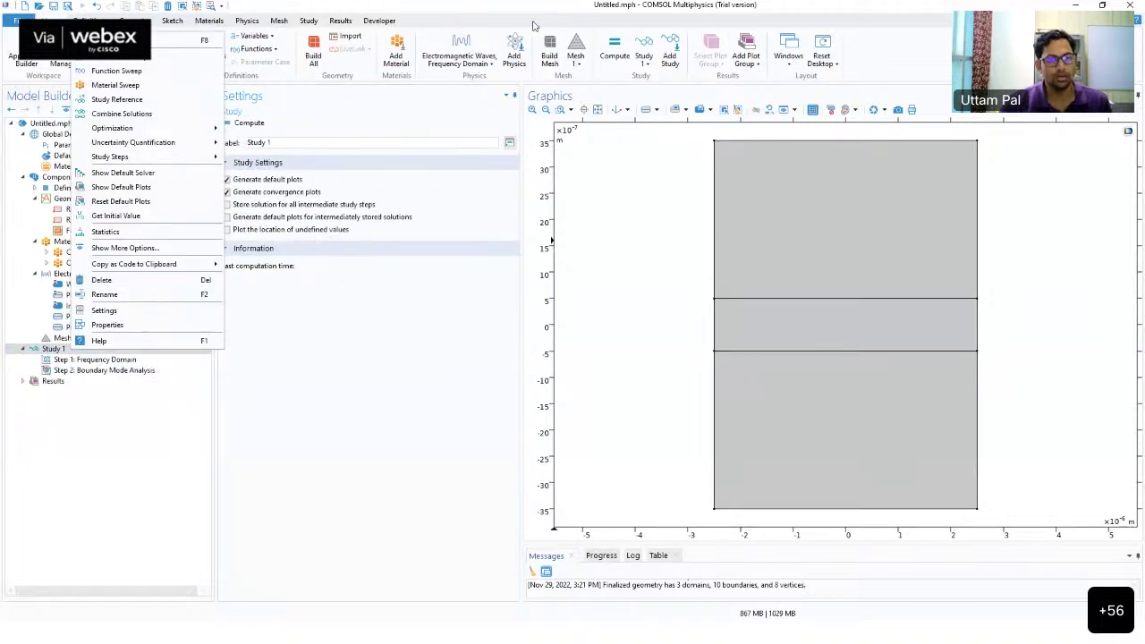
{"action": "mouse_move", "coordinate": [166, 160]}
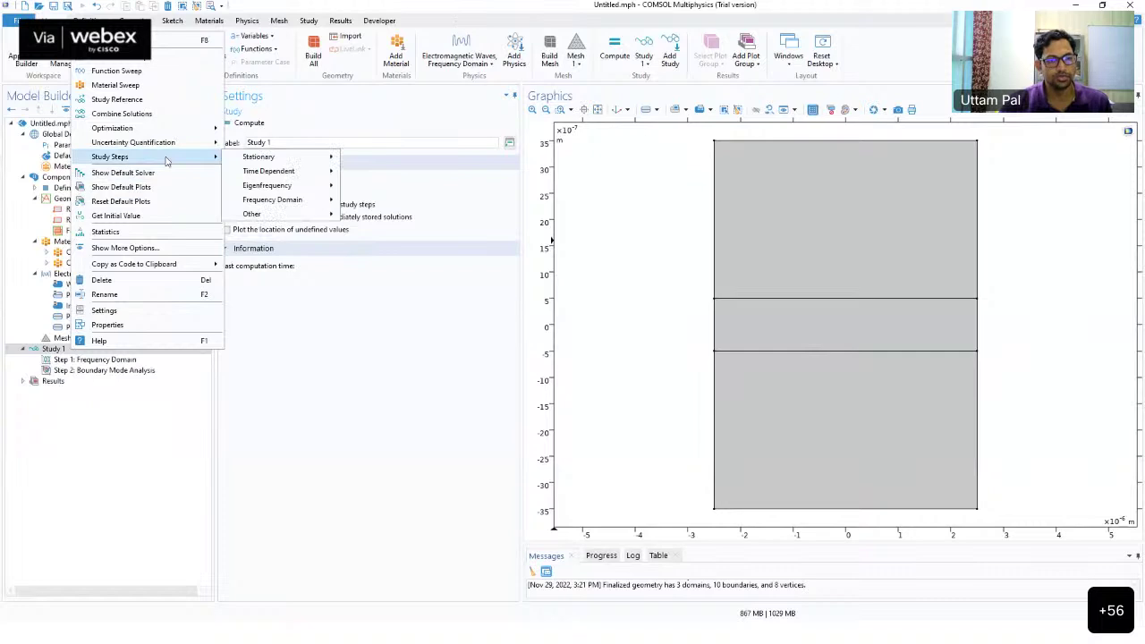
{"action": "mouse_move", "coordinate": [286, 215]}
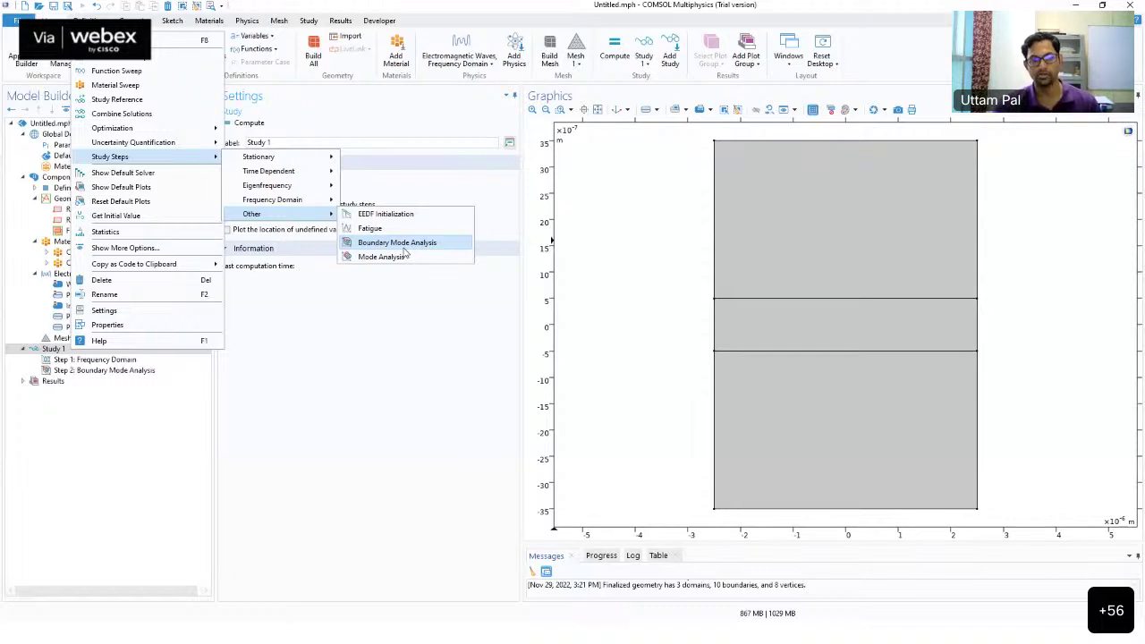
{"action": "left_click", "coordinate": [403, 252]}
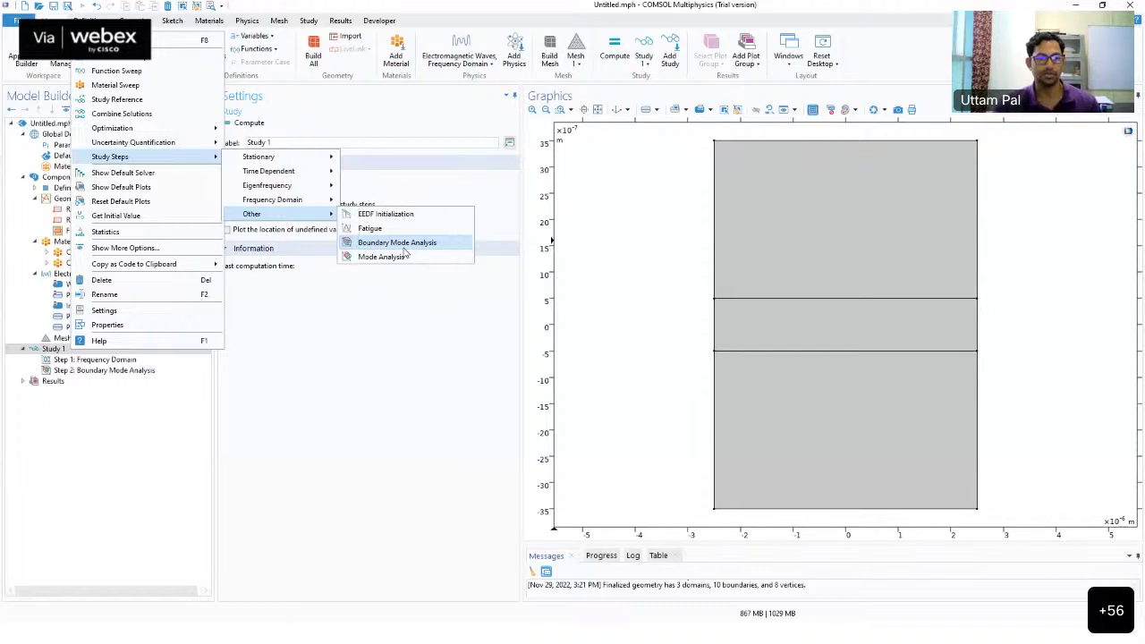
{"action": "left_click", "coordinate": [403, 250]}
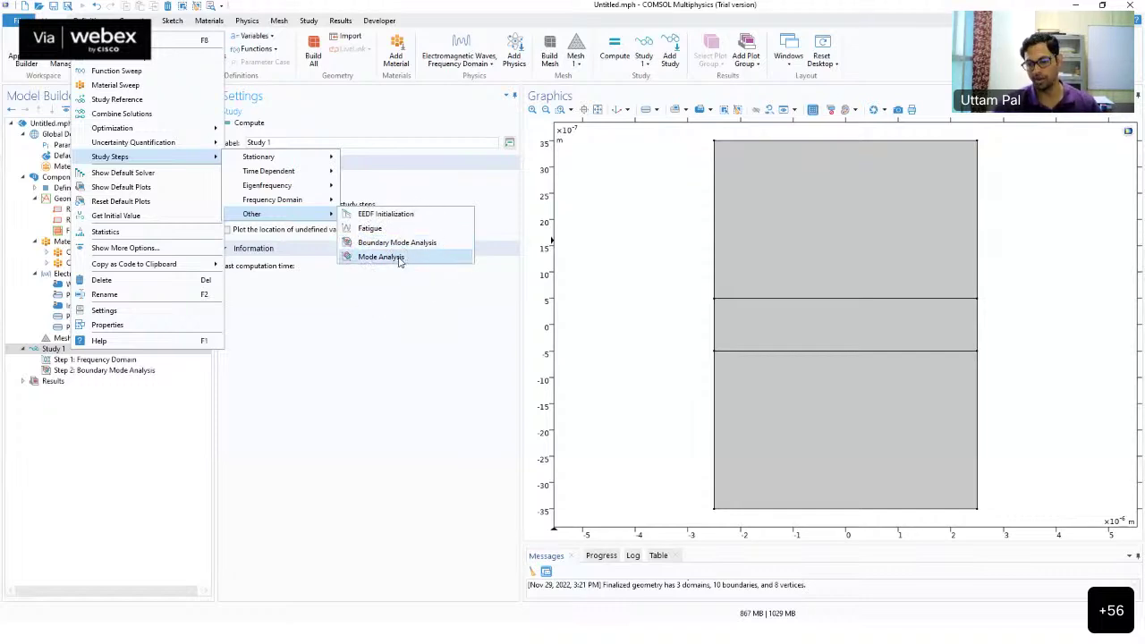
{"action": "left_click", "coordinate": [388, 313]}
Set the mode analysis frequency of the Boundary Mode Analysis step to c_const/lda0
{"action": "left_click", "coordinate": [125, 371]}
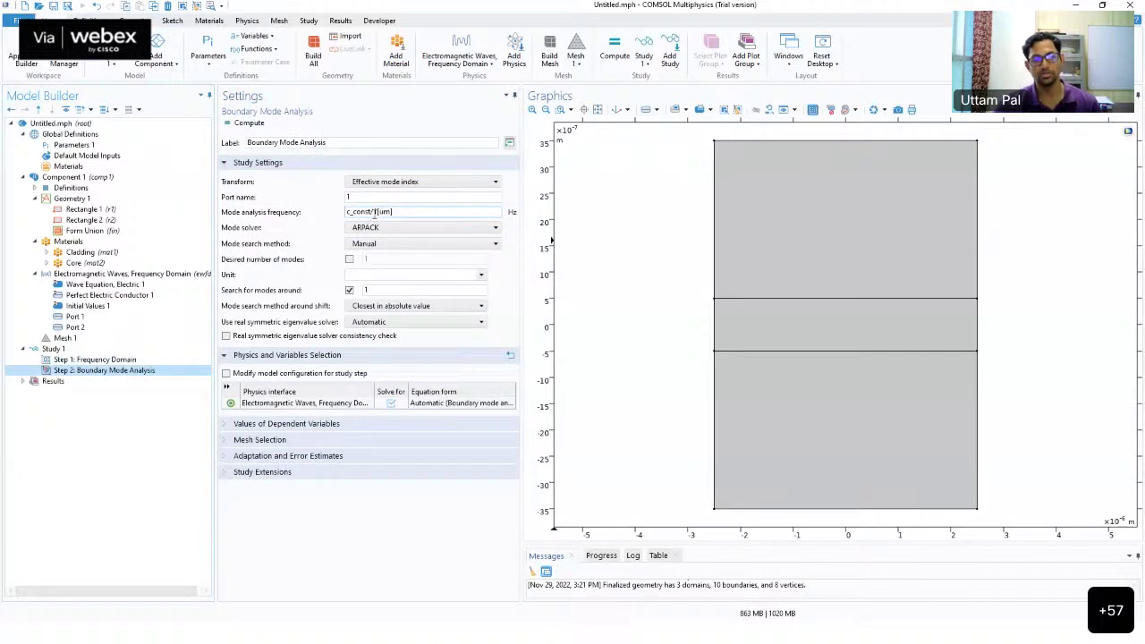
{"action": "left_click_drag", "start_coordinate": [374, 212], "coordinate": [468, 217]}
{"action": "type", "text": "lda0"}
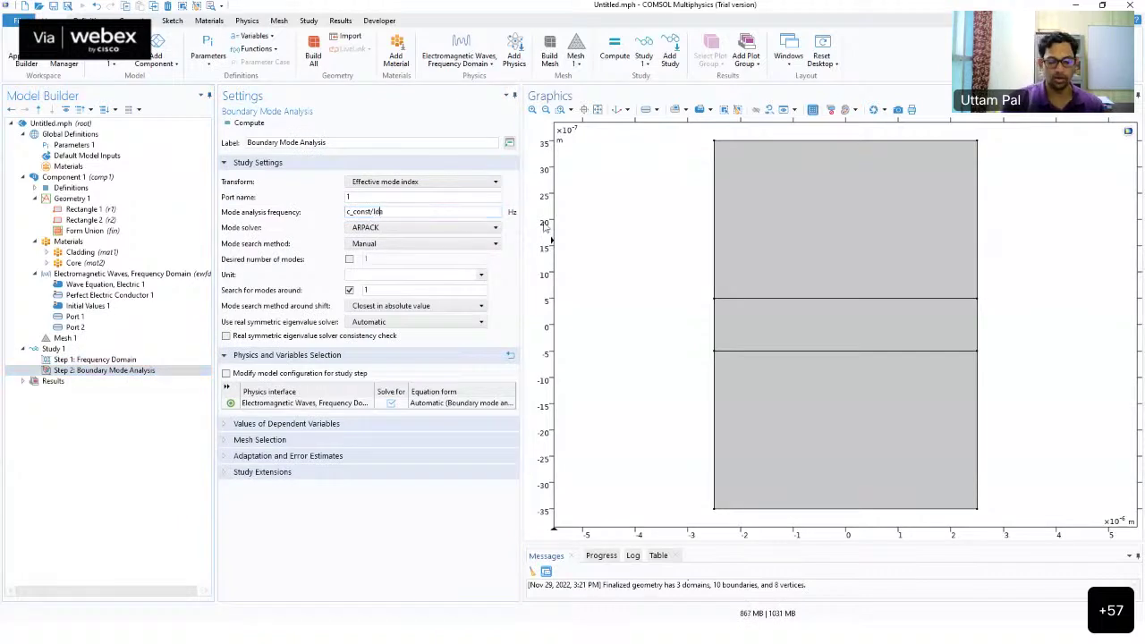
{"action": "left_click", "coordinate": [403, 210]}
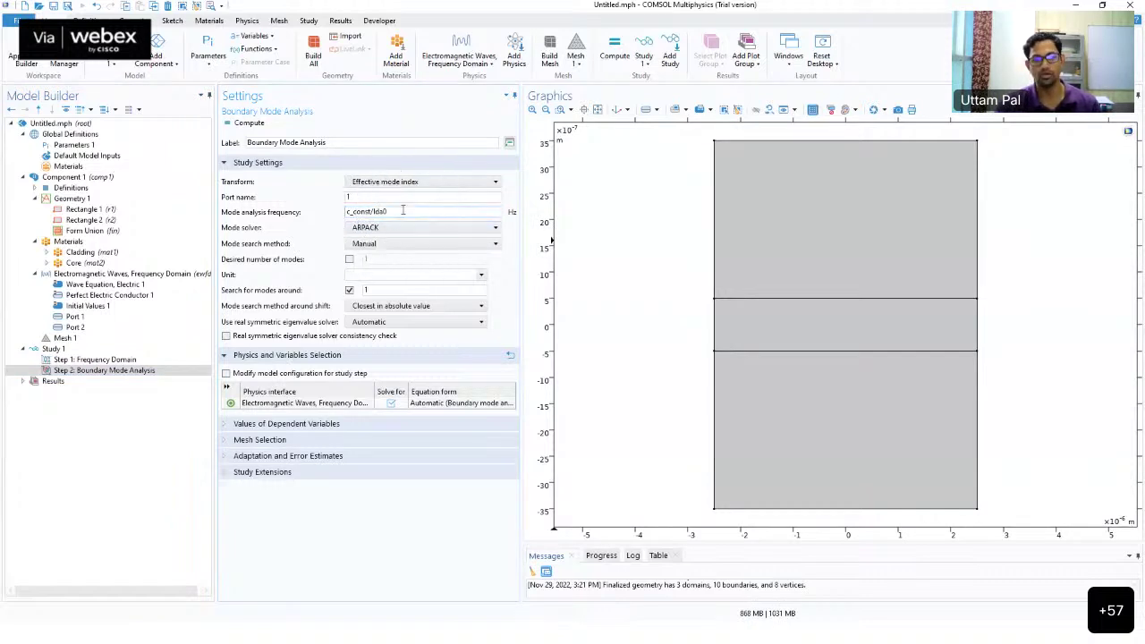
{"action": "left_click", "coordinate": [402, 210]}
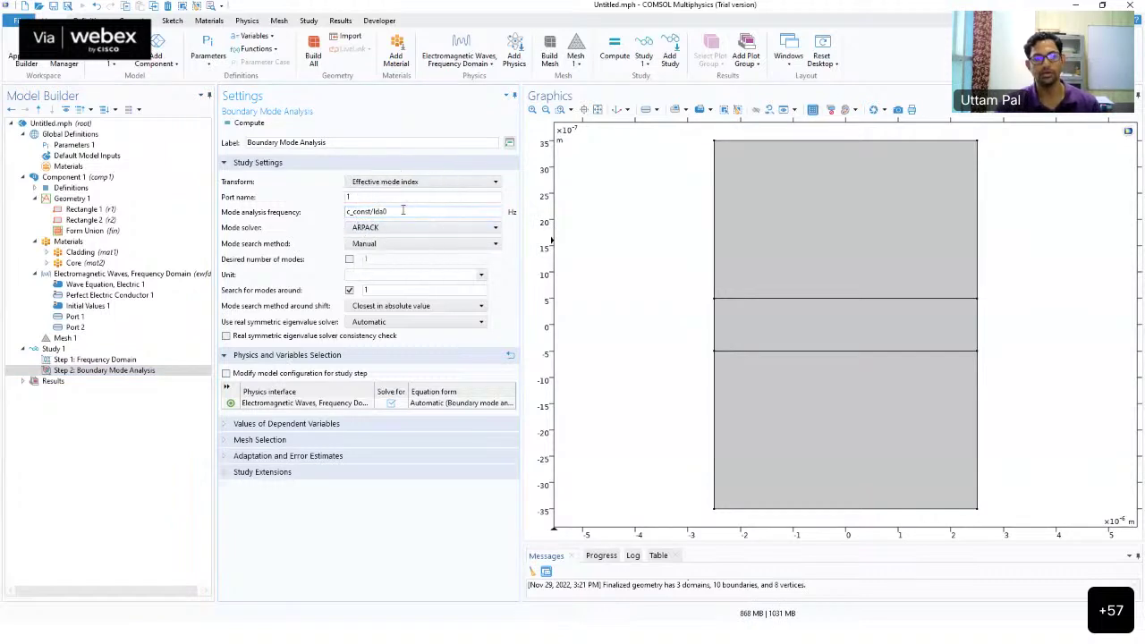
Set the Boundary Mode Analysis step to search for modes around 1.5
{"action": "left_click", "coordinate": [376, 288]}
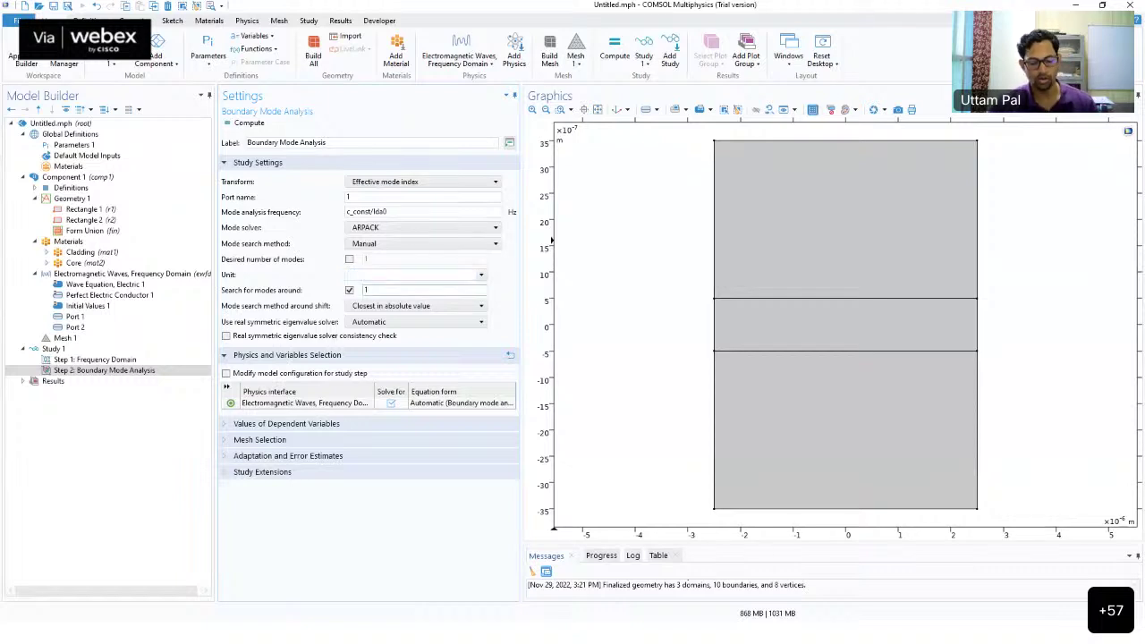
{"action": "type", "text": ".5"}
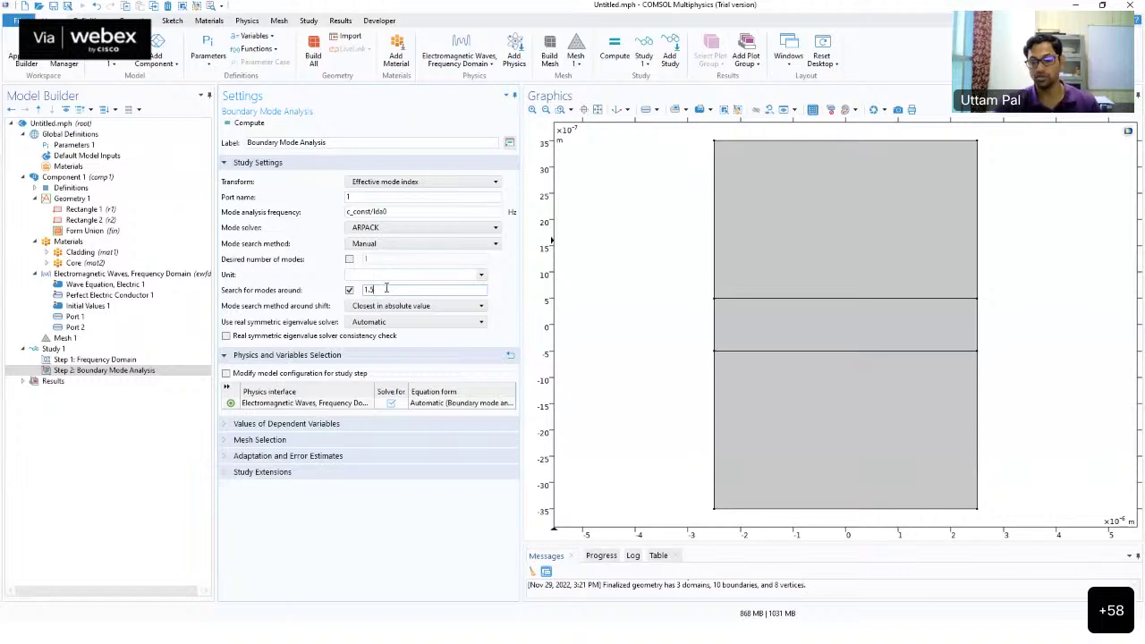
{"action": "double_click", "coordinate": [375, 289]}
{"action": "left_click", "coordinate": [255, 294]}
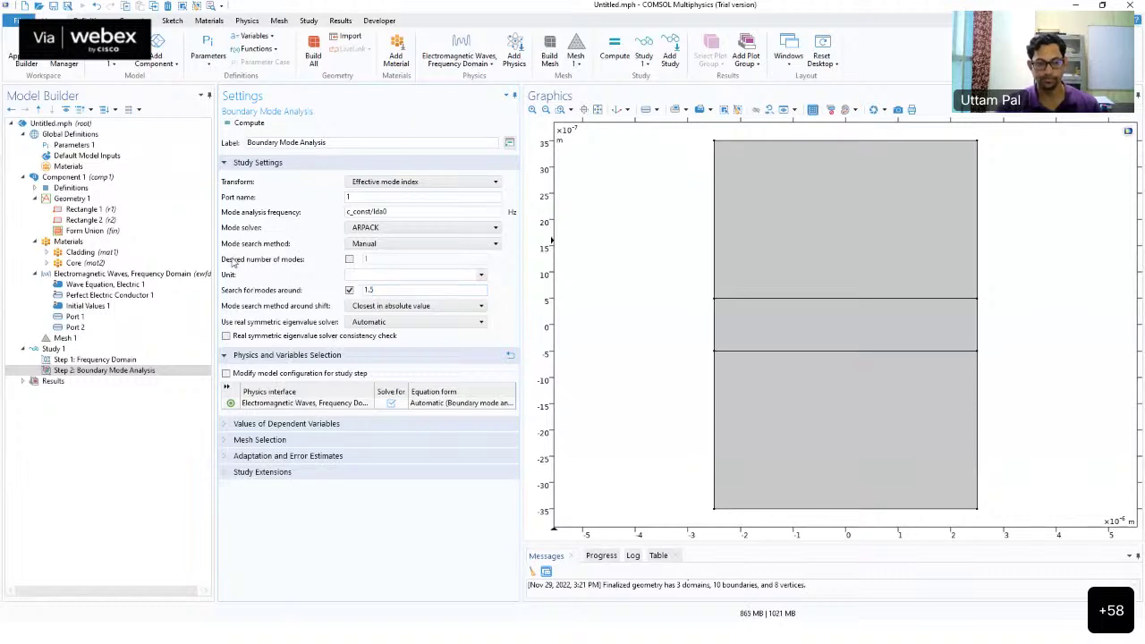
{"action": "left_click", "coordinate": [421, 306]}
{"action": "left_click", "coordinate": [381, 275]}
{"action": "left_click", "coordinate": [380, 289]}
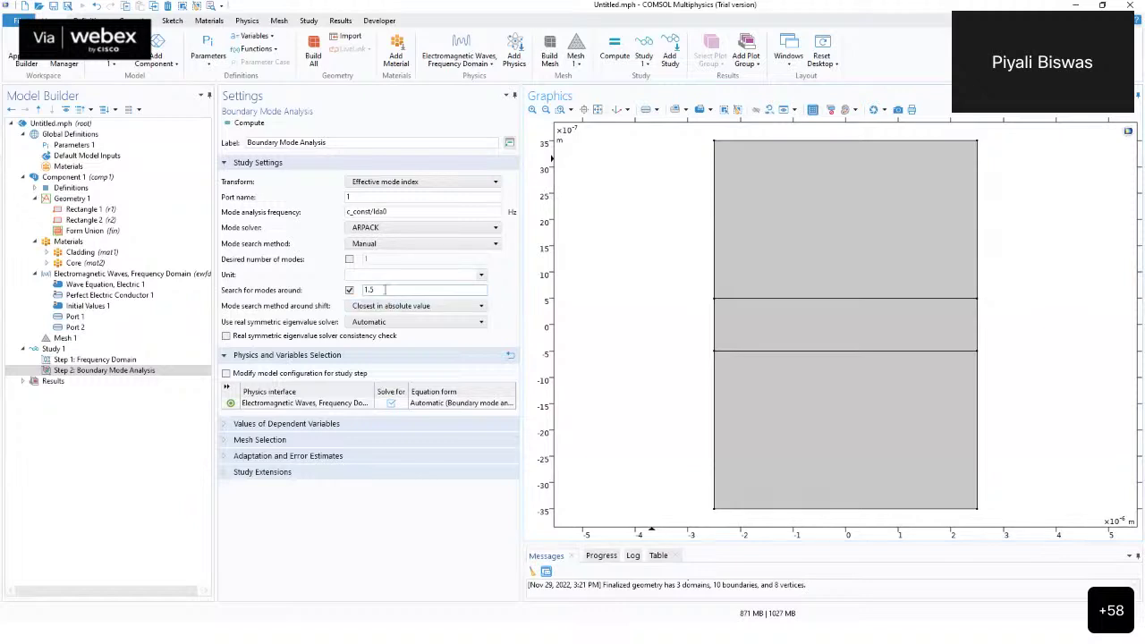
Set the Boundary Mode Analysis step to search for modes around ncore
{"action": "left_click_drag", "start_coordinate": [387, 291], "coordinate": [315, 286]}
{"action": "type", "text": "ncore"}
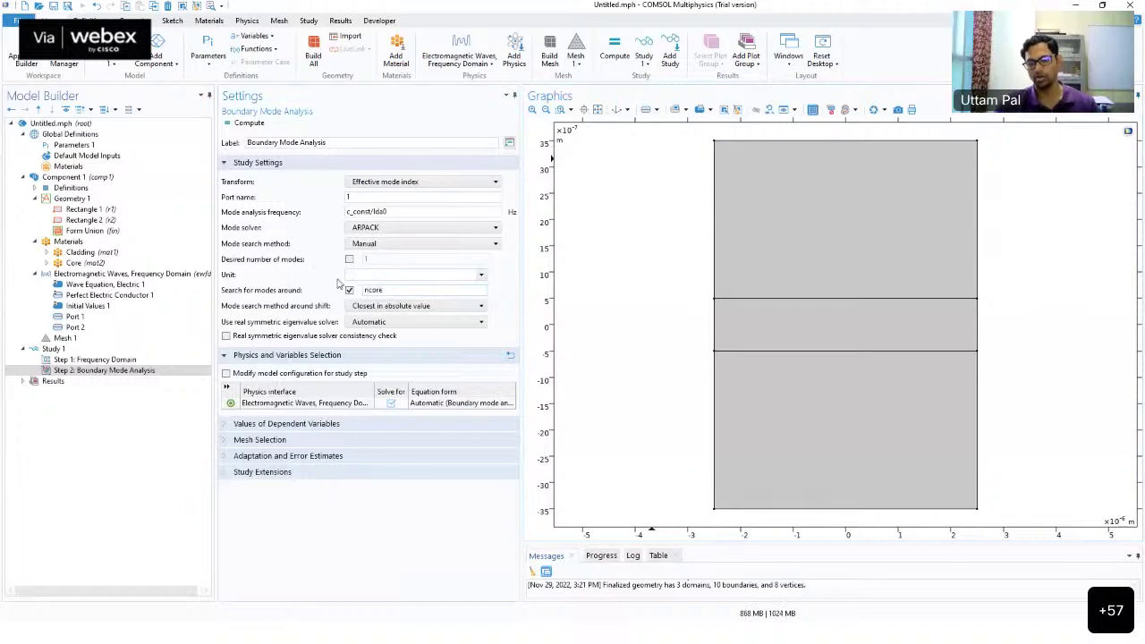
{"action": "left_click_drag", "start_coordinate": [394, 291], "coordinate": [286, 285]}
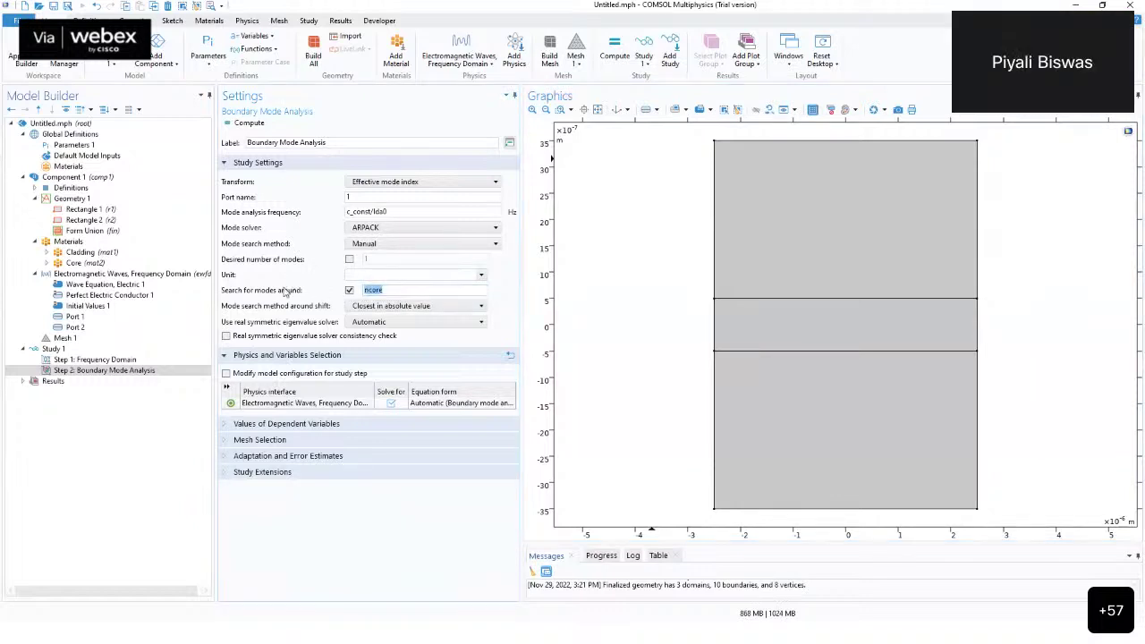
{"action": "left_click", "coordinate": [286, 295]}
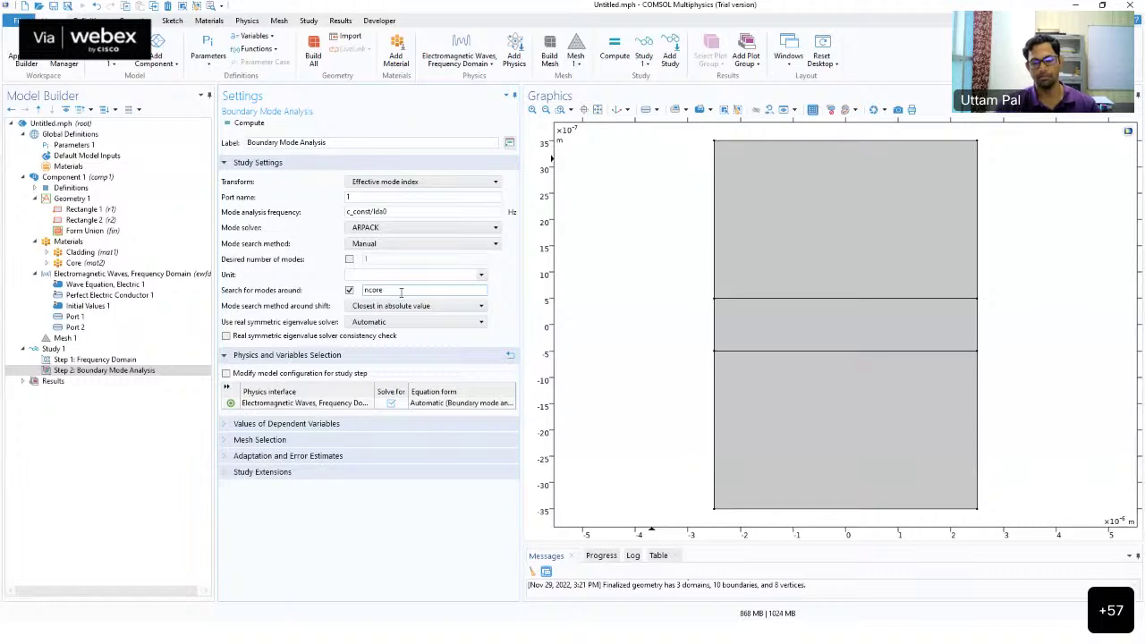
{"action": "left_click_drag", "start_coordinate": [402, 293], "coordinate": [323, 271]}
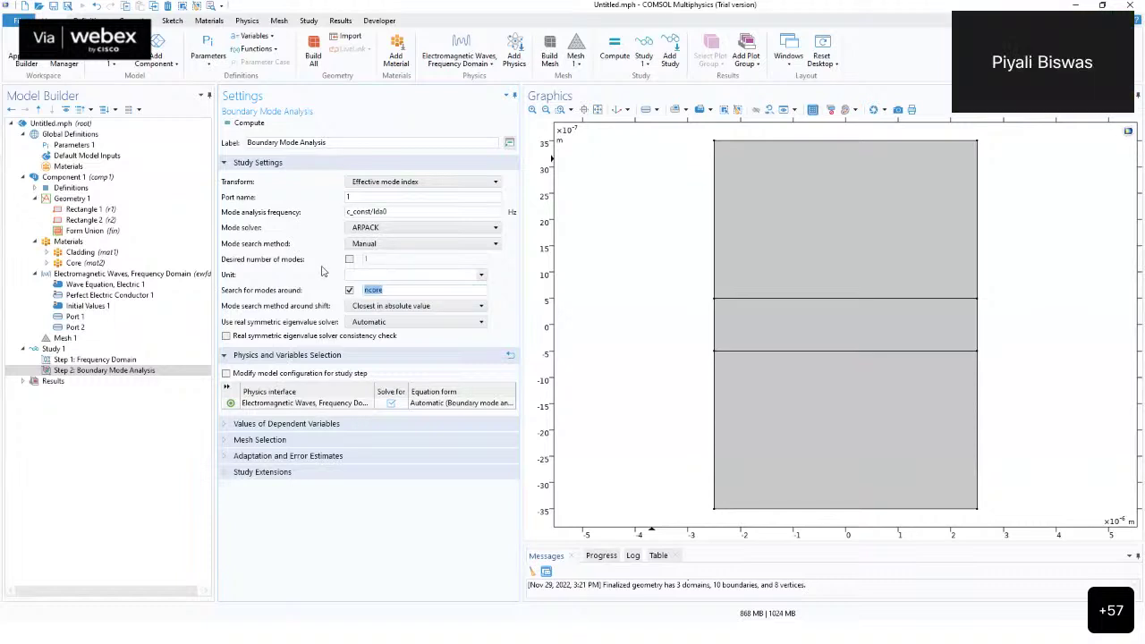
{"action": "left_click", "coordinate": [319, 269]}
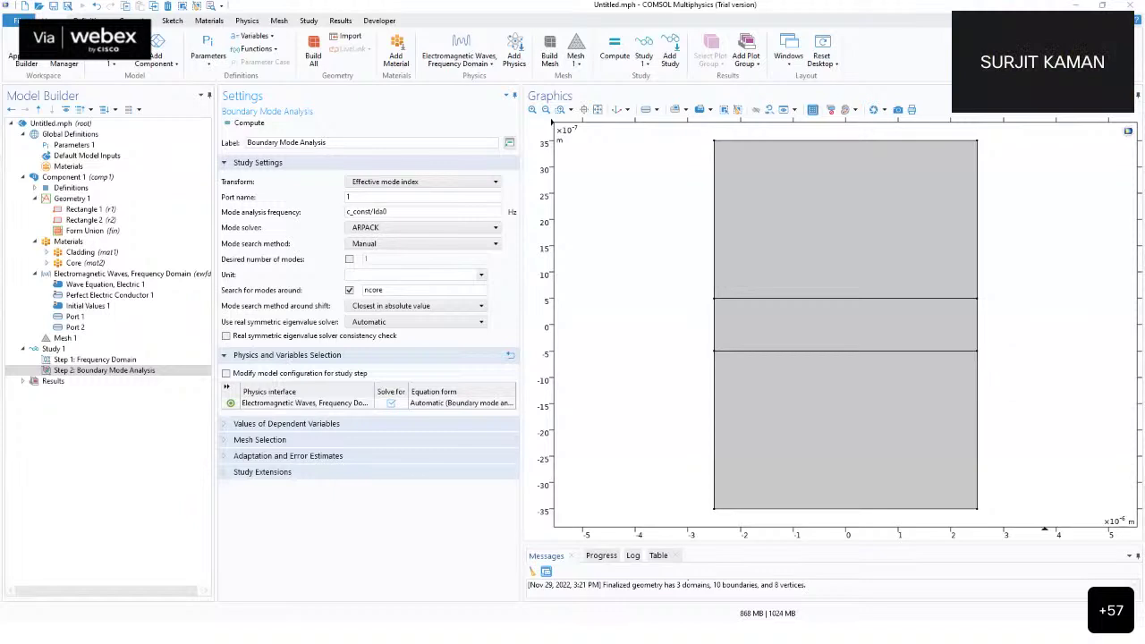
{"action": "key", "text": "super"}
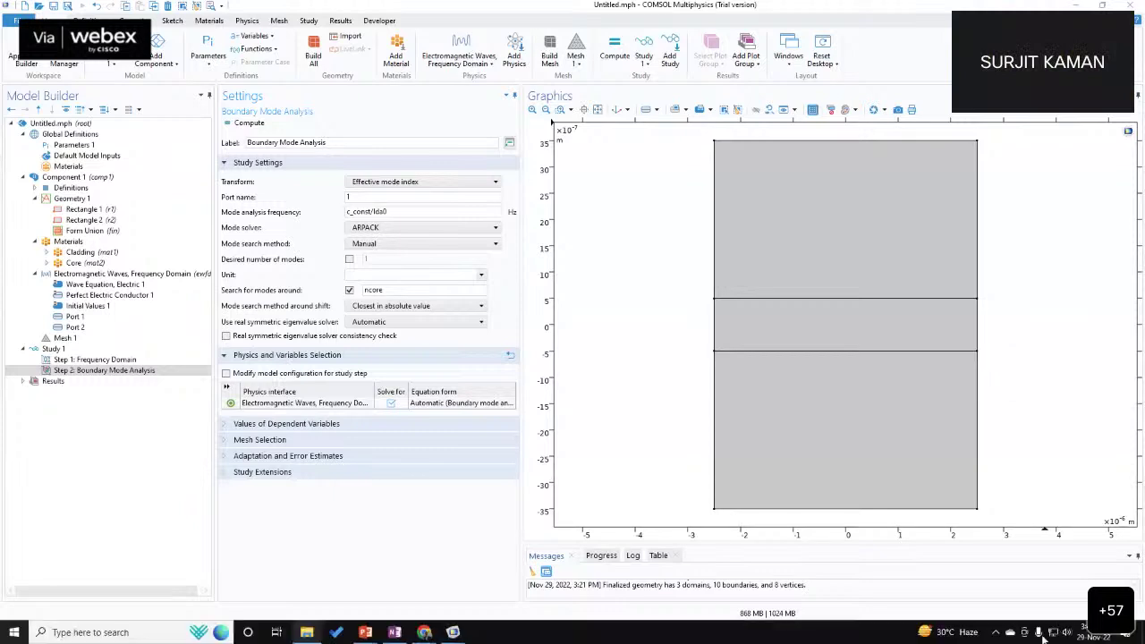
{"action": "key", "text": "XF86AudioRaiseVolume"}
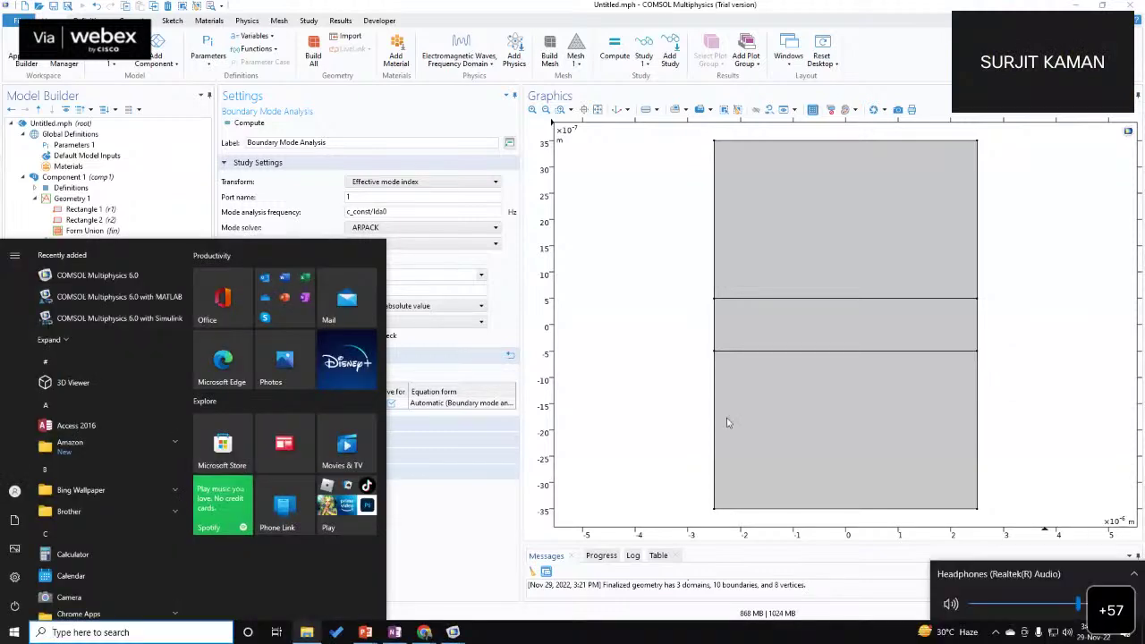
{"action": "left_click", "coordinate": [652, 409]}
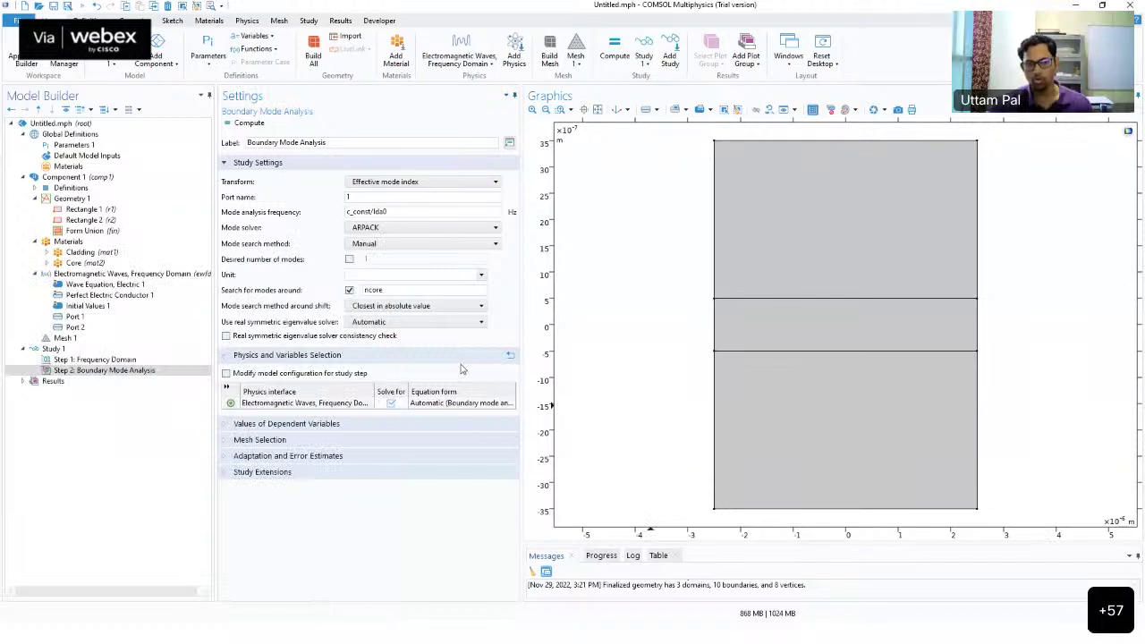
Examine Port 1's input power and equation, the Electromagnetic Waves interface settings, and the Boundary Mode Analysis step's settings
{"action": "left_click", "coordinate": [76, 316]}
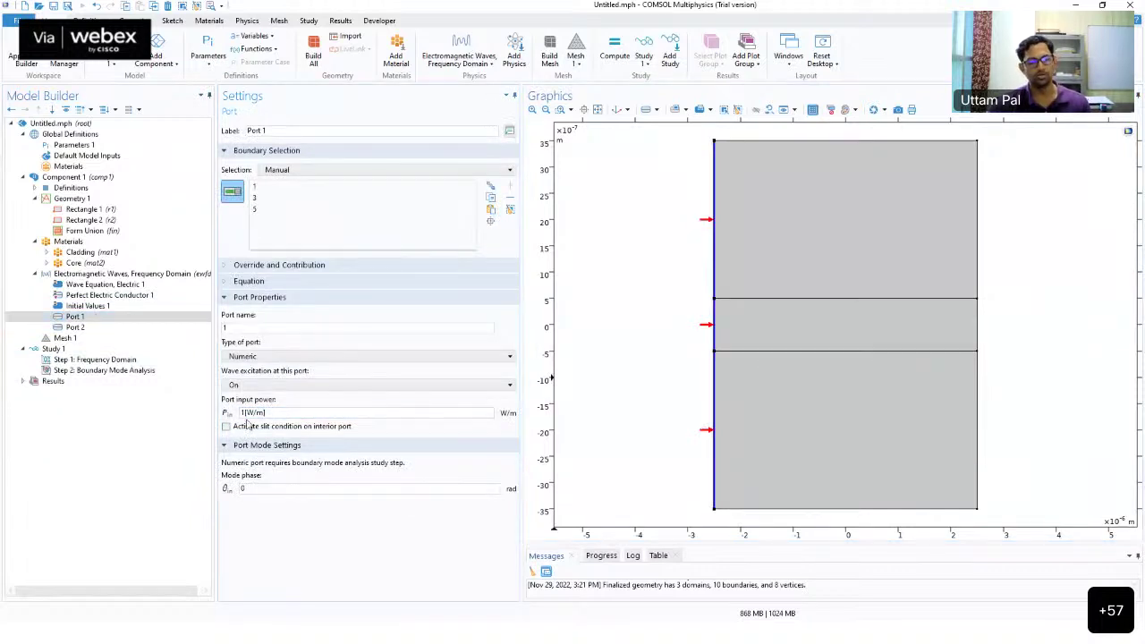
{"action": "left_click_drag", "start_coordinate": [241, 413], "coordinate": [266, 412]}
{"action": "left_click", "coordinate": [266, 412]}
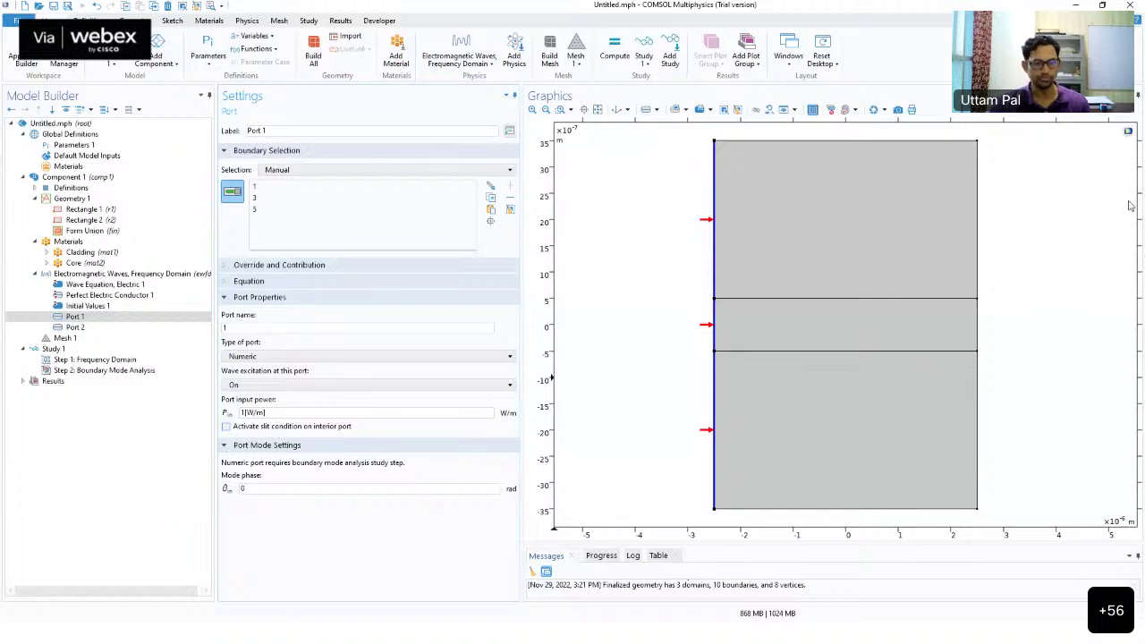
{"action": "left_click", "coordinate": [159, 274]}
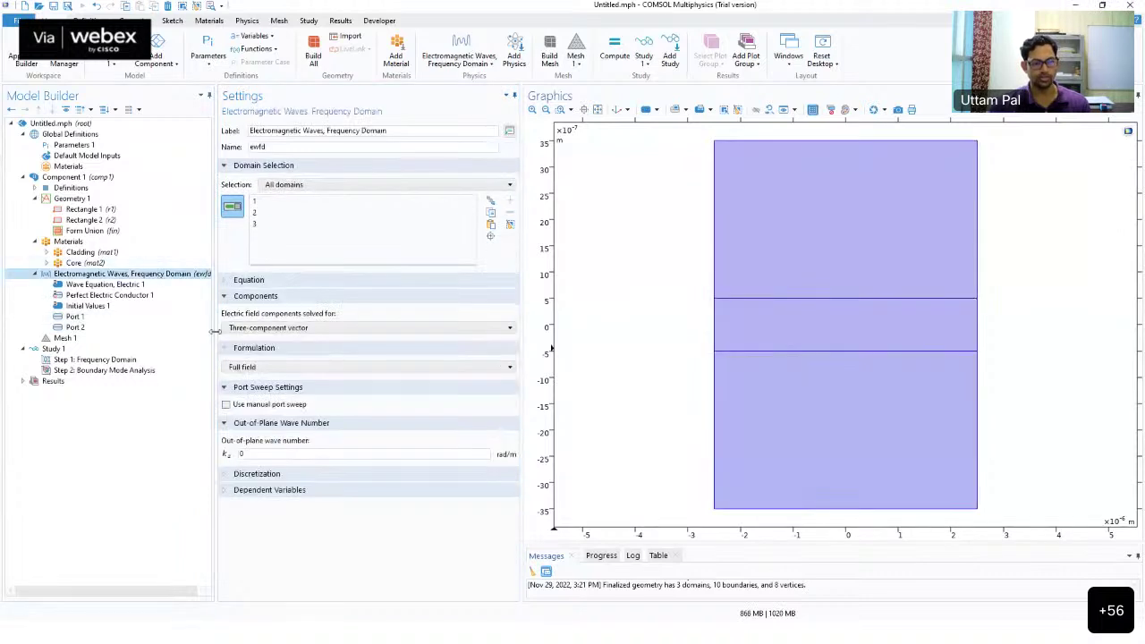
{"action": "left_click", "coordinate": [75, 317]}
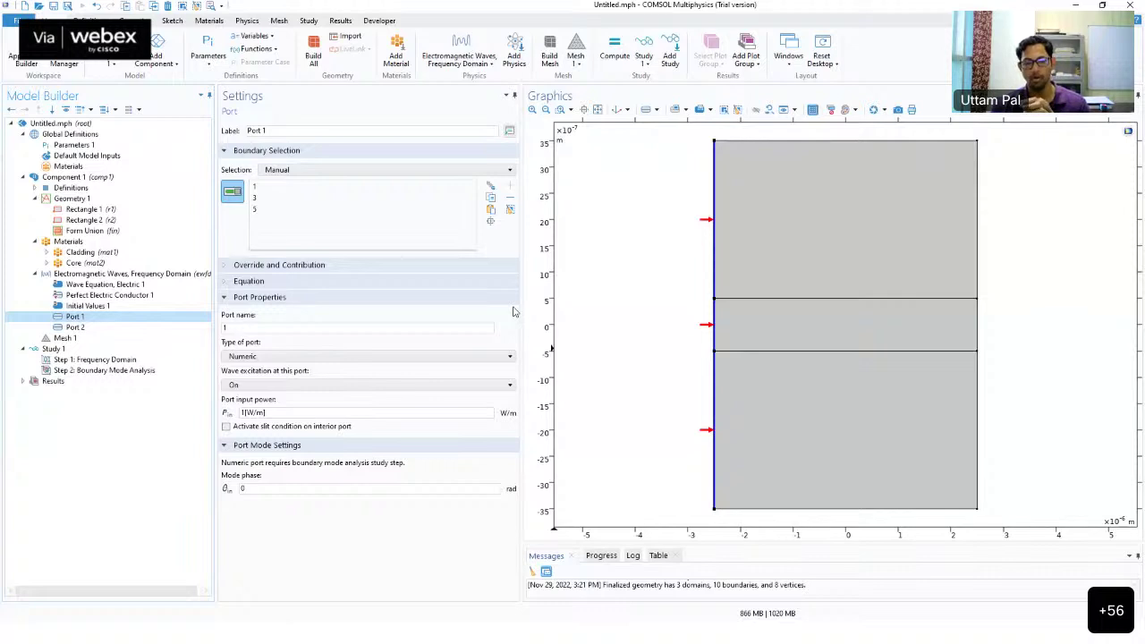
{"action": "left_click", "coordinate": [242, 412]}
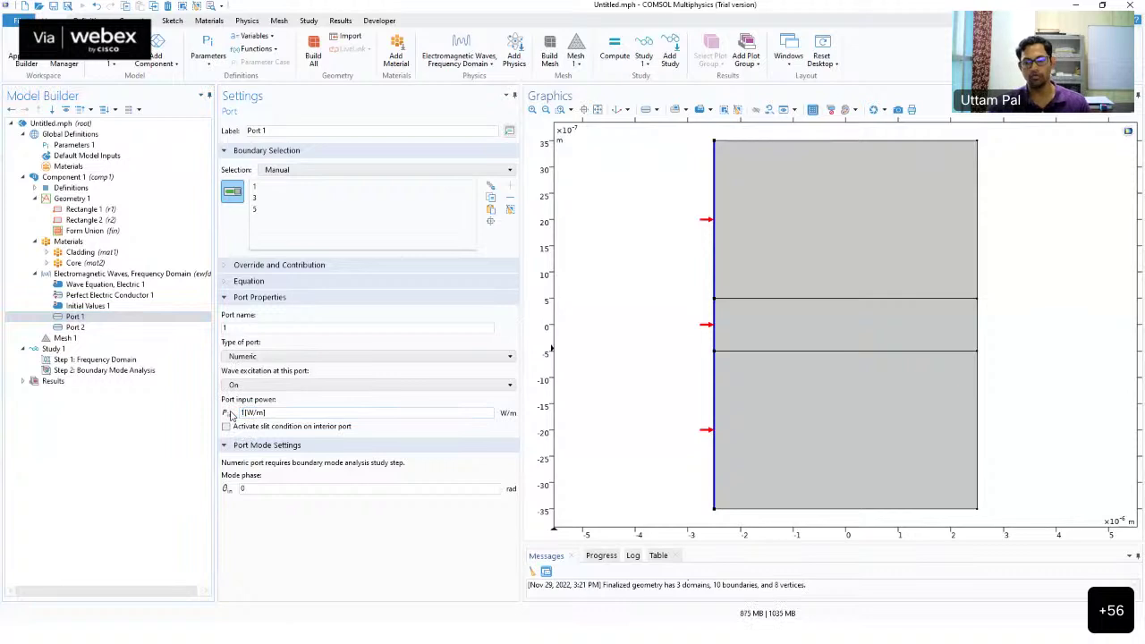
{"action": "left_click", "coordinate": [244, 281]}
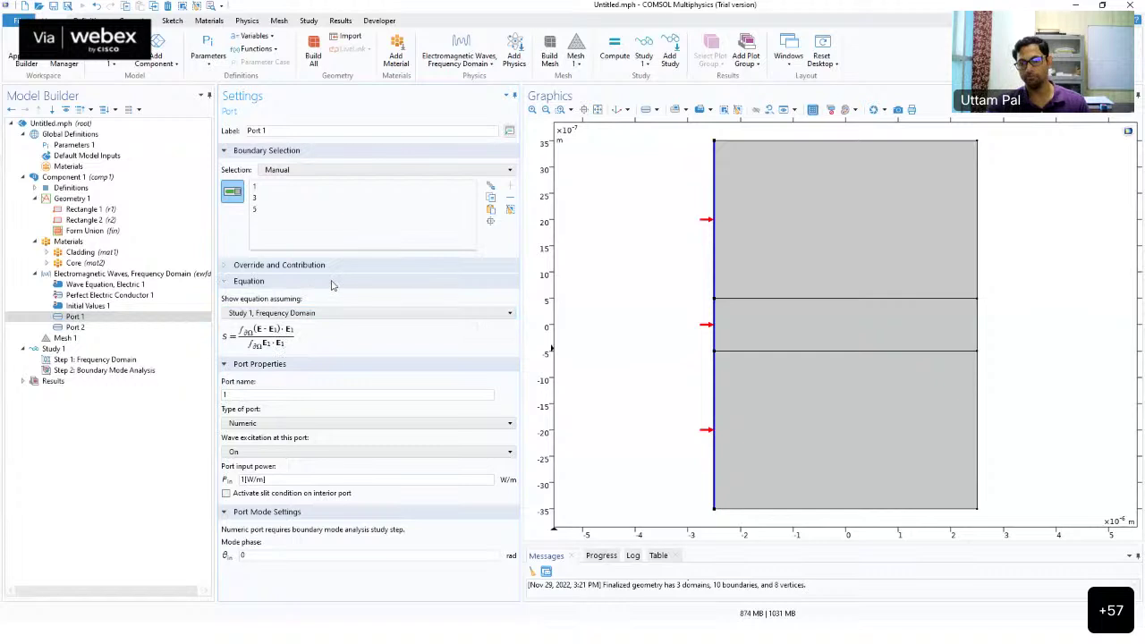
{"action": "left_click", "coordinate": [263, 286]}
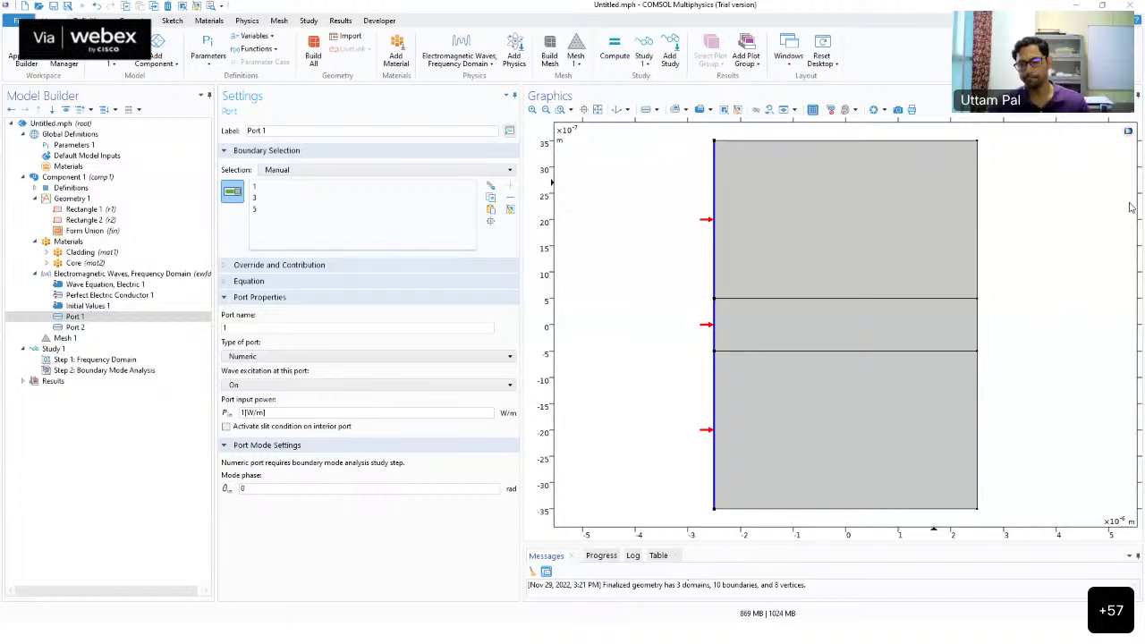
{"action": "left_click", "coordinate": [117, 373]}
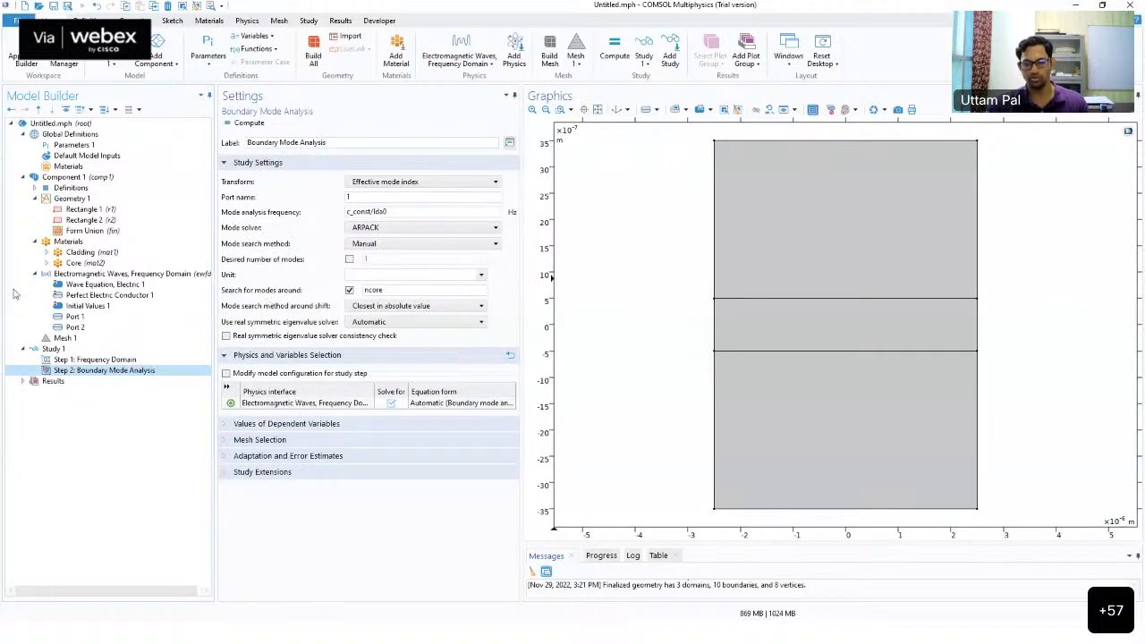
{"action": "left_click", "coordinate": [75, 317]}
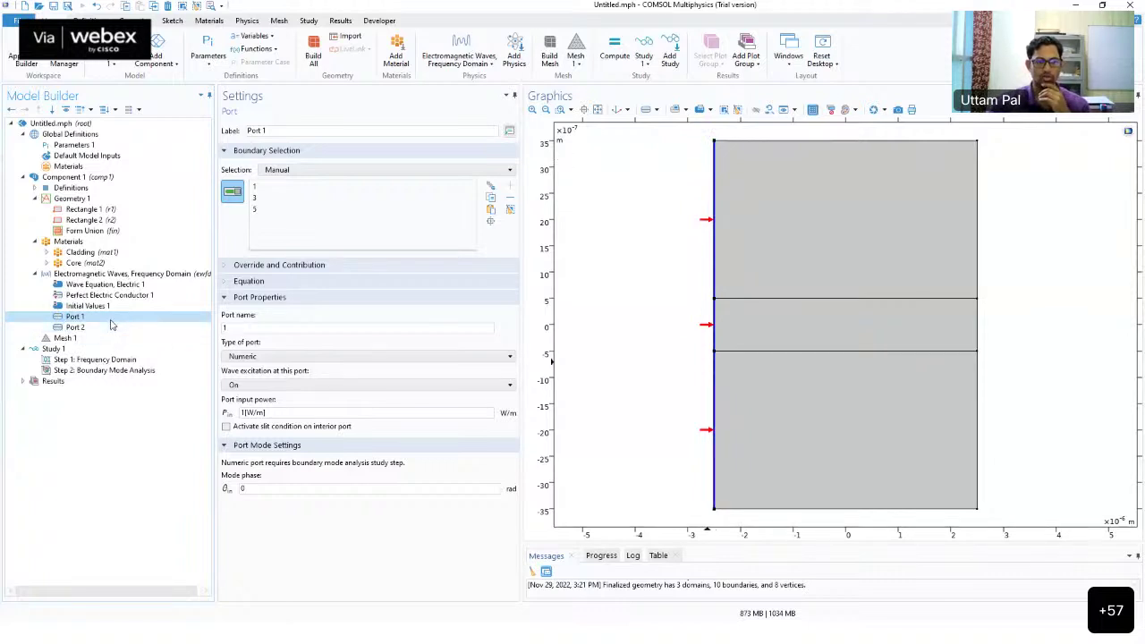
{"action": "left_click", "coordinate": [108, 371]}
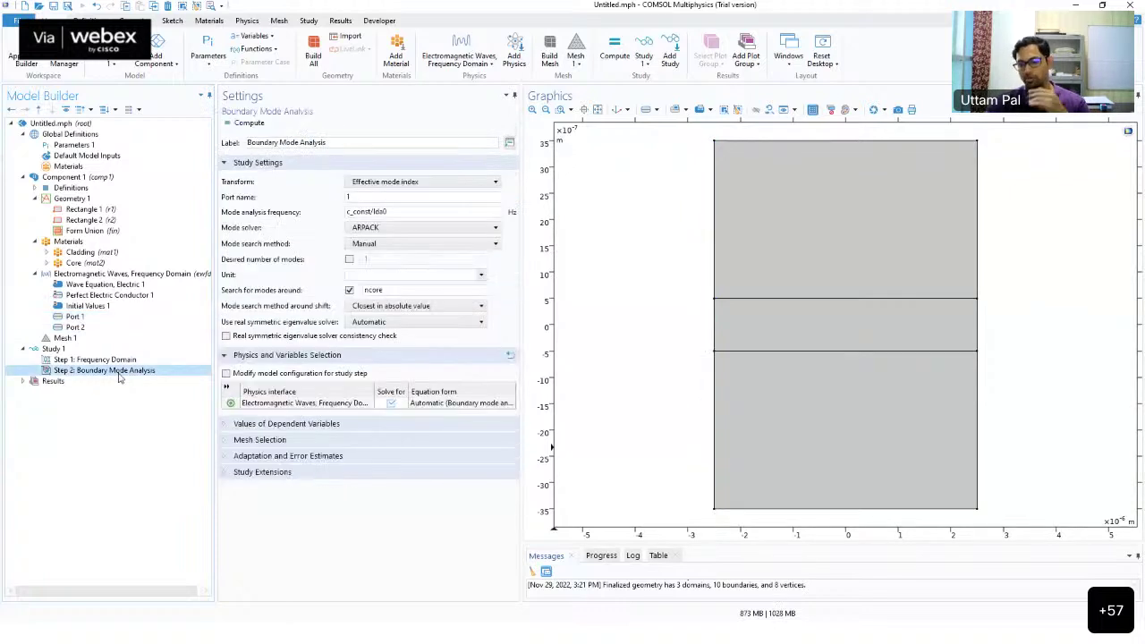
Examine the Boundary Mode Analysis step's mode search value and port name, along with Port 1's input power
{"action": "left_click_drag", "start_coordinate": [401, 289], "coordinate": [307, 291]}
{"action": "left_click", "coordinate": [374, 290]}
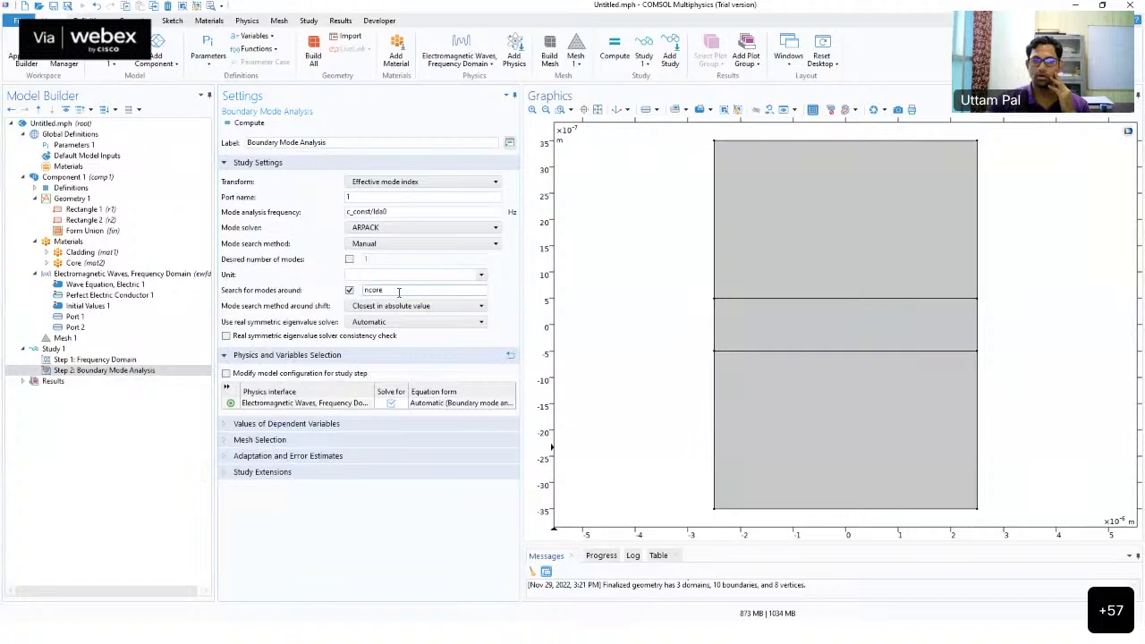
{"action": "left_click_drag", "start_coordinate": [399, 291], "coordinate": [314, 288]}
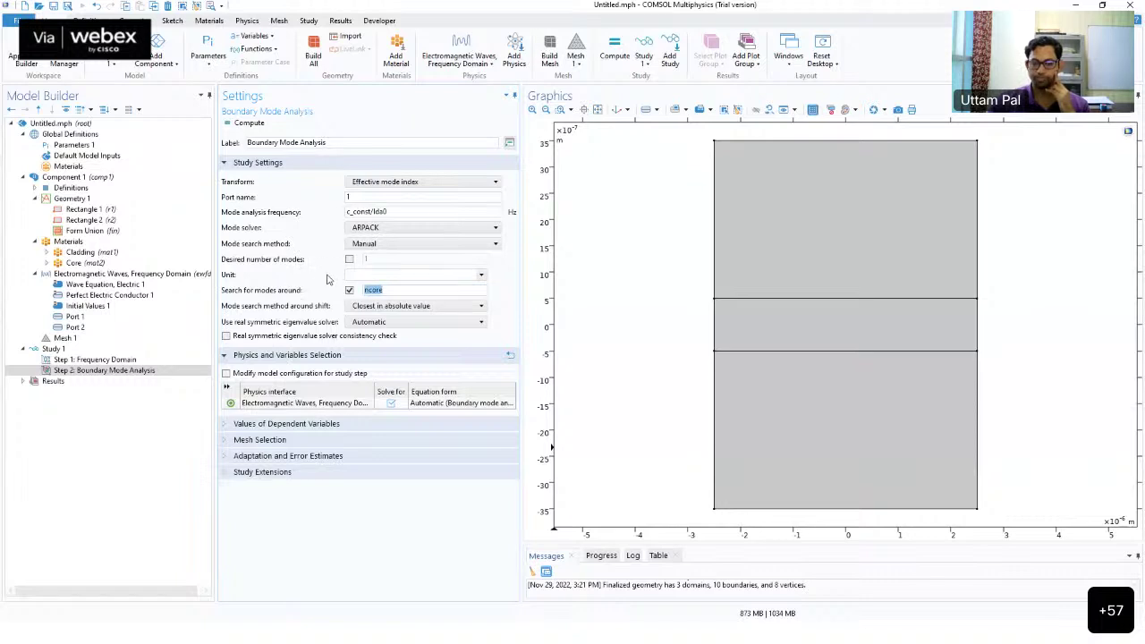
{"action": "left_click", "coordinate": [395, 289]}
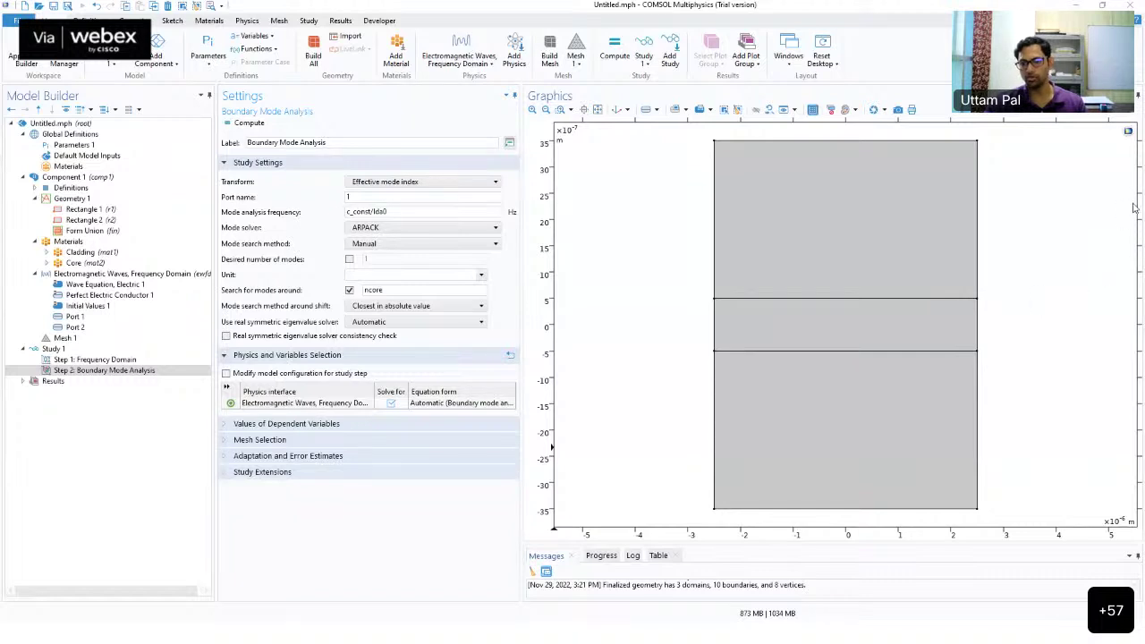
{"action": "left_click", "coordinate": [74, 316]}
{"action": "double_click", "coordinate": [293, 413]}
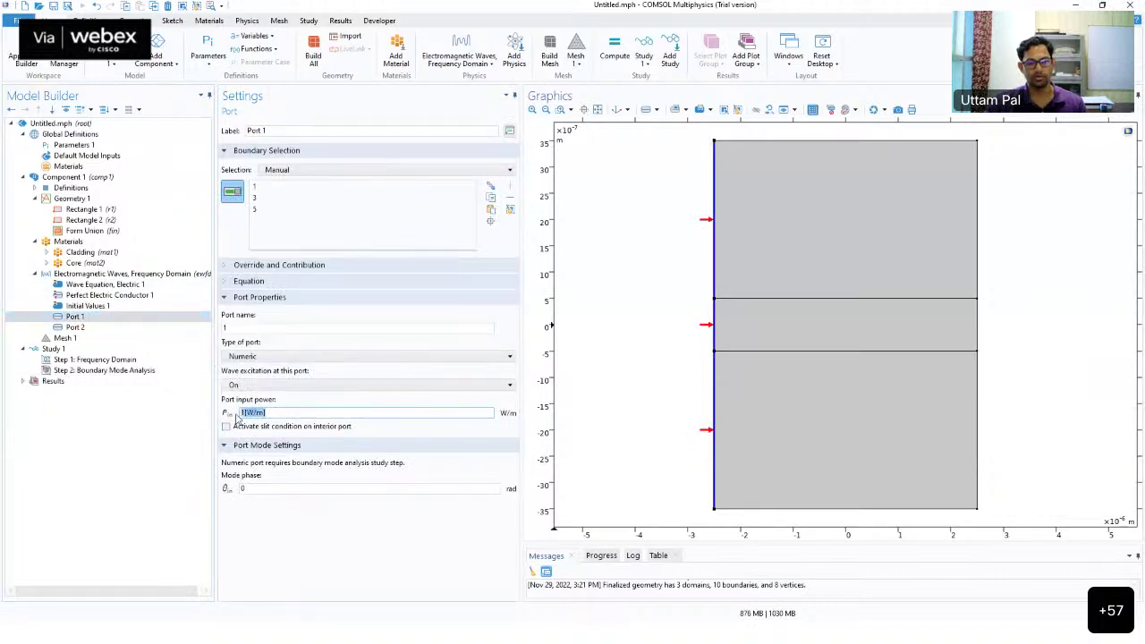
{"action": "left_click", "coordinate": [85, 371]}
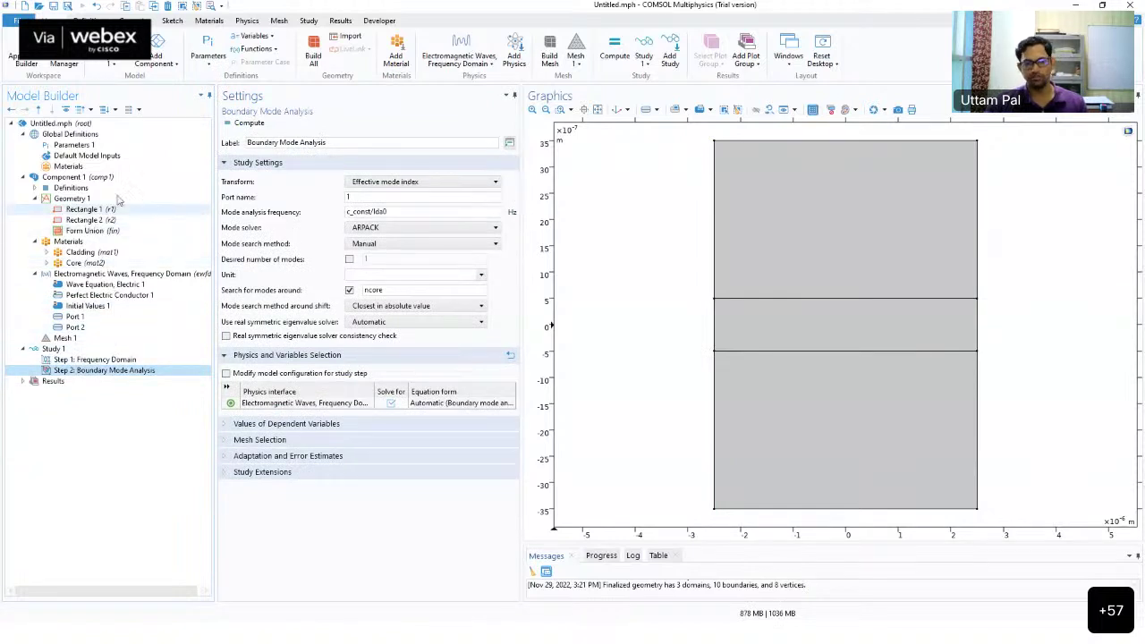
{"action": "left_click", "coordinate": [77, 188]}
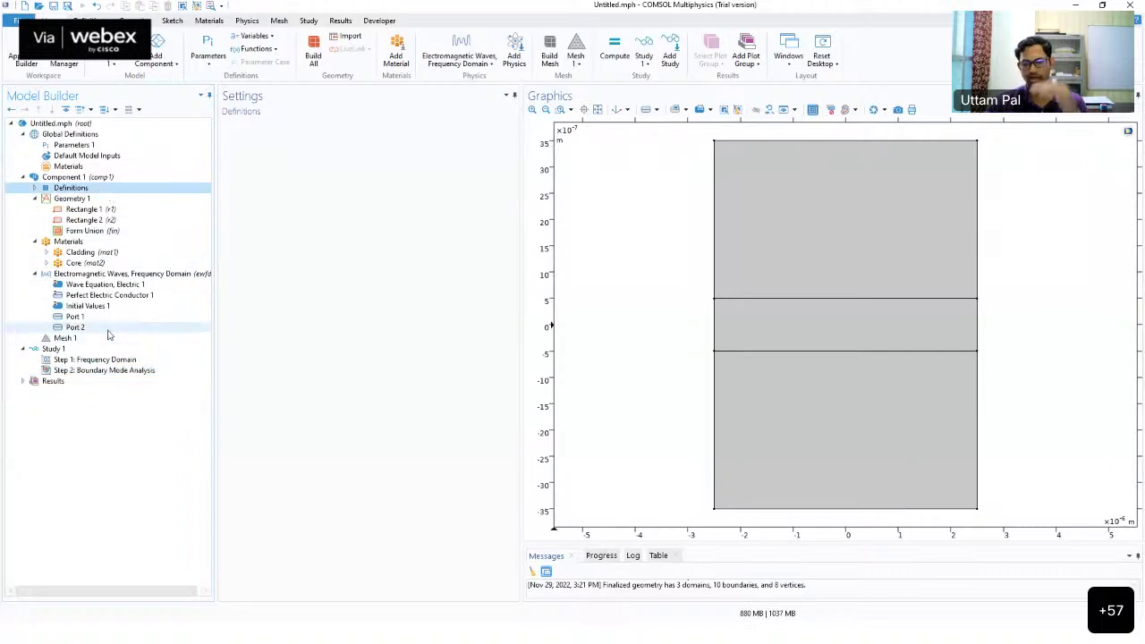
{"action": "left_click", "coordinate": [82, 360]}
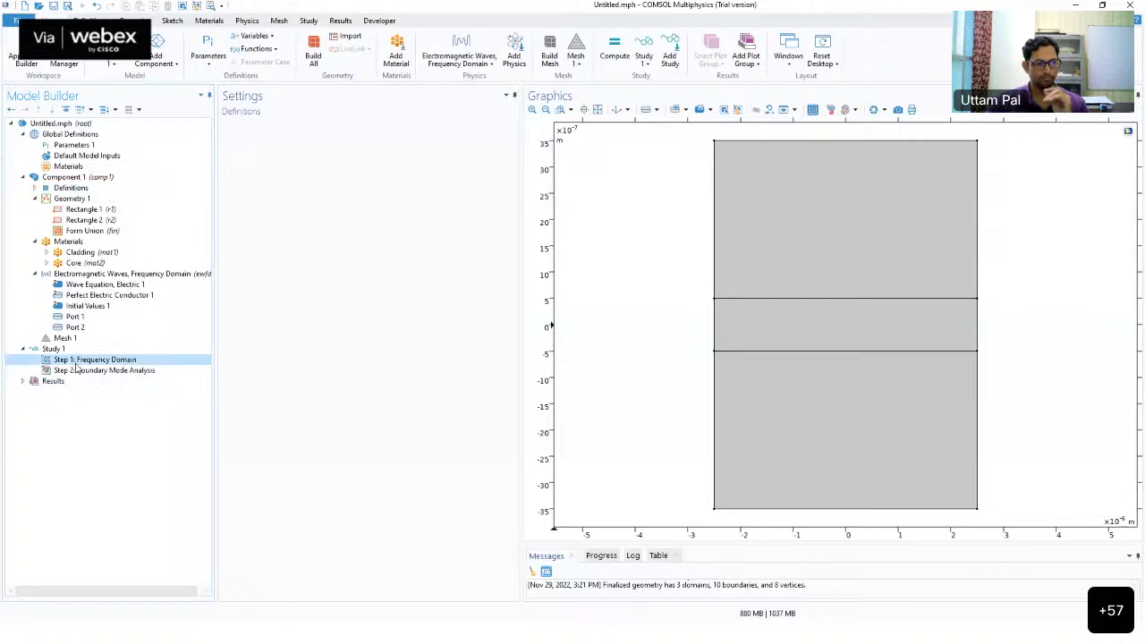
{"action": "left_click", "coordinate": [78, 371]}
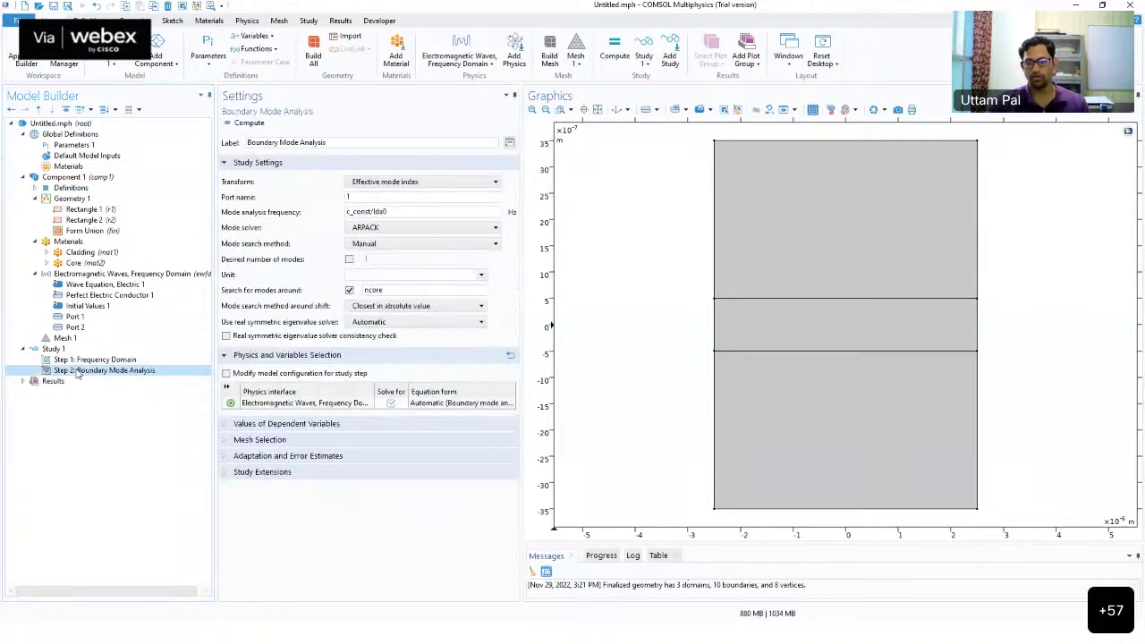
{"action": "left_click", "coordinate": [103, 375]}
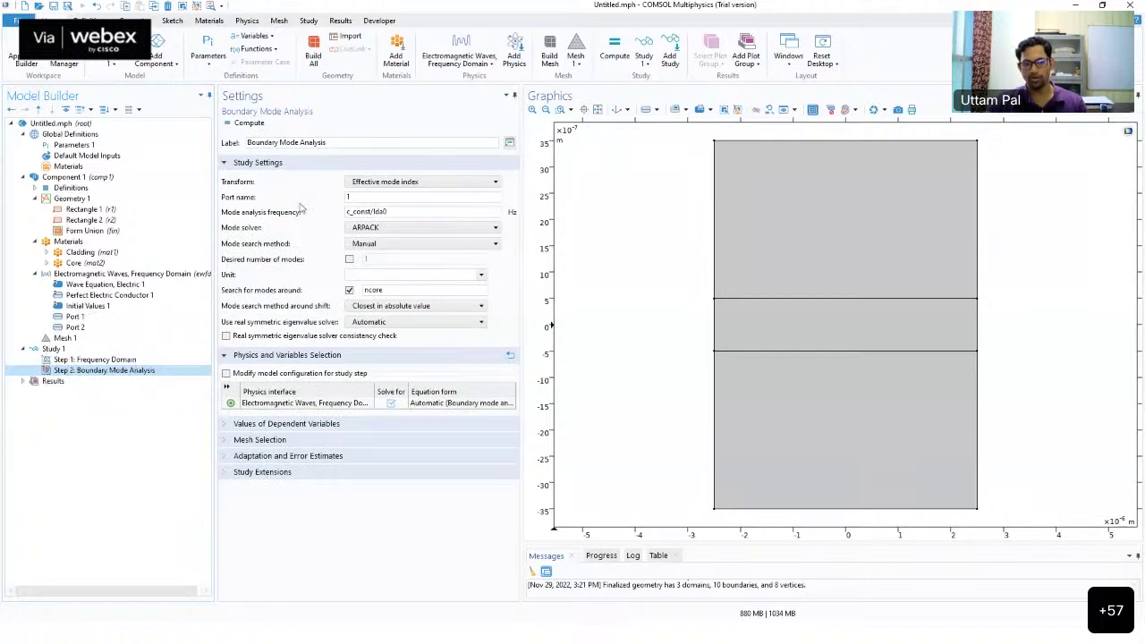
{"action": "double_click", "coordinate": [351, 197]}
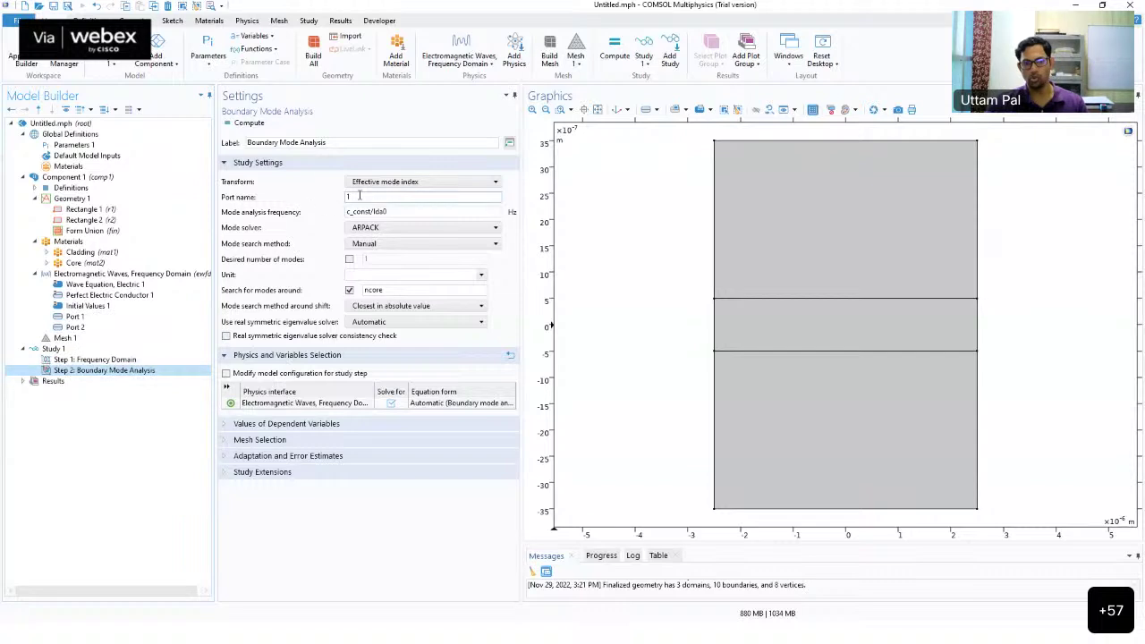
{"action": "left_click", "coordinate": [270, 215]}
{"action": "left_click", "coordinate": [100, 366]}
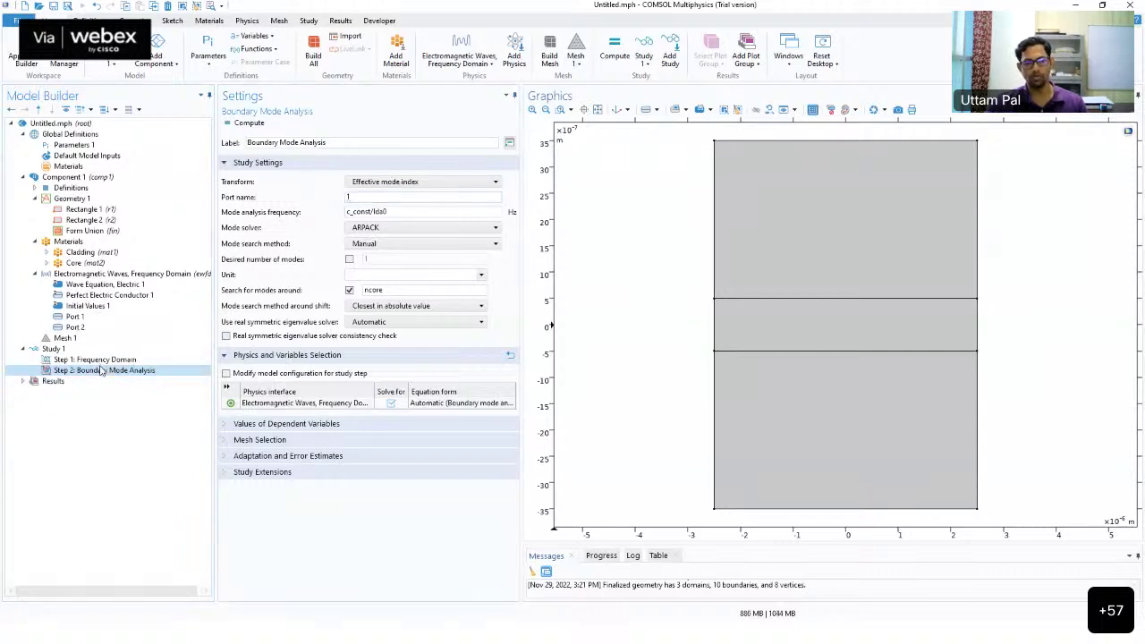
Duplicate the Boundary Mode Analysis step and set the port name of the copy to 2
{"action": "left_click", "coordinate": [107, 374]}
{"action": "right_click", "coordinate": [107, 374]}
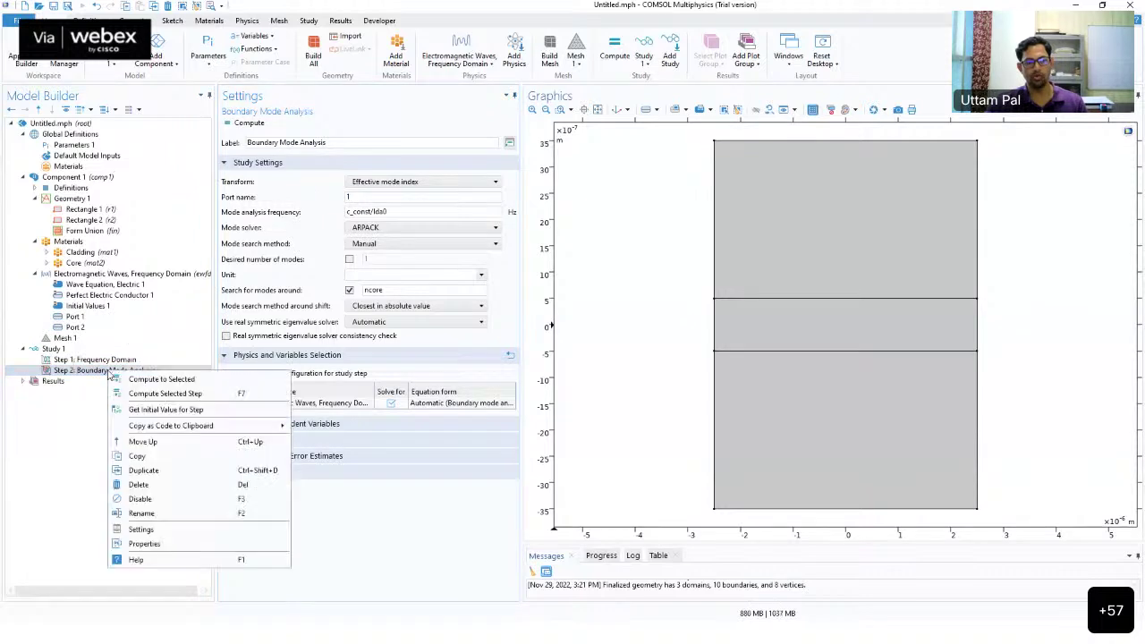
{"action": "key", "text": "Escape"}
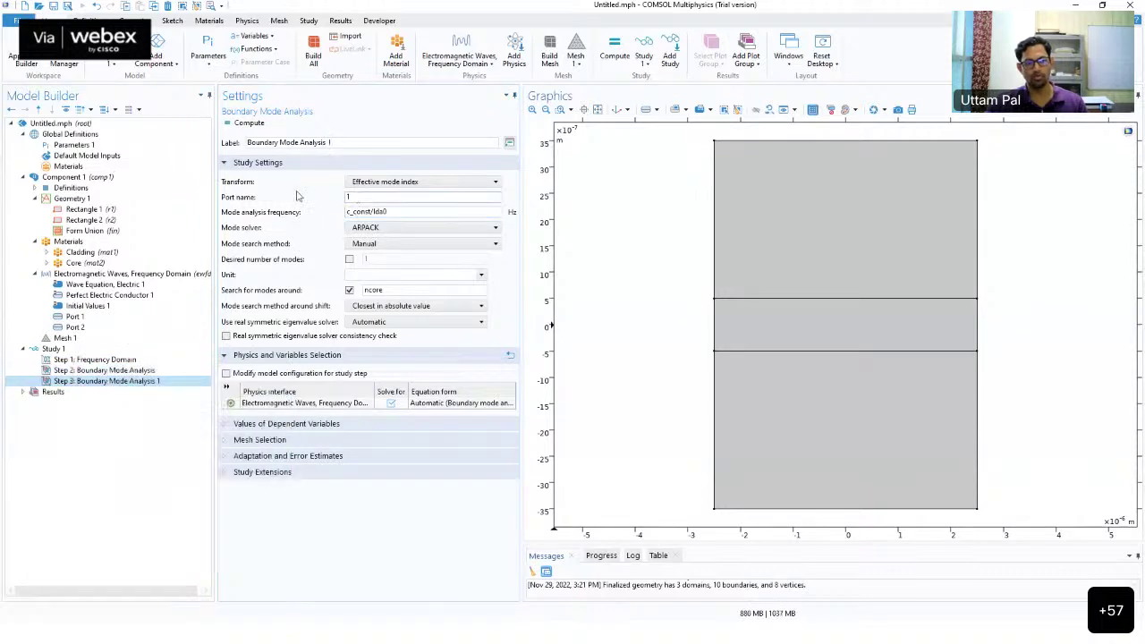
{"action": "left_click", "coordinate": [158, 371]}
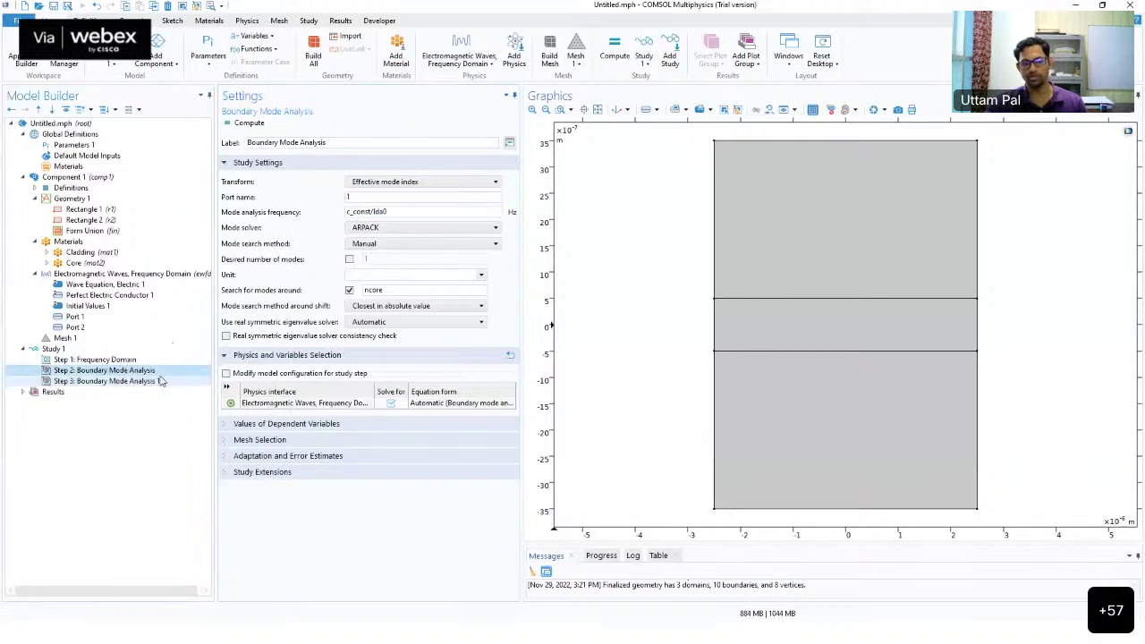
{"action": "left_click", "coordinate": [181, 383]}
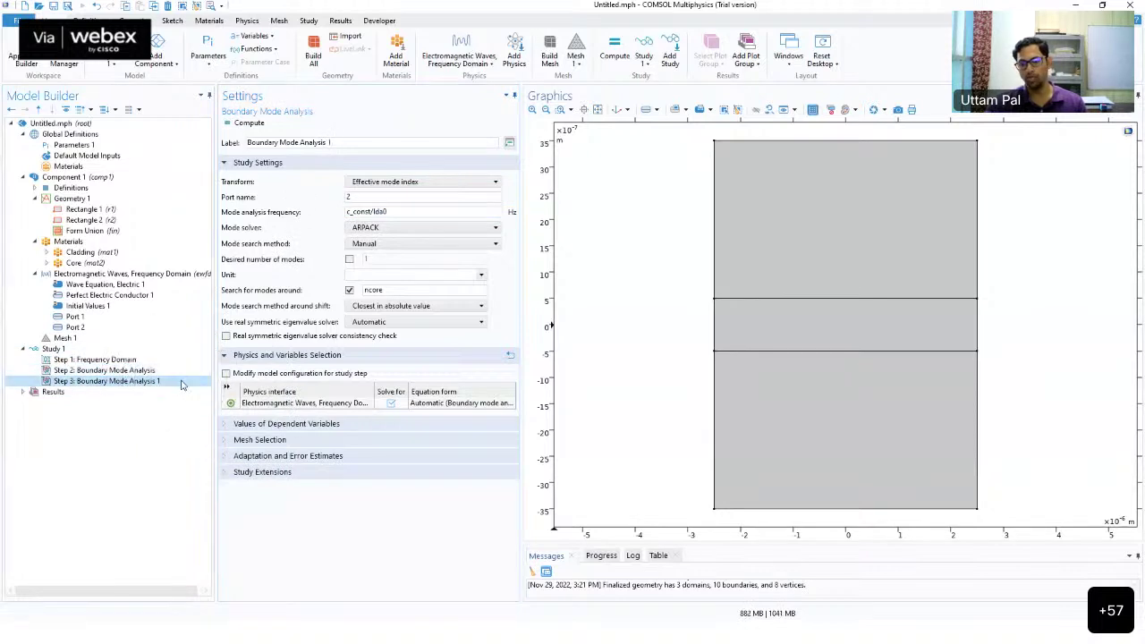
{"action": "left_click", "coordinate": [180, 382]}
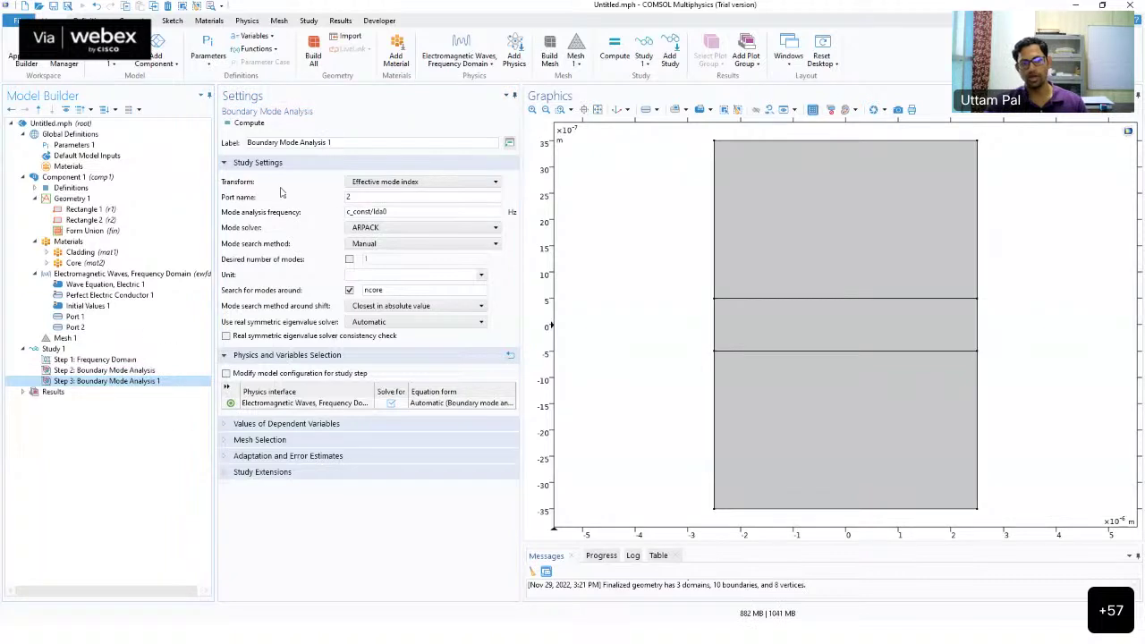
{"action": "left_click", "coordinate": [364, 196]}
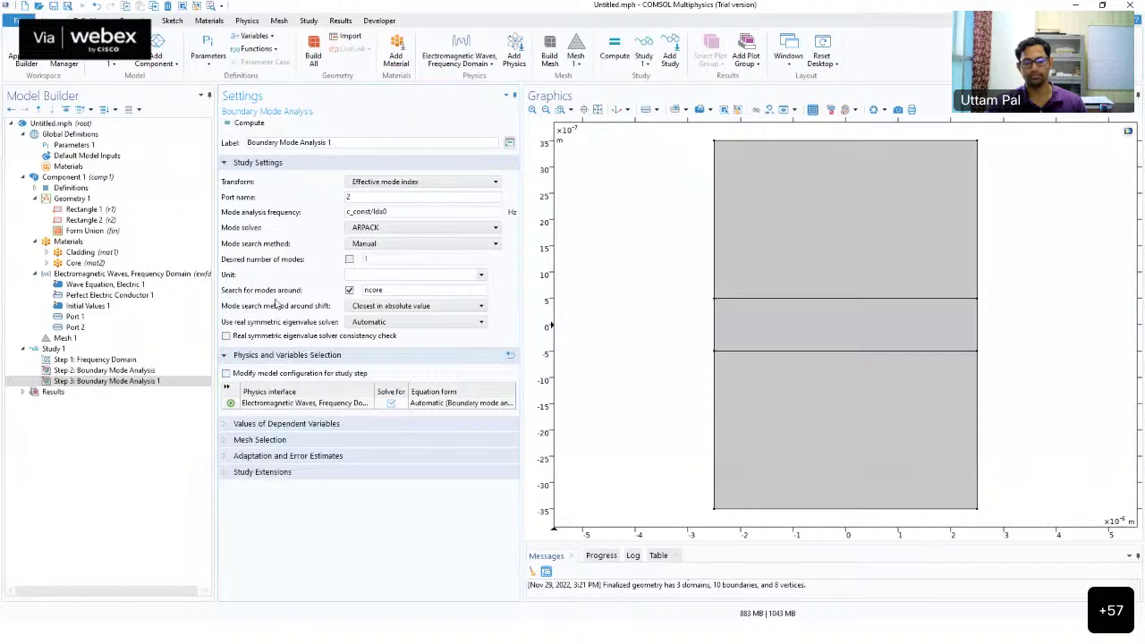
Reorder Study 1 so that the Frequency Domain step comes after both Boundary Mode Analysis steps
{"action": "left_click", "coordinate": [127, 360]}
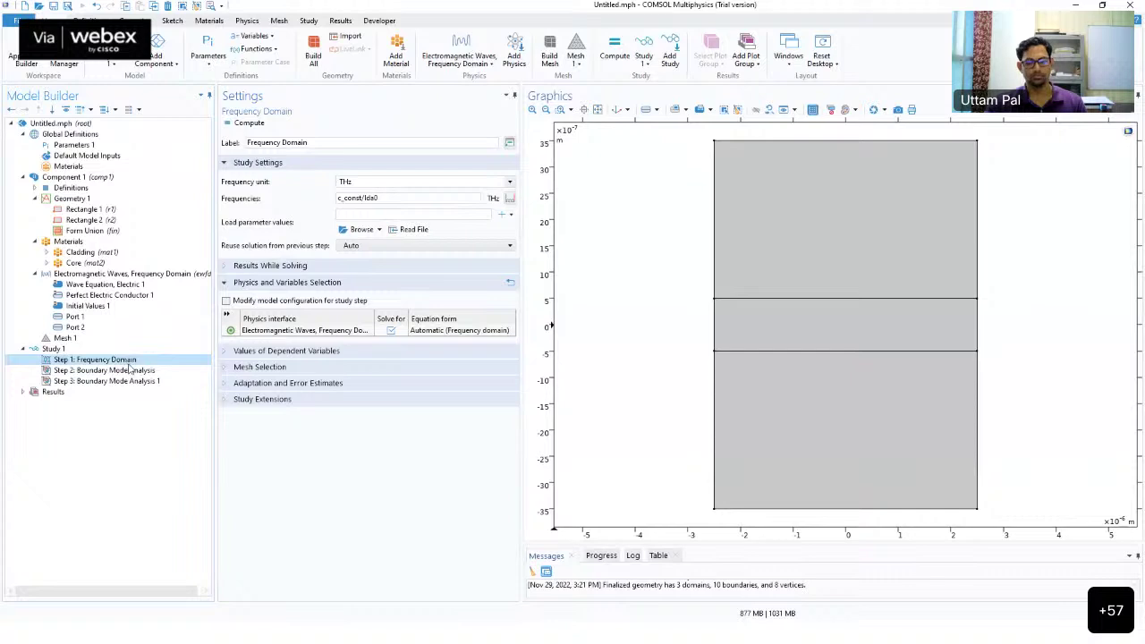
{"action": "left_click", "coordinate": [130, 371]}
{"action": "left_click", "coordinate": [132, 381]}
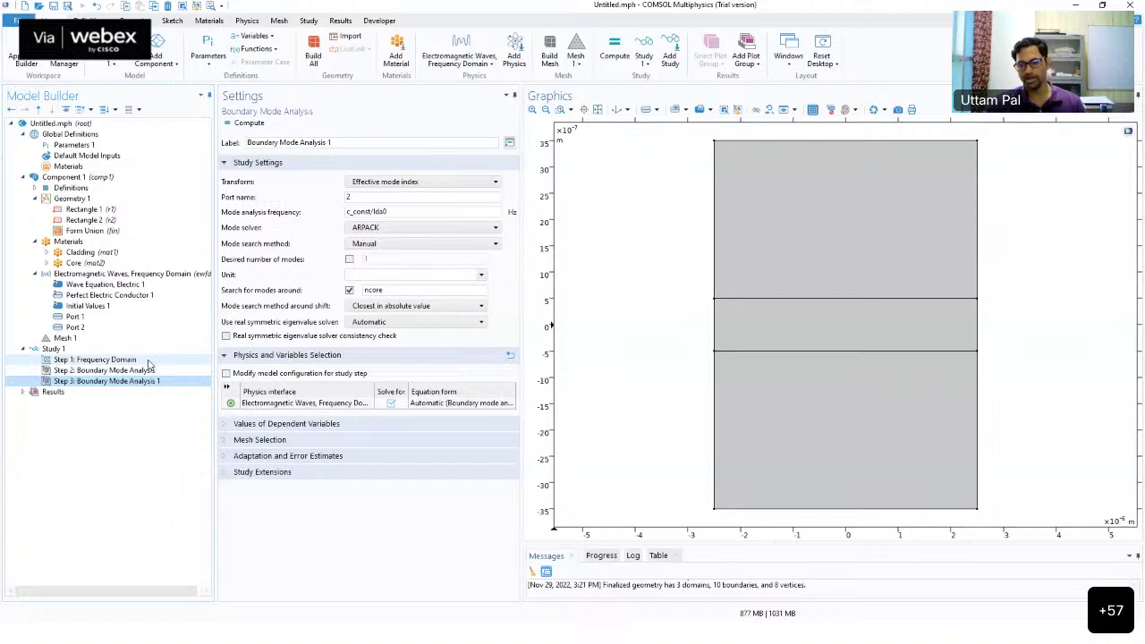
{"action": "left_click", "coordinate": [148, 360]}
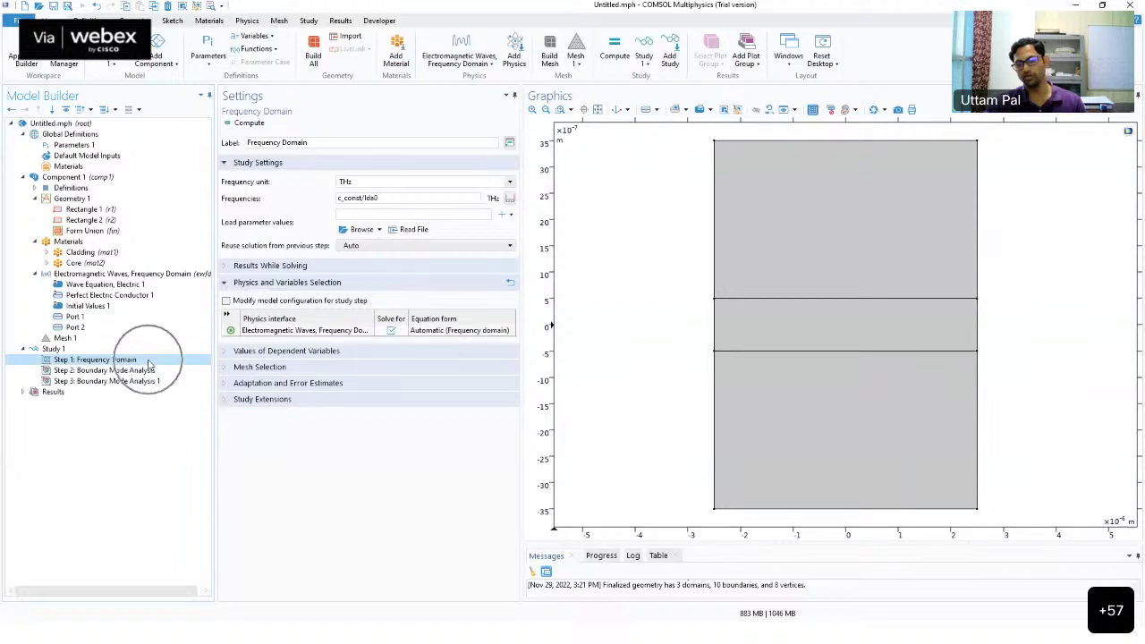
{"action": "left_click", "coordinate": [148, 362]}
{"action": "right_click", "coordinate": [148, 361]}
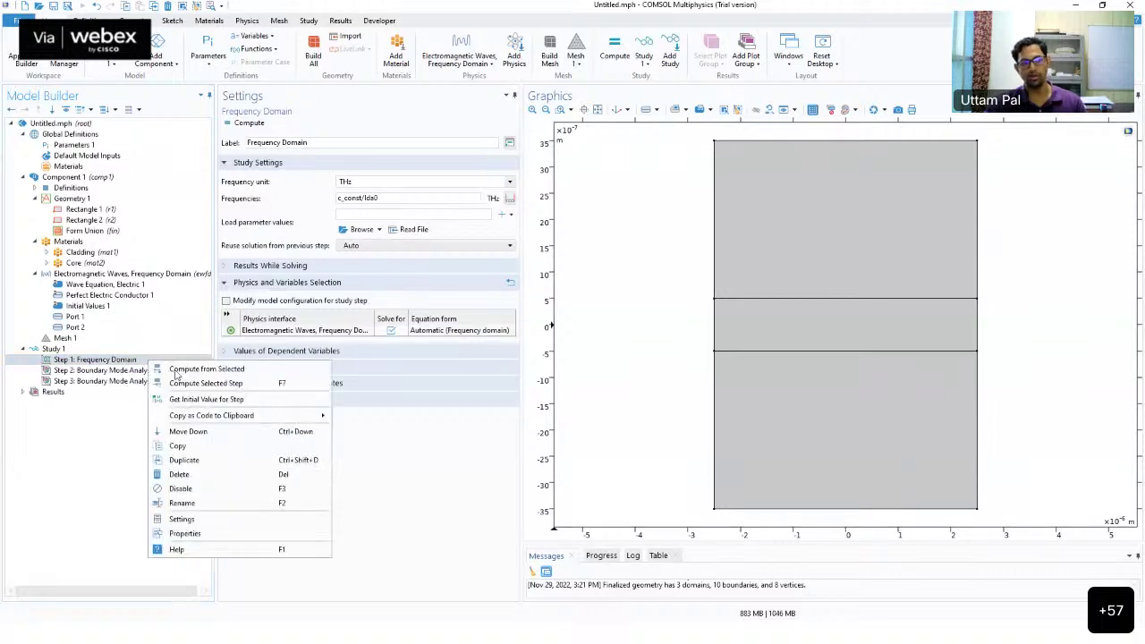
{"action": "left_click_drag", "start_coordinate": [123, 364], "coordinate": [122, 386]}
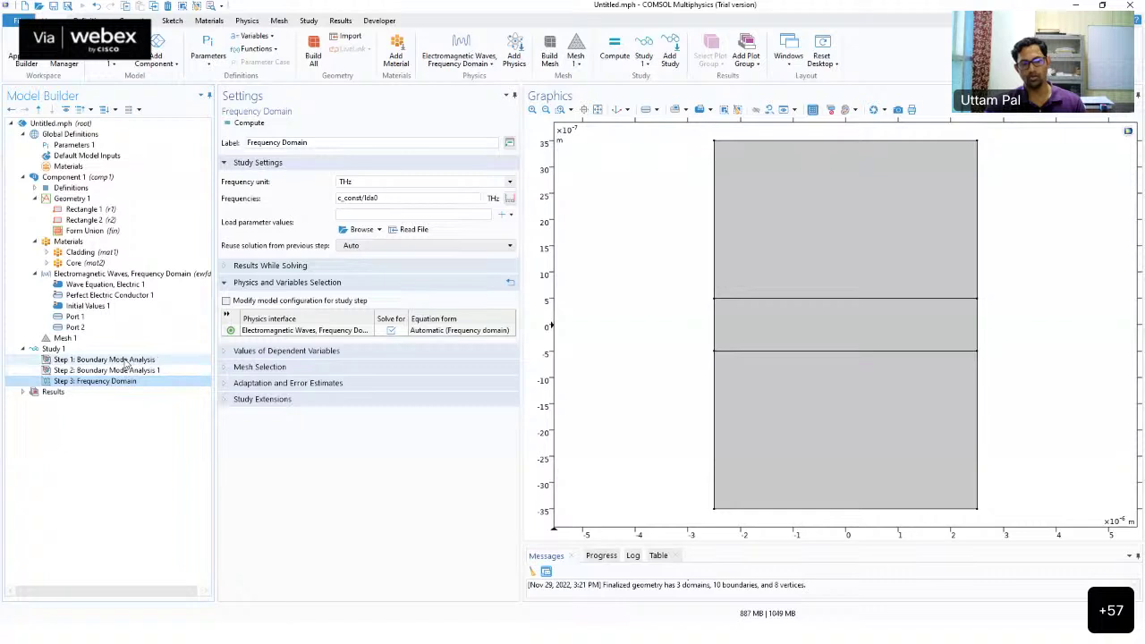
{"action": "right_click", "coordinate": [133, 383]}
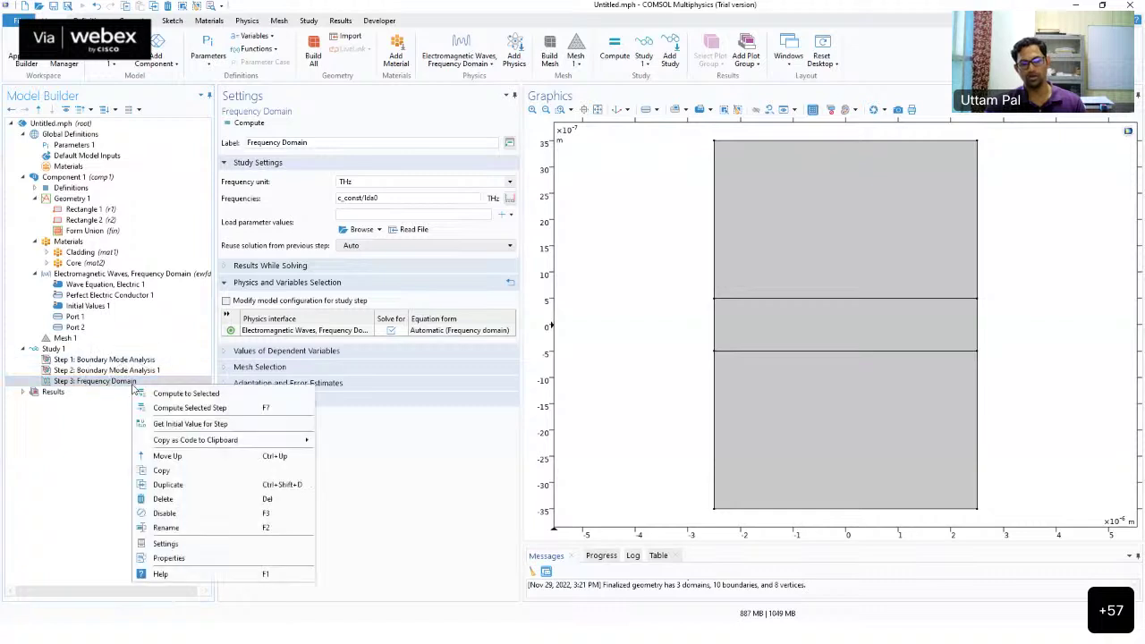
{"action": "left_click", "coordinate": [453, 462]}
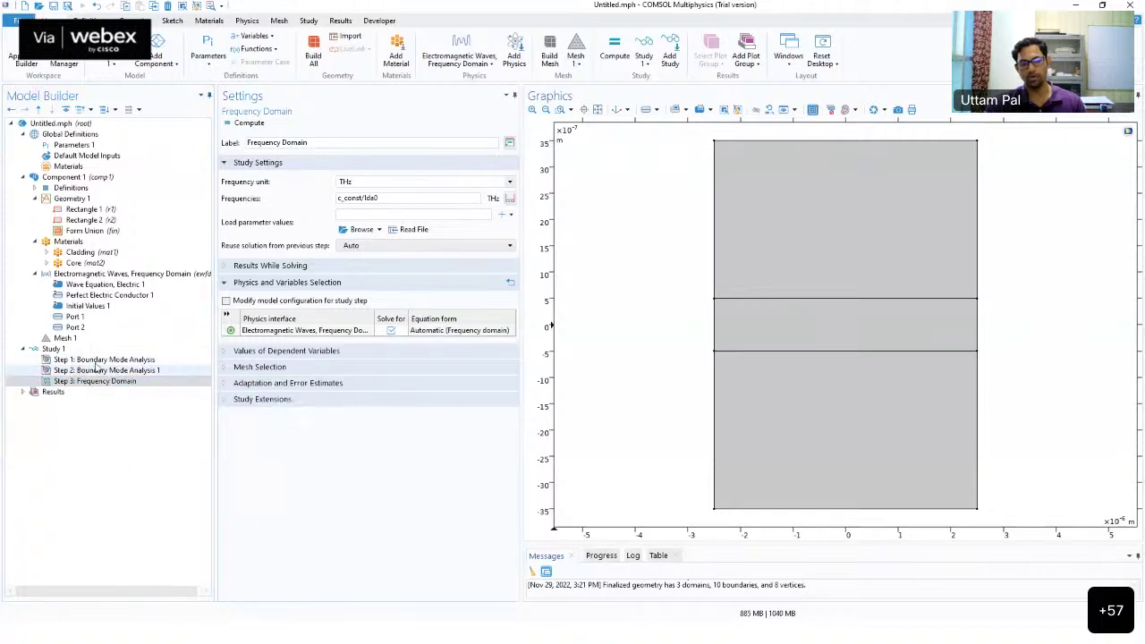
{"action": "left_click", "coordinate": [98, 360]}
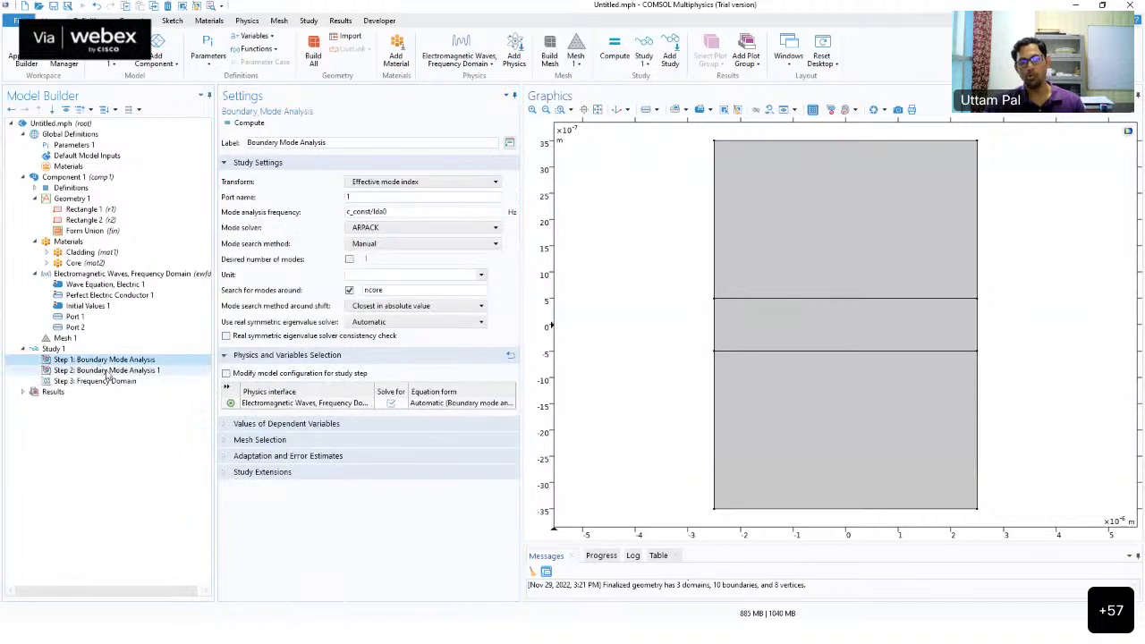
{"action": "left_click", "coordinate": [107, 382]}
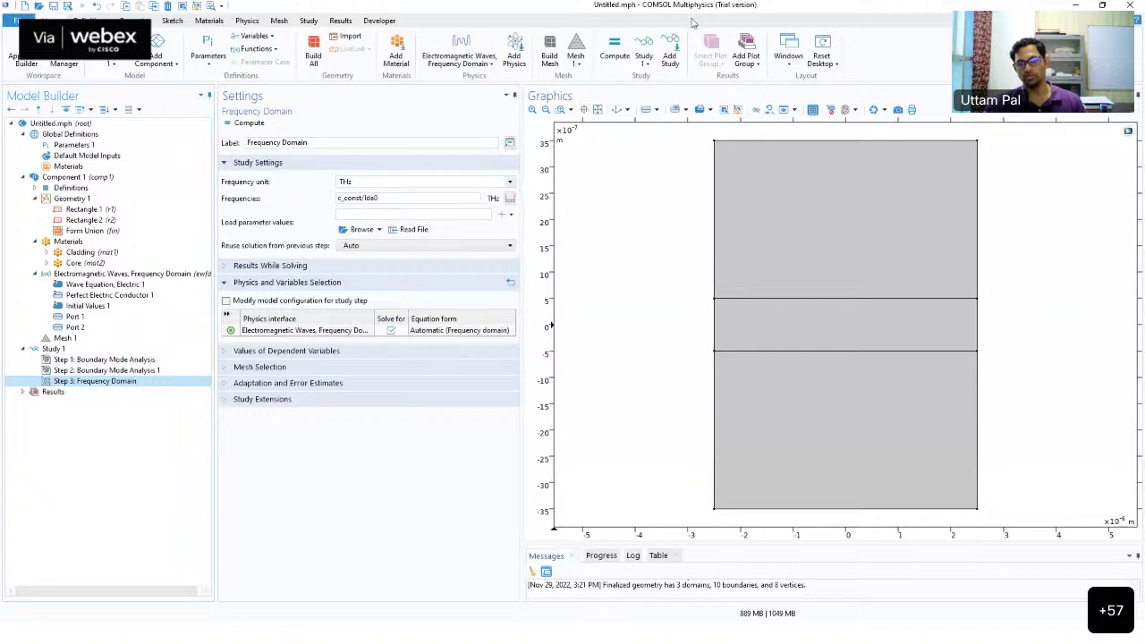
{"action": "mouse_move", "coordinate": [713, 274]}
{"action": "left_mouse_down"}
{"action": "mouse_move", "coordinate": [731, 309]}
{"action": "mouse_move", "coordinate": [712, 395]}
{"action": "left_mouse_up"}
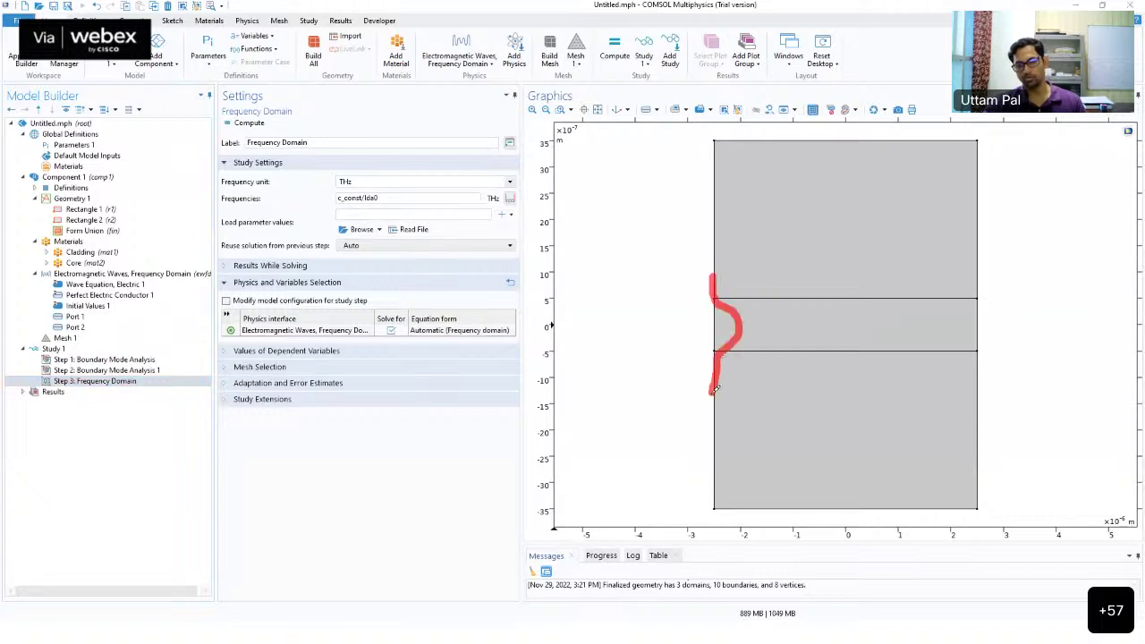
{"action": "left_click", "coordinate": [979, 281]}
{"action": "mouse_move", "coordinate": [979, 283]}
{"action": "left_mouse_down"}
{"action": "mouse_move", "coordinate": [994, 344]}
{"action": "mouse_move", "coordinate": [977, 362]}
{"action": "mouse_move", "coordinate": [976, 391]}
{"action": "left_mouse_up"}
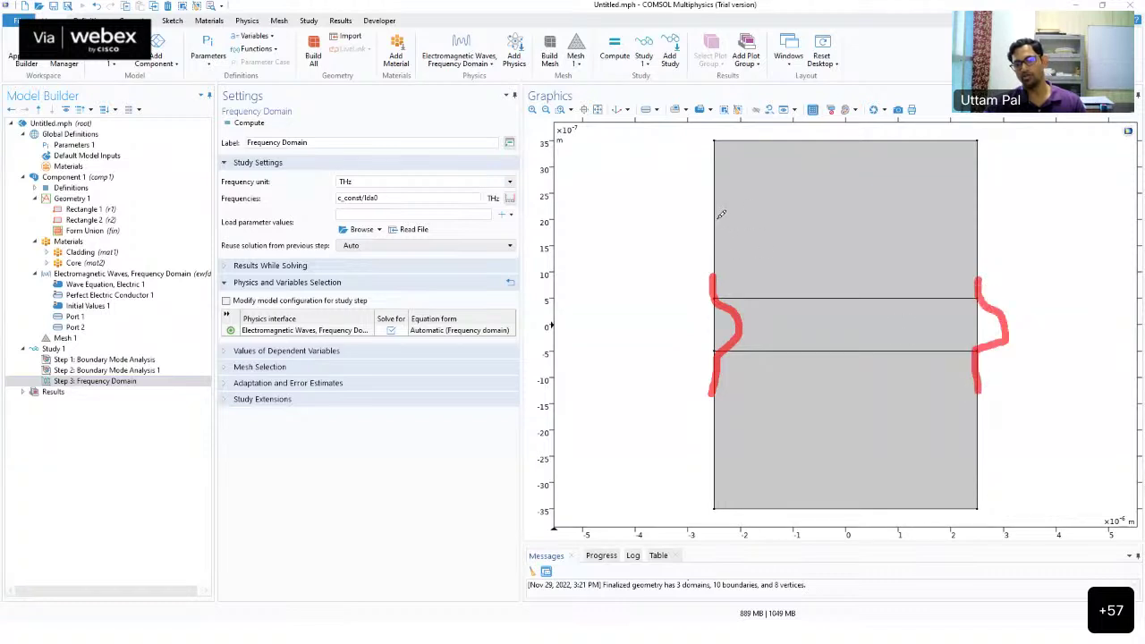
{"action": "mouse_move", "coordinate": [695, 231]}
{"action": "left_mouse_down"}
{"action": "mouse_move", "coordinate": [716, 215]}
{"action": "mouse_move", "coordinate": [714, 241]}
{"action": "left_mouse_up"}
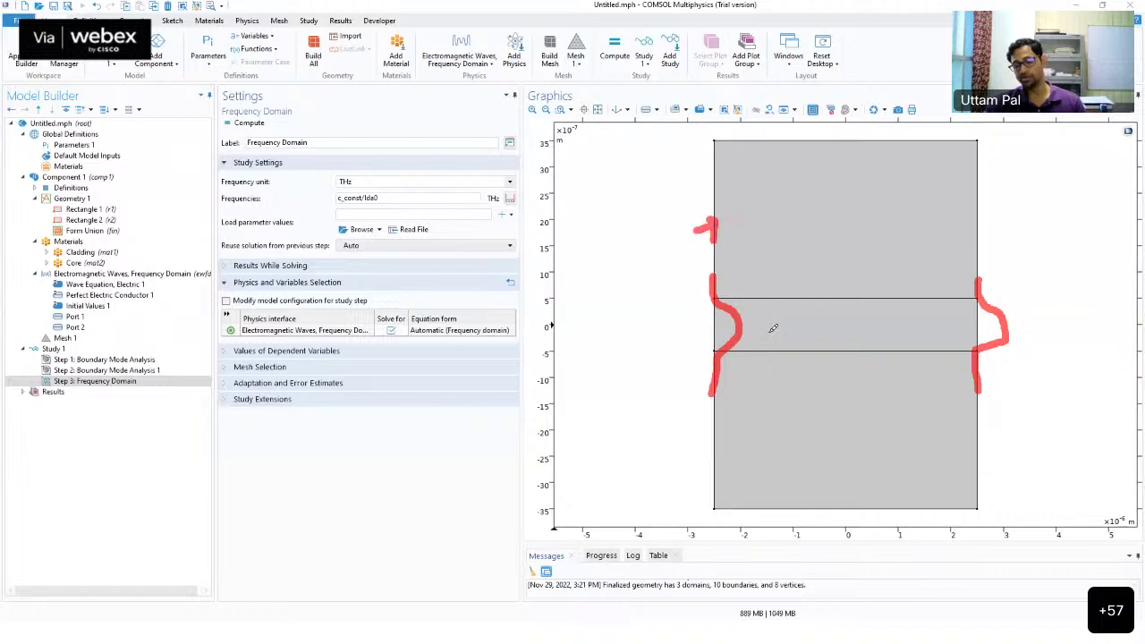
{"action": "left_click_drag", "start_coordinate": [768, 331], "coordinate": [942, 324]}
{"action": "mouse_move", "coordinate": [847, 310]}
{"action": "left_mouse_down"}
{"action": "mouse_move", "coordinate": [885, 318]}
{"action": "mouse_move", "coordinate": [869, 343]}
{"action": "left_mouse_up"}
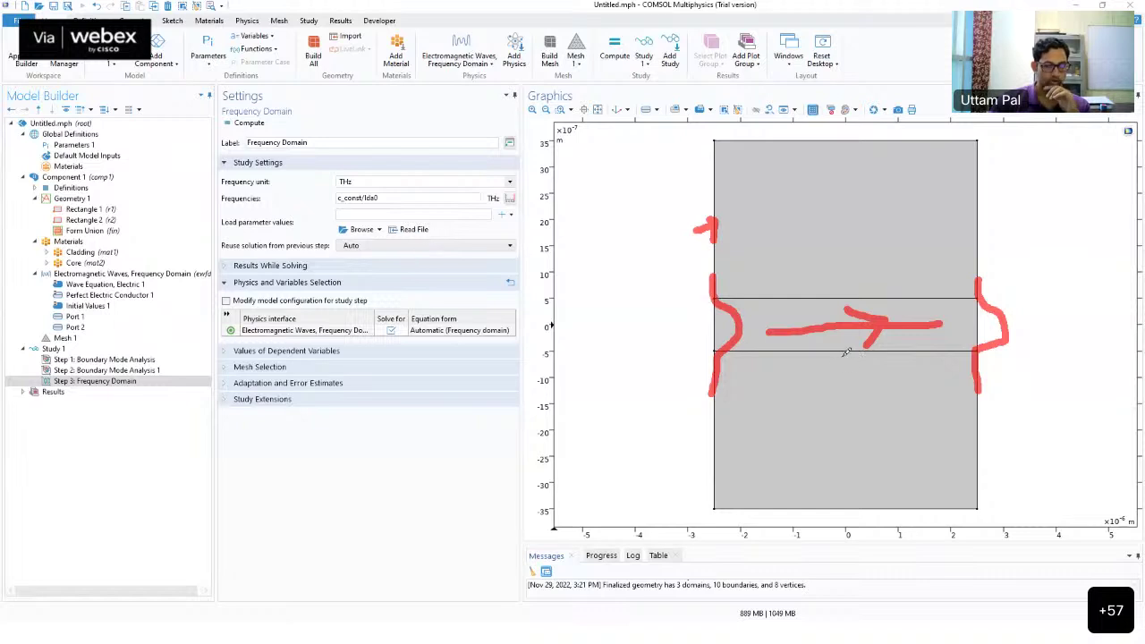
{"action": "left_click_drag", "start_coordinate": [711, 415], "coordinate": [709, 440]}
{"action": "mouse_move", "coordinate": [703, 397]}
{"action": "left_mouse_down"}
{"action": "mouse_move", "coordinate": [716, 463]}
{"action": "mouse_move", "coordinate": [752, 449]}
{"action": "mouse_move", "coordinate": [752, 418]}
{"action": "mouse_move", "coordinate": [706, 400]}
{"action": "left_mouse_up"}
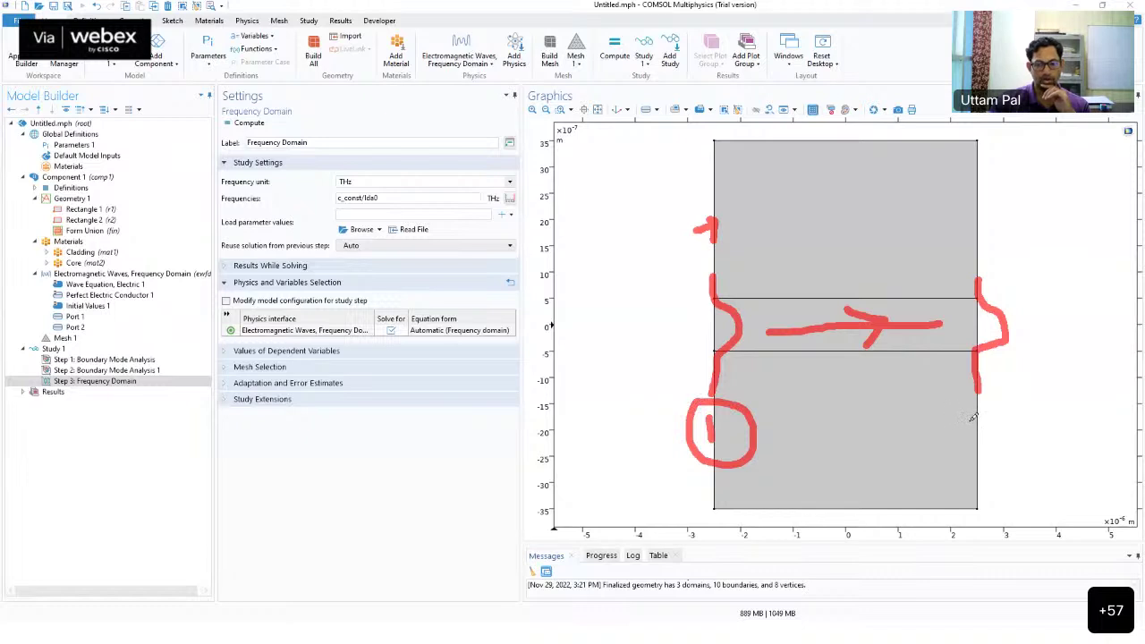
{"action": "left_click_drag", "start_coordinate": [969, 414], "coordinate": [1001, 440]}
{"action": "mouse_move", "coordinate": [990, 390]}
{"action": "left_mouse_down"}
{"action": "mouse_move", "coordinate": [943, 410]}
{"action": "mouse_move", "coordinate": [1033, 464]}
{"action": "mouse_move", "coordinate": [985, 400]}
{"action": "mouse_move", "coordinate": [967, 395]}
{"action": "left_mouse_up"}
{"action": "mouse_move", "coordinate": [823, 258]}
{"action": "left_mouse_down"}
{"action": "mouse_move", "coordinate": [850, 265]}
{"action": "mouse_move", "coordinate": [827, 291]}
{"action": "left_mouse_up"}
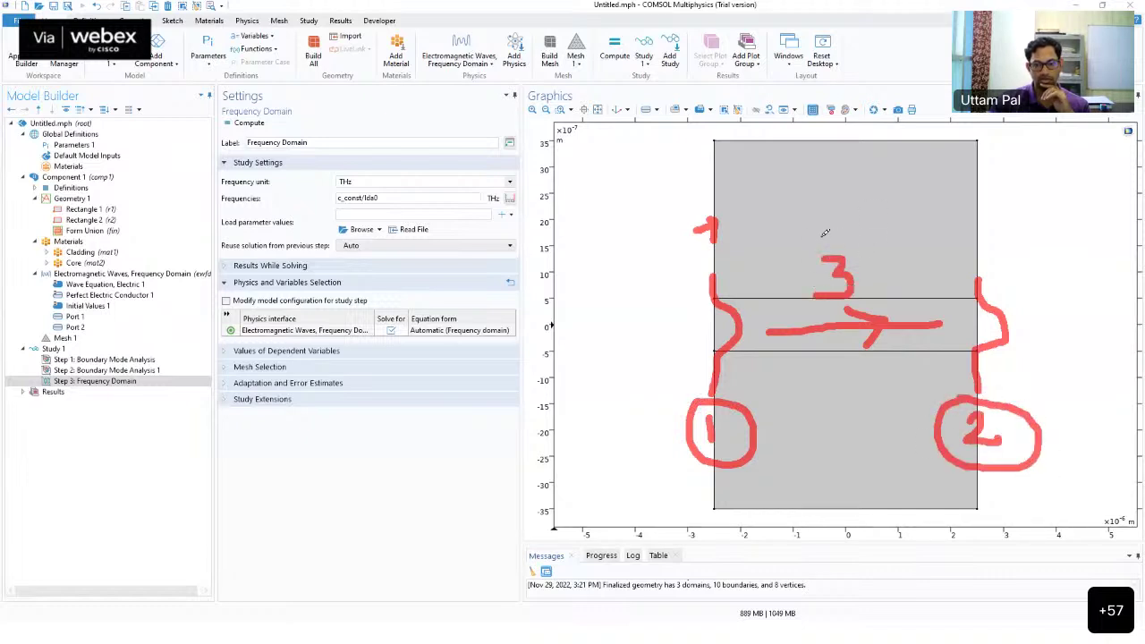
{"action": "mouse_move", "coordinate": [825, 235]}
{"action": "left_mouse_down"}
{"action": "mouse_move", "coordinate": [816, 311]}
{"action": "mouse_move", "coordinate": [851, 309]}
{"action": "mouse_move", "coordinate": [882, 267]}
{"action": "mouse_move", "coordinate": [854, 237]}
{"action": "mouse_move", "coordinate": [827, 234]}
{"action": "left_mouse_up"}
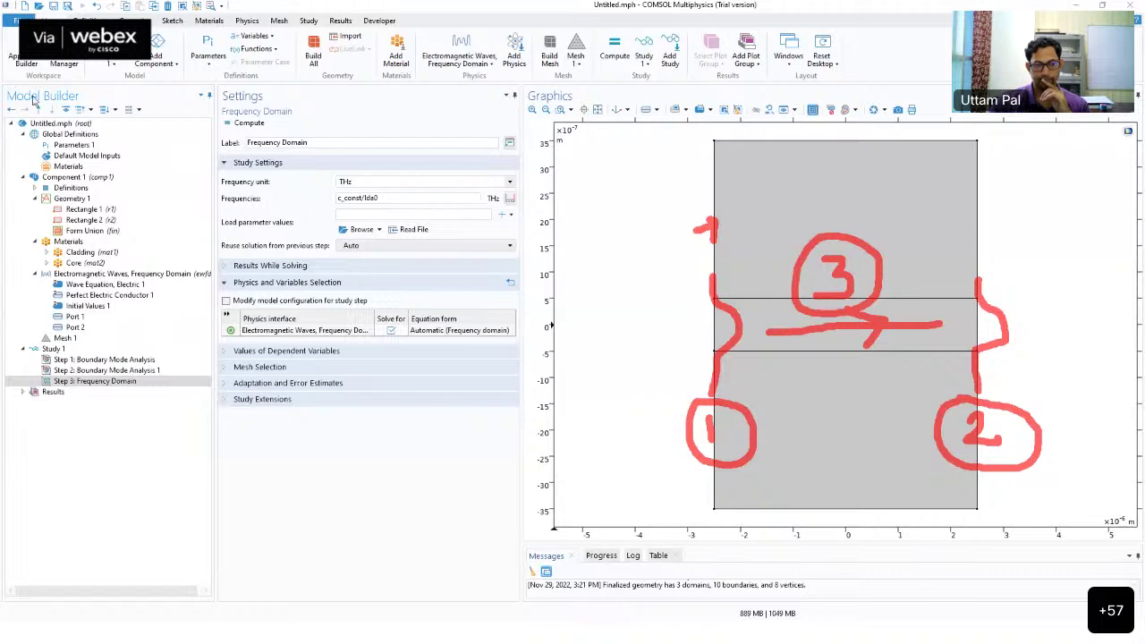
{"action": "mouse_move", "coordinate": [158, 355]}
{"action": "left_mouse_down"}
{"action": "mouse_move", "coordinate": [185, 323]}
{"action": "mouse_move", "coordinate": [207, 320]}
{"action": "mouse_move", "coordinate": [180, 279]}
{"action": "mouse_move", "coordinate": [232, 345]}
{"action": "mouse_move", "coordinate": [231, 286]}
{"action": "left_mouse_up"}
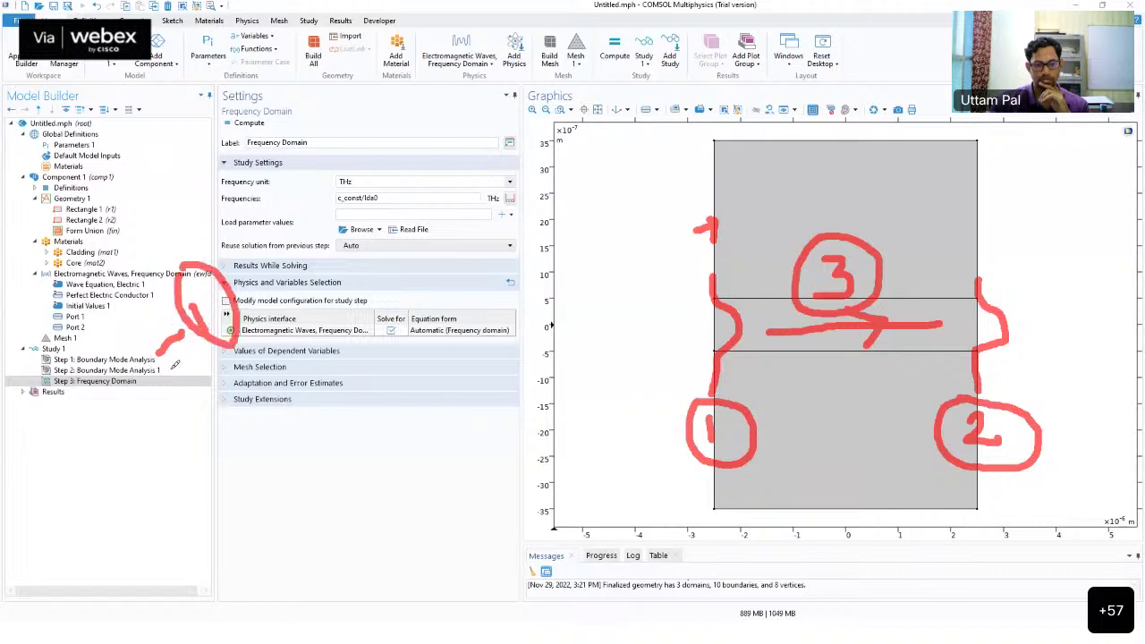
{"action": "mouse_move", "coordinate": [167, 362]}
{"action": "left_mouse_down"}
{"action": "mouse_move", "coordinate": [250, 395]}
{"action": "mouse_move", "coordinate": [259, 417]}
{"action": "mouse_move", "coordinate": [292, 421]}
{"action": "left_mouse_up"}
{"action": "mouse_move", "coordinate": [242, 365]}
{"action": "left_mouse_down"}
{"action": "mouse_move", "coordinate": [313, 409]}
{"action": "mouse_move", "coordinate": [243, 353]}
{"action": "left_mouse_up"}
{"action": "mouse_move", "coordinate": [149, 377]}
{"action": "left_mouse_down"}
{"action": "mouse_move", "coordinate": [152, 498]}
{"action": "mouse_move", "coordinate": [148, 519]}
{"action": "mouse_move", "coordinate": [127, 521]}
{"action": "mouse_move", "coordinate": [195, 482]}
{"action": "mouse_move", "coordinate": [125, 474]}
{"action": "mouse_move", "coordinate": [118, 485]}
{"action": "left_mouse_up"}
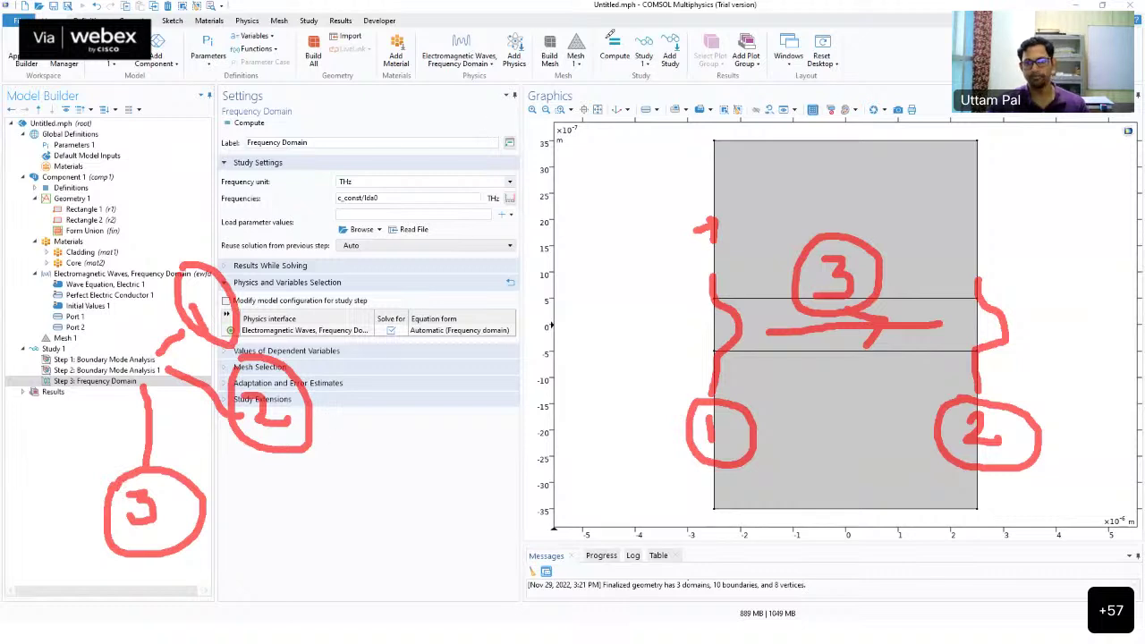
Build the physics-controlled Mesh 1 with Normal element size for the whole slab geometry
{"action": "left_click", "coordinate": [687, 16]}
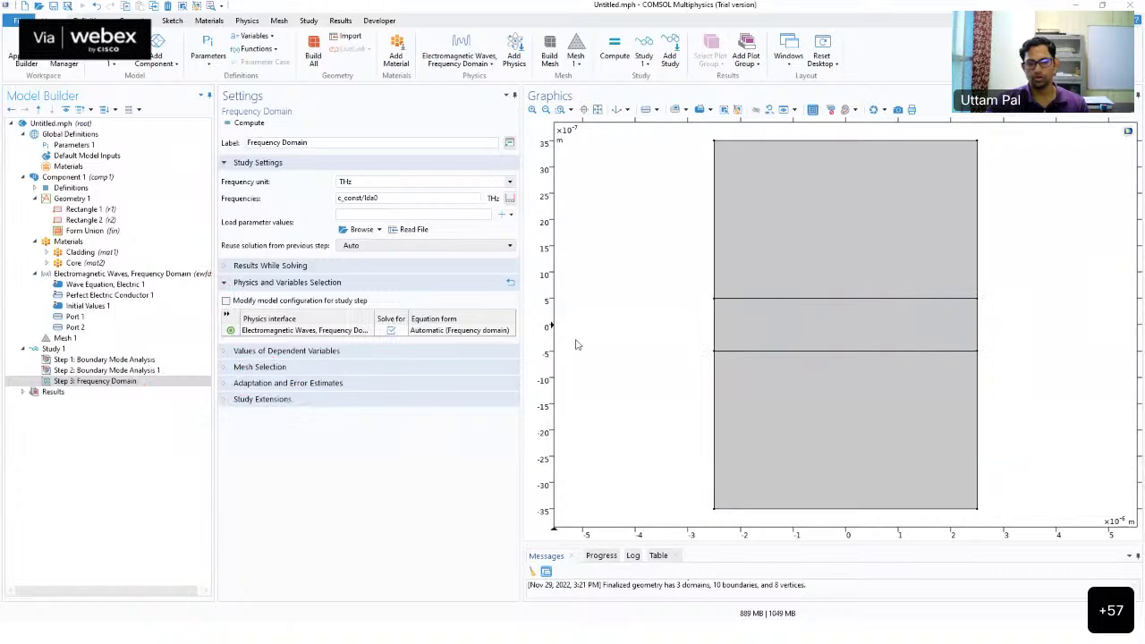
{"action": "left_click", "coordinate": [110, 370]}
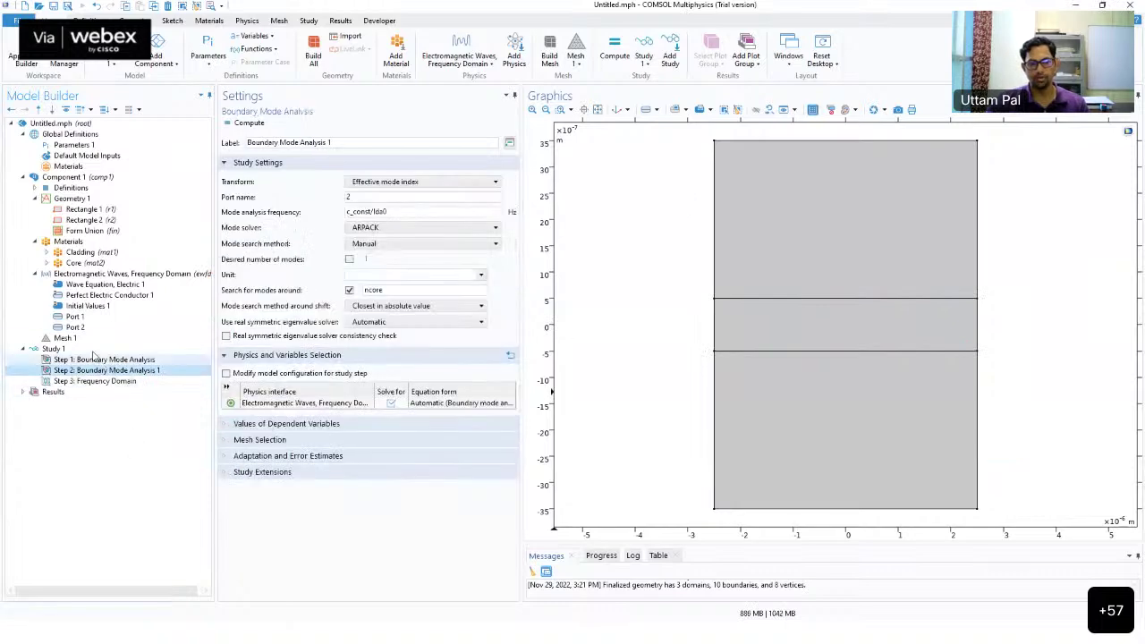
{"action": "left_click", "coordinate": [65, 337]}
{"action": "left_click", "coordinate": [246, 124]}
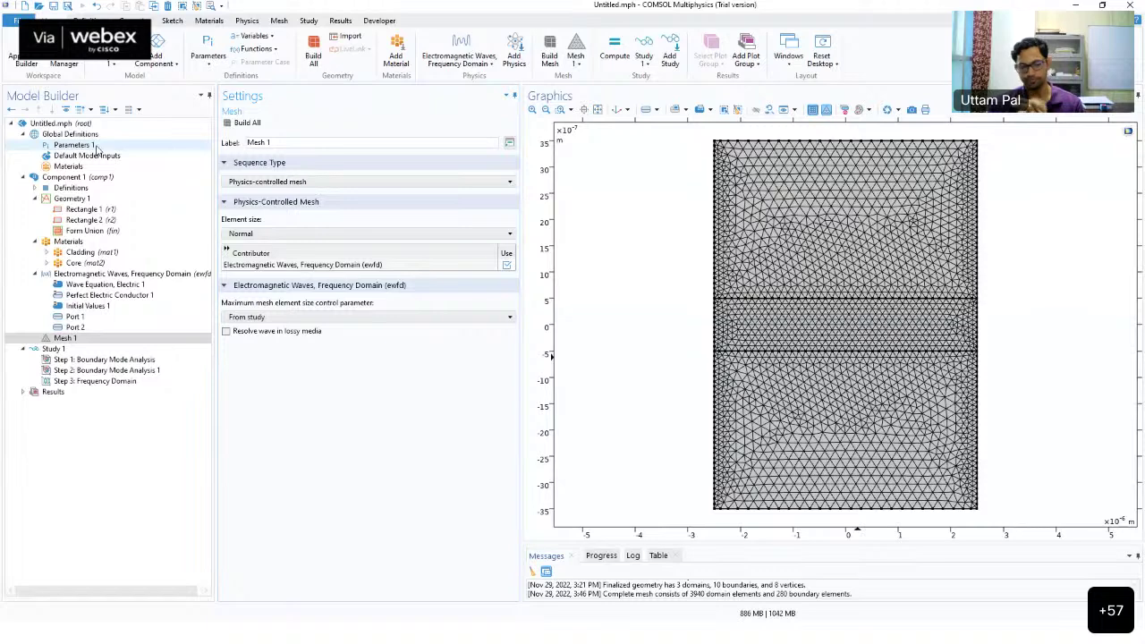
Compute Study 1 with both Boundary Mode Analysis steps and the Frequency Domain step
{"action": "left_click", "coordinate": [100, 361]}
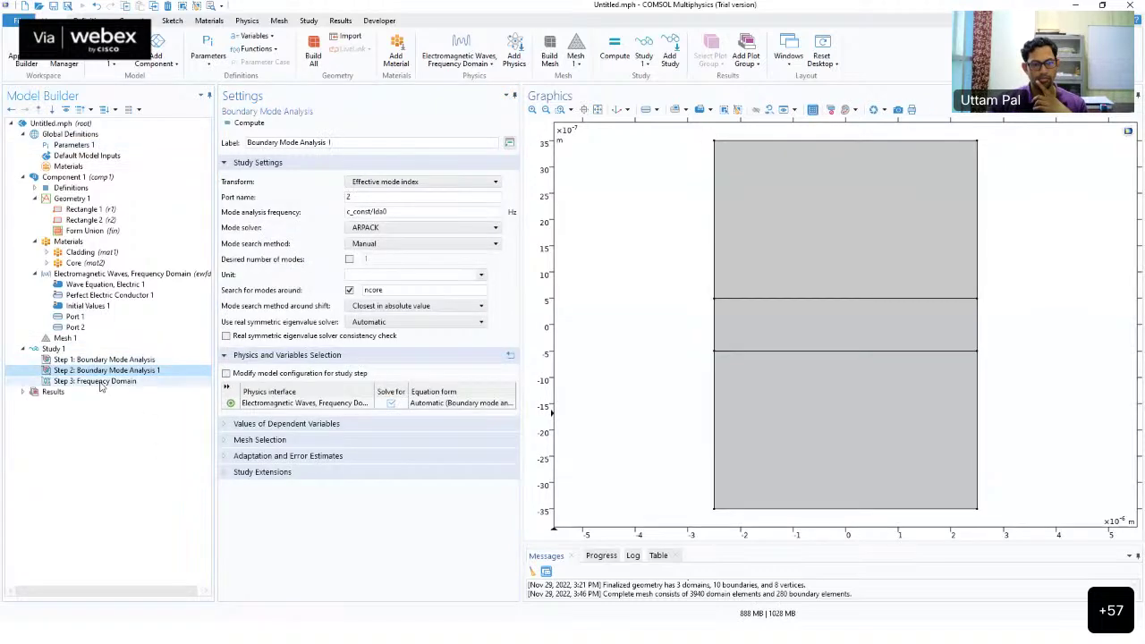
{"action": "left_click", "coordinate": [81, 349]}
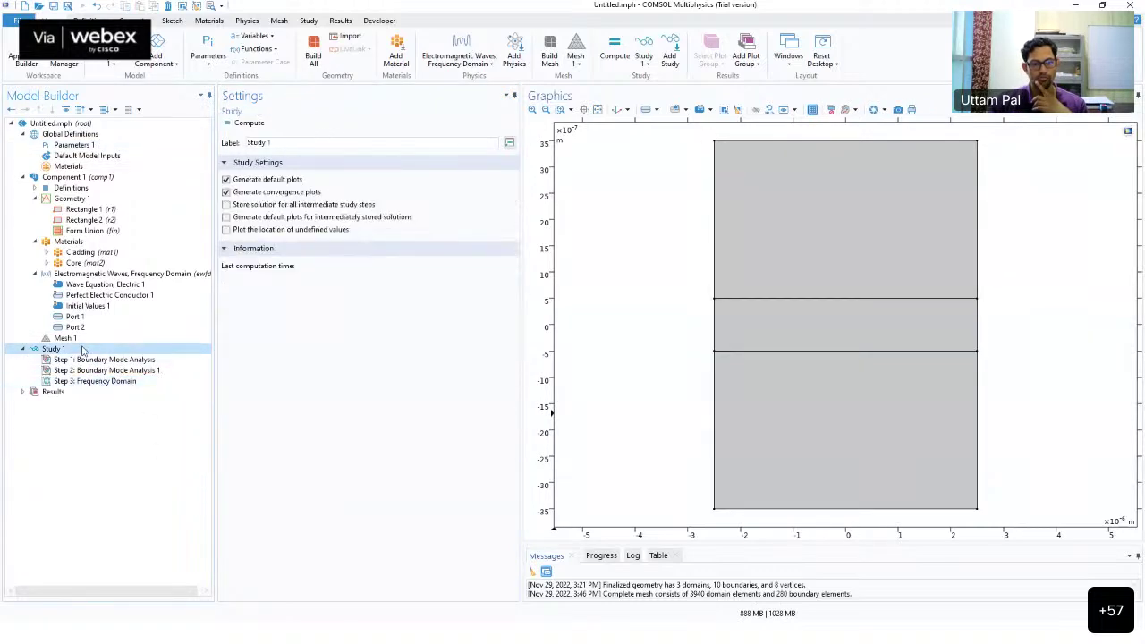
{"action": "left_click", "coordinate": [247, 123]}
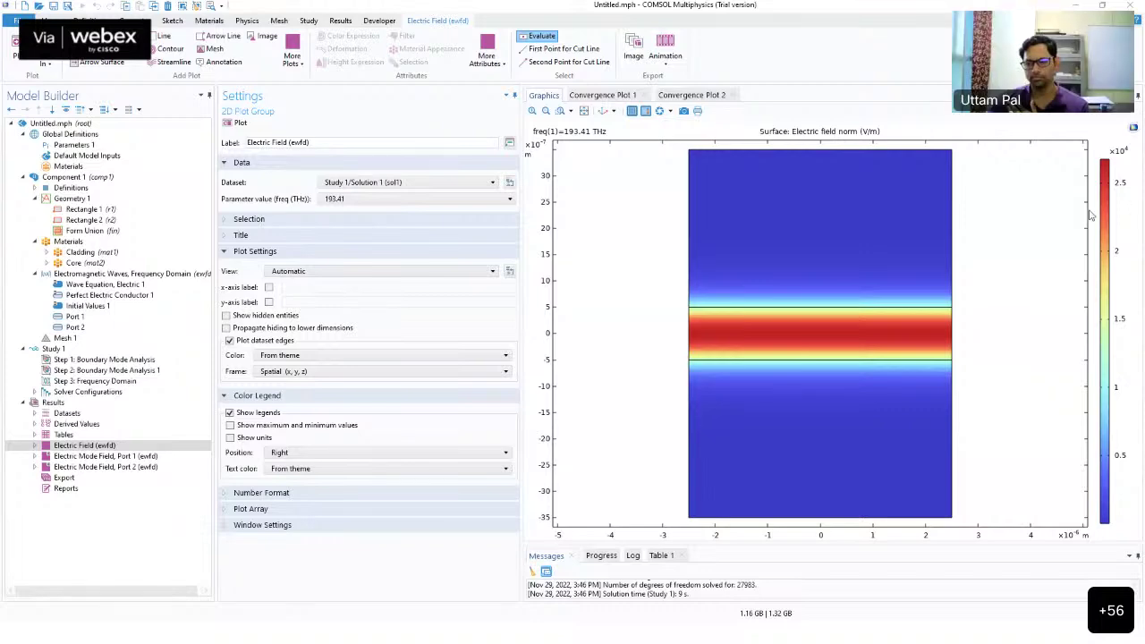
Switch Mesh 1 to a user-controlled mesh to inspect its Free Triangular node, and return it to a physics-controlled mesh
{"action": "left_click", "coordinate": [76, 340]}
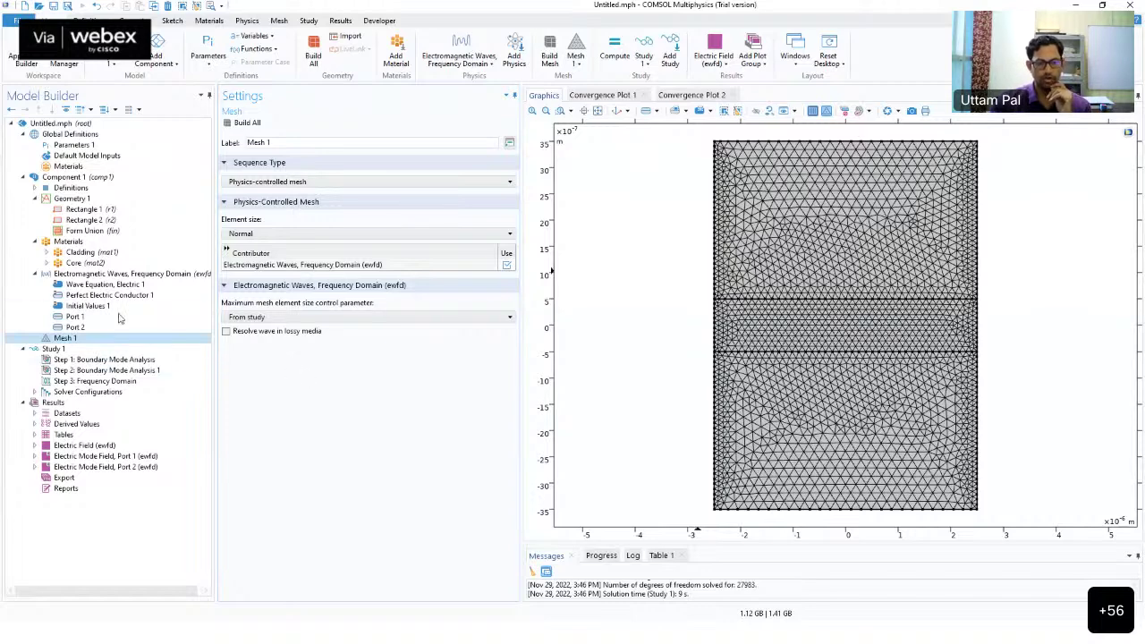
{"action": "left_click", "coordinate": [286, 181]}
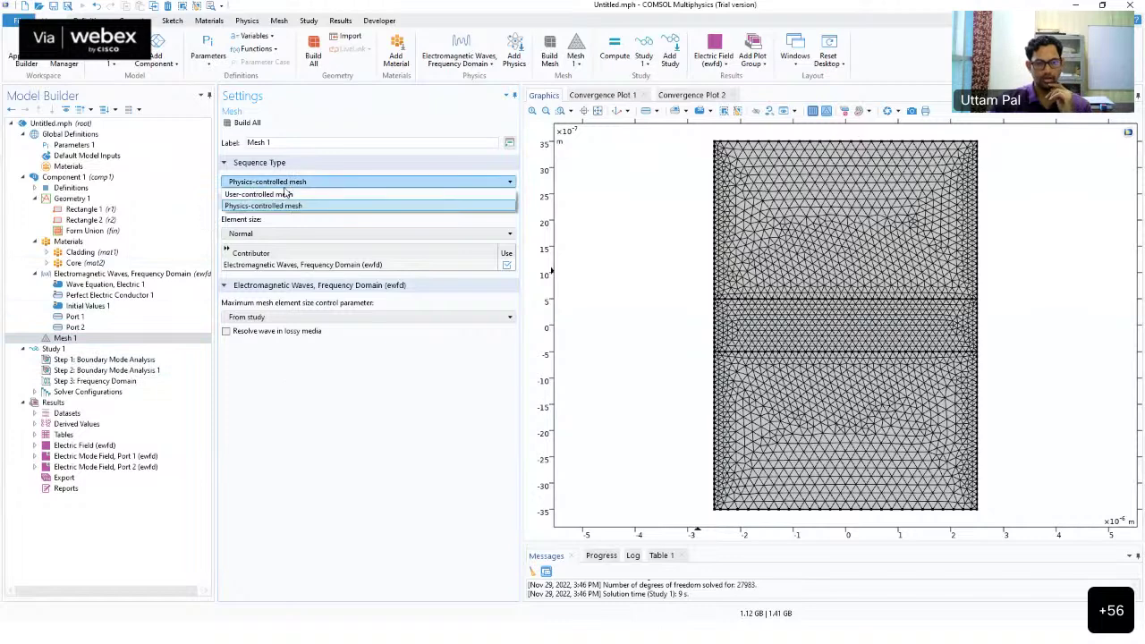
{"action": "left_click", "coordinate": [287, 192]}
{"action": "left_click", "coordinate": [107, 382]}
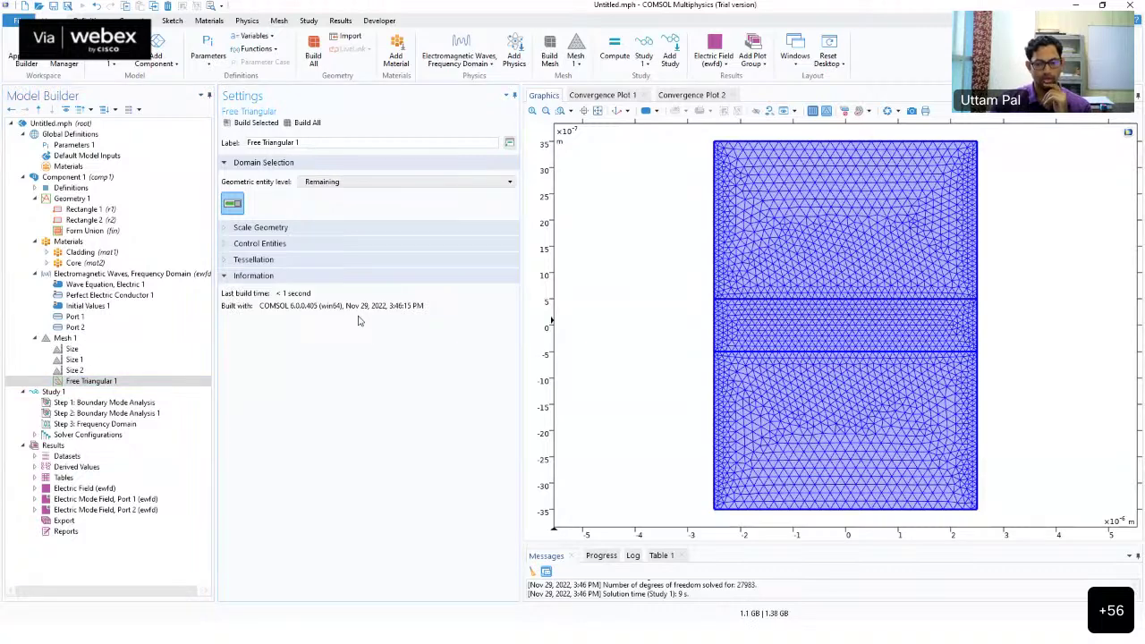
{"action": "left_click", "coordinate": [36, 338]}
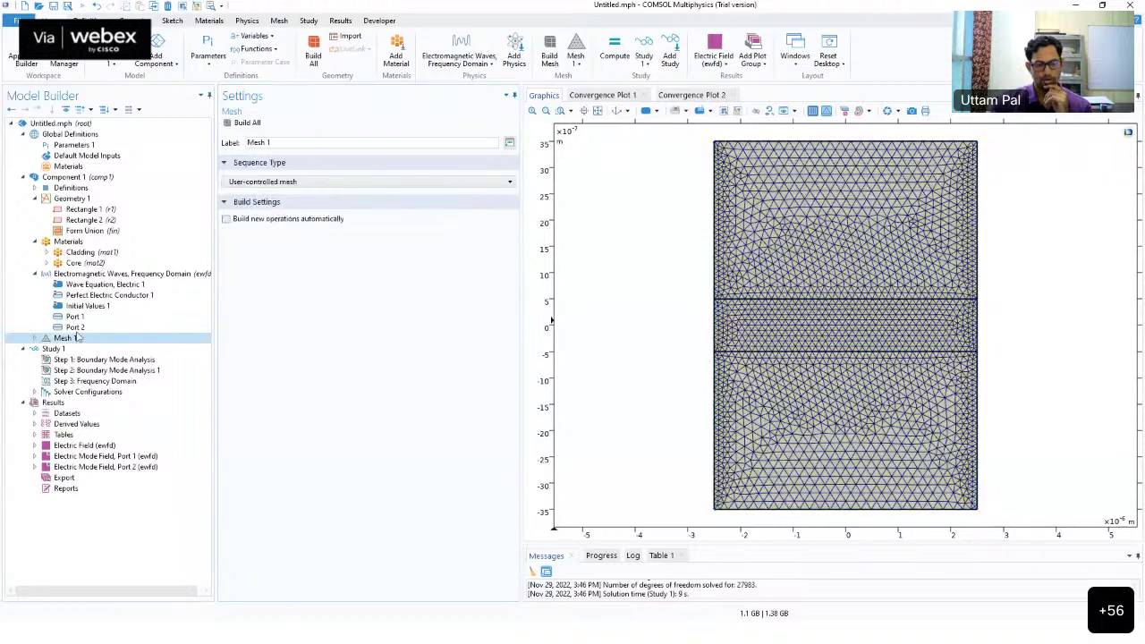
{"action": "left_click", "coordinate": [291, 182]}
{"action": "left_click", "coordinate": [291, 202]}
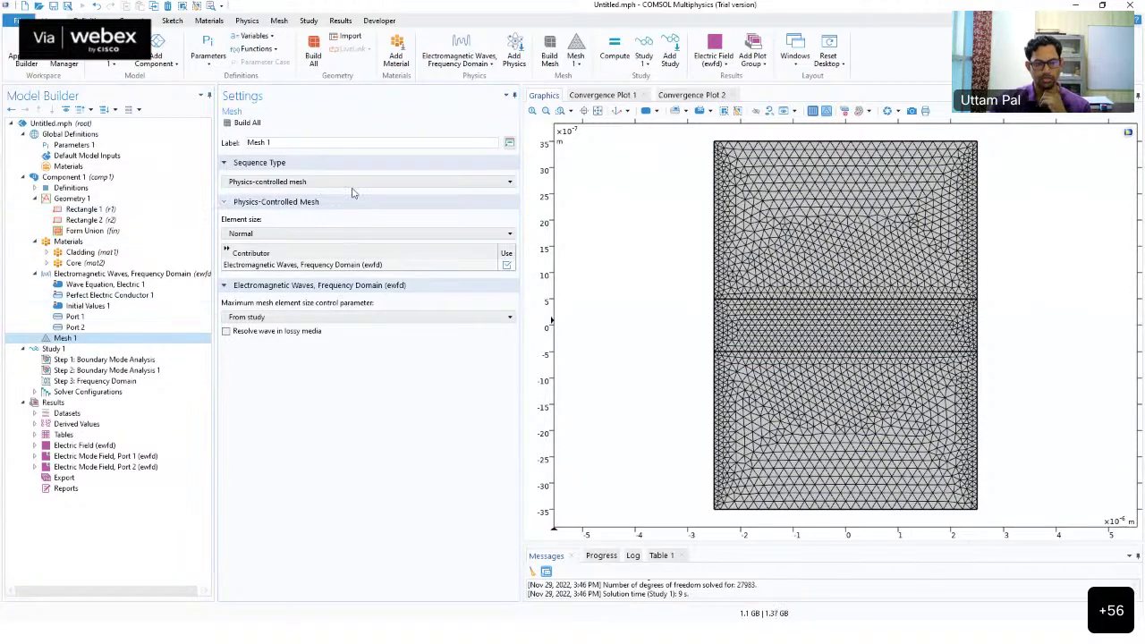
Review Rectangle 1's size settings, the global parameter list and Mesh 1's settings
{"action": "left_click", "coordinate": [116, 211]}
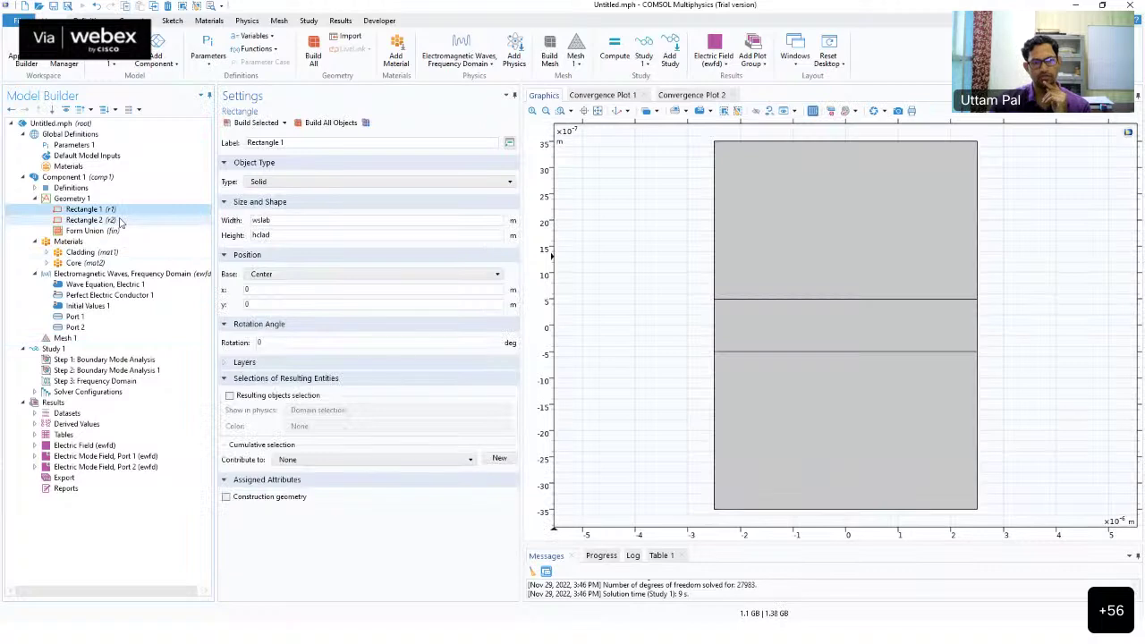
{"action": "left_click", "coordinate": [73, 145]}
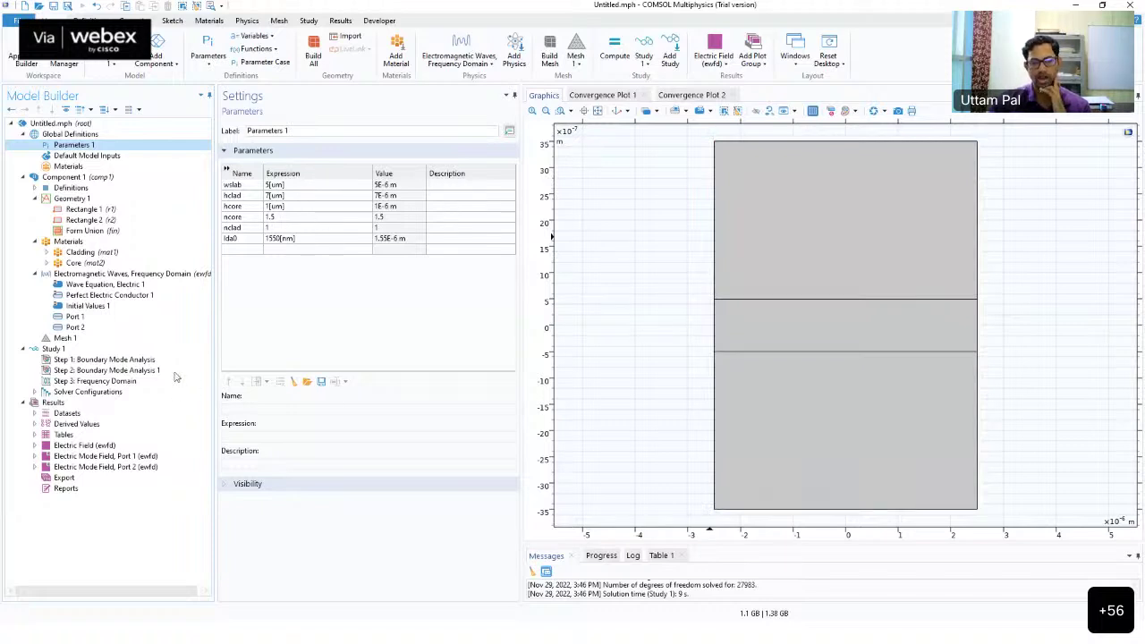
{"action": "left_click", "coordinate": [113, 340]}
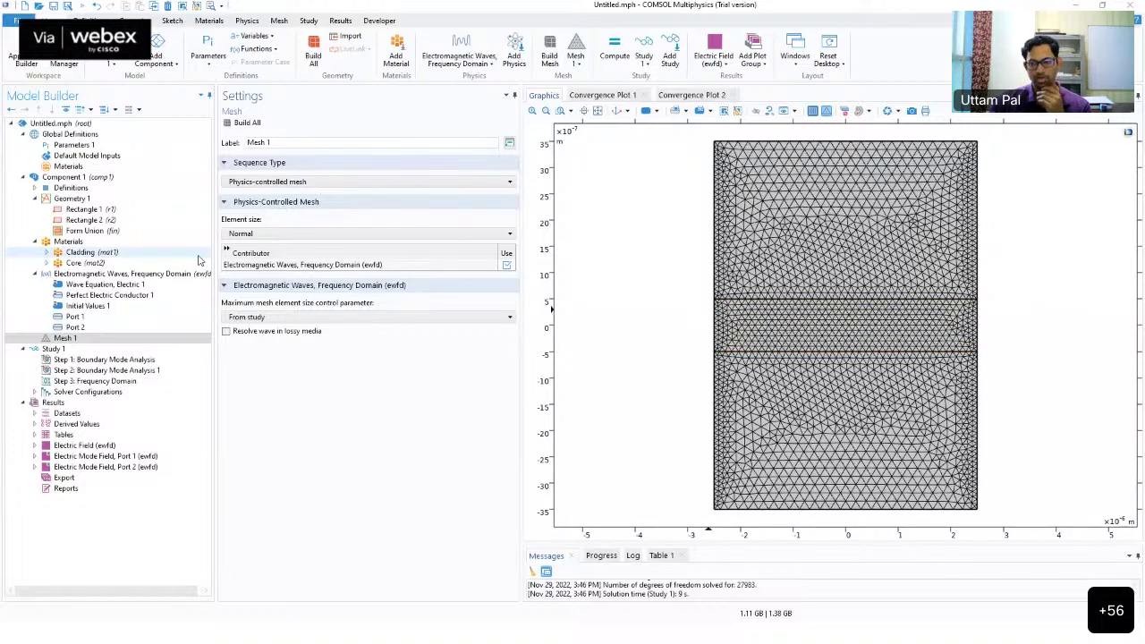
Examine the Cladding and Core materials' domain selections and the real and imaginary parts of their refractive indices
{"action": "left_click", "coordinate": [86, 253]}
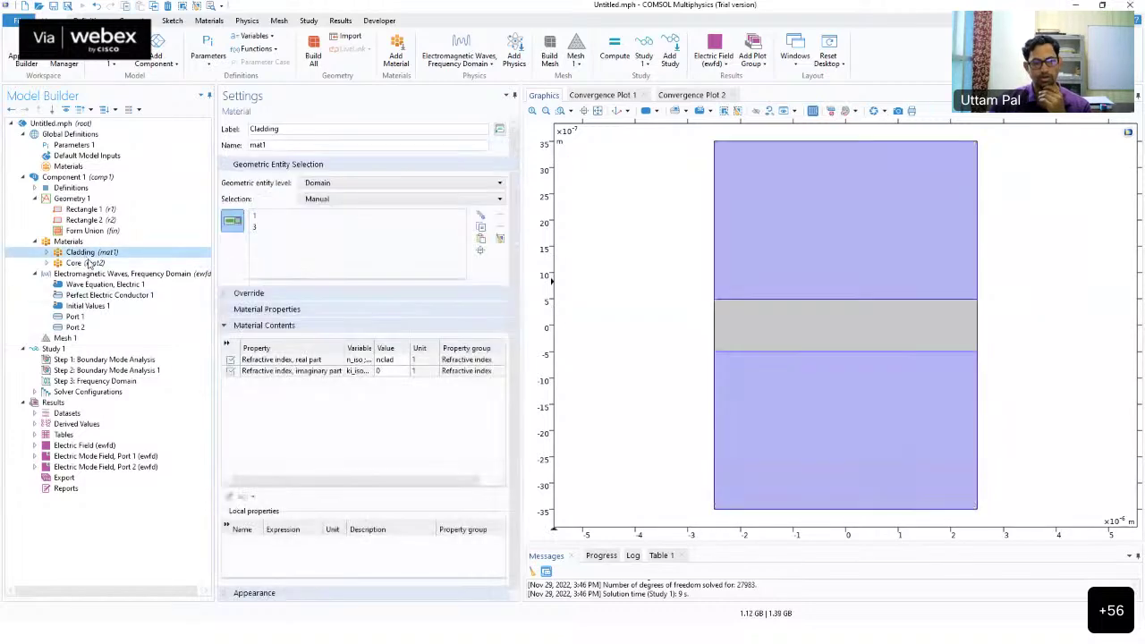
{"action": "left_click", "coordinate": [394, 360]}
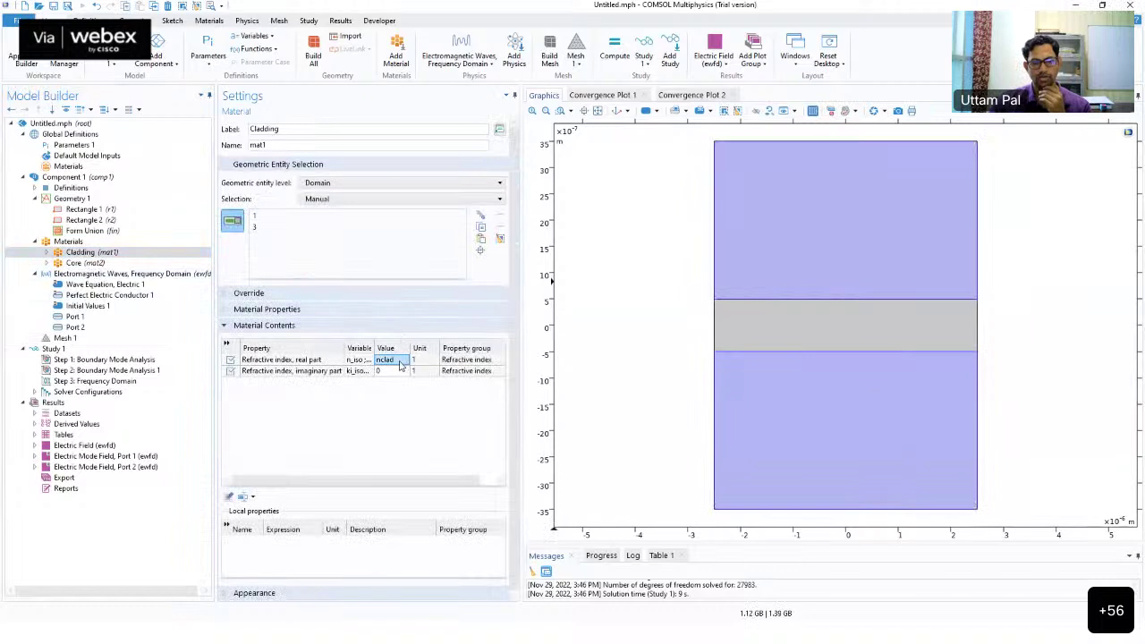
{"action": "left_click", "coordinate": [392, 370]}
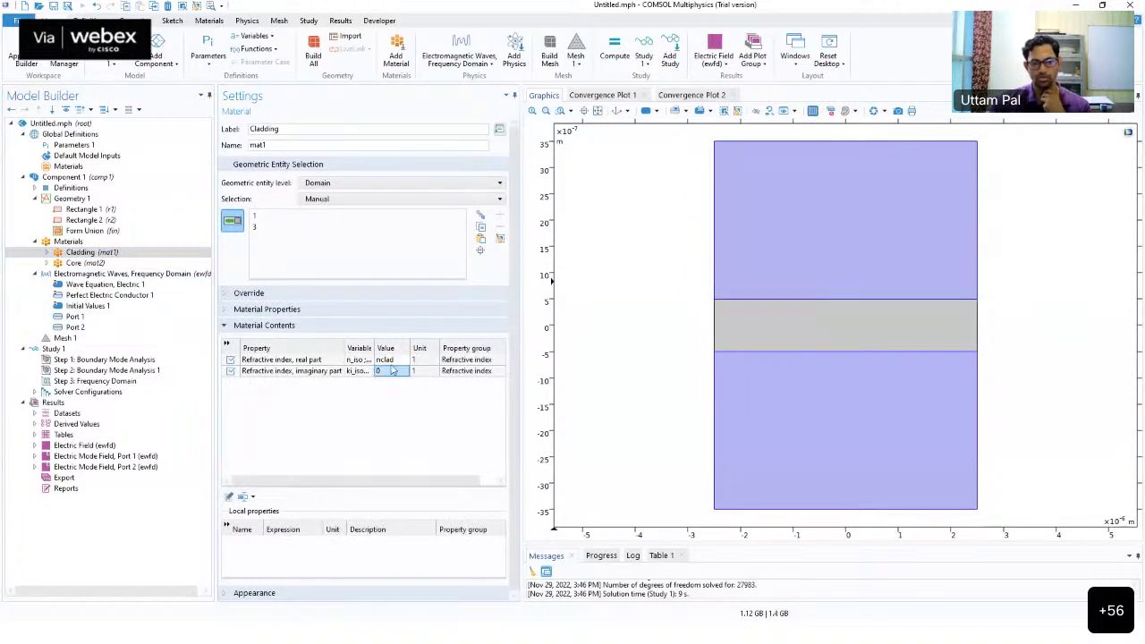
{"action": "left_click", "coordinate": [105, 266]}
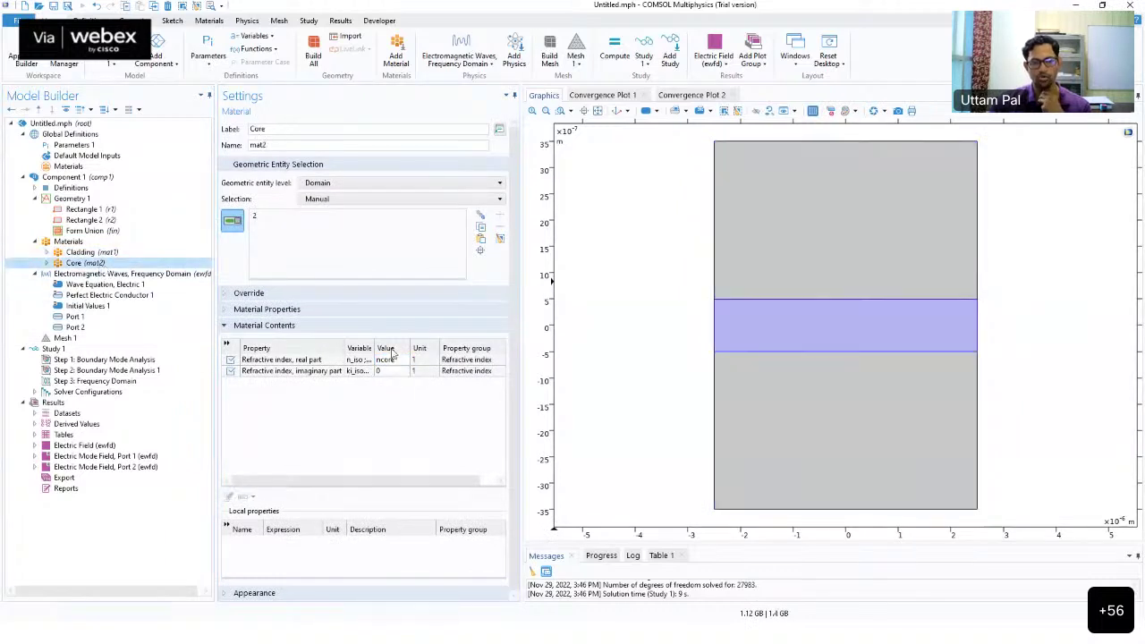
{"action": "left_click", "coordinate": [396, 374]}
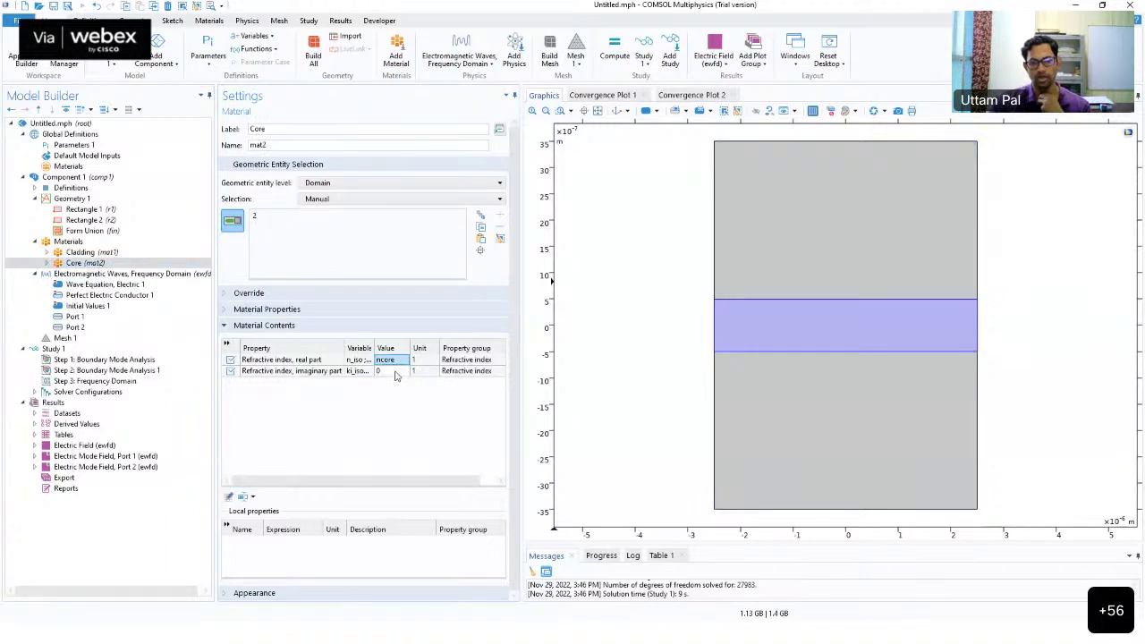
{"action": "left_click", "coordinate": [395, 372]}
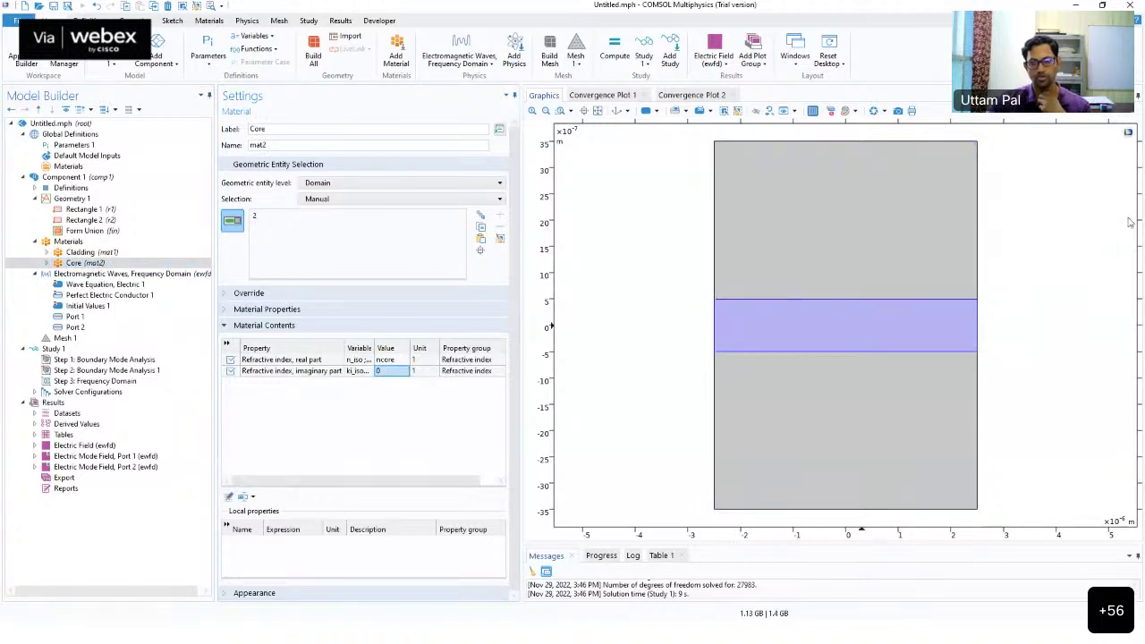
{"action": "left_click", "coordinate": [100, 253]}
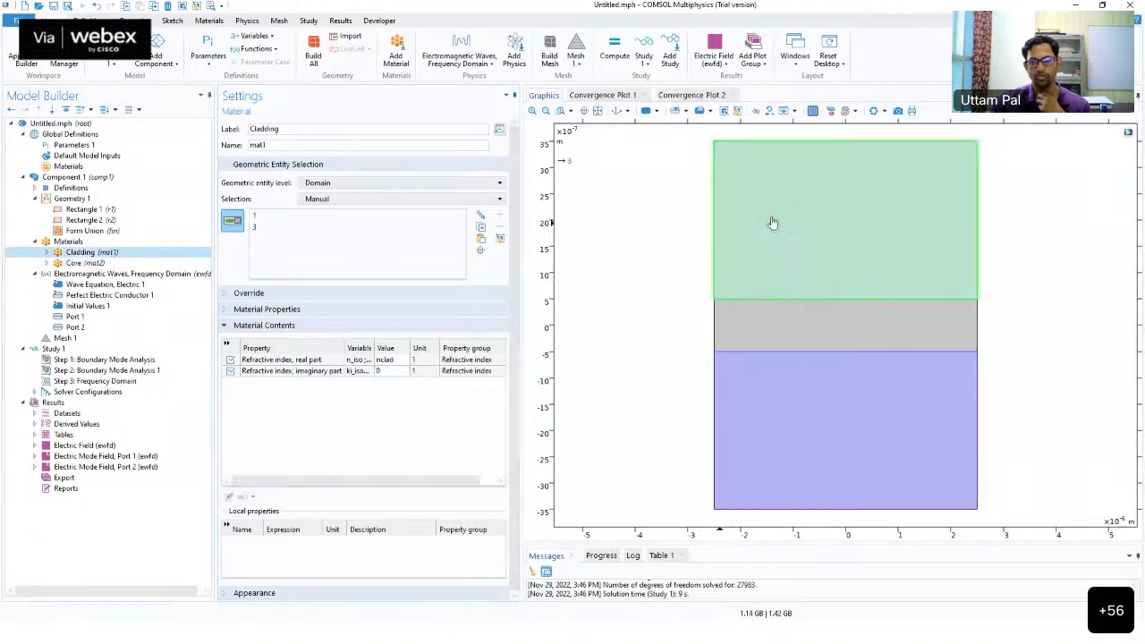
{"action": "left_click", "coordinate": [94, 264]}
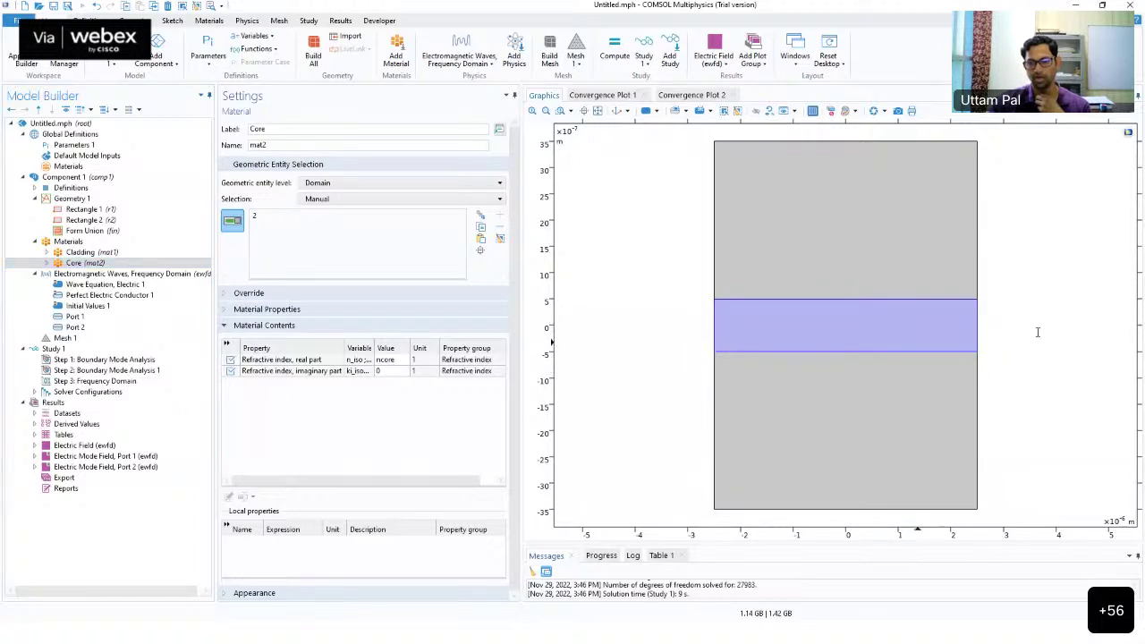
Recheck Port 1's settings, both materials, and the wavelength and slab width entries in the global parameters
{"action": "left_click", "coordinate": [86, 320]}
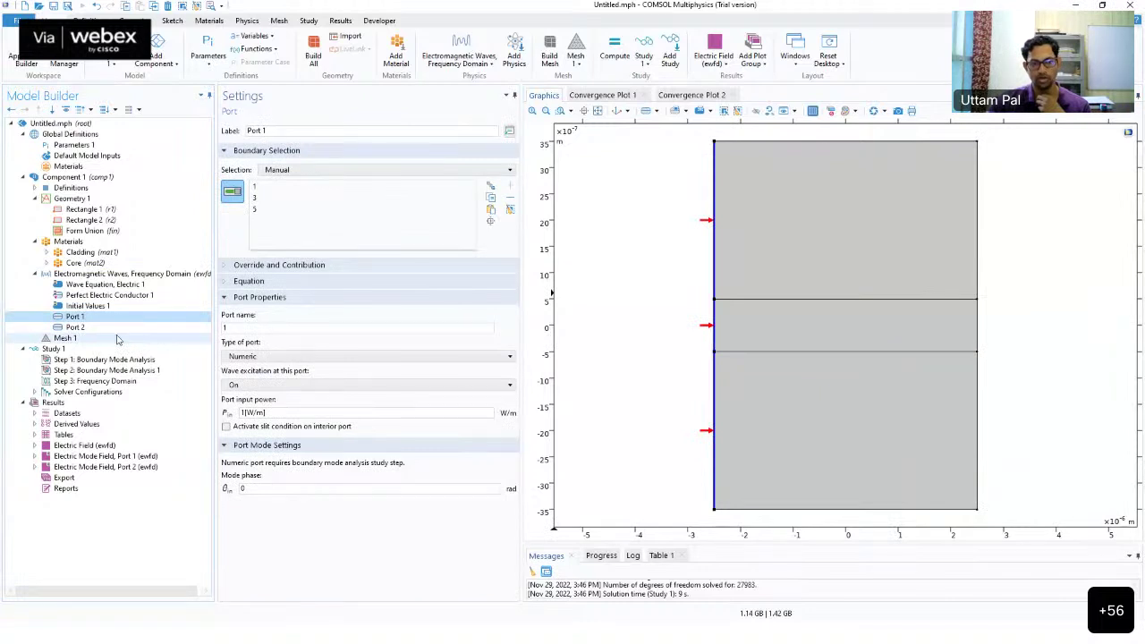
{"action": "left_click", "coordinate": [84, 263]}
{"action": "left_click", "coordinate": [80, 252]}
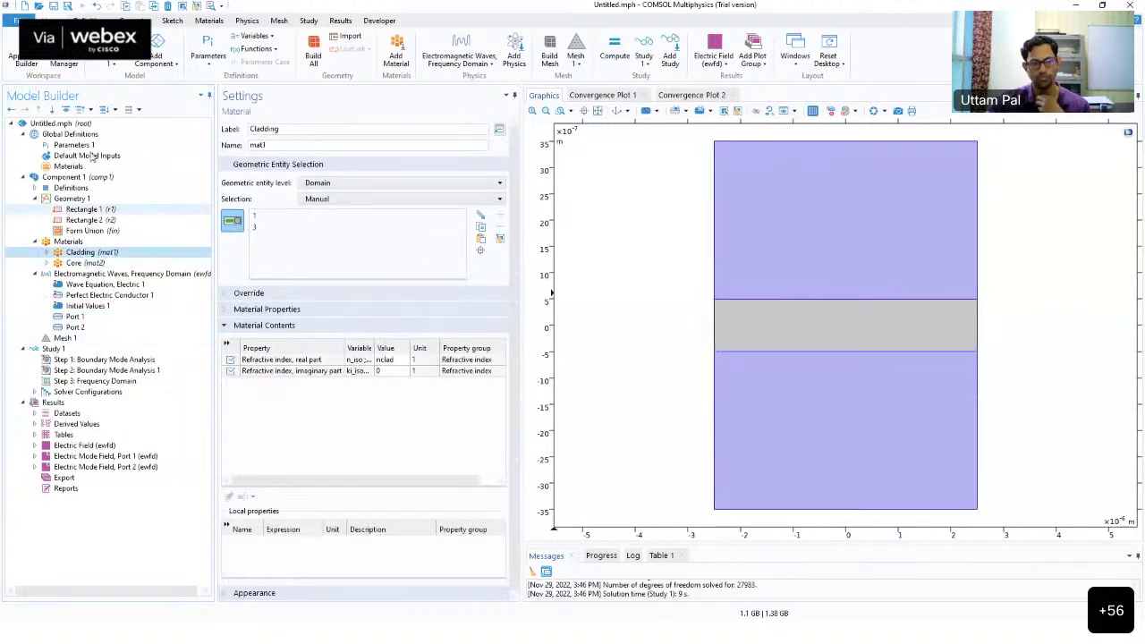
{"action": "left_click", "coordinate": [79, 145]}
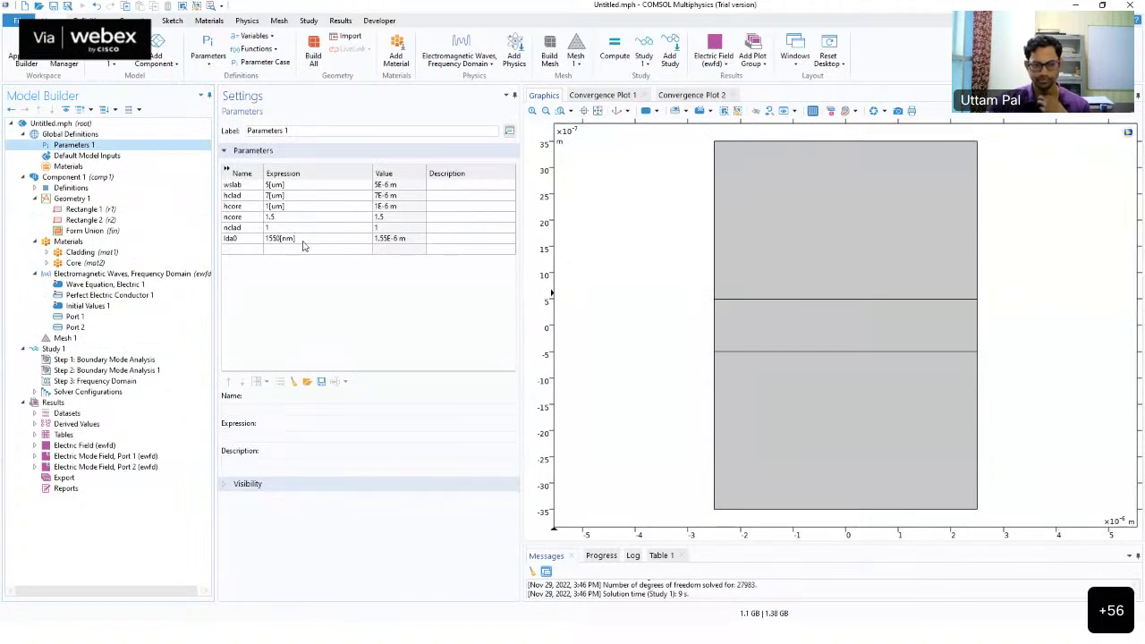
{"action": "left_click", "coordinate": [302, 240]}
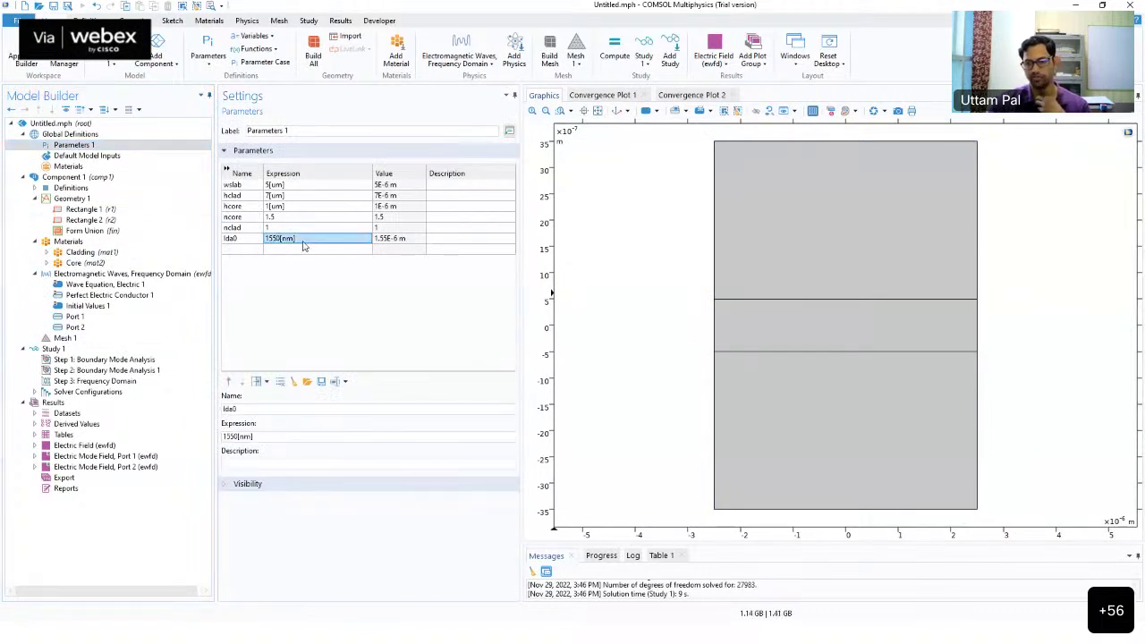
{"action": "left_click", "coordinate": [291, 187]}
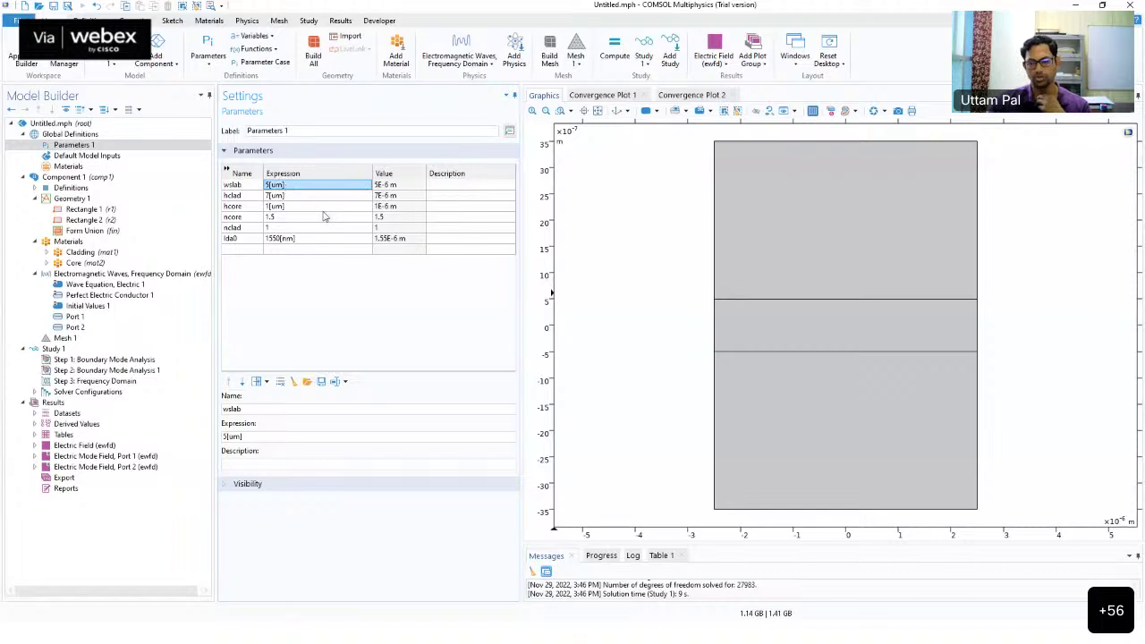
Review the settings of Study 1's two Boundary Mode Analysis steps and its Frequency Domain step
{"action": "left_click", "coordinate": [74, 368]}
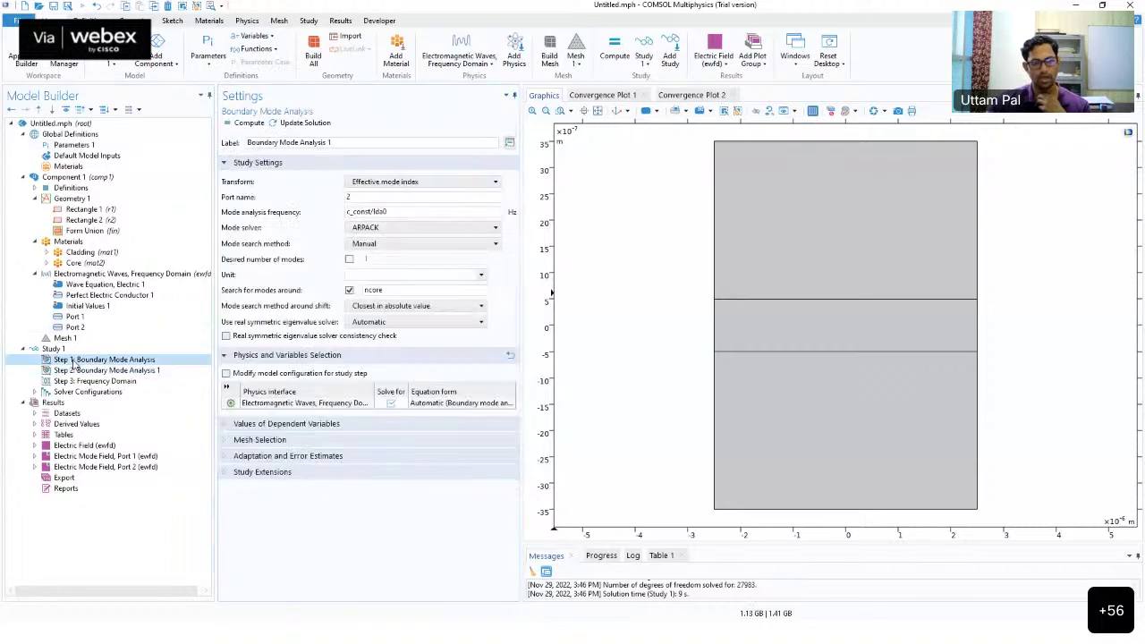
{"action": "left_click", "coordinate": [86, 359]}
{"action": "left_click", "coordinate": [93, 371]}
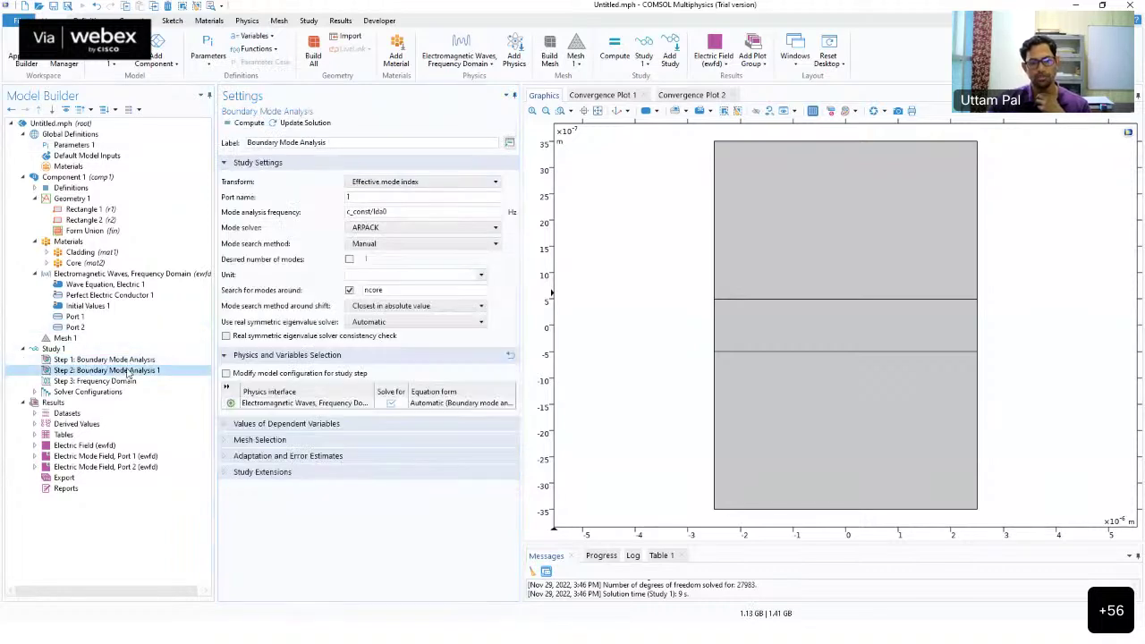
{"action": "left_click", "coordinate": [106, 382]}
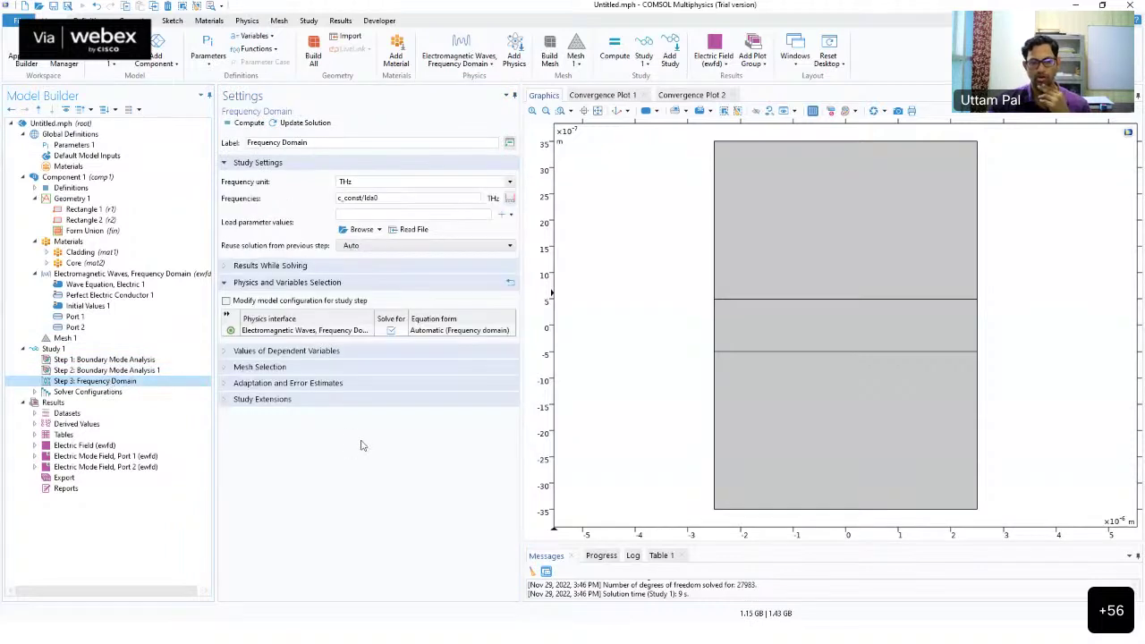
View the Electric Field (ewfd) plot and open its Surface 1 settings to examine the plotted expression
{"action": "left_click", "coordinate": [86, 447]}
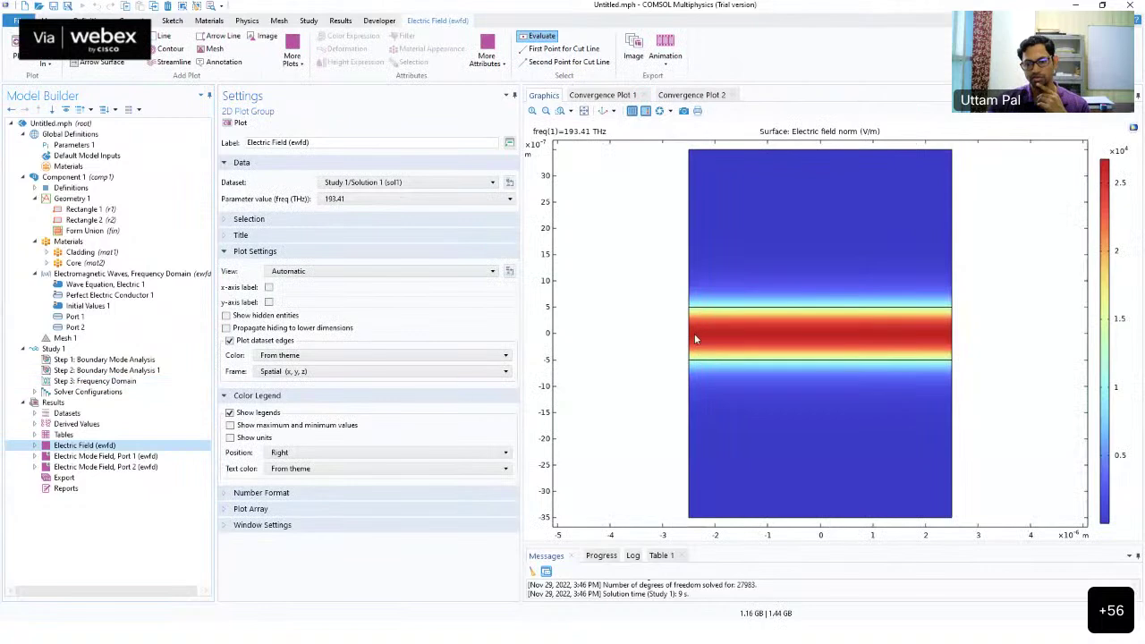
{"action": "left_click", "coordinate": [34, 447]}
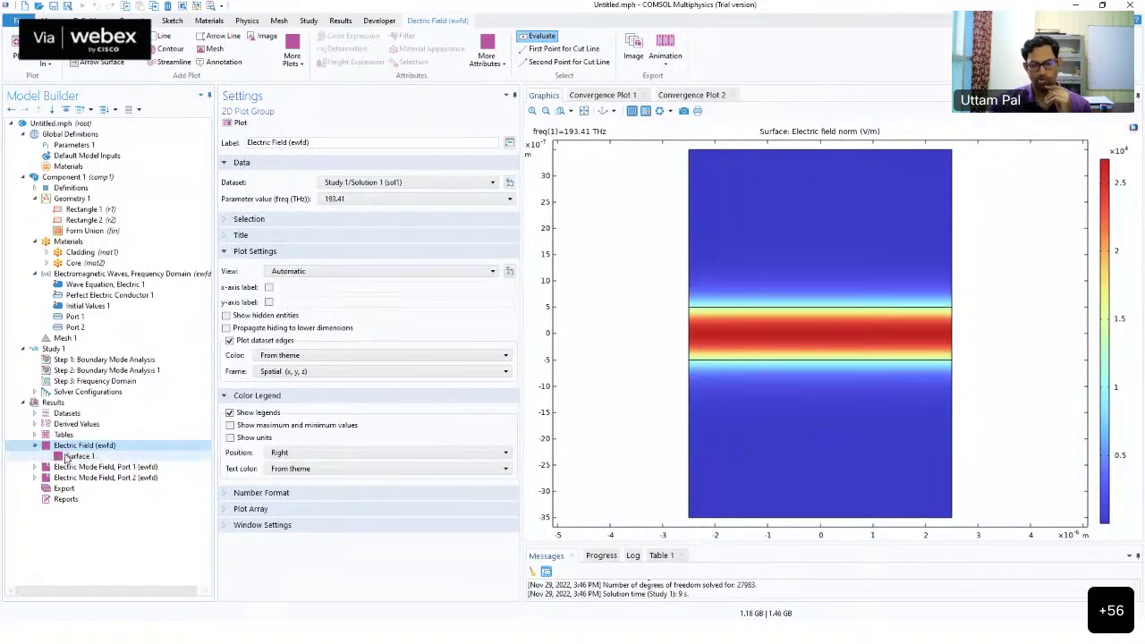
{"action": "left_click", "coordinate": [77, 457]}
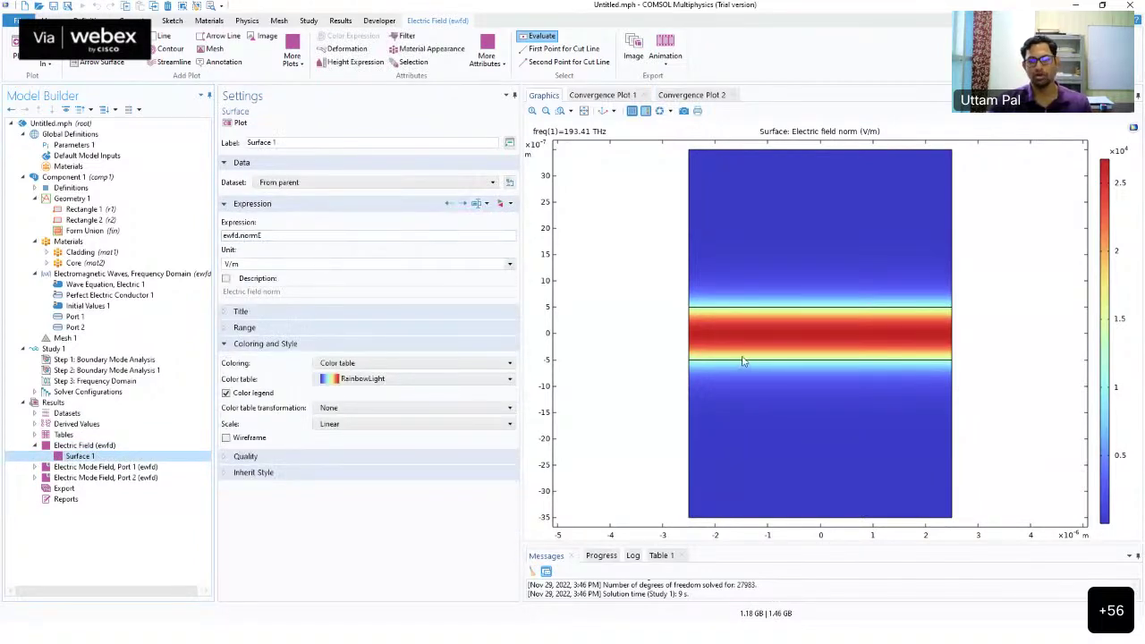
{"action": "key", "text": "ctrl"}
{"action": "left_click_drag", "start_coordinate": [271, 234], "coordinate": [297, 243]}
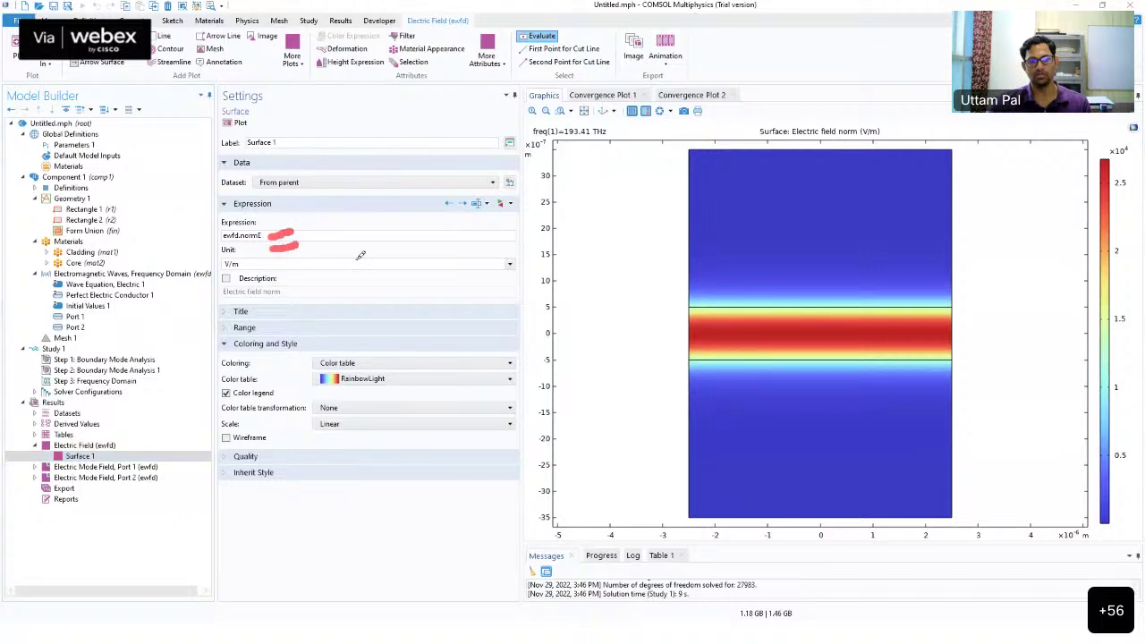
{"action": "left_click_drag", "start_coordinate": [504, 65], "coordinate": [357, 261]}
{"action": "left_click_drag", "start_coordinate": [297, 210], "coordinate": [358, 260]}
{"action": "mouse_move", "coordinate": [389, 159]}
{"action": "left_mouse_down"}
{"action": "mouse_move", "coordinate": [411, 150]}
{"action": "mouse_move", "coordinate": [433, 221]}
{"action": "left_mouse_up"}
{"action": "left_click_drag", "start_coordinate": [377, 120], "coordinate": [390, 117]}
{"action": "mouse_move", "coordinate": [389, 105]}
{"action": "left_mouse_down"}
{"action": "mouse_move", "coordinate": [383, 150]}
{"action": "mouse_move", "coordinate": [413, 179]}
{"action": "left_mouse_up"}
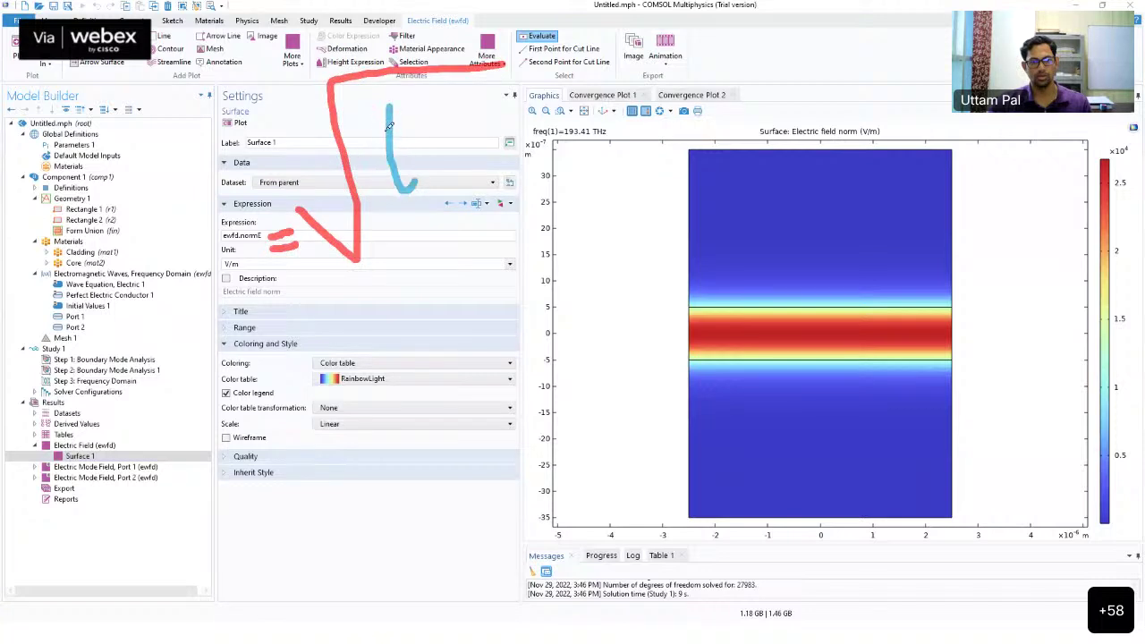
{"action": "mouse_move", "coordinate": [373, 120]}
{"action": "left_mouse_down"}
{"action": "mouse_move", "coordinate": [404, 188]}
{"action": "mouse_move", "coordinate": [409, 113]}
{"action": "left_mouse_up"}
{"action": "left_click_drag", "start_coordinate": [377, 157], "coordinate": [408, 143]}
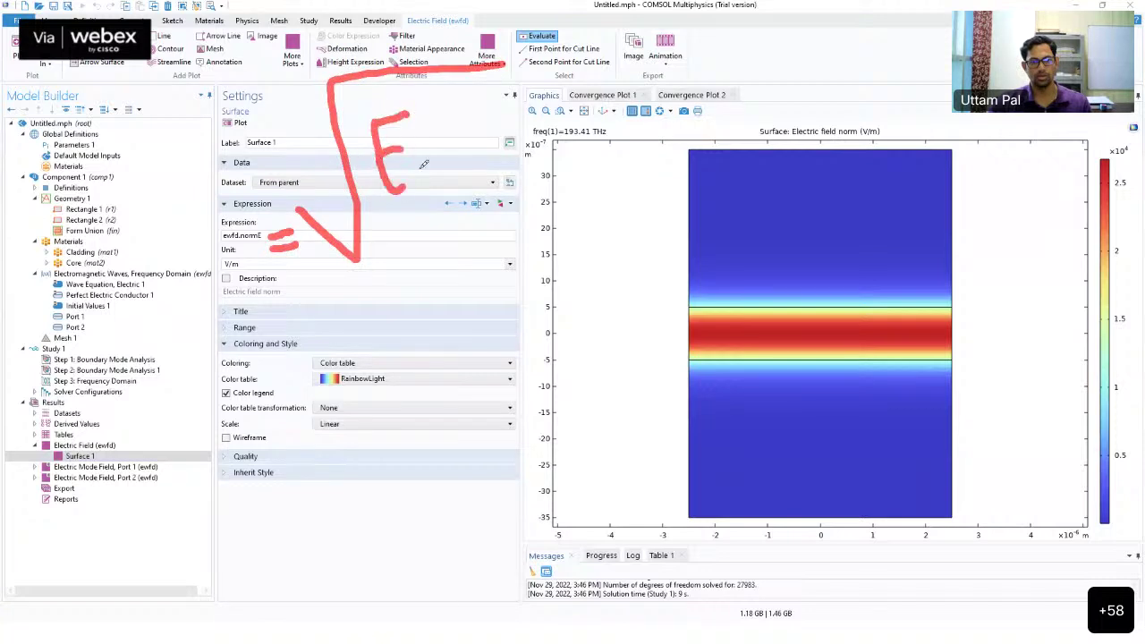
{"action": "left_click_drag", "start_coordinate": [390, 186], "coordinate": [447, 171]}
{"action": "left_click_drag", "start_coordinate": [448, 154], "coordinate": [428, 176]}
{"action": "mouse_move", "coordinate": [438, 101]}
{"action": "left_mouse_down"}
{"action": "mouse_move", "coordinate": [458, 120]}
{"action": "mouse_move", "coordinate": [485, 114]}
{"action": "mouse_move", "coordinate": [519, 148]}
{"action": "left_mouse_up"}
{"action": "left_click_drag", "start_coordinate": [490, 138], "coordinate": [562, 114]}
{"action": "left_click_drag", "start_coordinate": [582, 70], "coordinate": [612, 134]}
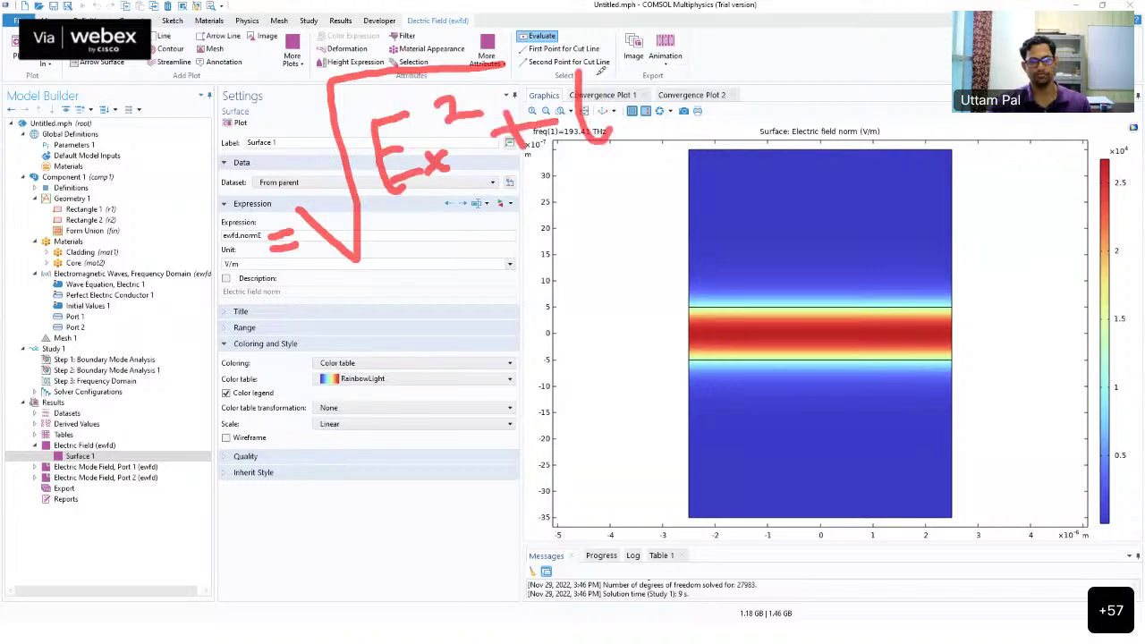
{"action": "mouse_move", "coordinate": [615, 59]}
{"action": "left_mouse_down"}
{"action": "mouse_move", "coordinate": [583, 74]}
{"action": "mouse_move", "coordinate": [632, 104]}
{"action": "mouse_move", "coordinate": [644, 129]}
{"action": "left_mouse_up"}
{"action": "left_click_drag", "start_coordinate": [660, 111], "coordinate": [639, 153]}
{"action": "mouse_move", "coordinate": [648, 68]}
{"action": "left_mouse_down"}
{"action": "mouse_move", "coordinate": [662, 59]}
{"action": "mouse_move", "coordinate": [723, 111]}
{"action": "mouse_move", "coordinate": [766, 68]}
{"action": "left_mouse_up"}
{"action": "mouse_move", "coordinate": [775, 48]}
{"action": "left_mouse_down"}
{"action": "mouse_move", "coordinate": [765, 110]}
{"action": "mouse_move", "coordinate": [802, 109]}
{"action": "mouse_move", "coordinate": [765, 53]}
{"action": "mouse_move", "coordinate": [847, 106]}
{"action": "mouse_move", "coordinate": [846, 82]}
{"action": "left_mouse_up"}
{"action": "mouse_move", "coordinate": [834, 34]}
{"action": "left_mouse_down"}
{"action": "mouse_move", "coordinate": [841, 44]}
{"action": "mouse_move", "coordinate": [874, 36]}
{"action": "left_mouse_up"}
{"action": "left_click_drag", "start_coordinate": [508, 65], "coordinate": [827, 10]}
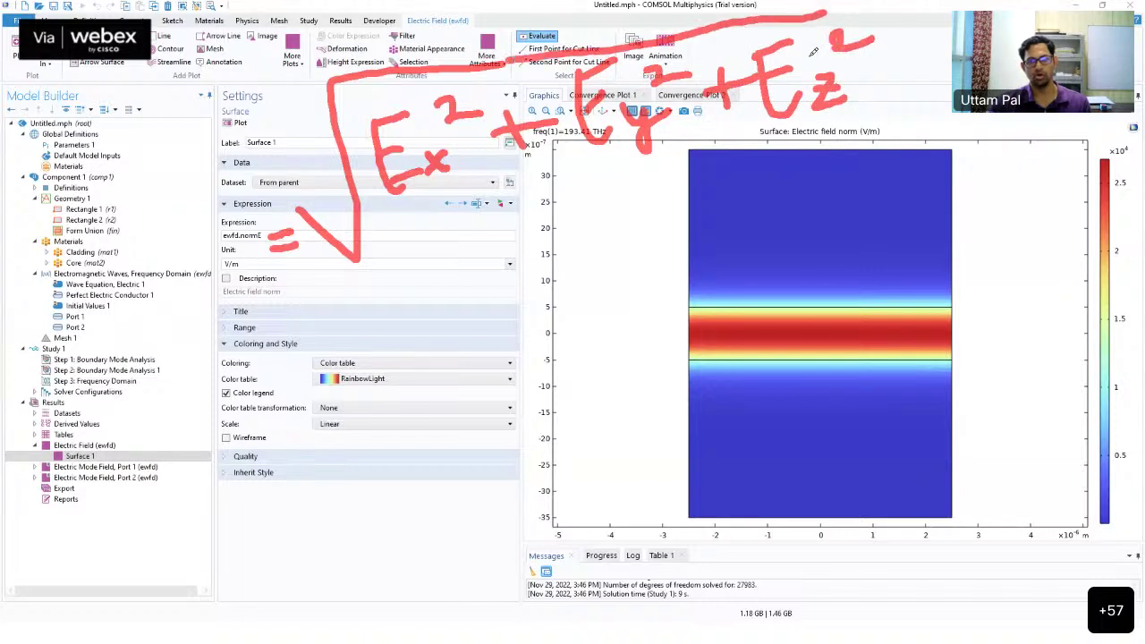
{"action": "mouse_move", "coordinate": [257, 211]}
{"action": "left_mouse_down"}
{"action": "mouse_move", "coordinate": [204, 228]}
{"action": "mouse_move", "coordinate": [203, 241]}
{"action": "mouse_move", "coordinate": [237, 256]}
{"action": "mouse_move", "coordinate": [278, 238]}
{"action": "mouse_move", "coordinate": [267, 211]}
{"action": "left_mouse_up"}
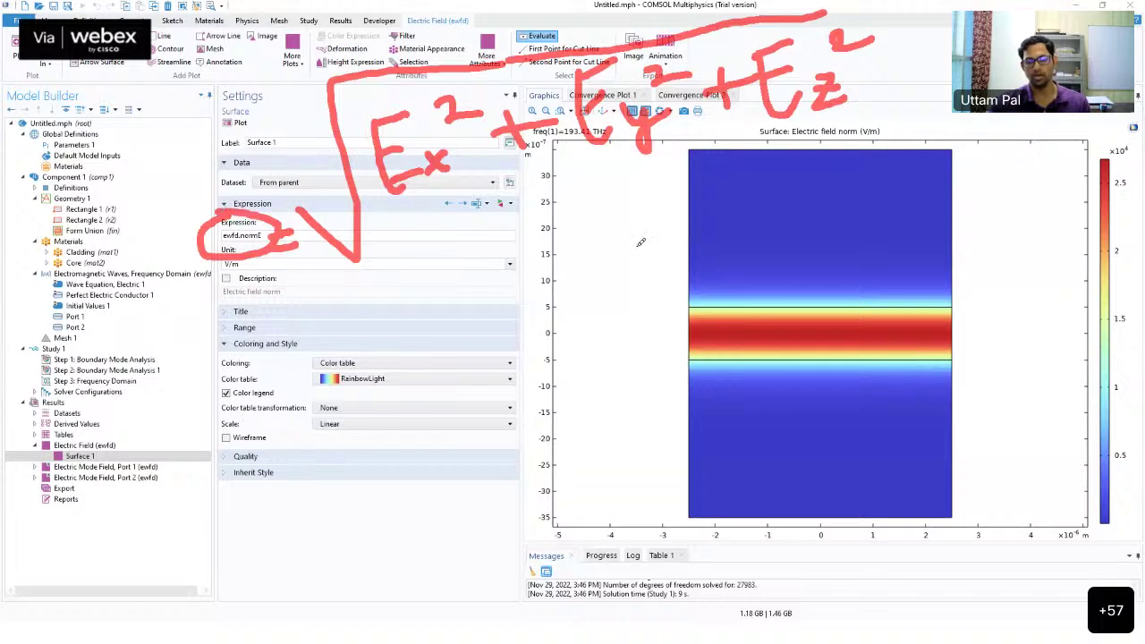
{"action": "left_click_drag", "start_coordinate": [816, 128], "coordinate": [849, 177]}
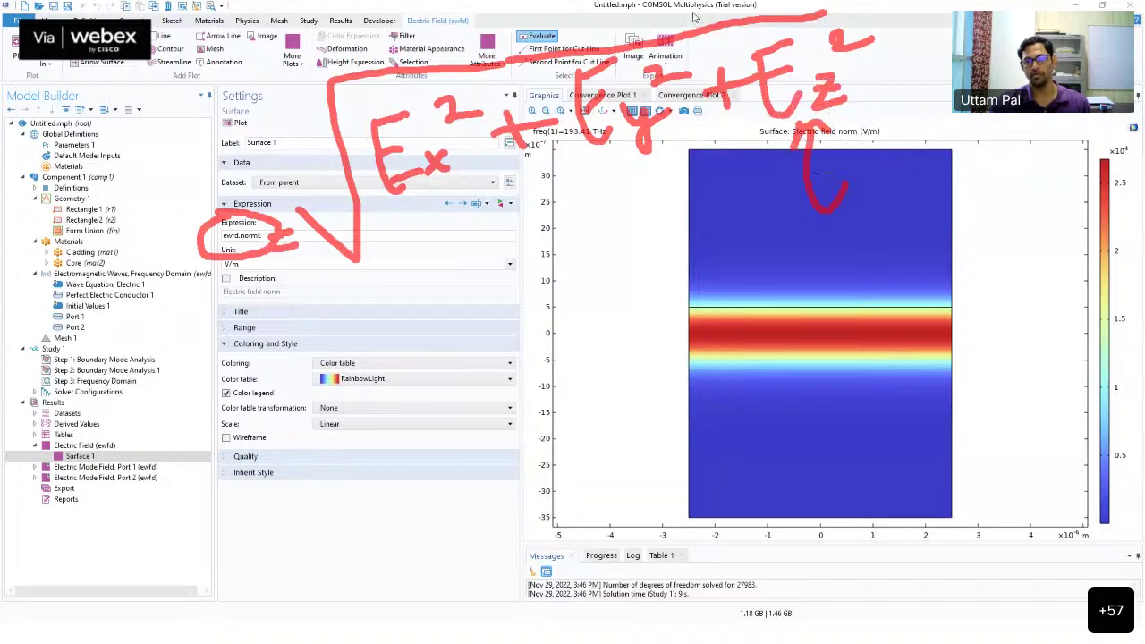
Set Surface 1's expression to ewfd.Ez, plot it, and inspect the z-component field pattern along the core
{"action": "double_click", "coordinate": [255, 235]}
{"action": "type", "text": "E"}
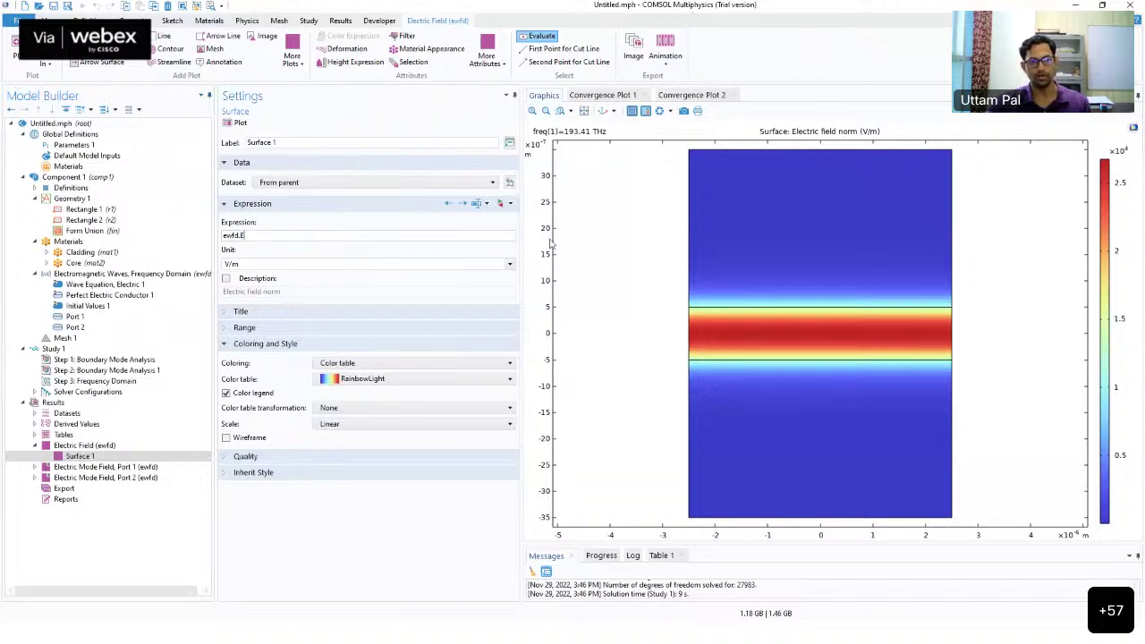
{"action": "type", "text": "z"}
{"action": "left_click", "coordinate": [236, 123]}
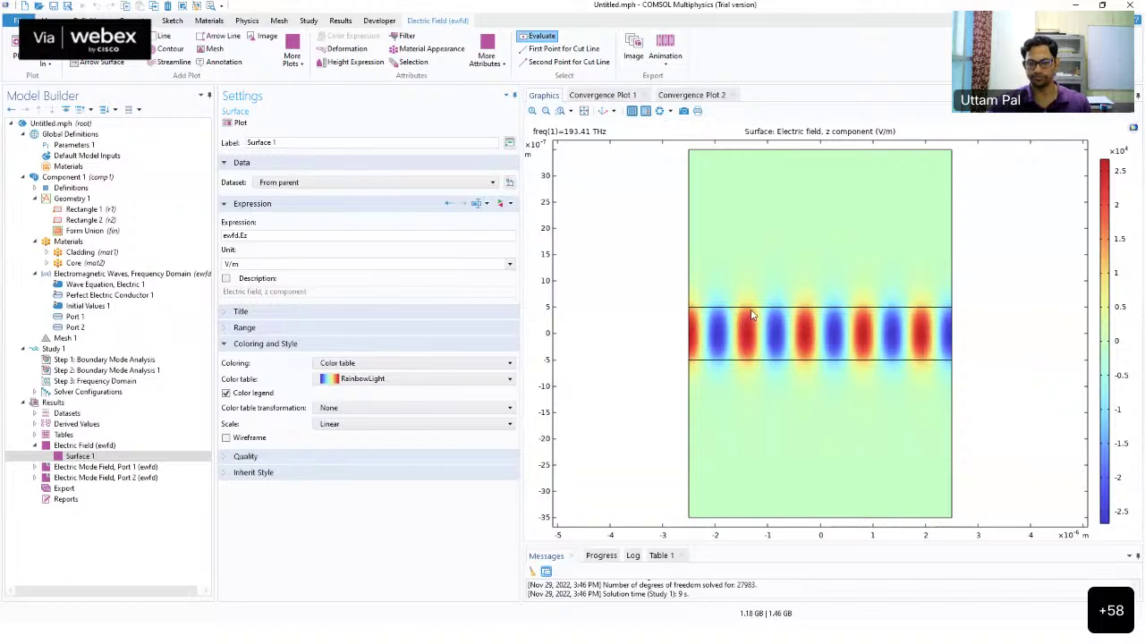
{"action": "scroll", "coordinate": [751, 315], "scroll_direction": "up", "scroll_amount": 5}
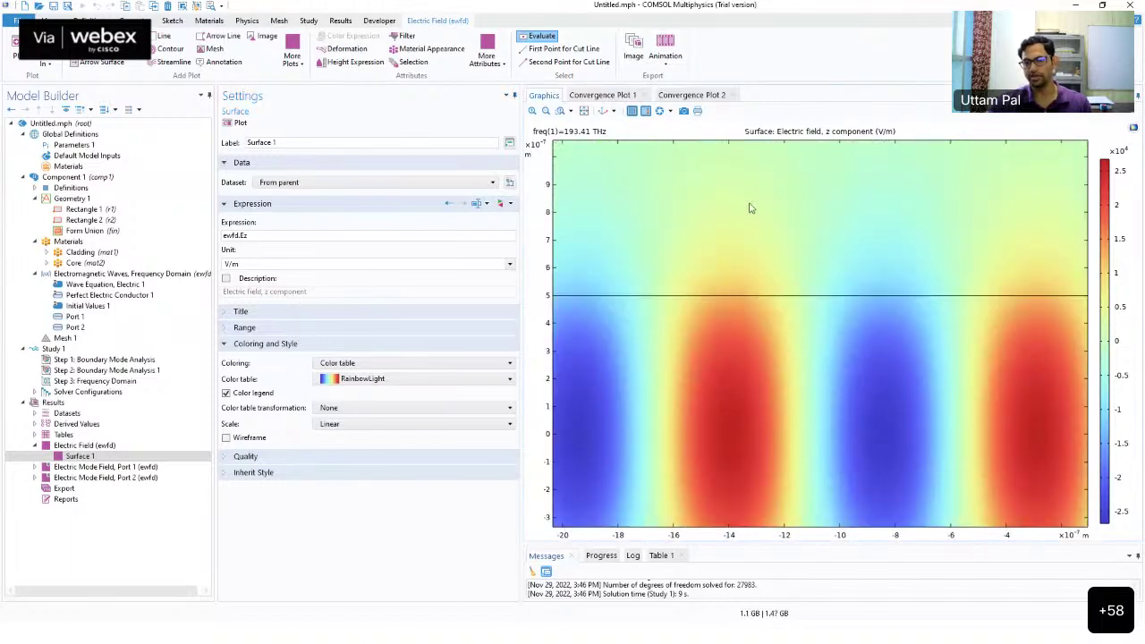
{"action": "scroll", "coordinate": [769, 320], "scroll_direction": "down", "scroll_amount": 5}
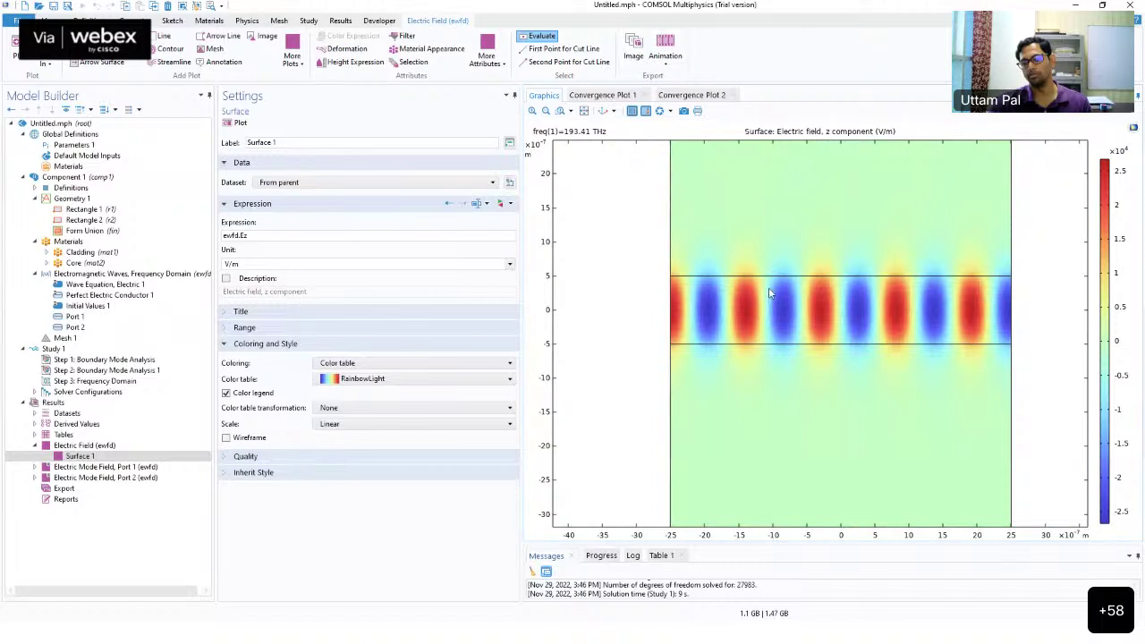
{"action": "scroll", "coordinate": [769, 288], "scroll_direction": "down", "scroll_amount": 1}
{"action": "scroll", "coordinate": [750, 268], "scroll_direction": "up", "scroll_amount": 1}
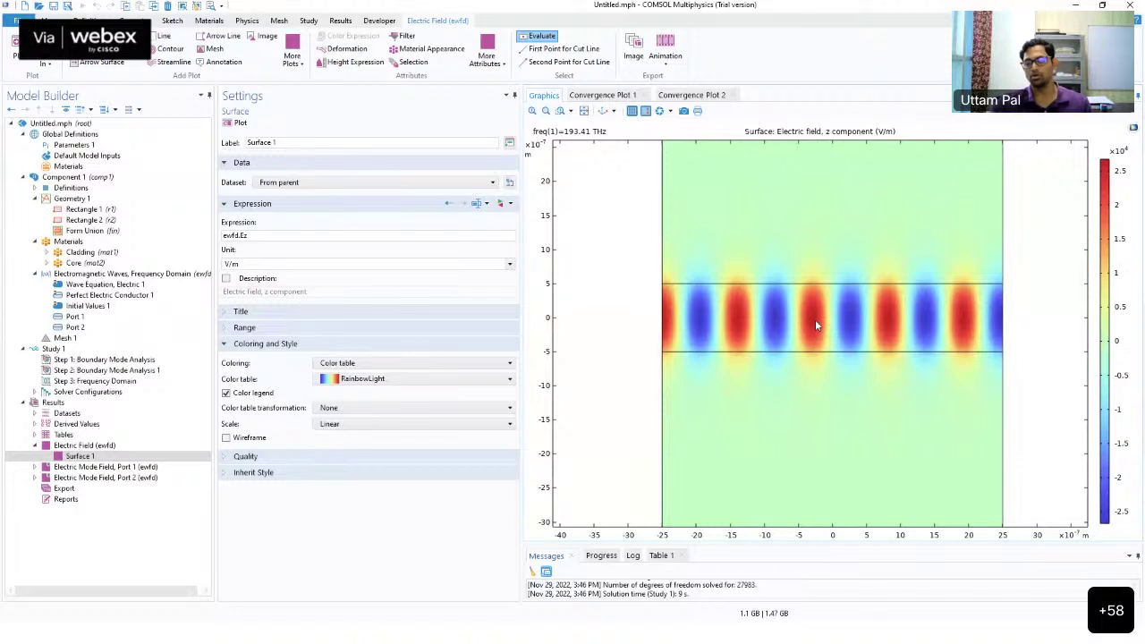
{"action": "left_click", "coordinate": [584, 111]}
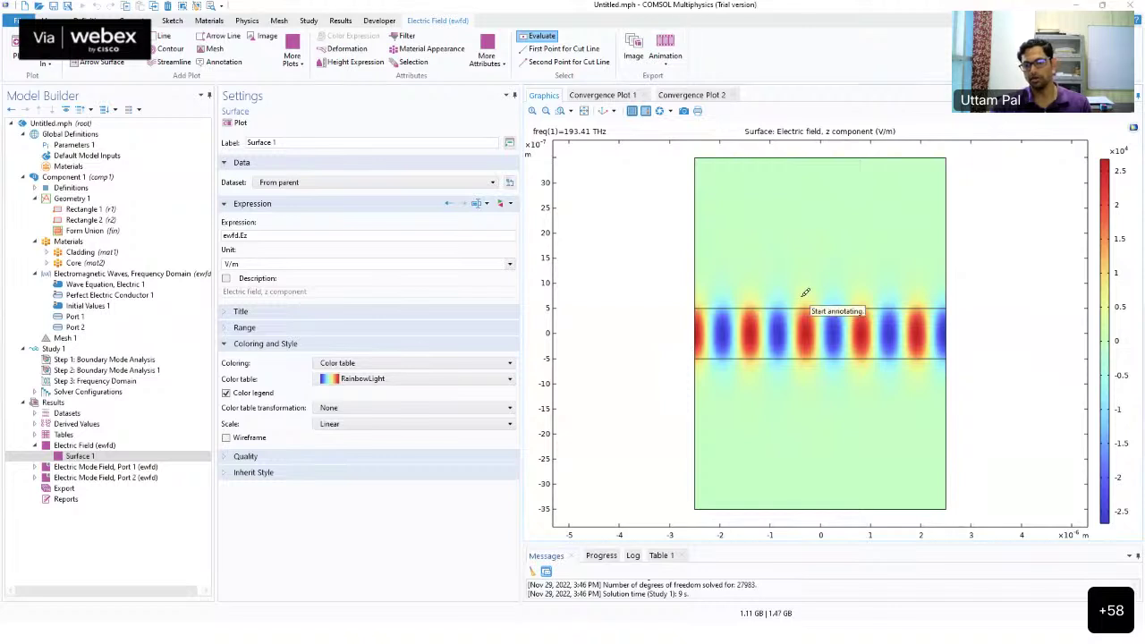
{"action": "mouse_move", "coordinate": [775, 308]}
{"action": "left_mouse_down"}
{"action": "mouse_move", "coordinate": [786, 293]}
{"action": "mouse_move", "coordinate": [824, 290]}
{"action": "mouse_move", "coordinate": [863, 295]}
{"action": "mouse_move", "coordinate": [860, 310]}
{"action": "left_mouse_up"}
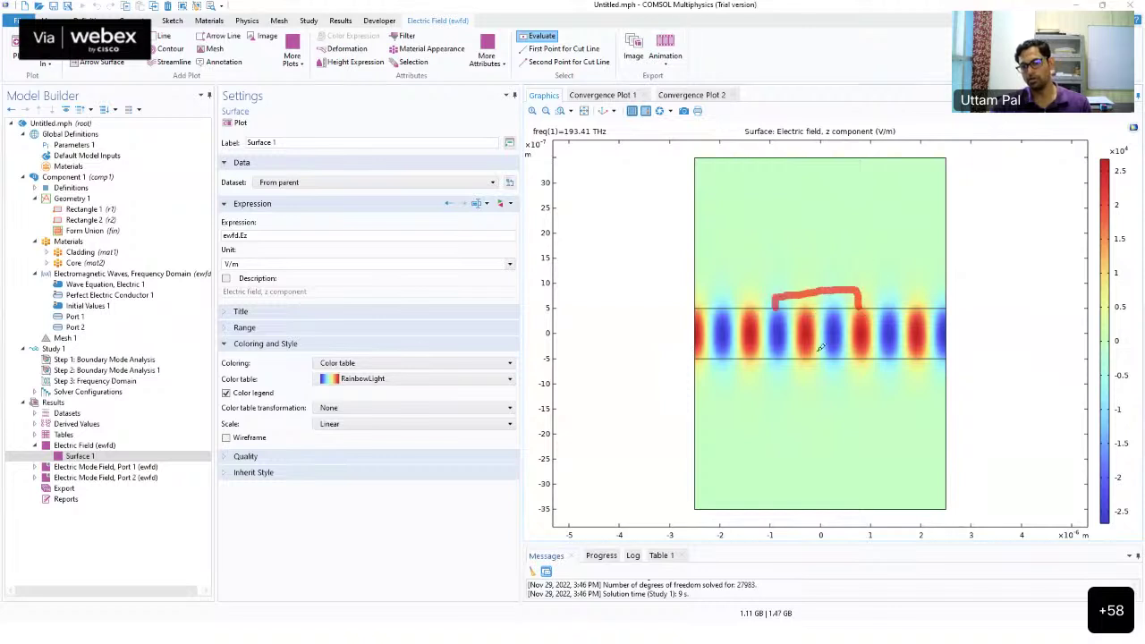
{"action": "mouse_move", "coordinate": [778, 362]}
{"action": "left_mouse_down"}
{"action": "mouse_move", "coordinate": [782, 375]}
{"action": "mouse_move", "coordinate": [861, 356]}
{"action": "left_mouse_up"}
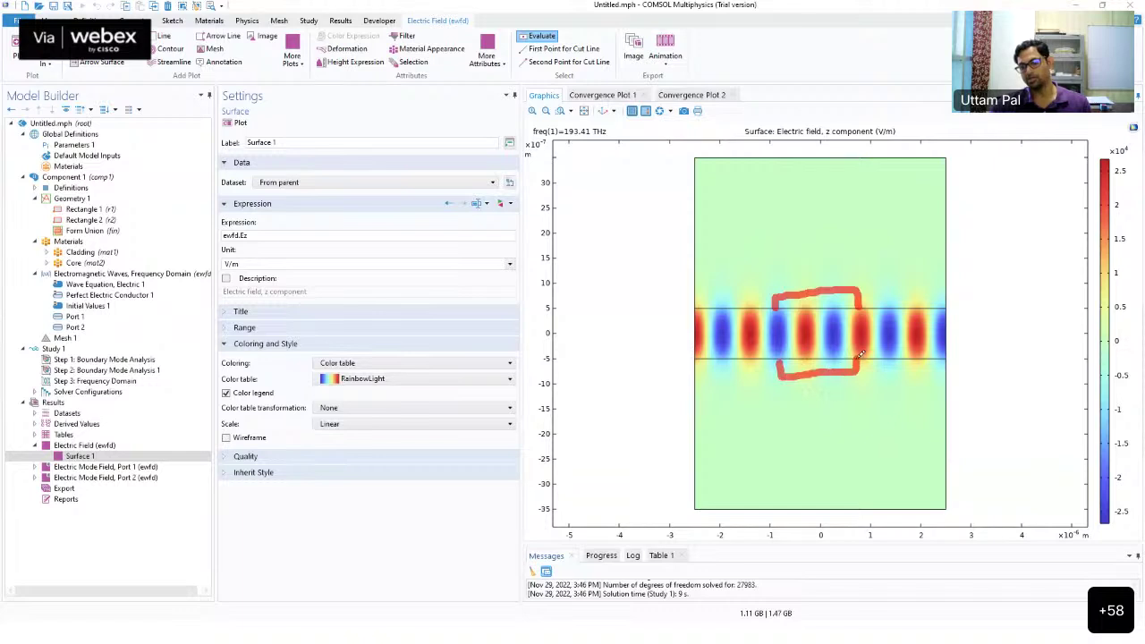
{"action": "mouse_move", "coordinate": [787, 277]}
{"action": "left_mouse_down"}
{"action": "mouse_move", "coordinate": [788, 298]}
{"action": "mouse_move", "coordinate": [786, 281]}
{"action": "left_mouse_up"}
{"action": "left_click", "coordinate": [771, 269]}
{"action": "mouse_move", "coordinate": [802, 259]}
{"action": "left_mouse_down"}
{"action": "mouse_move", "coordinate": [789, 280]}
{"action": "mouse_move", "coordinate": [842, 275]}
{"action": "mouse_move", "coordinate": [842, 290]}
{"action": "left_mouse_up"}
{"action": "left_click_drag", "start_coordinate": [827, 257], "coordinate": [844, 274]}
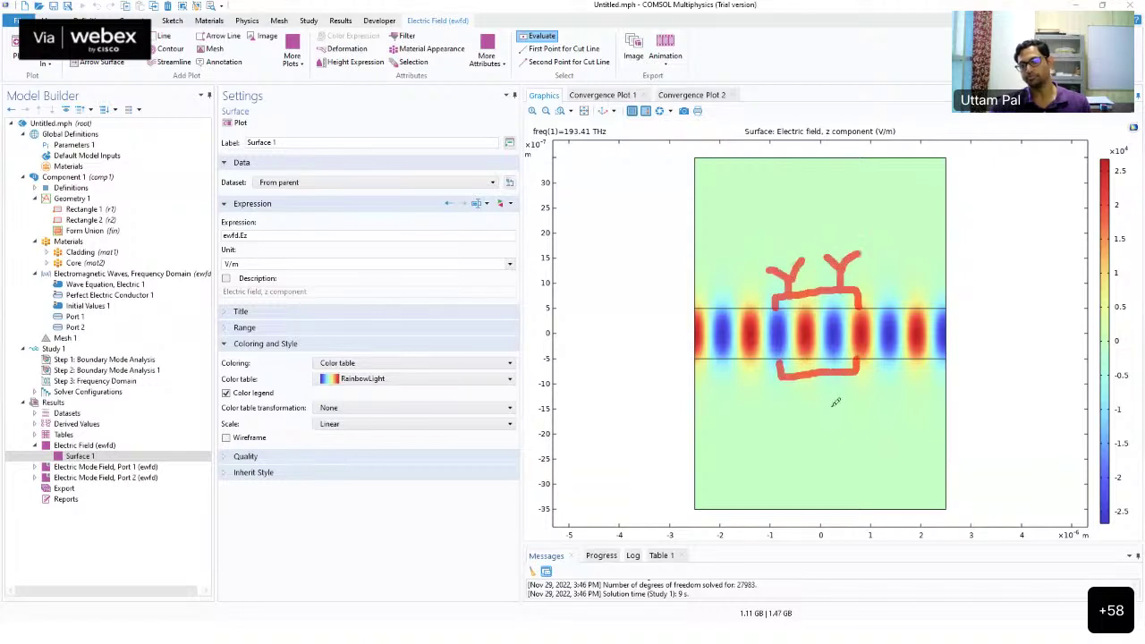
{"action": "left_click_drag", "start_coordinate": [818, 391], "coordinate": [786, 426]}
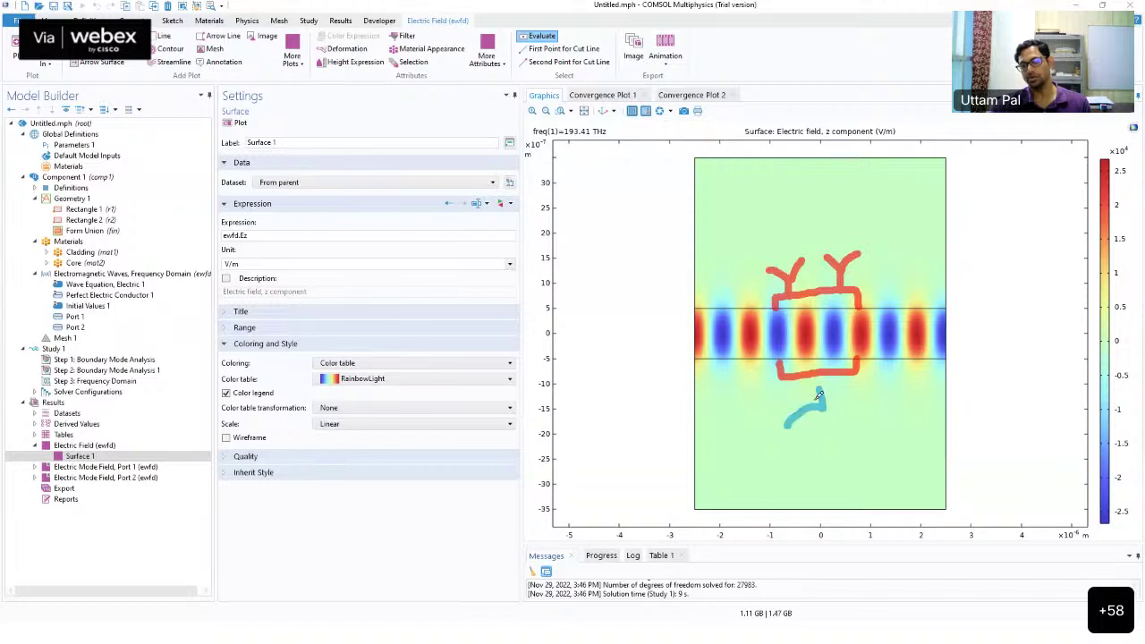
{"action": "key", "text": "ctrl+z"}
{"action": "mouse_move", "coordinate": [776, 377]}
{"action": "left_mouse_down"}
{"action": "mouse_move", "coordinate": [805, 391]}
{"action": "mouse_move", "coordinate": [859, 376]}
{"action": "left_mouse_up"}
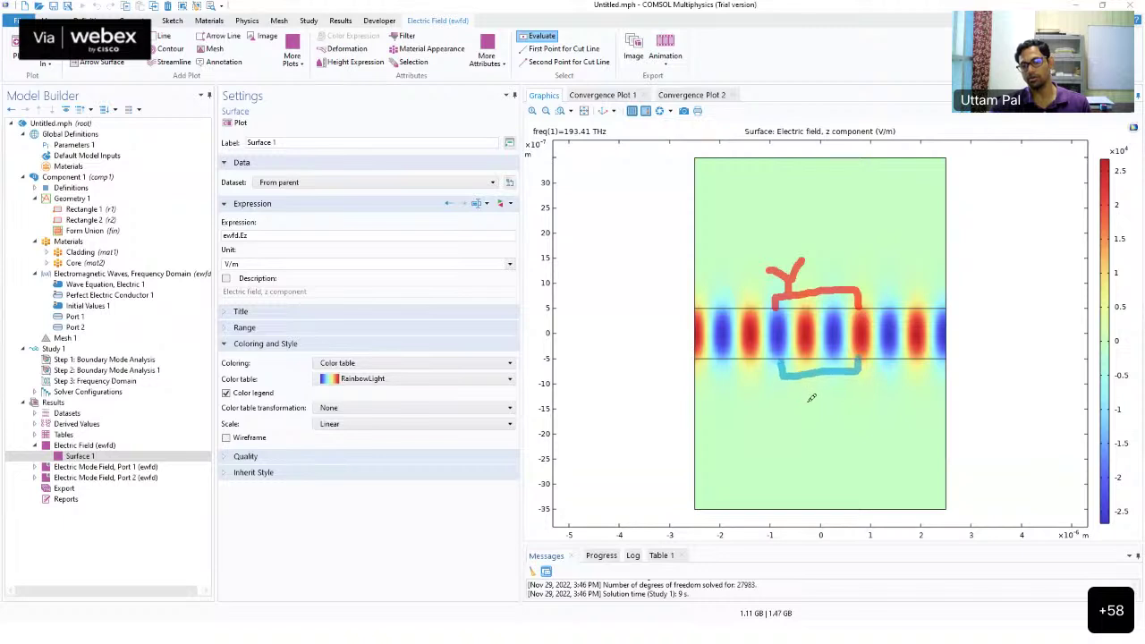
{"action": "mouse_move", "coordinate": [811, 397]}
{"action": "left_mouse_down"}
{"action": "mouse_move", "coordinate": [796, 419]}
{"action": "mouse_move", "coordinate": [822, 413]}
{"action": "left_mouse_up"}
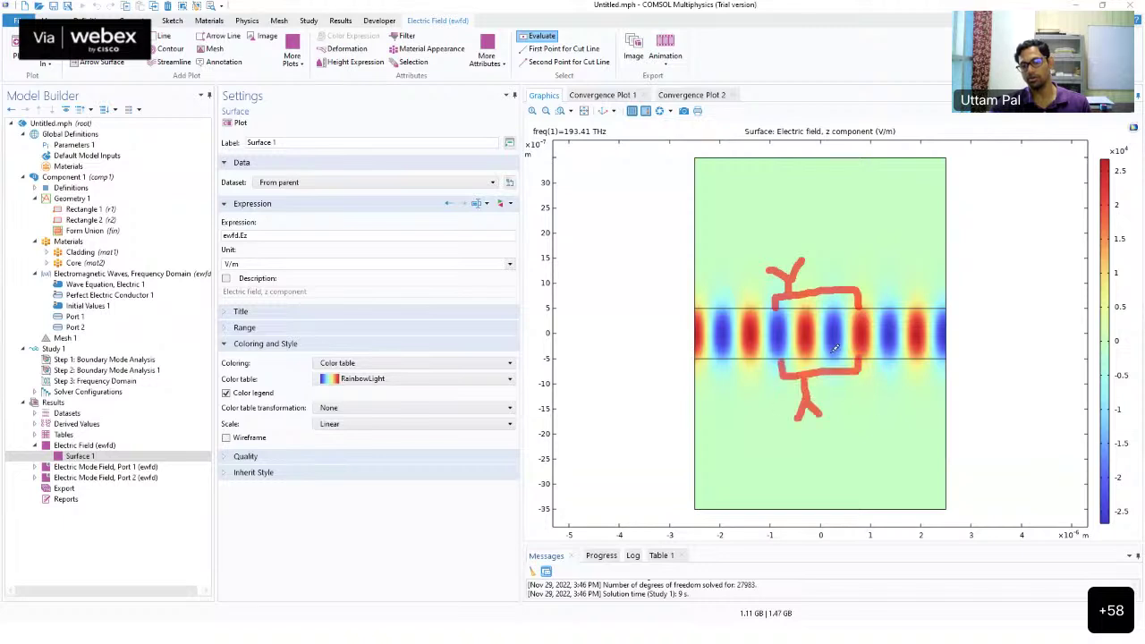
{"action": "mouse_move", "coordinate": [787, 239]}
{"action": "left_mouse_down"}
{"action": "mouse_move", "coordinate": [775, 256]}
{"action": "mouse_move", "coordinate": [776, 234]}
{"action": "left_mouse_up"}
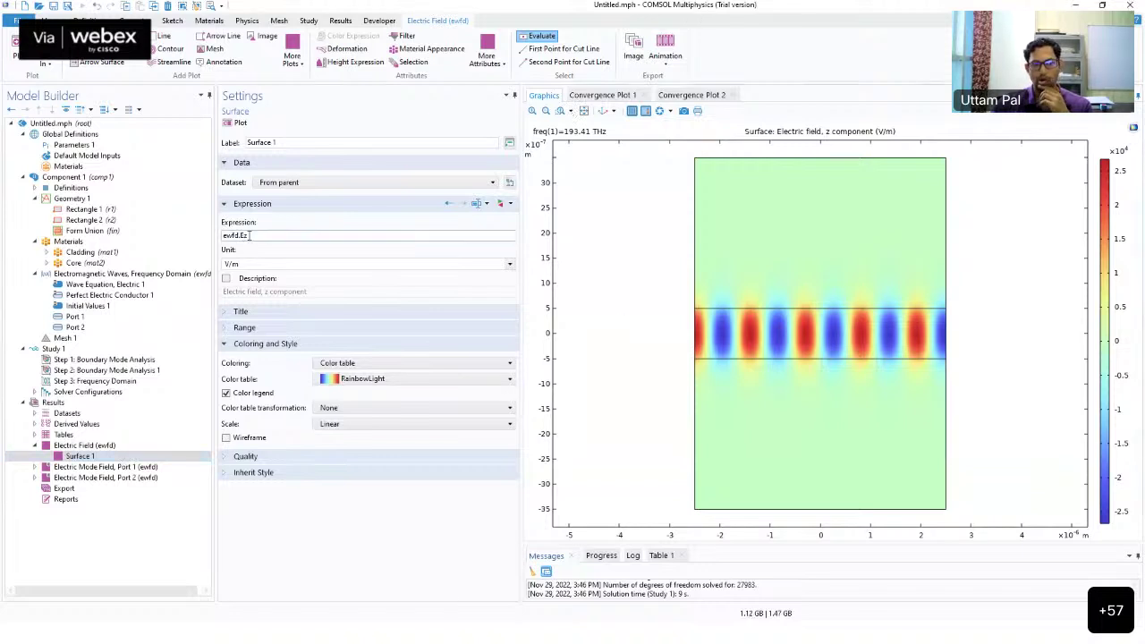
Create a player animation of the Electric Field (ewfd) plot with sequence type Dynamic data extension and repeat Forever, and preview it
{"action": "left_click", "coordinate": [666, 54]}
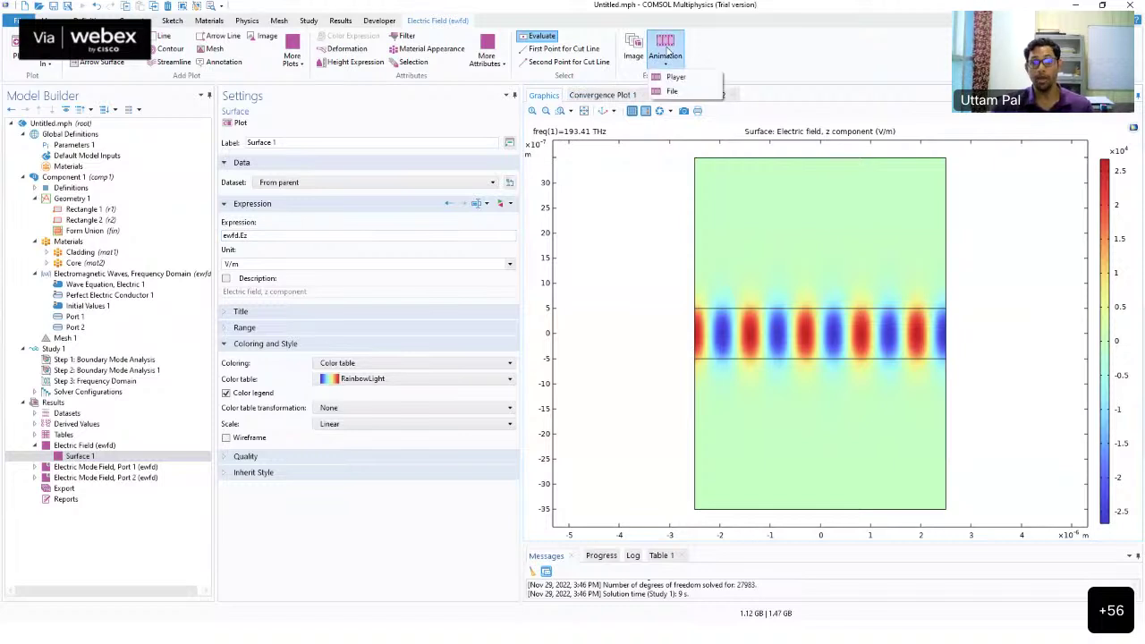
{"action": "left_click", "coordinate": [676, 77]}
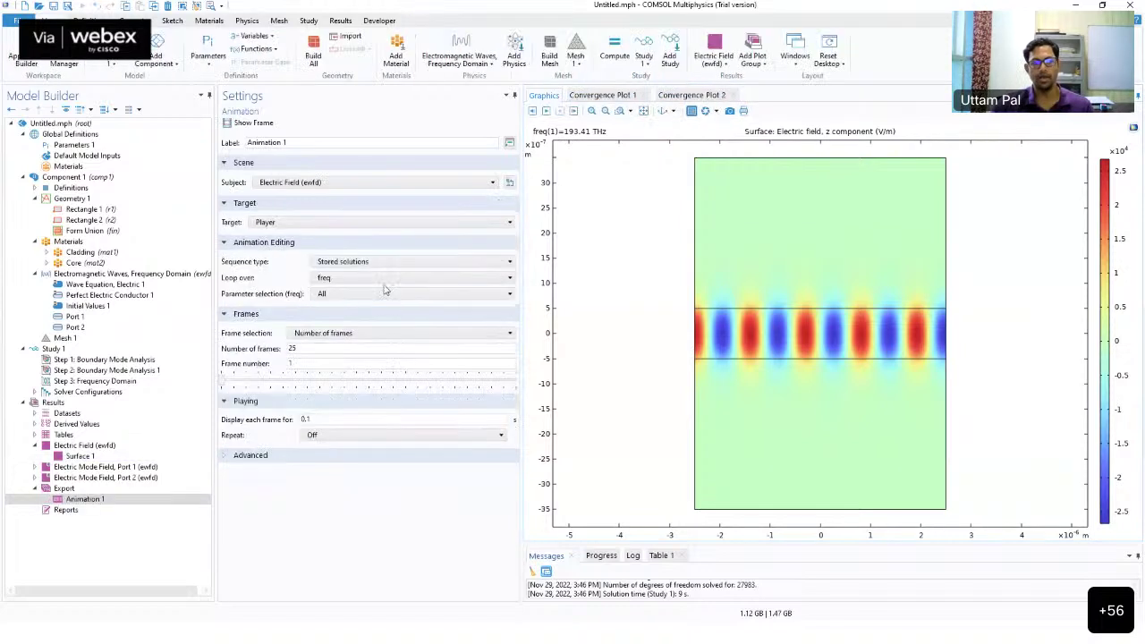
{"action": "left_click", "coordinate": [356, 263]}
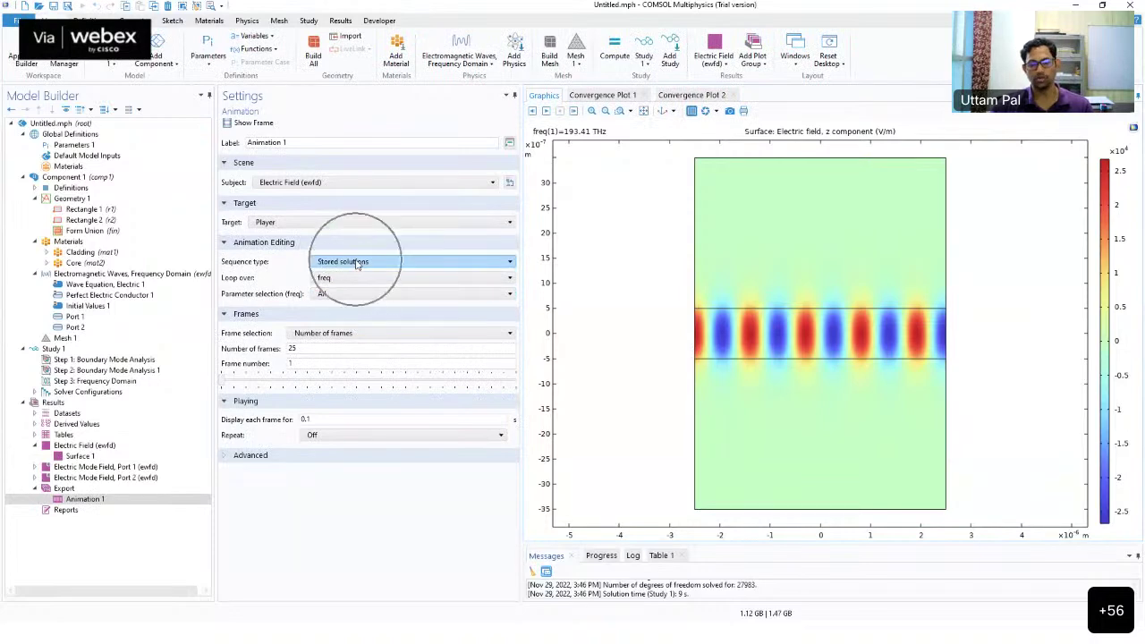
{"action": "left_click", "coordinate": [360, 298]}
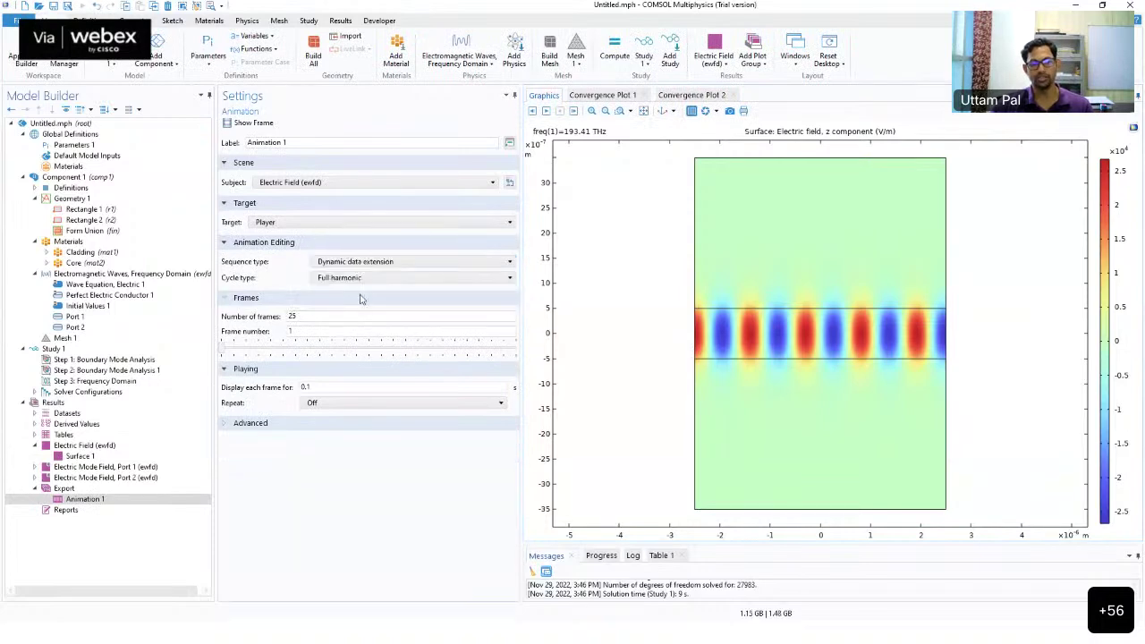
{"action": "left_click", "coordinate": [333, 405]}
{"action": "left_click", "coordinate": [318, 427]}
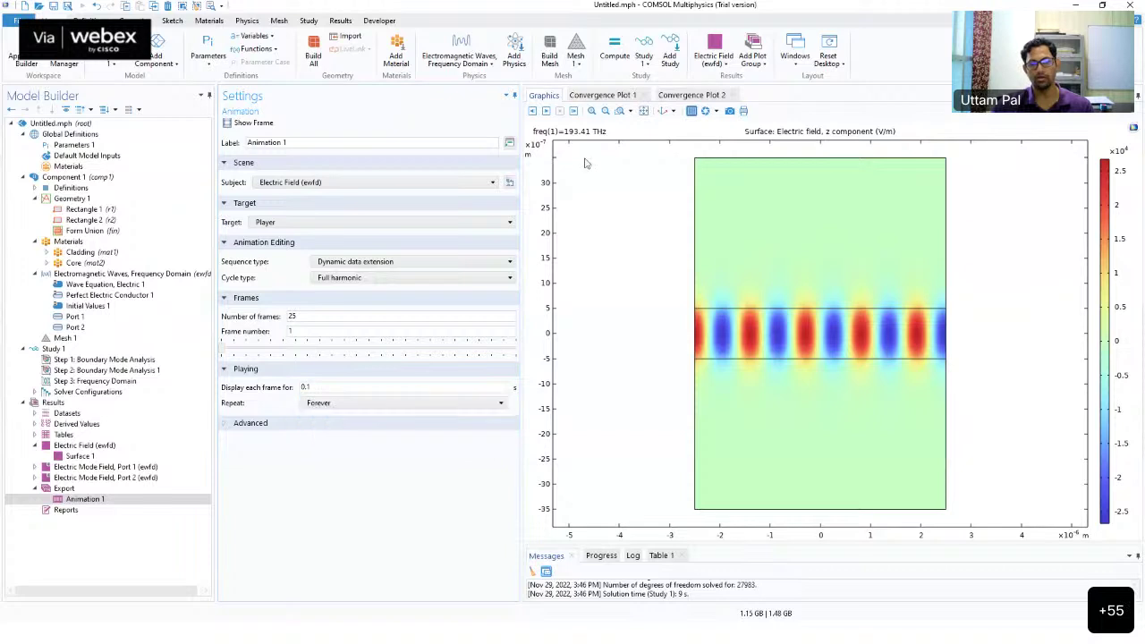
{"action": "left_click", "coordinate": [546, 111]}
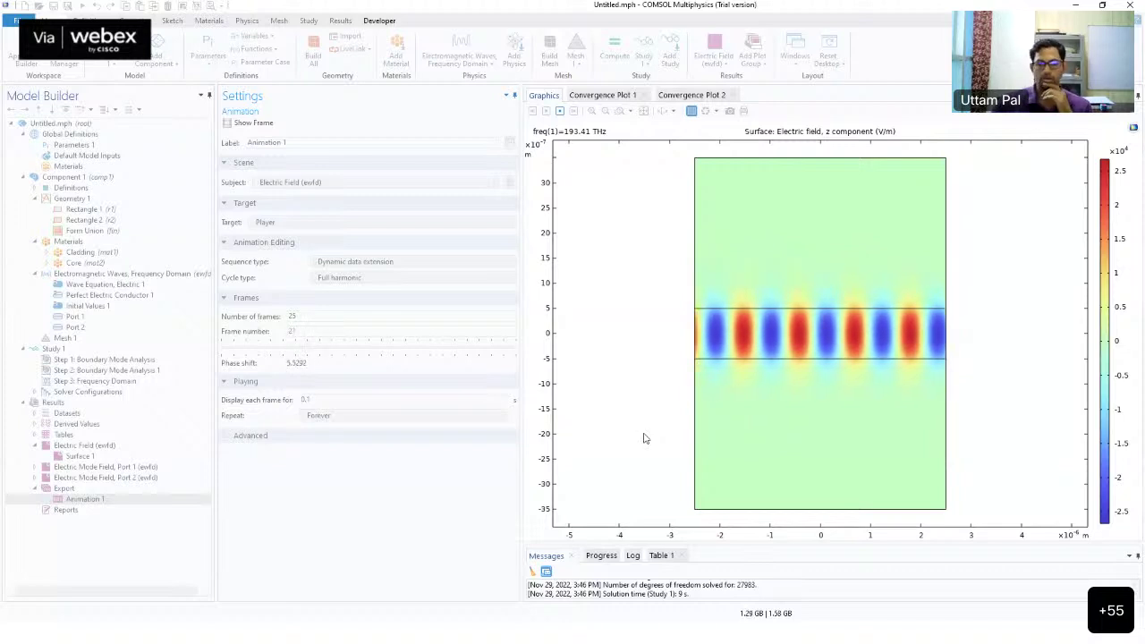
{"action": "left_click", "coordinate": [559, 111]}
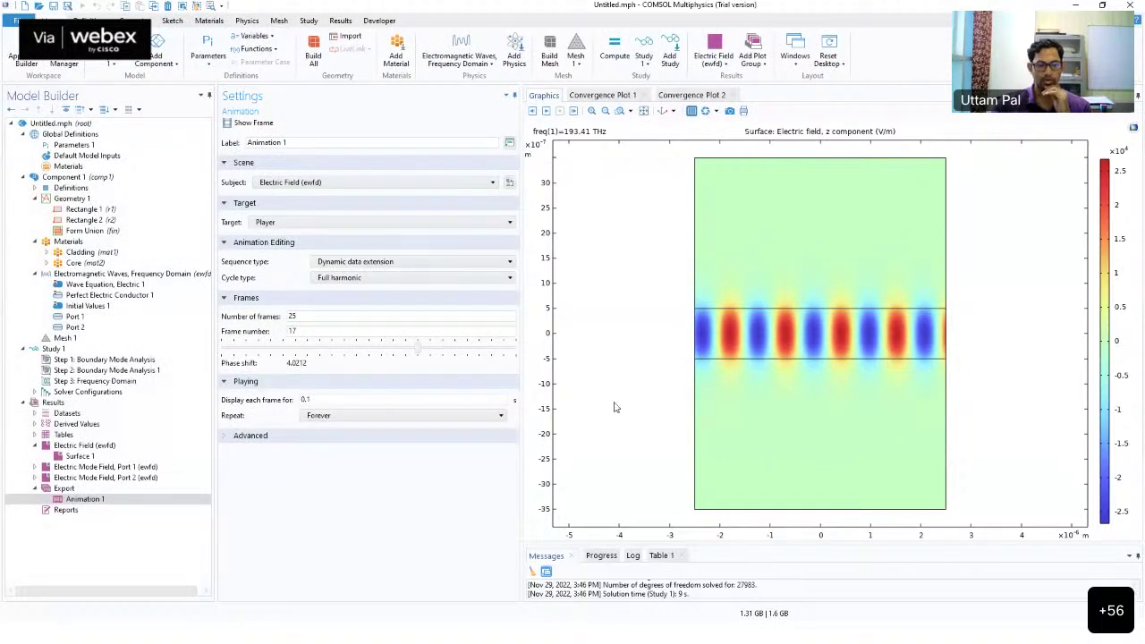
Add a Height Expression to Surface 1 and preview Animation 1 with the raised 3D field surface
{"action": "left_click", "coordinate": [100, 457]}
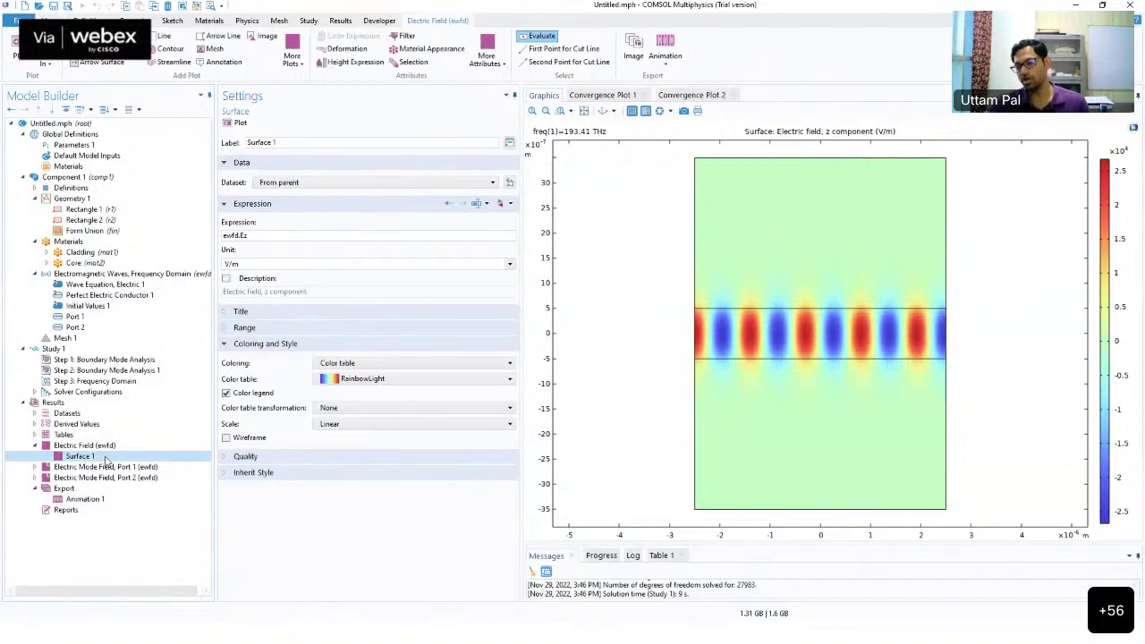
{"action": "right_click", "coordinate": [106, 458]}
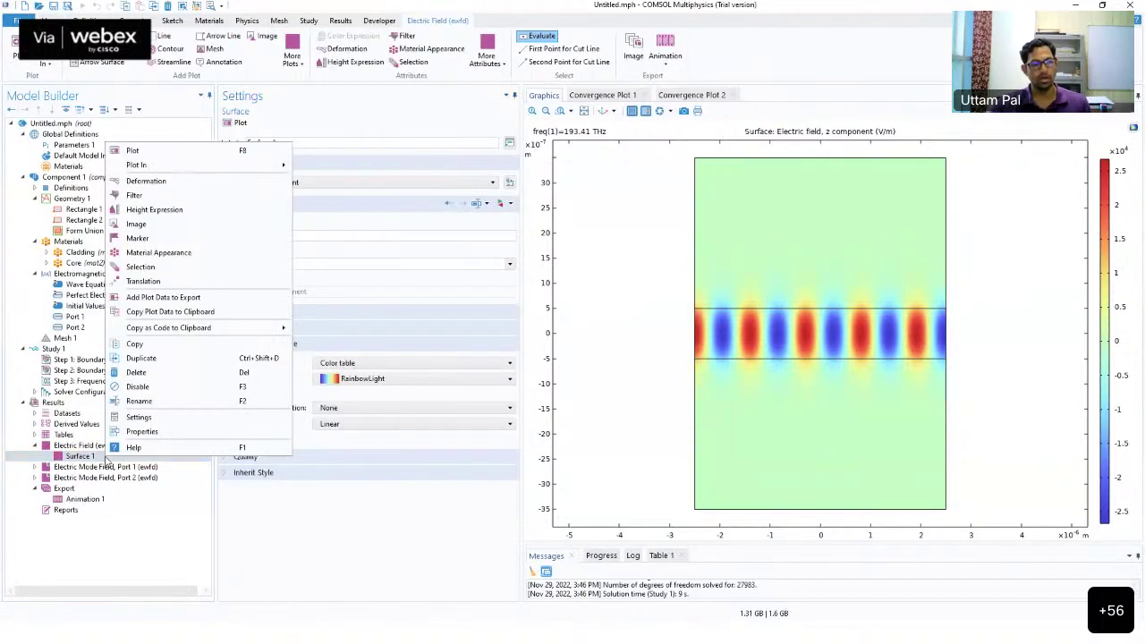
{"action": "left_click", "coordinate": [170, 209]}
{"action": "left_click_drag", "start_coordinate": [843, 405], "coordinate": [778, 358]}
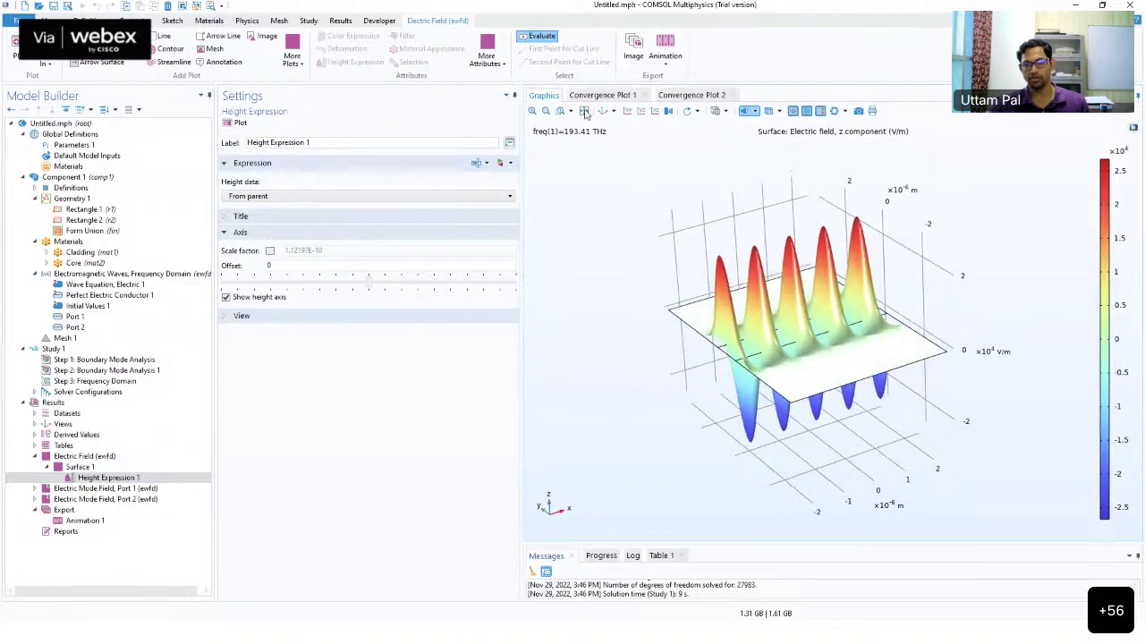
{"action": "left_click", "coordinate": [584, 111]}
{"action": "left_click", "coordinate": [85, 520]}
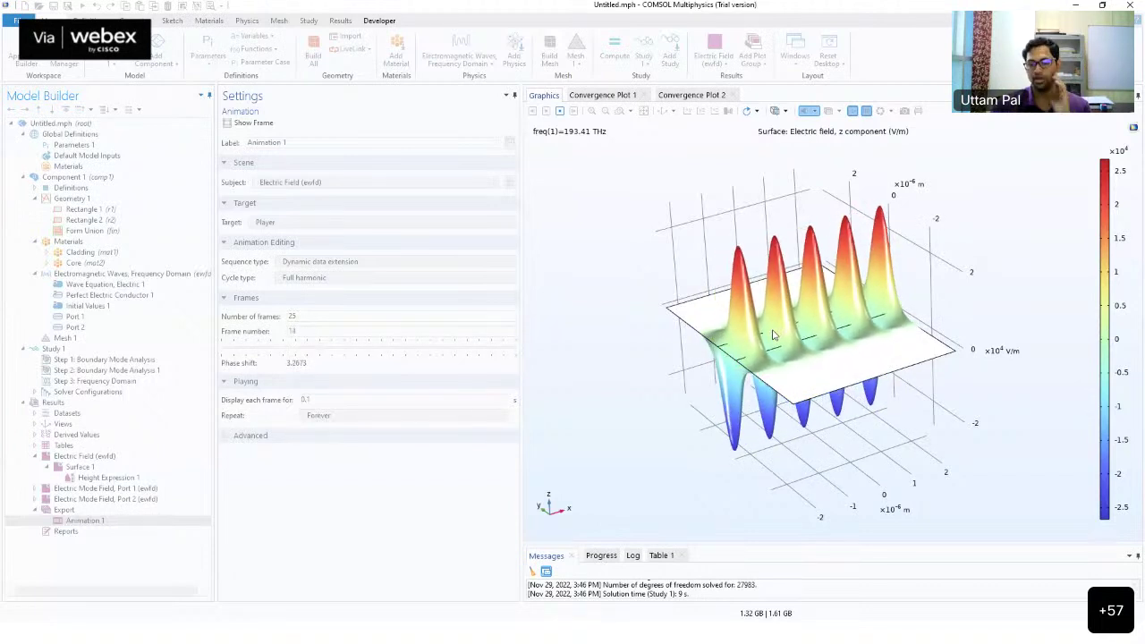
{"action": "left_click", "coordinate": [560, 111]}
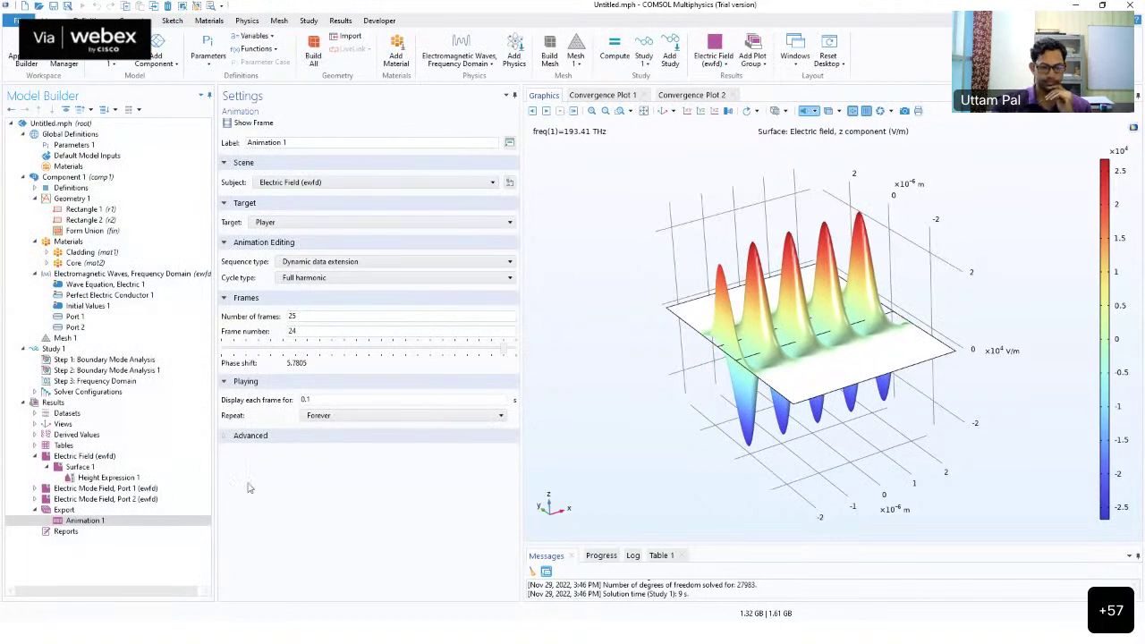
Disable the Height Expression under Surface 1 to return the Electric Field plot to a flat 2D view
{"action": "left_click", "coordinate": [98, 477]}
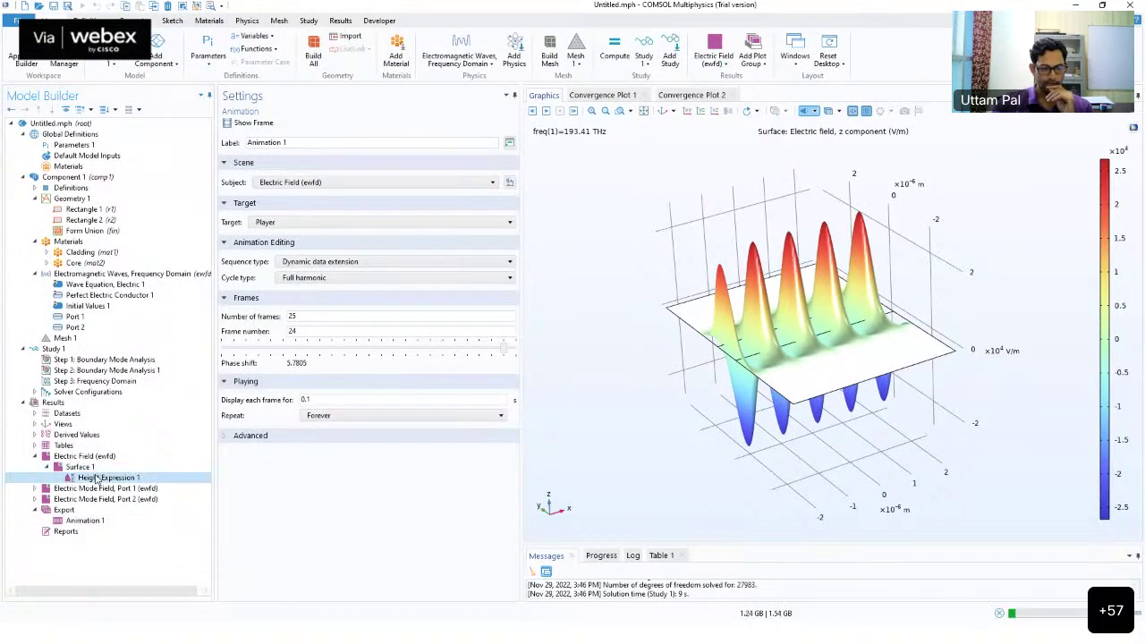
{"action": "right_click", "coordinate": [96, 477]}
{"action": "left_click", "coordinate": [134, 528]}
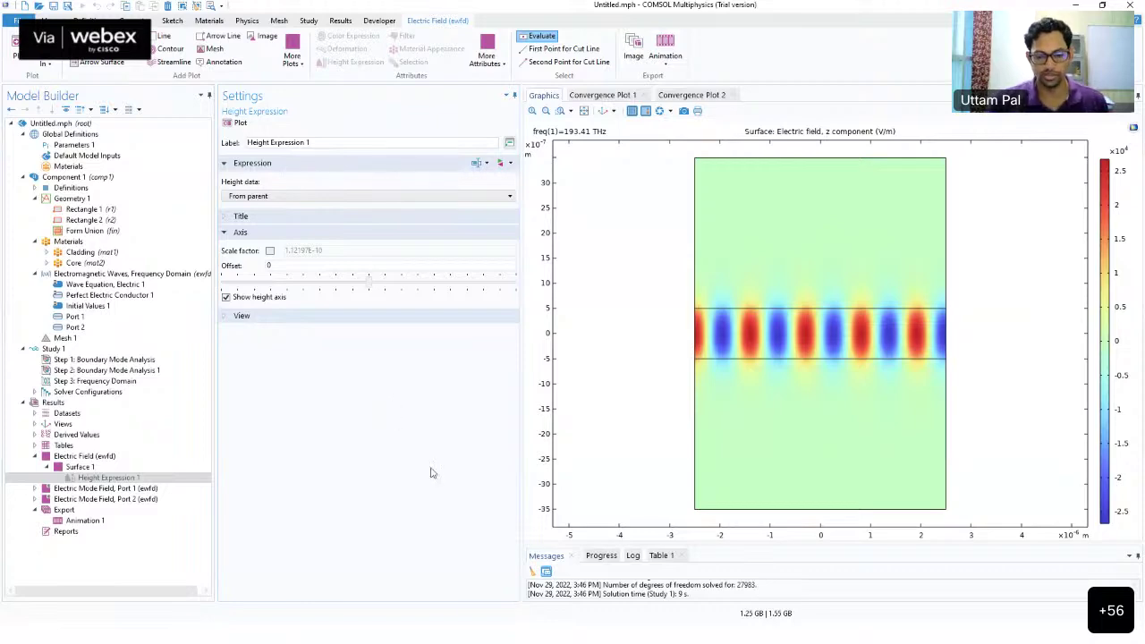
Switch to the OneNote sketch page and draw a curved red arrow pointing to the outer circle of the transverse cross section
{"action": "mouse_move", "coordinate": [473, 608]}
{"action": "key", "text": "super"}
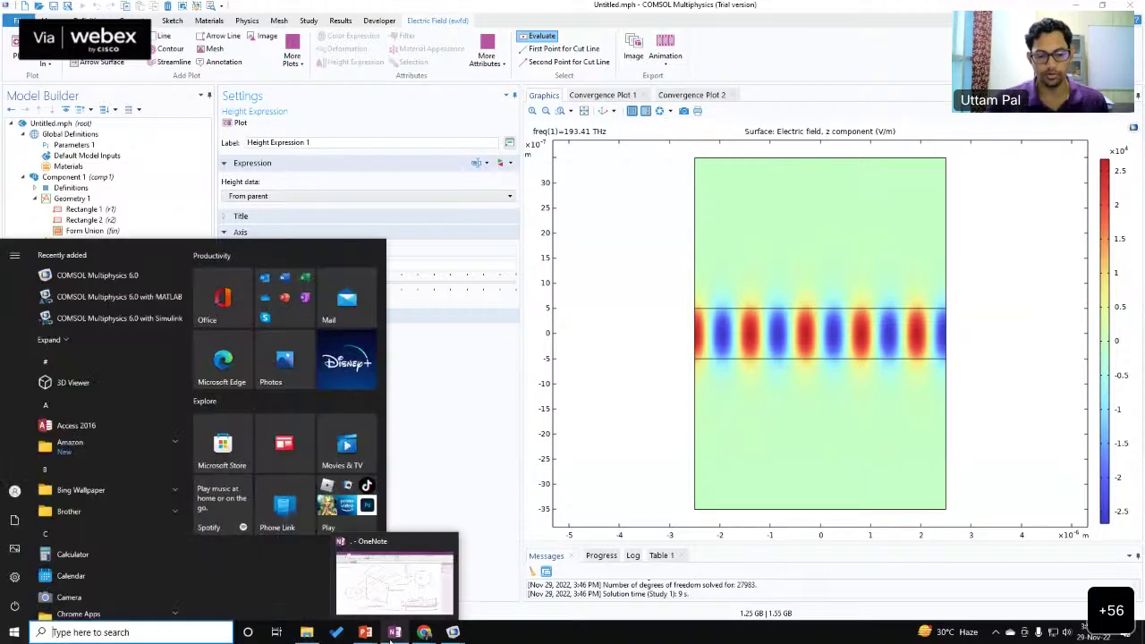
{"action": "left_click", "coordinate": [391, 633]}
{"action": "left_click_drag", "start_coordinate": [898, 206], "coordinate": [944, 135]}
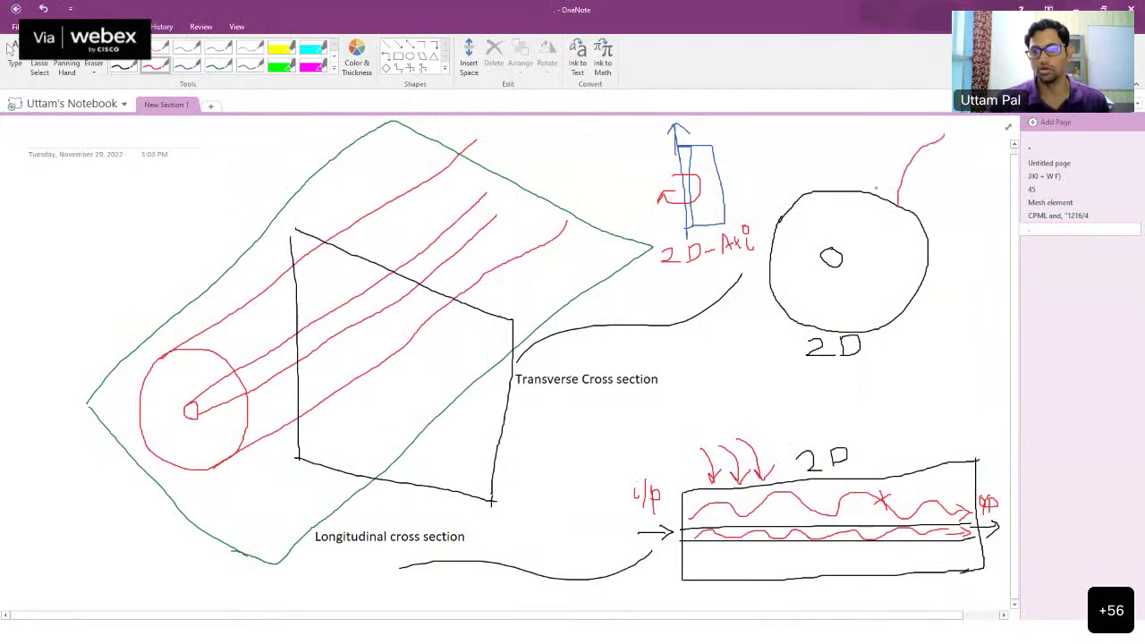
{"action": "left_click_drag", "start_coordinate": [886, 189], "coordinate": [918, 192]}
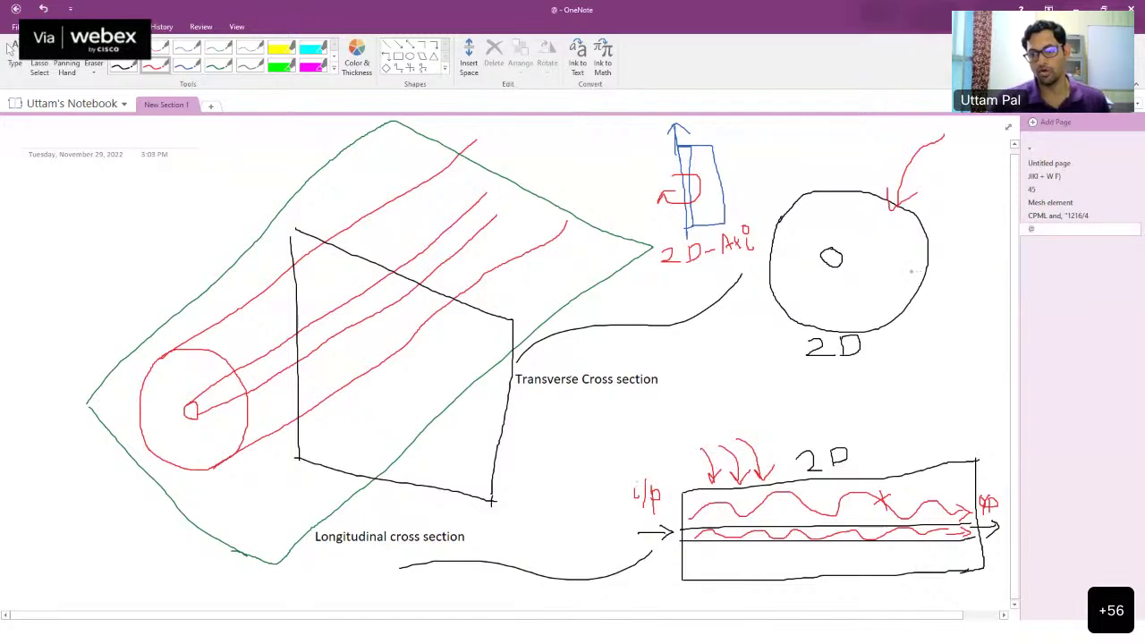
Switch to the second COMSOL Multiphysics window, which holds the circular cross-section mesh, and start a new model there
{"action": "key", "text": "alt+Tab"}
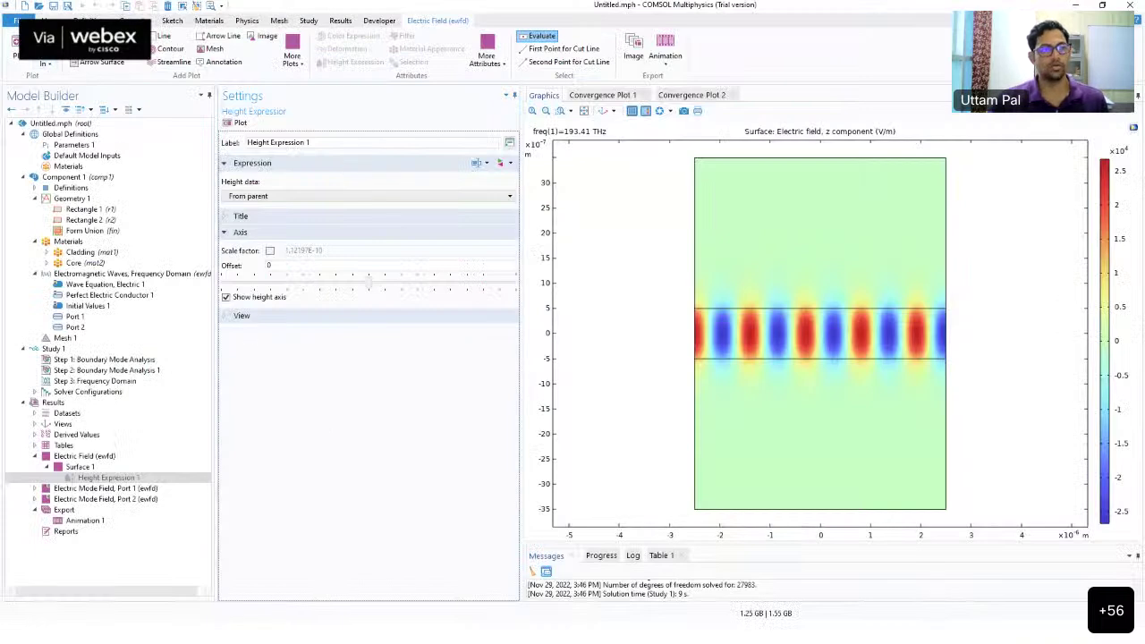
{"action": "key", "text": "alt+f"}
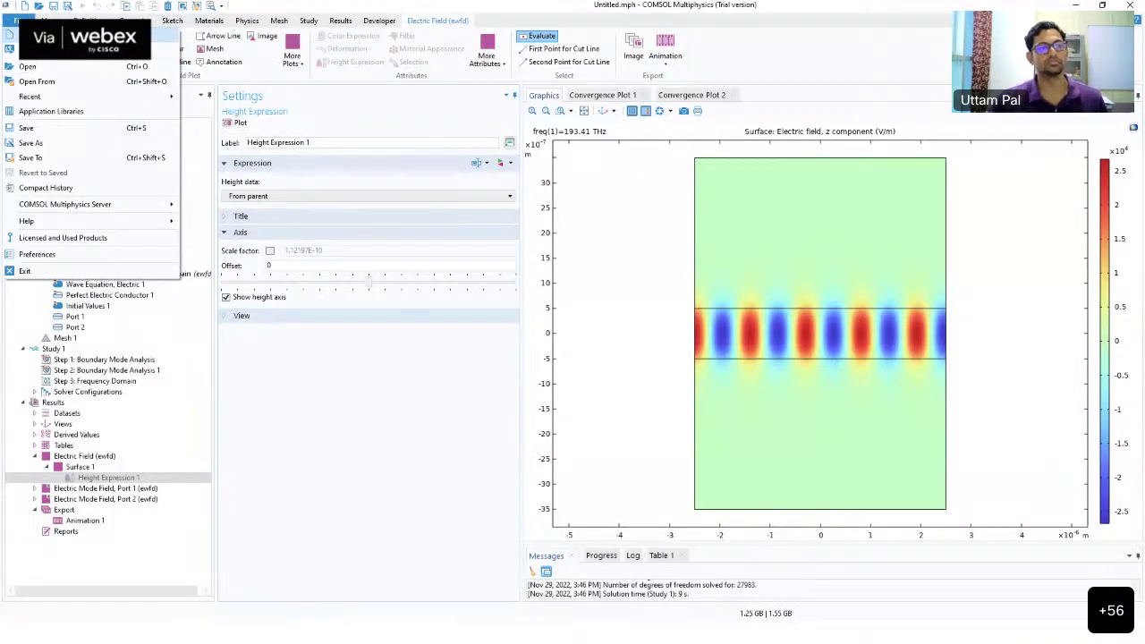
{"action": "key", "text": "Return"}
{"action": "key", "text": "Escape"}
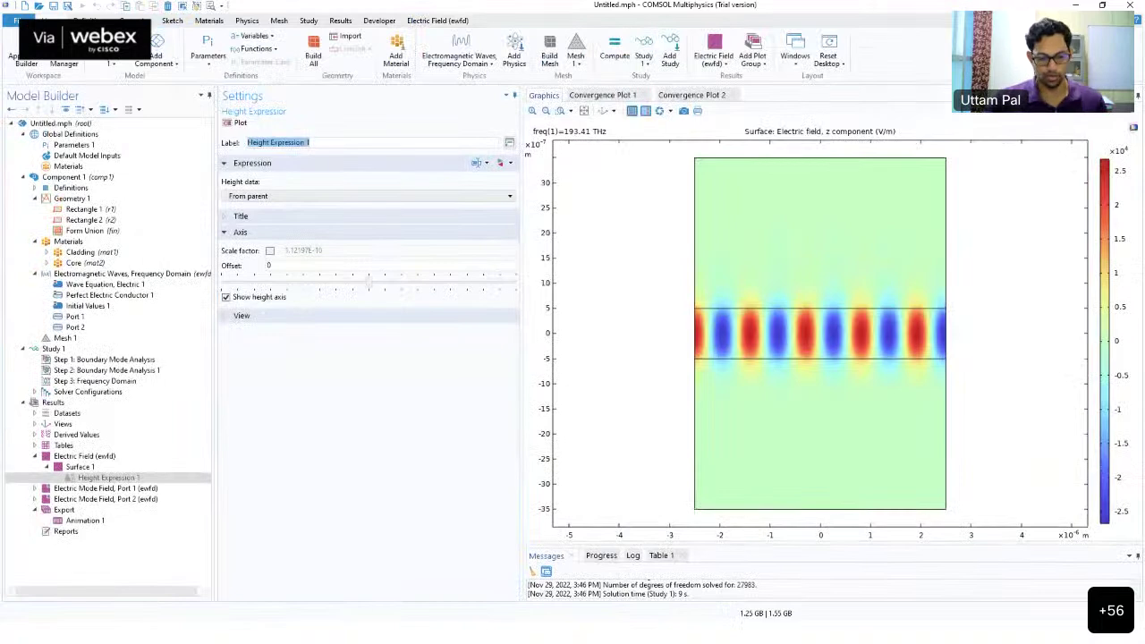
{"action": "mouse_move", "coordinate": [445, 623]}
{"action": "key", "text": "super"}
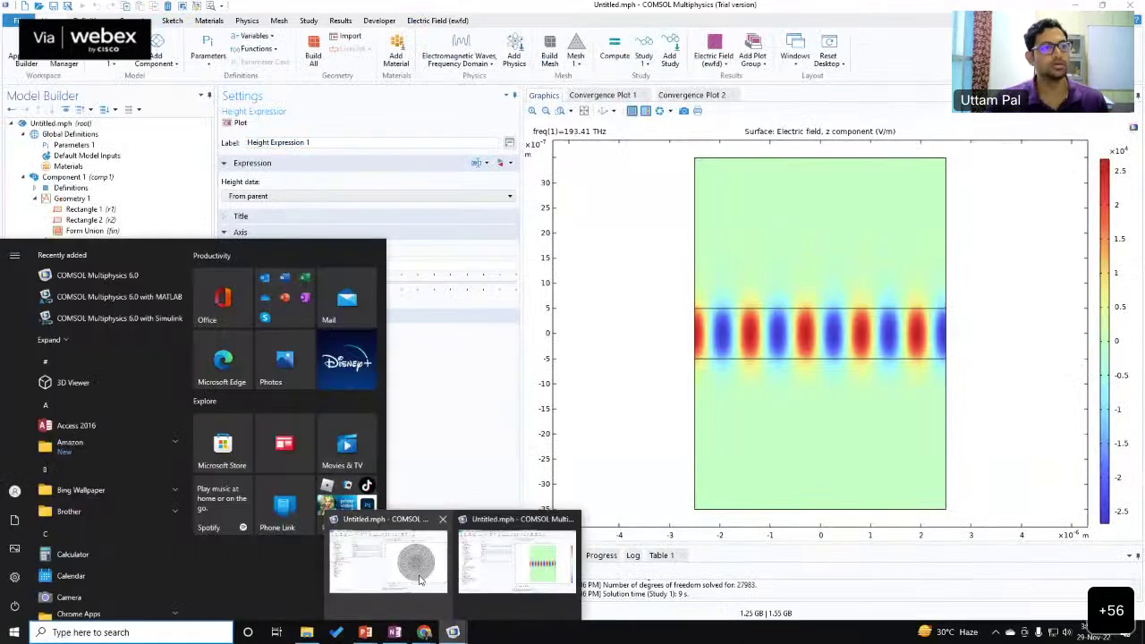
{"action": "left_click", "coordinate": [420, 580]}
{"action": "key", "text": "ctrl+n"}
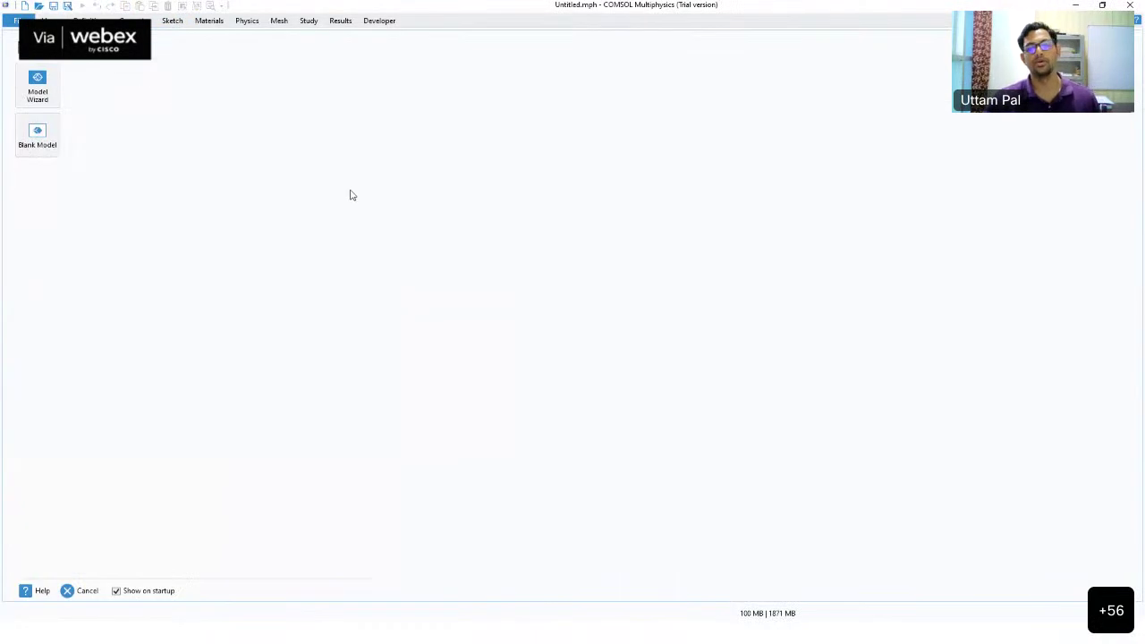
{"action": "left_click", "coordinate": [351, 193]}
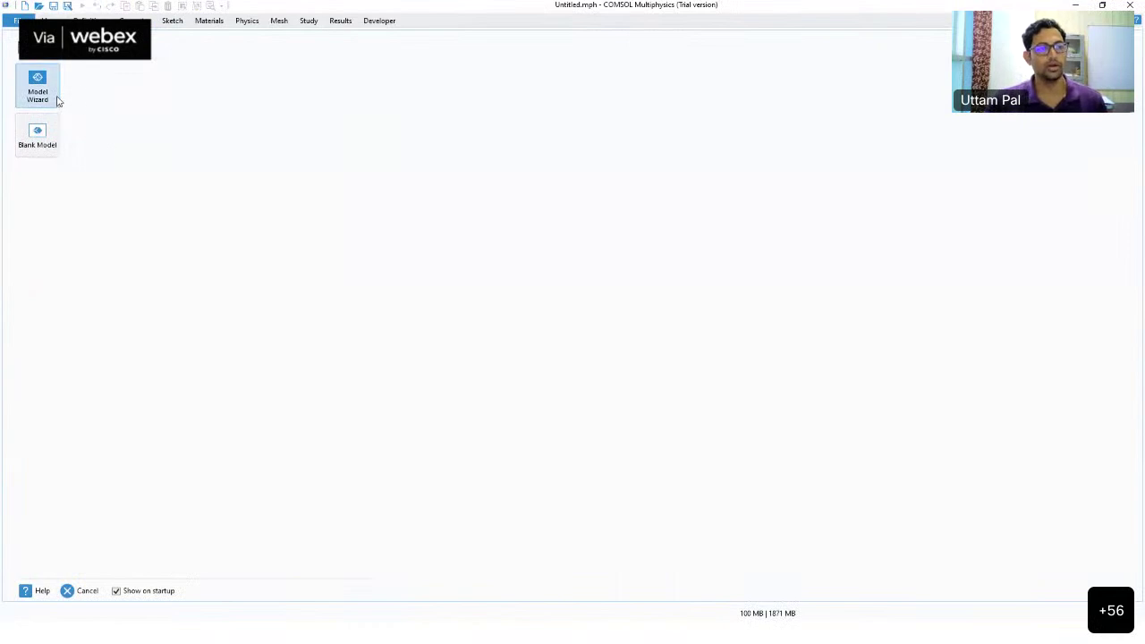
Return to the slab waveguide model and examine which features can be added under Definitions of Component 1, such as Probes and Functions
{"action": "mouse_move", "coordinate": [460, 617]}
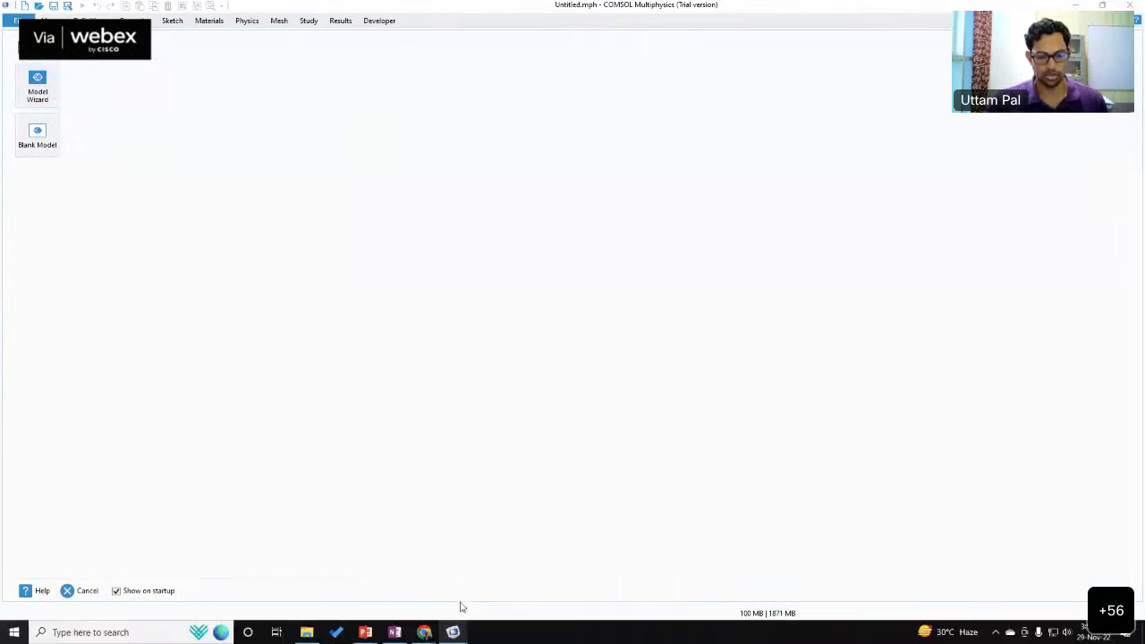
{"action": "key", "text": "super"}
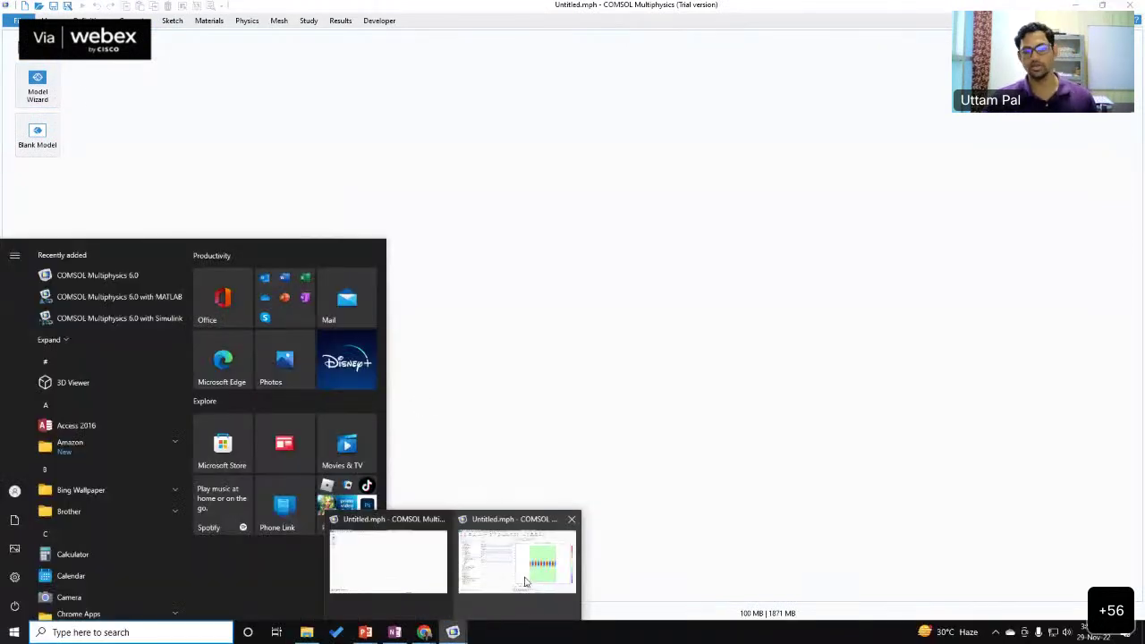
{"action": "left_click", "coordinate": [526, 582]}
{"action": "left_click", "coordinate": [67, 188]}
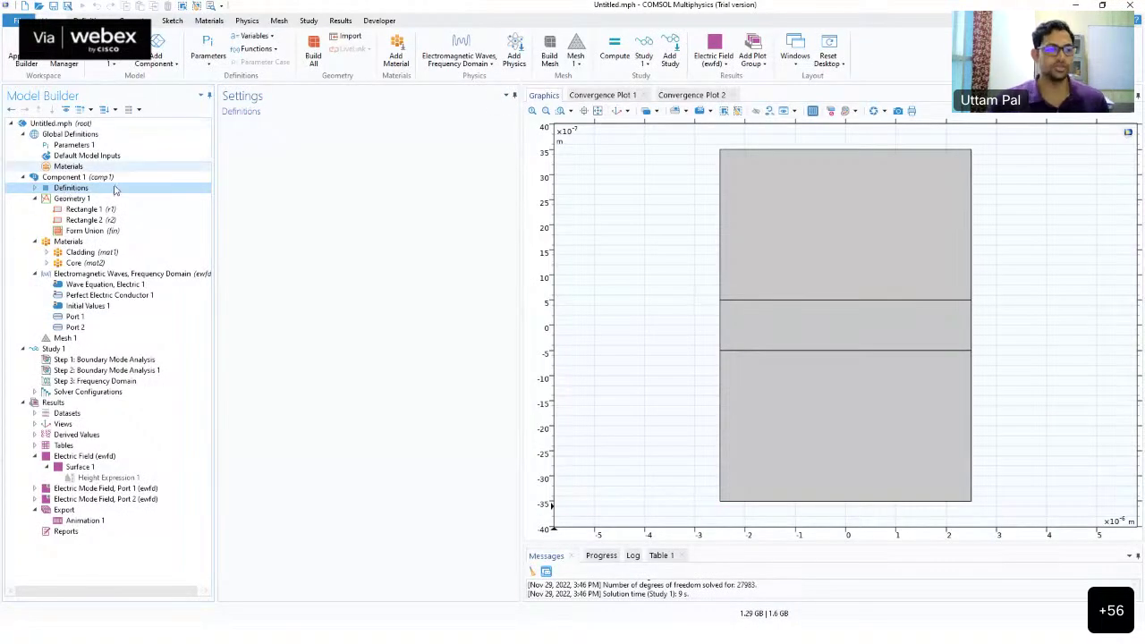
{"action": "right_click", "coordinate": [89, 191]}
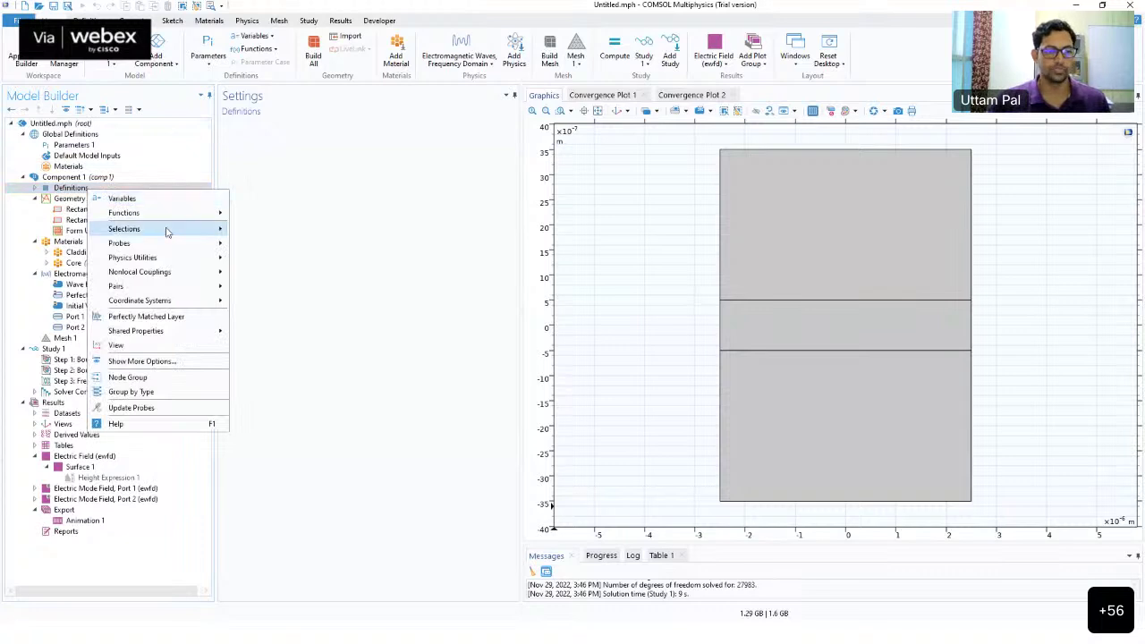
{"action": "mouse_move", "coordinate": [166, 232]}
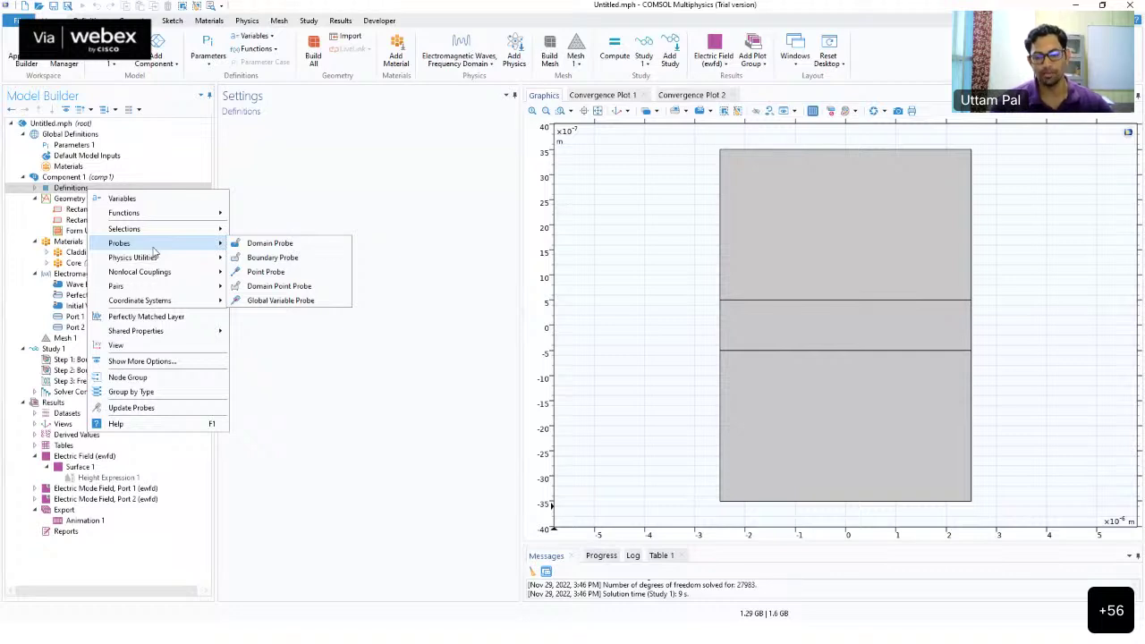
{"action": "mouse_move", "coordinate": [170, 272]}
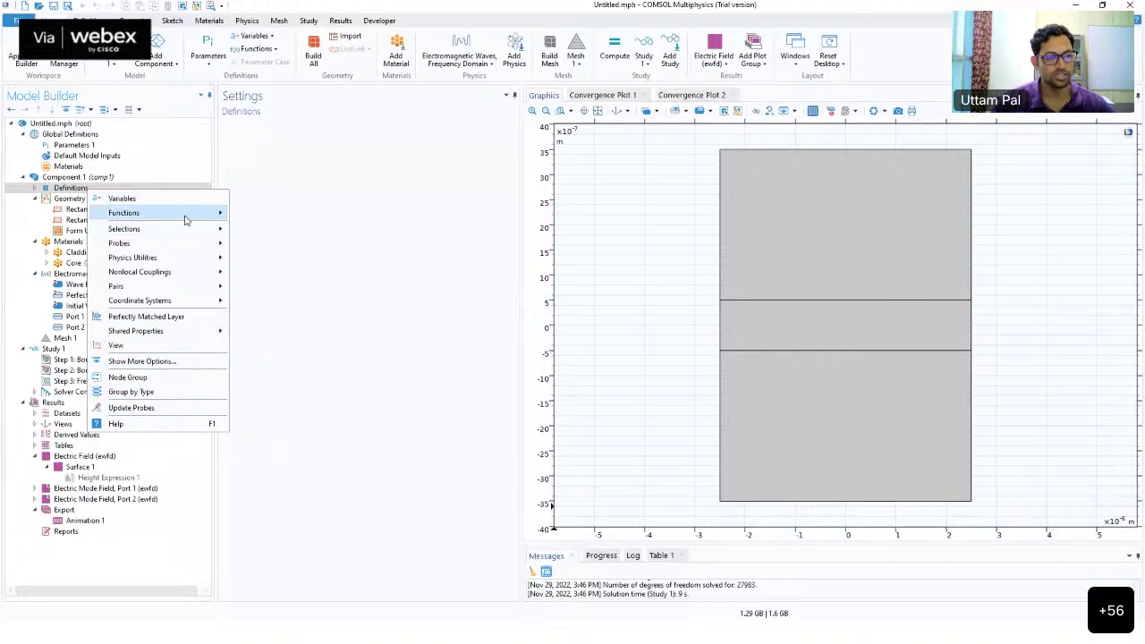
{"action": "mouse_move", "coordinate": [230, 215]}
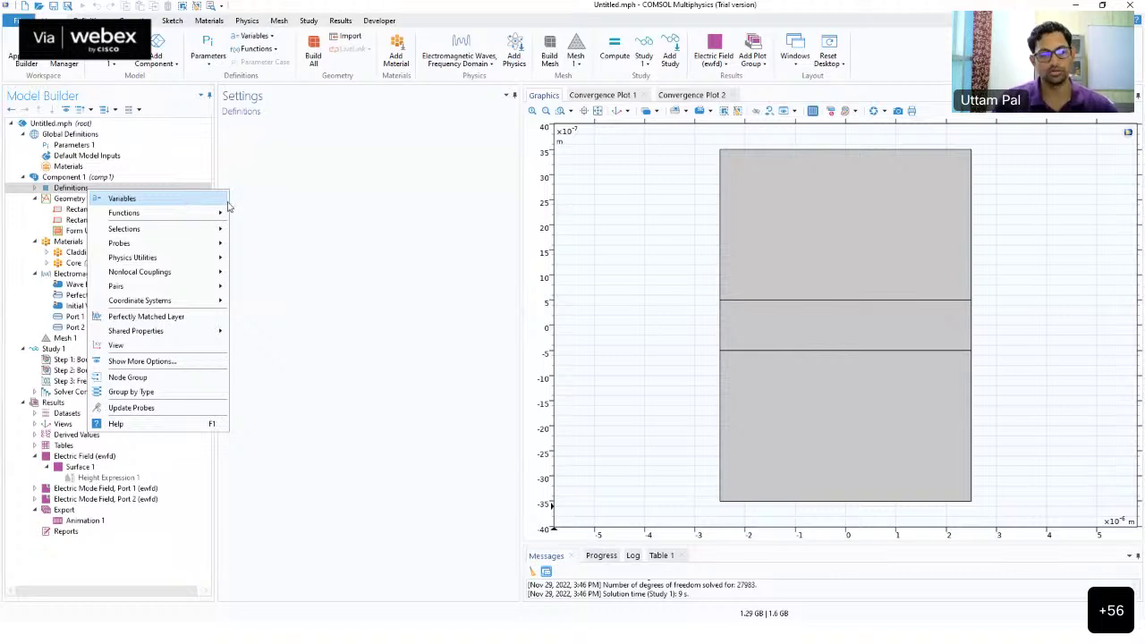
{"action": "left_click", "coordinate": [301, 206]}
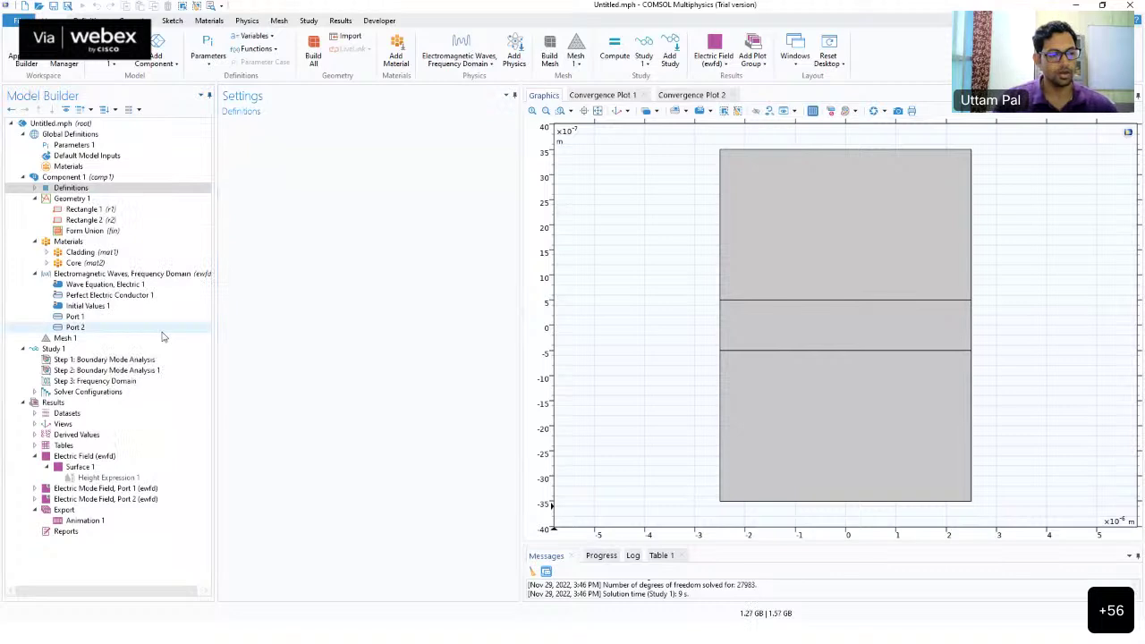
On the OneNote sketch page, double-underline the transverse section's 2D label in red and draw a red arrow to the longitudinal section's upper edge
{"action": "key", "text": "ctrl+n"}
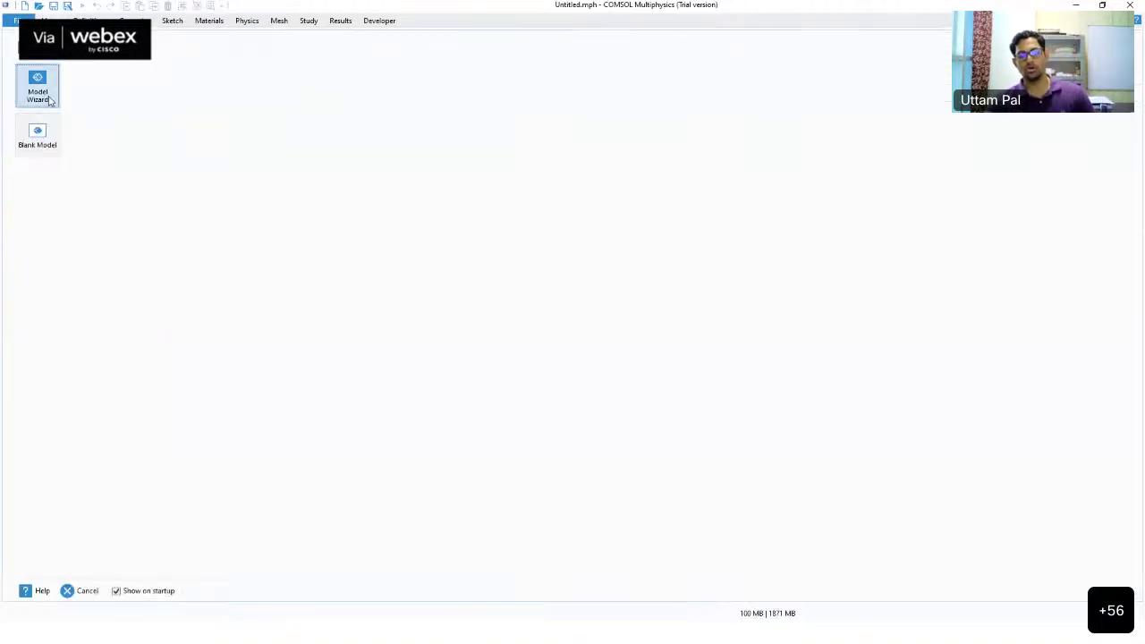
{"action": "key", "text": "alt+Tab"}
{"action": "key", "text": "alt+Tab"}
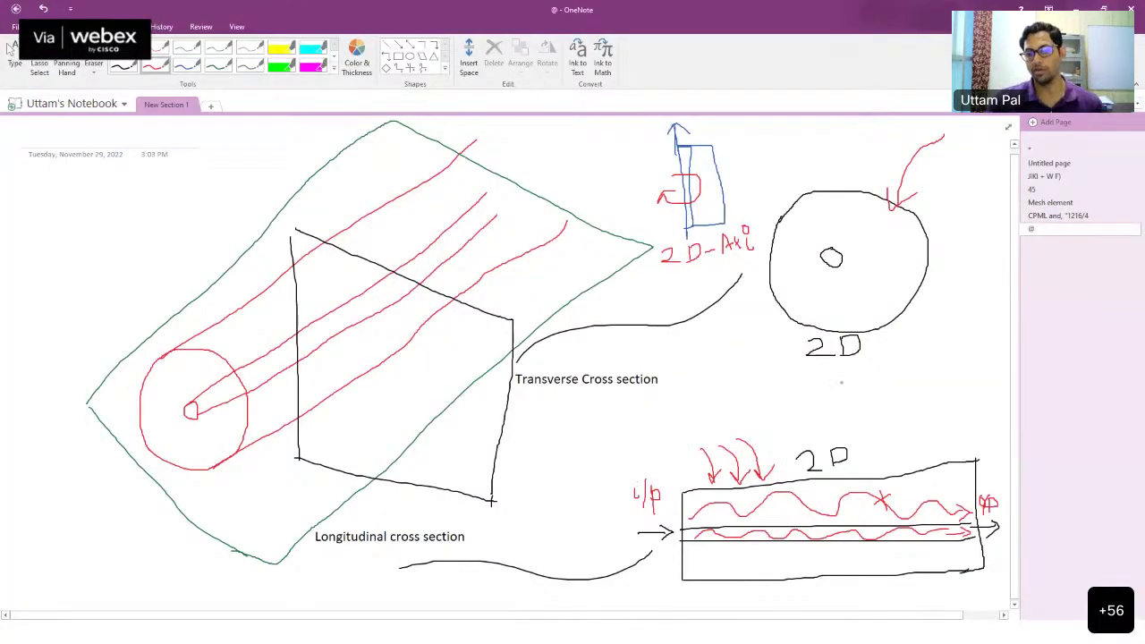
{"action": "left_click_drag", "start_coordinate": [834, 383], "coordinate": [898, 355]}
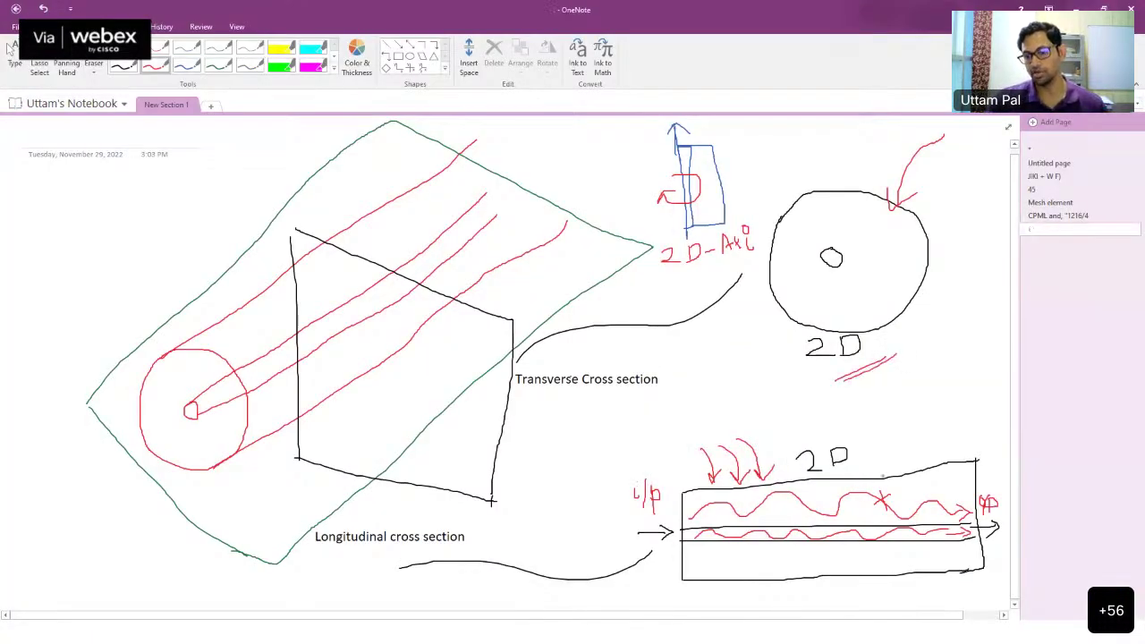
{"action": "left_click_drag", "start_coordinate": [899, 435], "coordinate": [886, 474]}
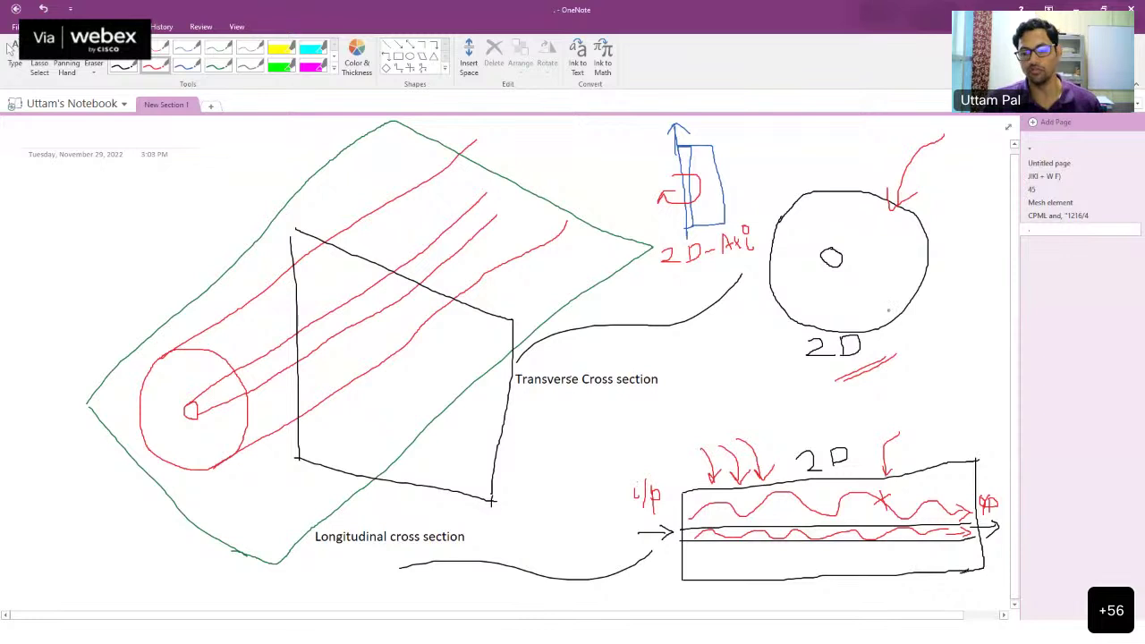
Switch to the new COMSOL model and set its space dimension to 2D with the Model Wizard
{"action": "key", "text": "alt+Tab"}
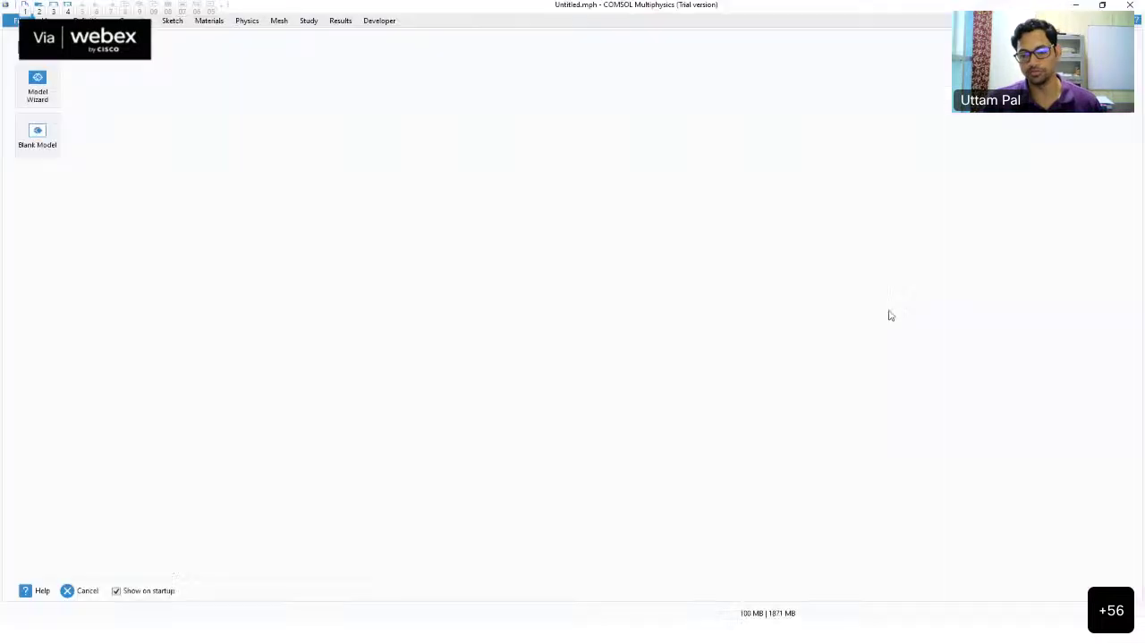
{"action": "left_click", "coordinate": [38, 89]}
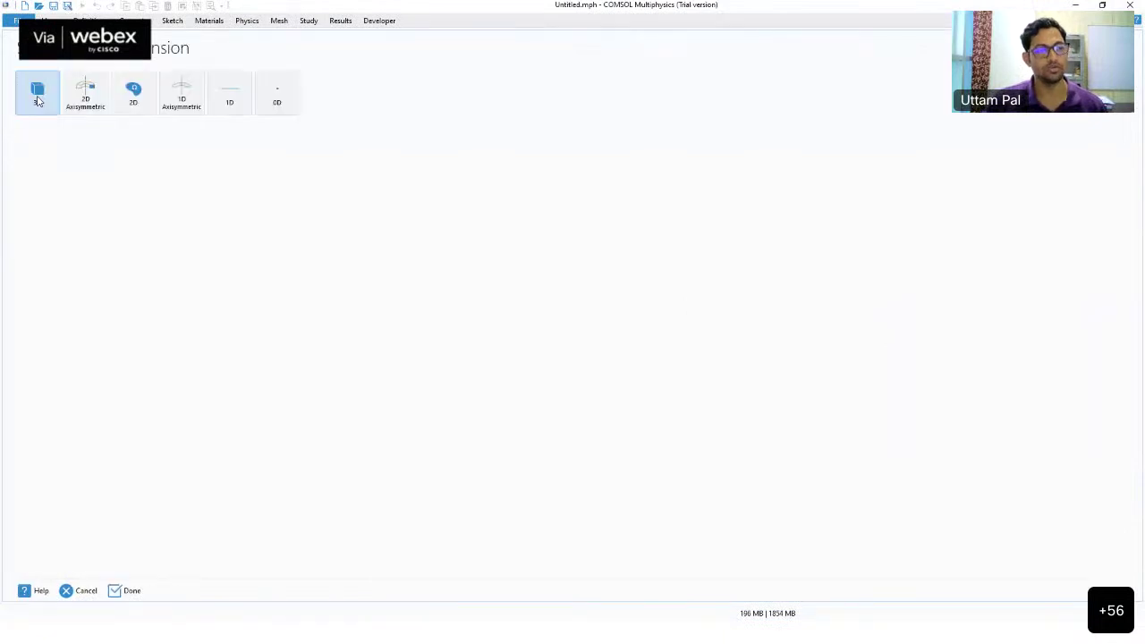
{"action": "left_click", "coordinate": [135, 114]}
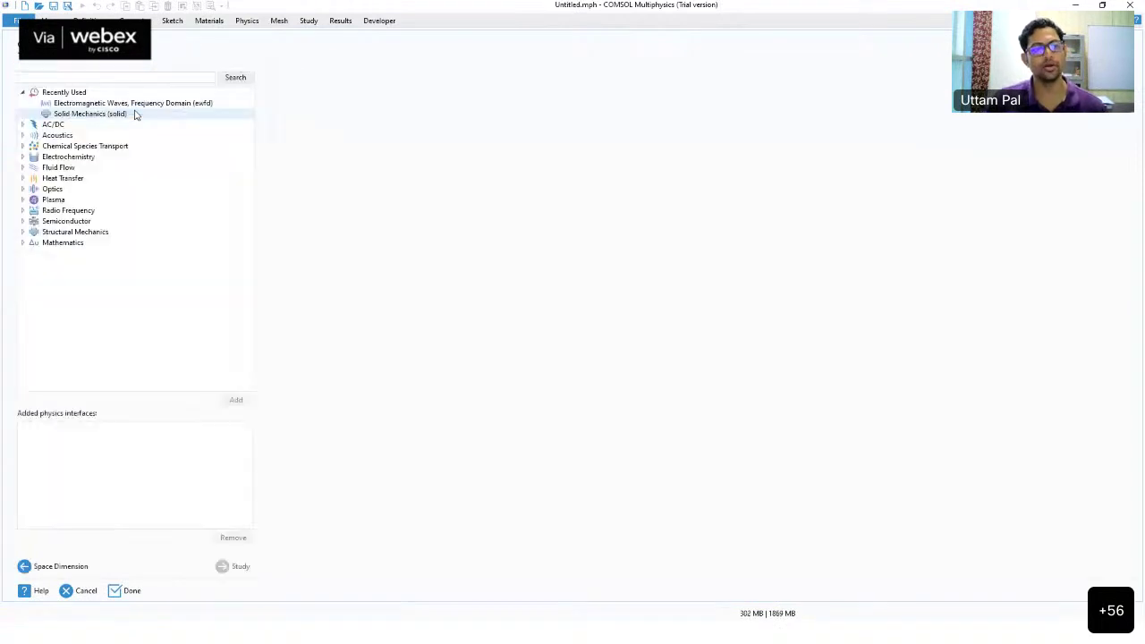
Select the Electromagnetic Waves, Frequency Domain (ewfd) physics interface from Wave Optics in the Optics group
{"action": "left_click", "coordinate": [22, 189]}
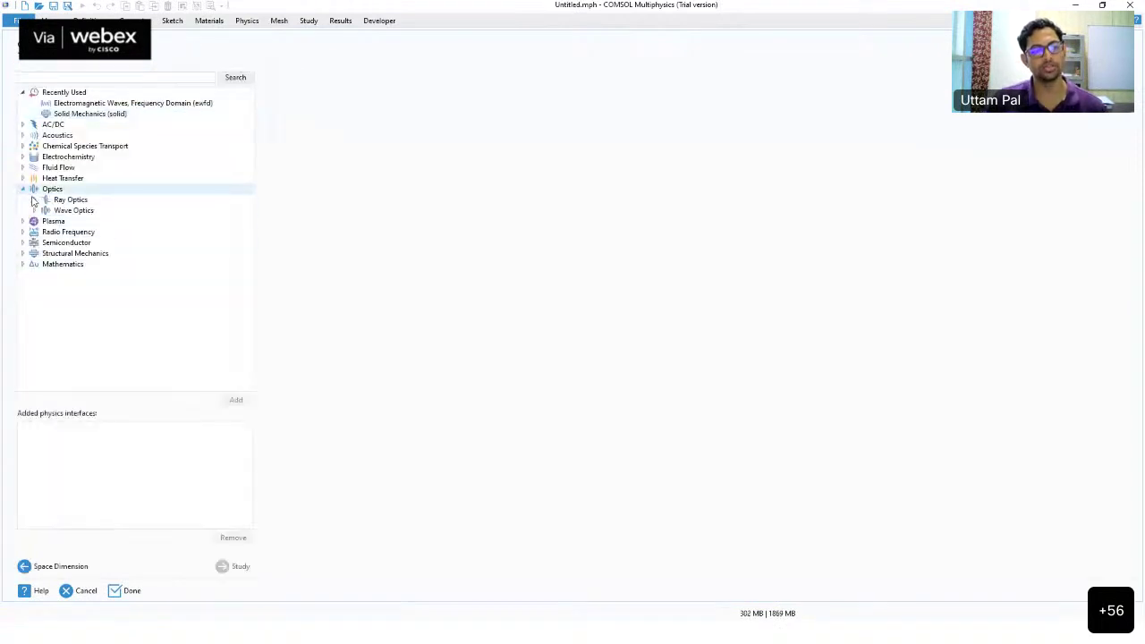
{"action": "left_click", "coordinate": [34, 211]}
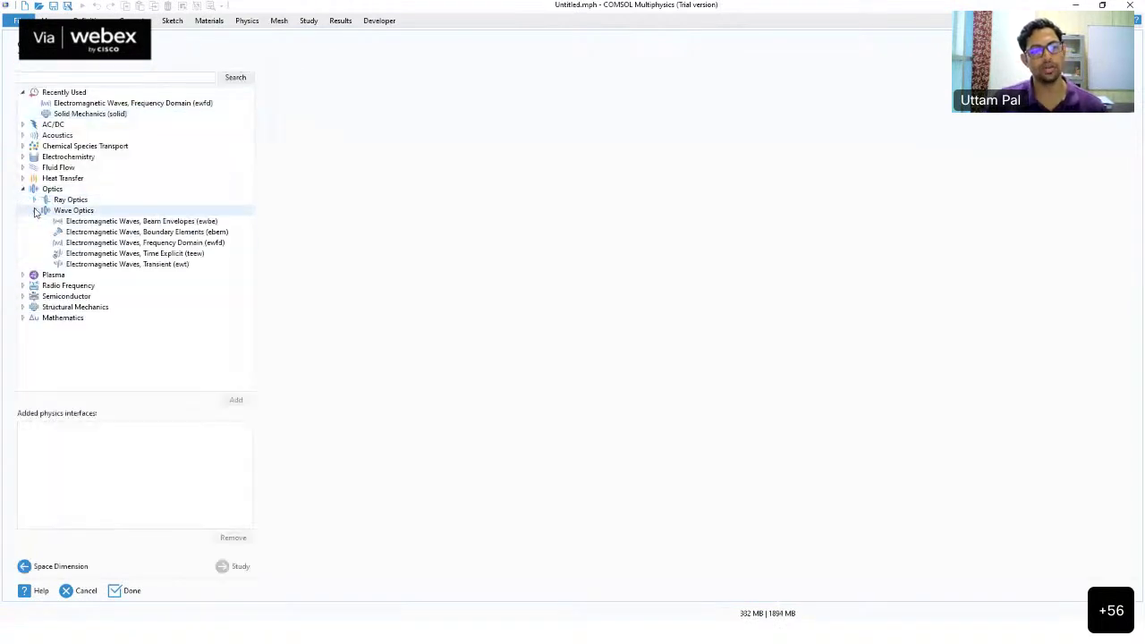
{"action": "left_click", "coordinate": [199, 243]}
{"action": "left_click", "coordinate": [198, 244]}
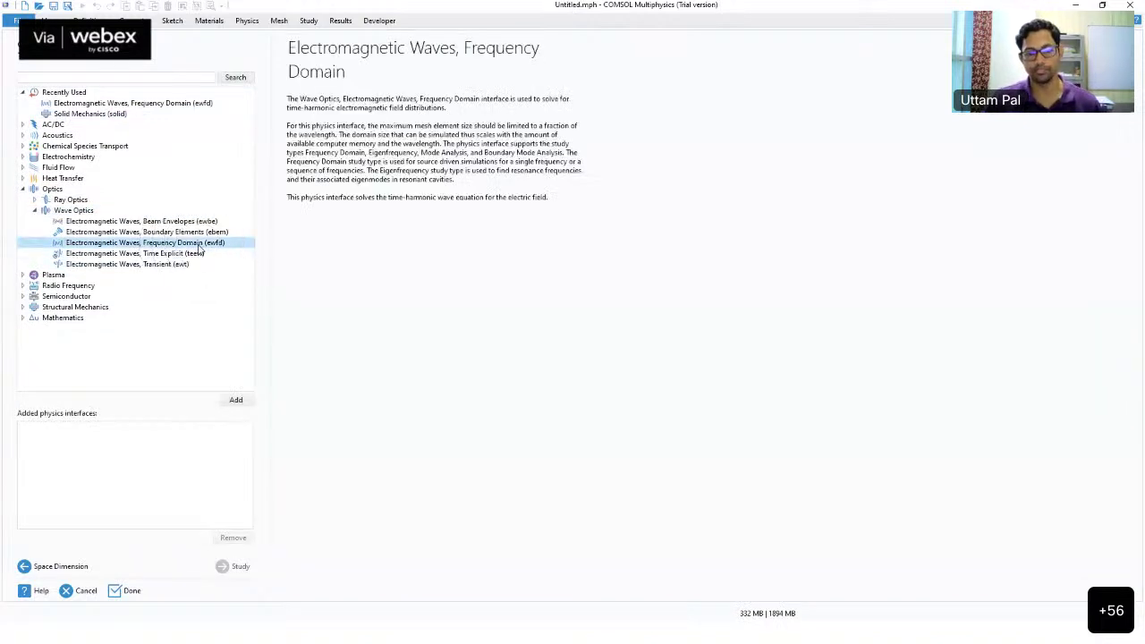
{"action": "left_click", "coordinate": [196, 247]}
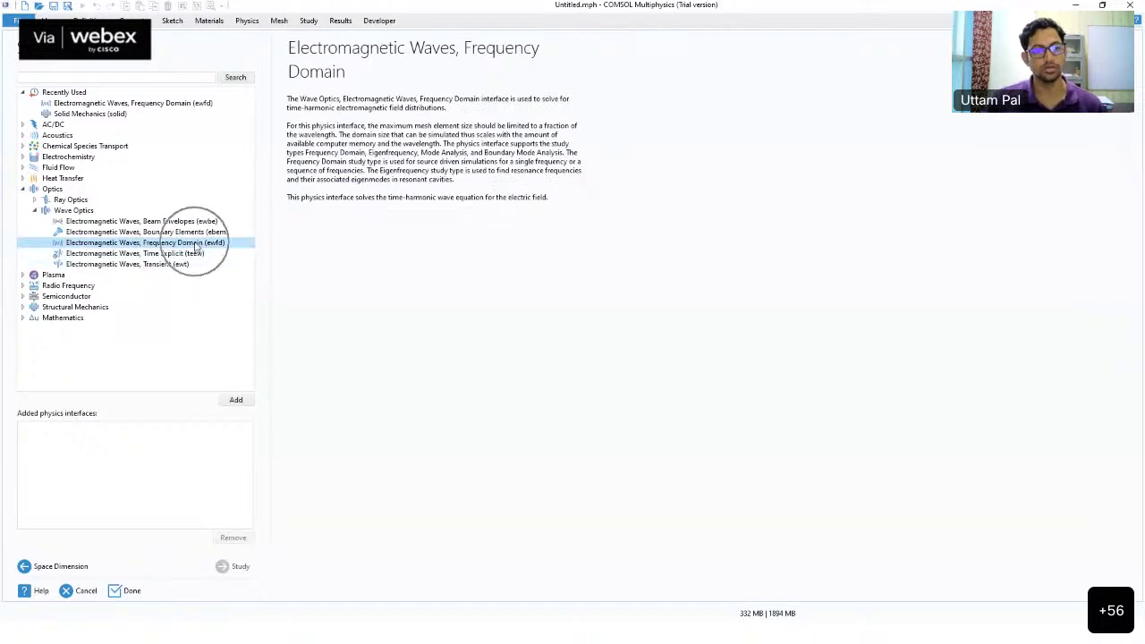
{"action": "left_click", "coordinate": [197, 247]}
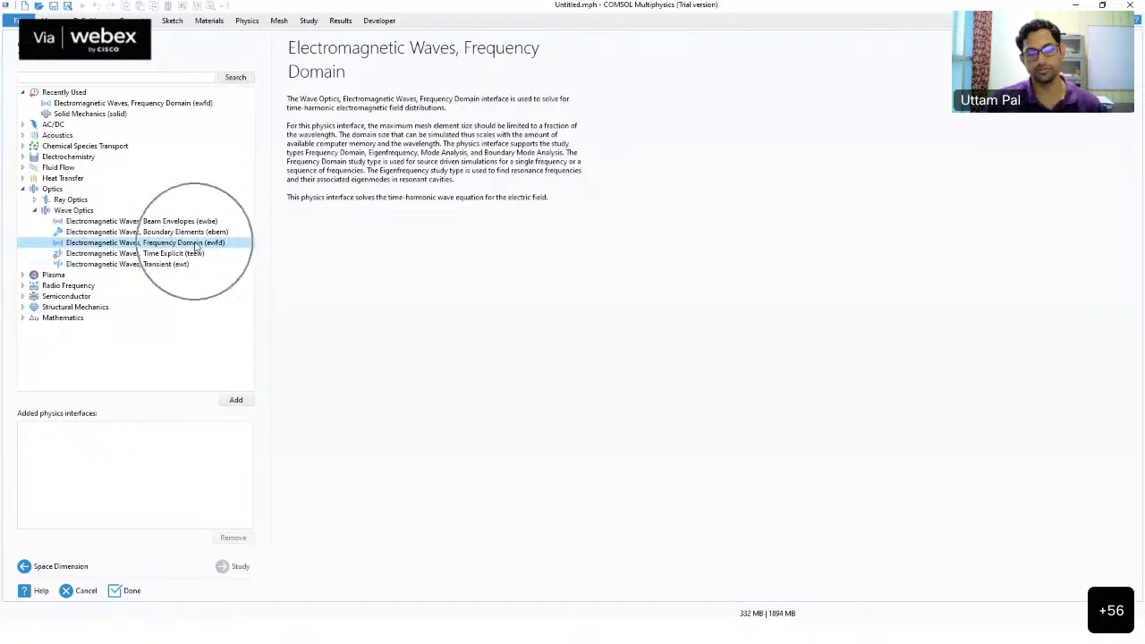
{"action": "left_click", "coordinate": [197, 247]}
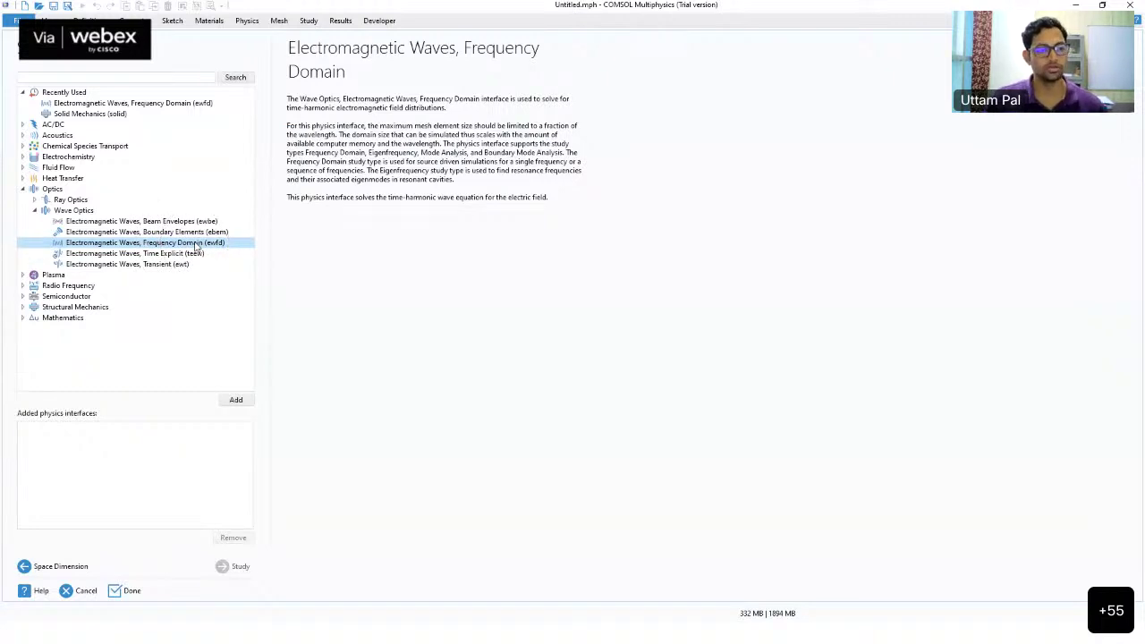
{"action": "left_click", "coordinate": [196, 247]}
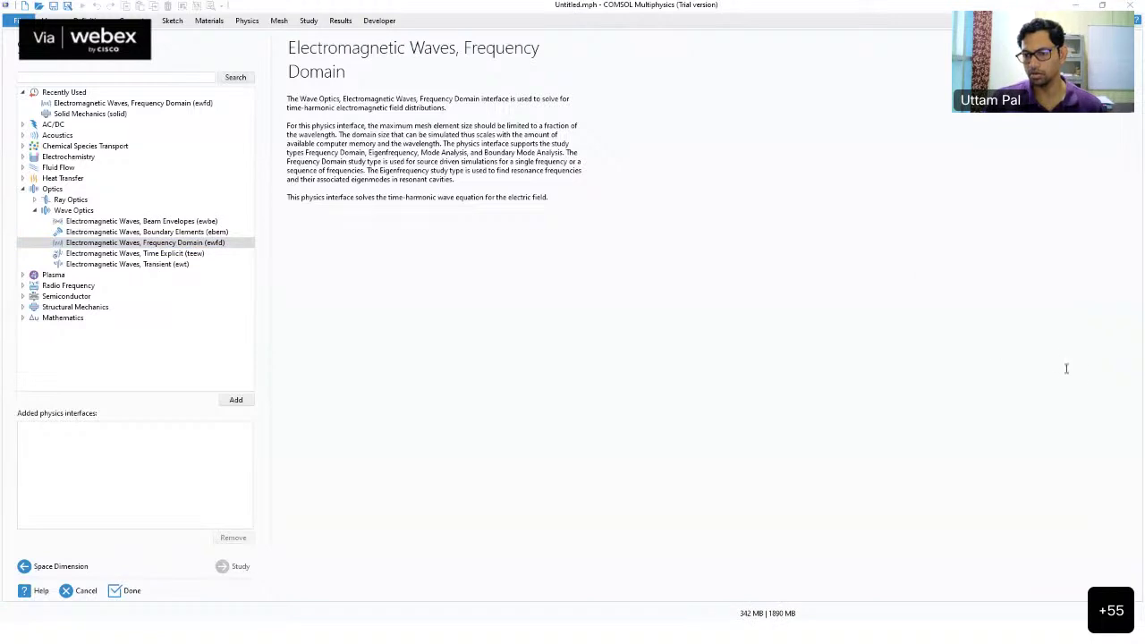
Switch back to the slab waveguide model and check the port name settings in both Boundary Mode Analysis steps of Study 1
{"action": "left_click", "coordinate": [903, 371]}
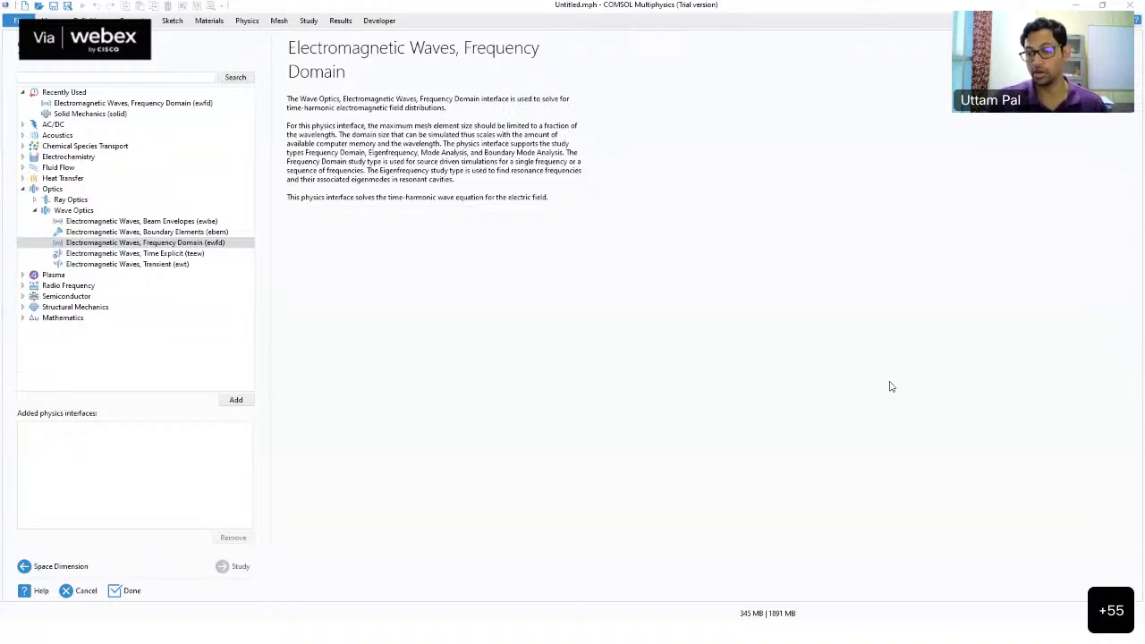
{"action": "left_click", "coordinate": [1056, 303]}
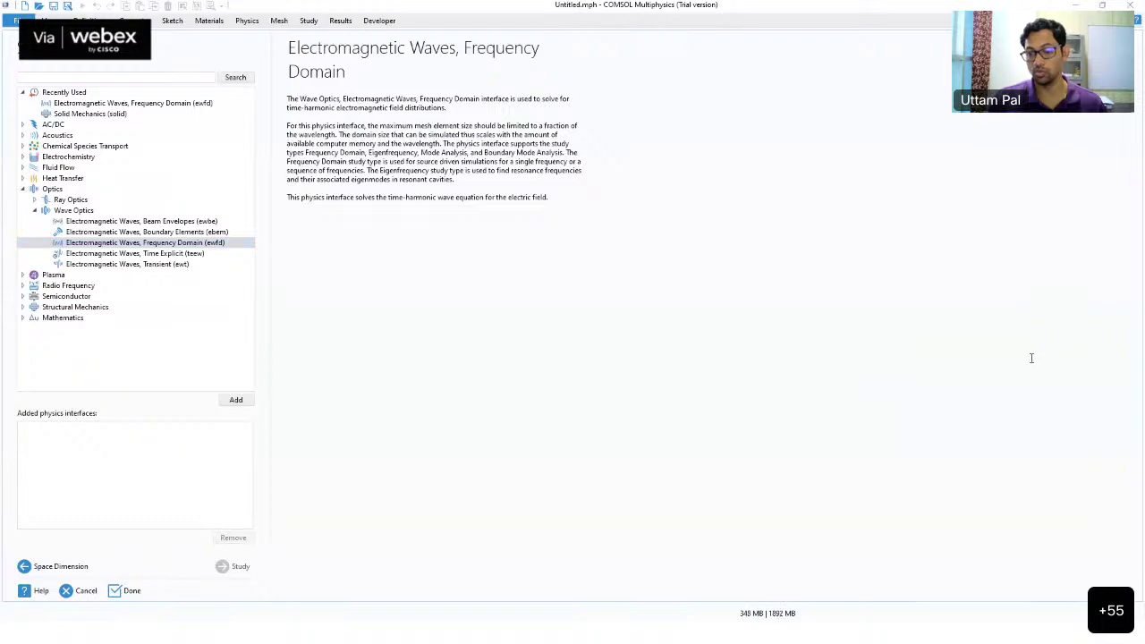
{"action": "key", "text": "super"}
{"action": "mouse_move", "coordinate": [452, 632]}
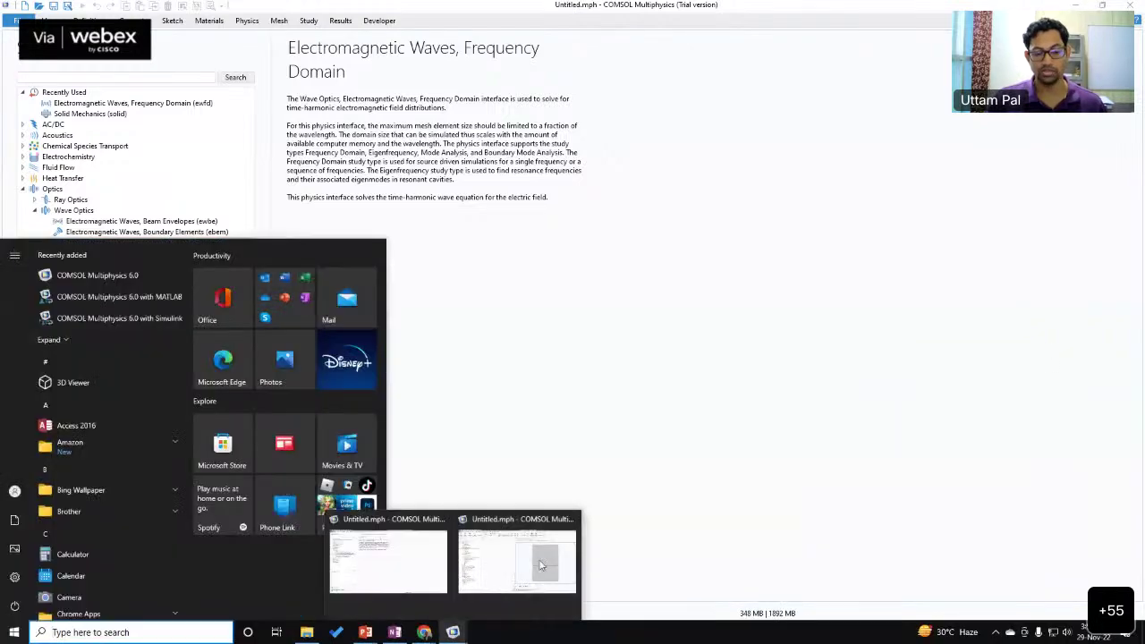
{"action": "left_click", "coordinate": [541, 564]}
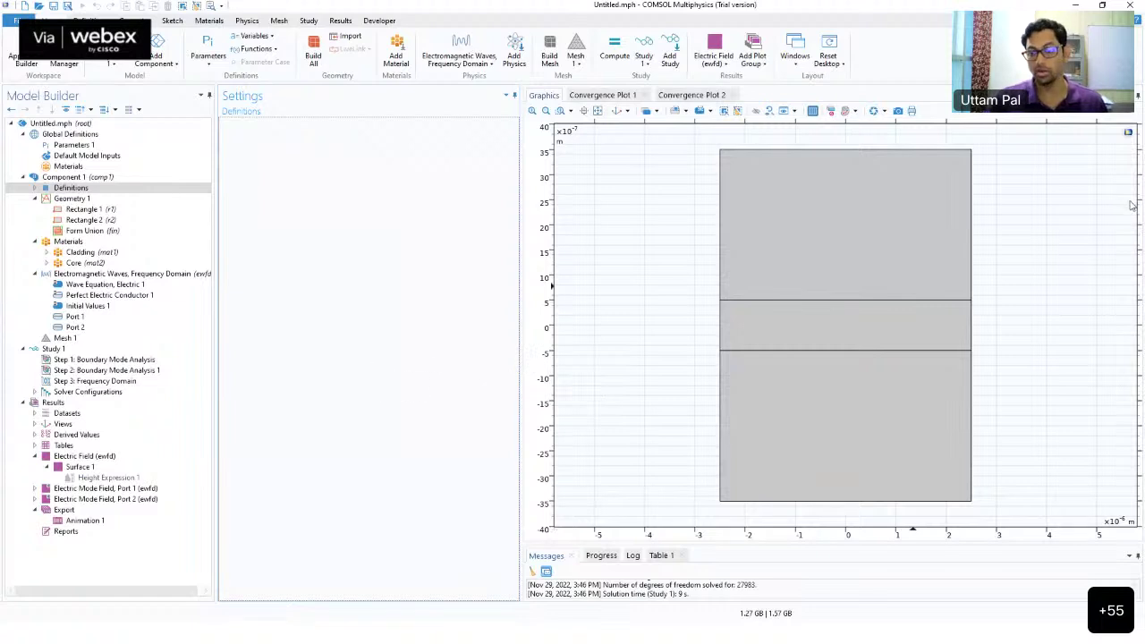
{"action": "left_click", "coordinate": [103, 359]}
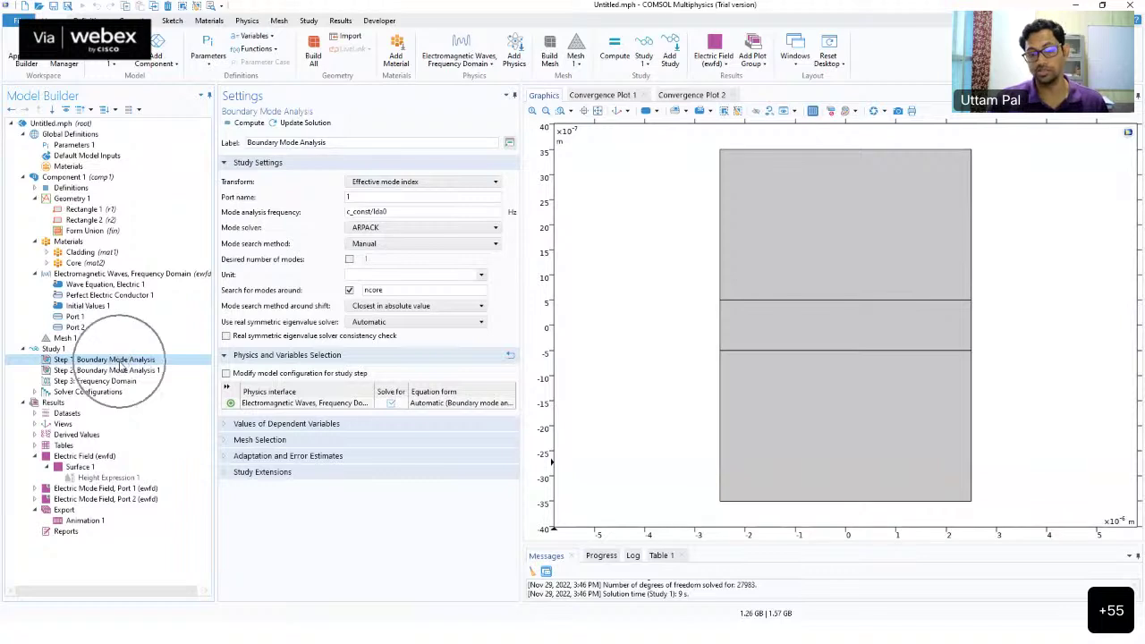
{"action": "double_click", "coordinate": [351, 197]}
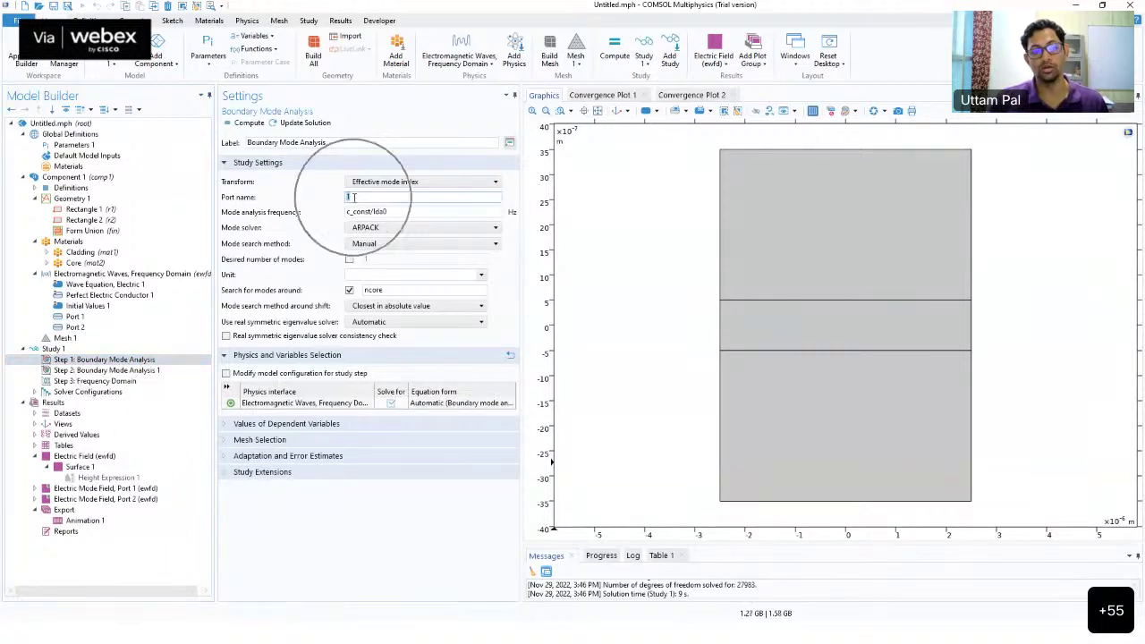
{"action": "left_click", "coordinate": [134, 371]}
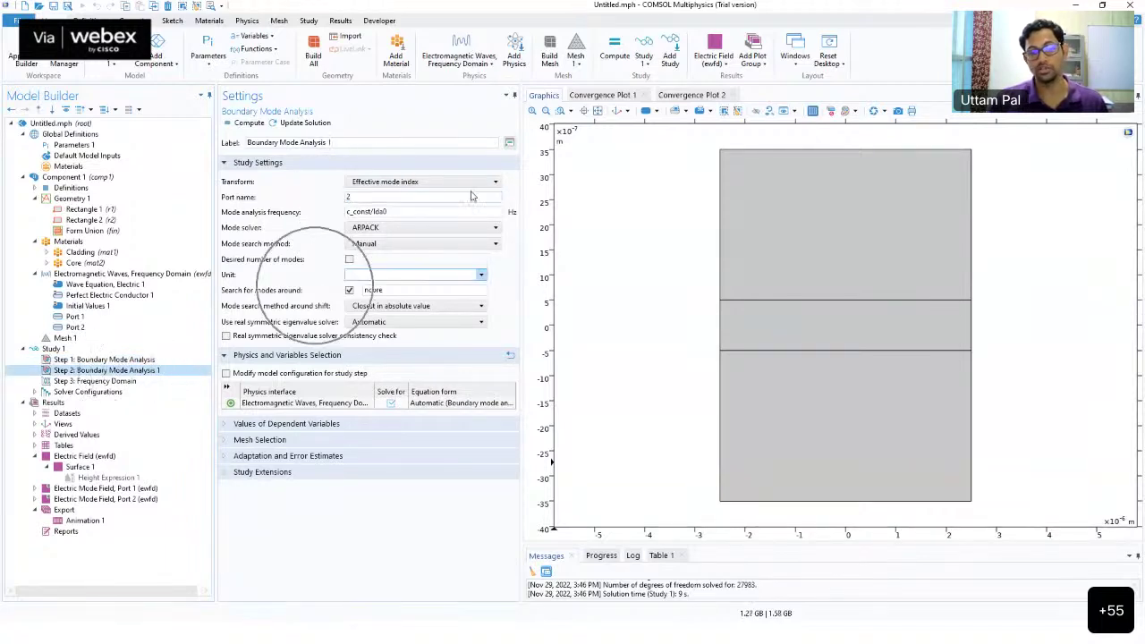
Compare the settings of Port 1 and Port 2, including Port 2's port type options
{"action": "left_click", "coordinate": [107, 317]}
{"action": "left_click", "coordinate": [114, 327]}
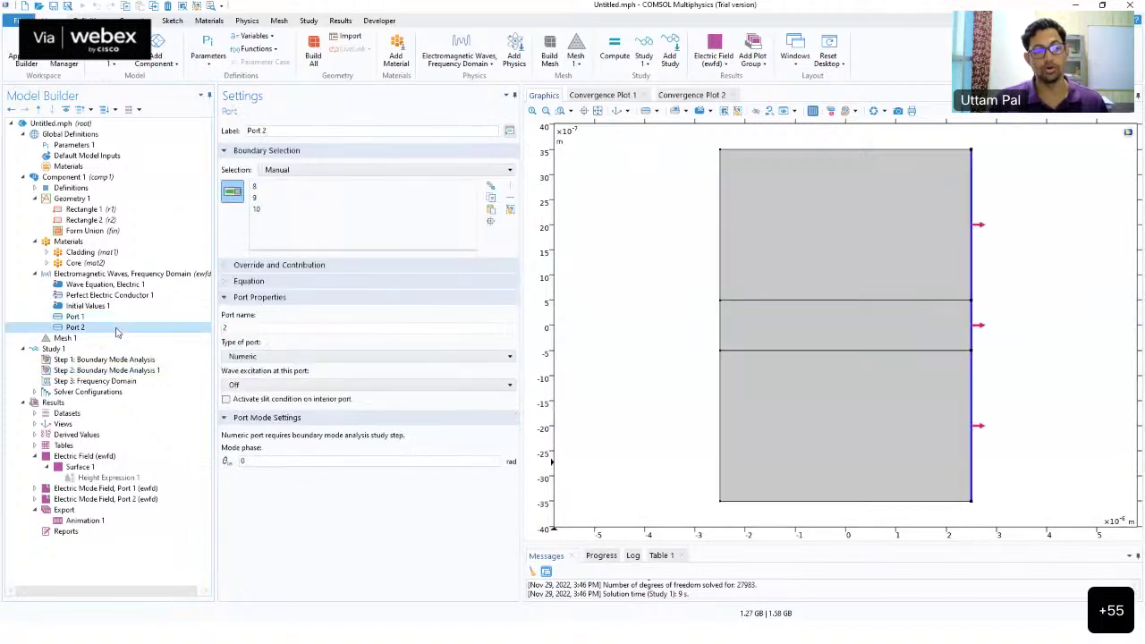
{"action": "left_click", "coordinate": [122, 317]}
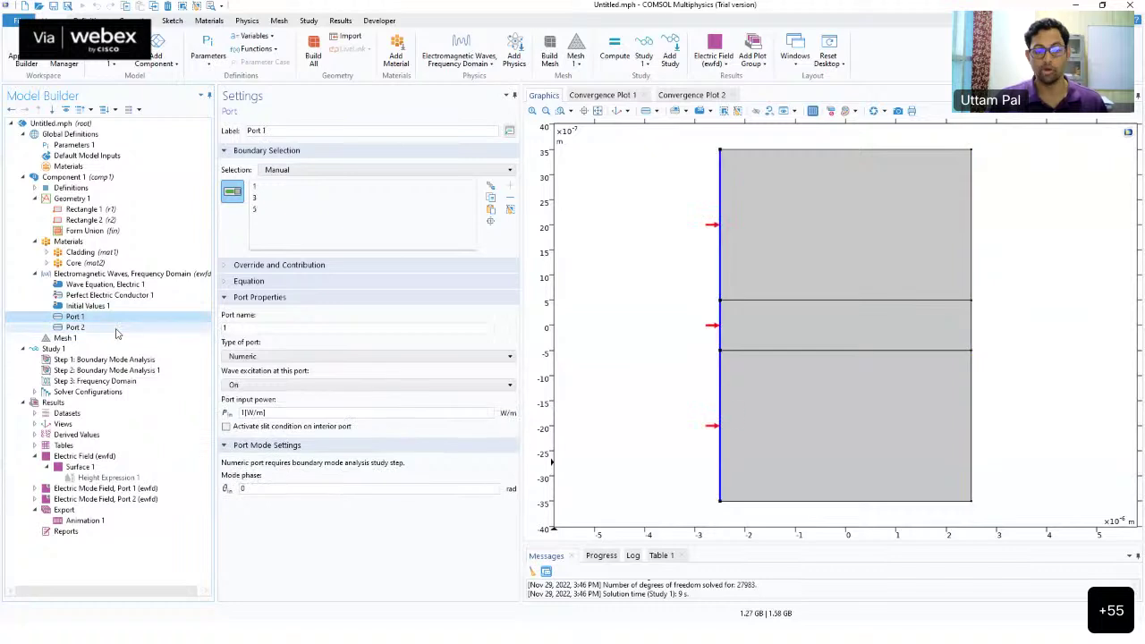
{"action": "left_click", "coordinate": [122, 328]}
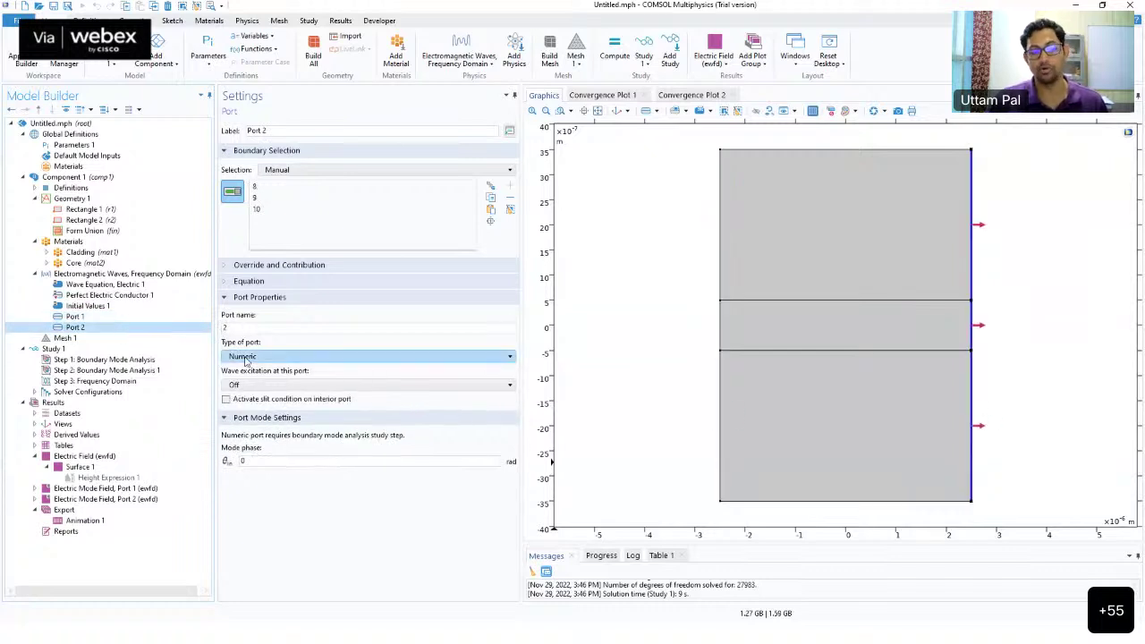
{"action": "left_click", "coordinate": [245, 357]}
{"action": "left_click", "coordinate": [247, 359]}
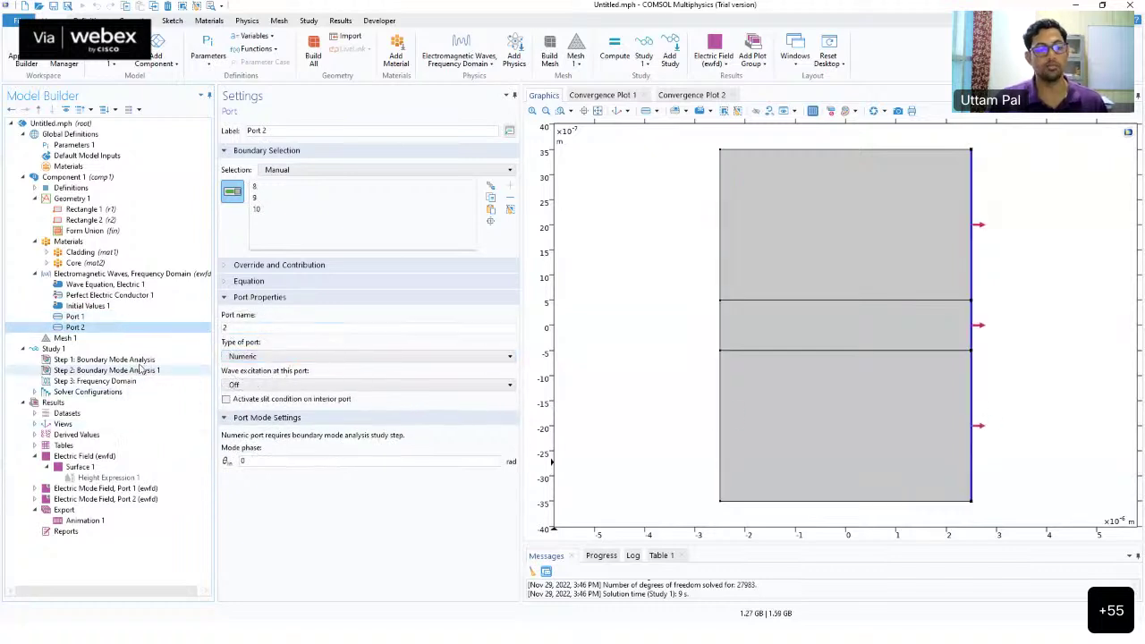
Review the settings of Study 1's three steps and examine the mode solver options of the first Boundary Mode Analysis step
{"action": "left_click", "coordinate": [134, 359]}
{"action": "left_click", "coordinate": [138, 371]}
{"action": "left_click", "coordinate": [133, 382]}
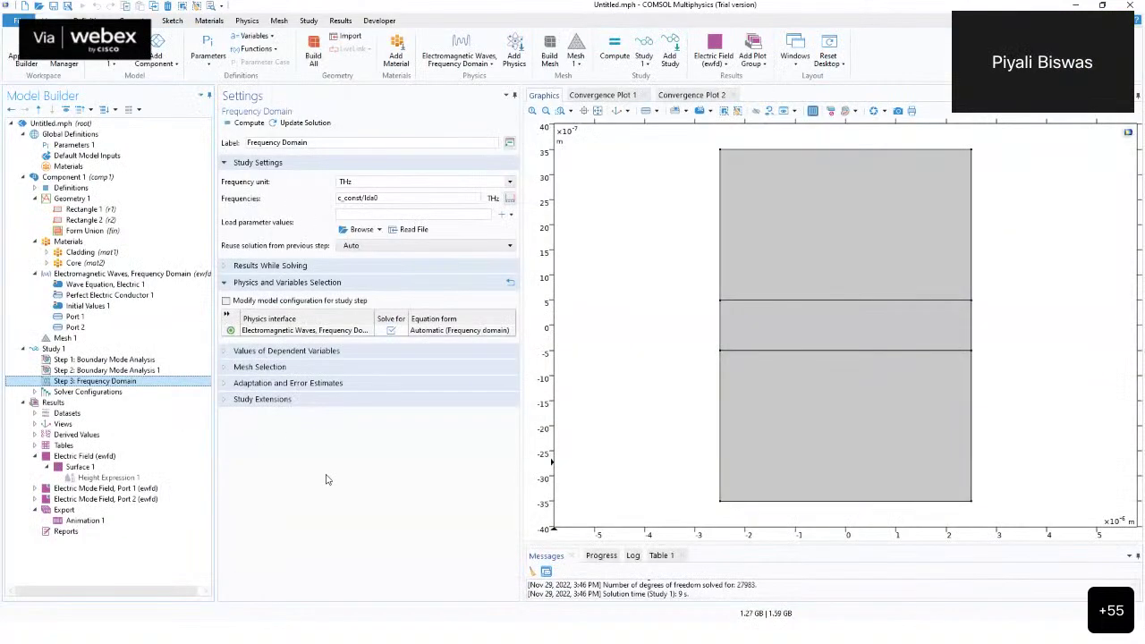
{"action": "left_click", "coordinate": [161, 360]}
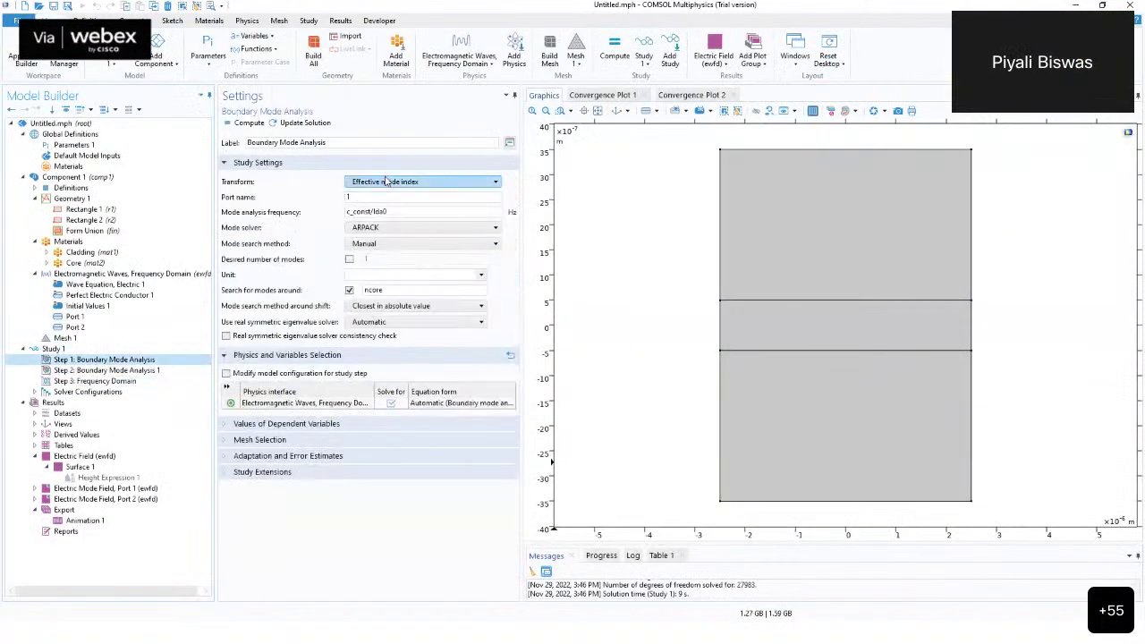
{"action": "left_click", "coordinate": [388, 230]}
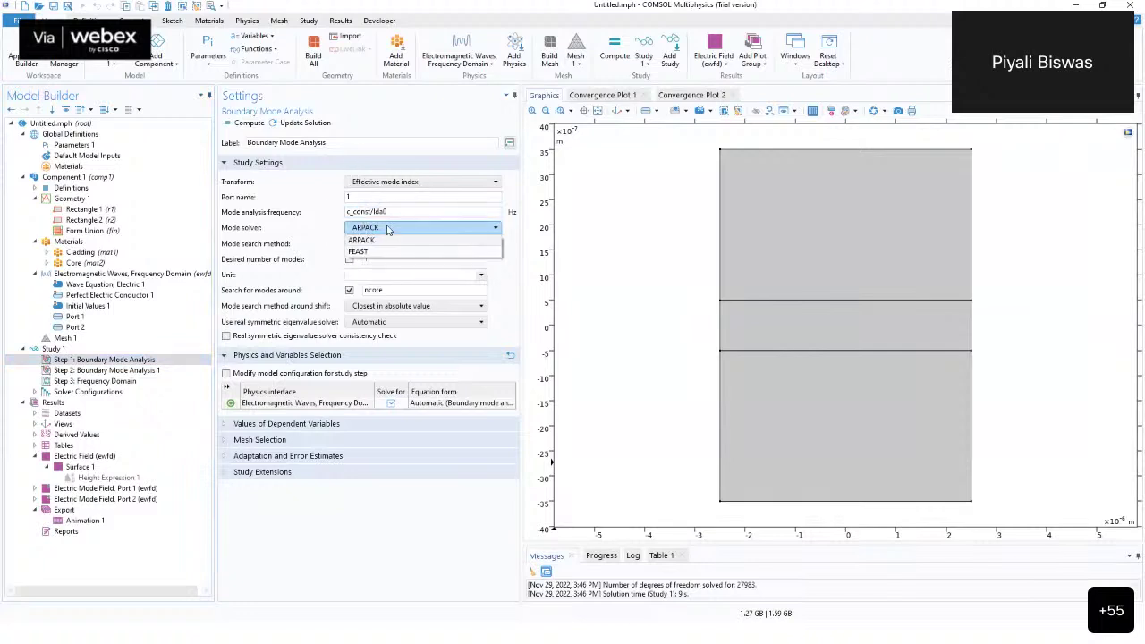
{"action": "left_click", "coordinate": [308, 241]}
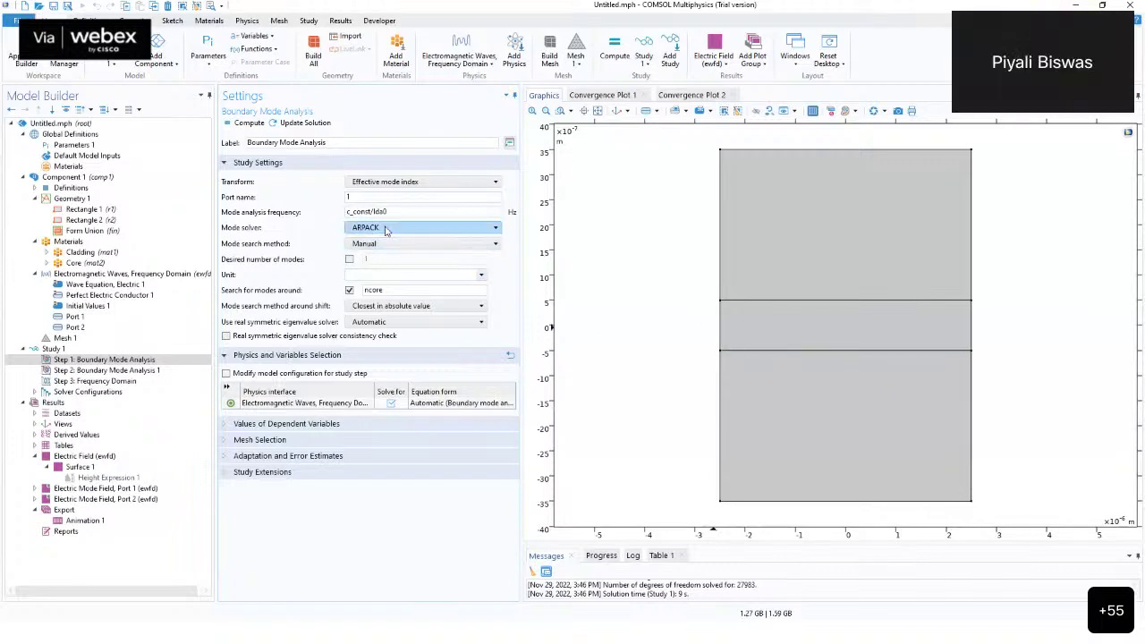
Open the help page for the first Boundary Mode Analysis step, read through its study settings documentation, and close it
{"action": "right_click", "coordinate": [97, 366]}
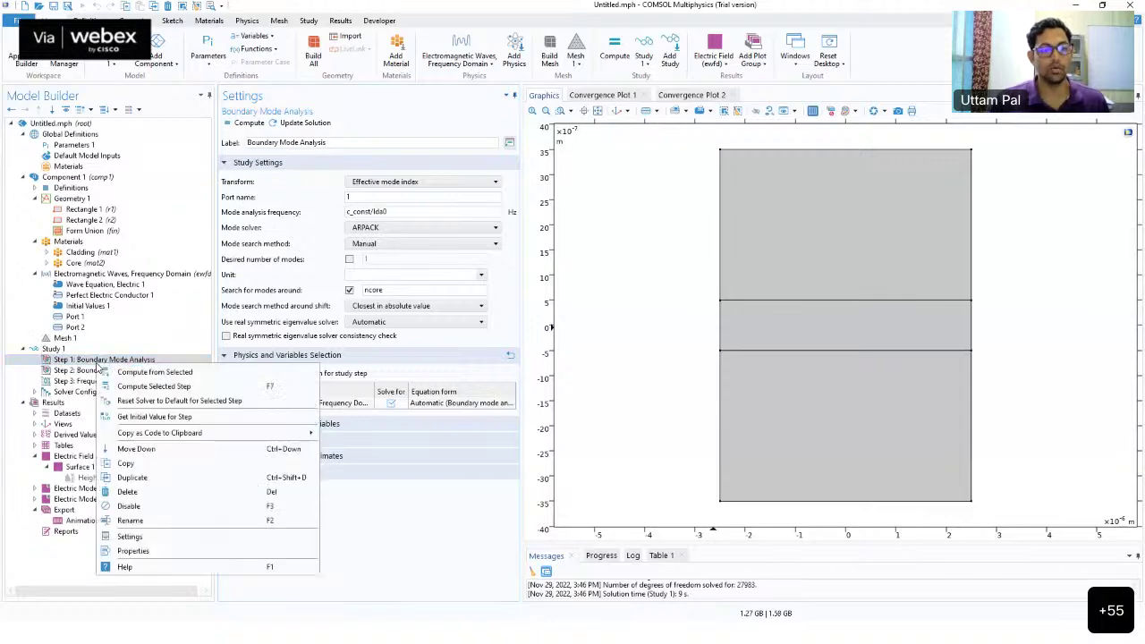
{"action": "left_click", "coordinate": [143, 566]}
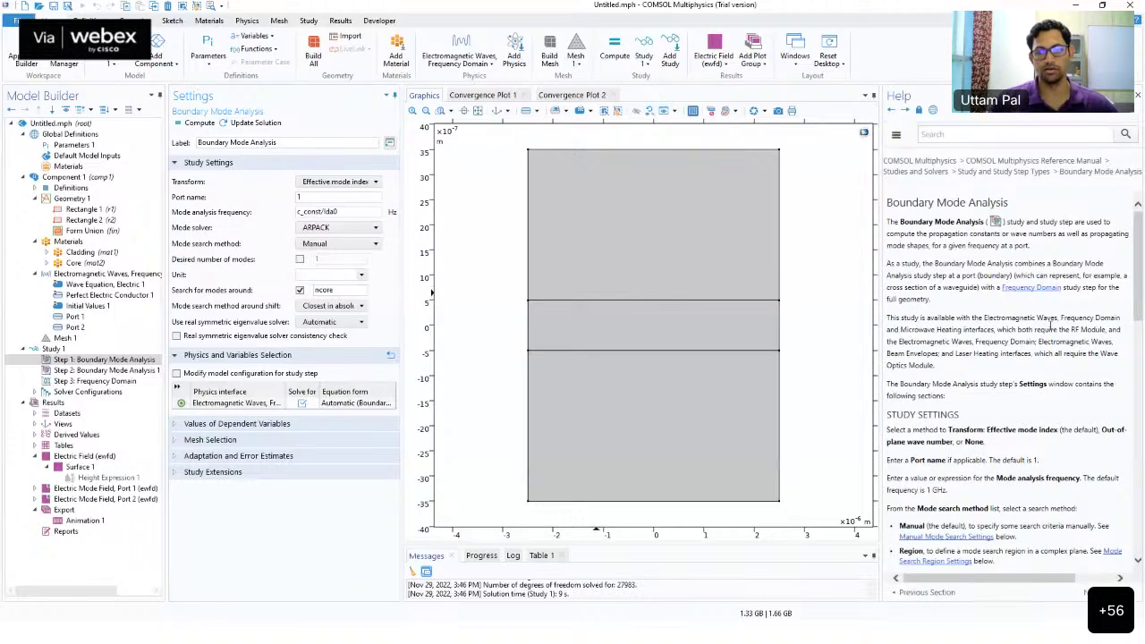
{"action": "scroll", "coordinate": [1035, 333], "scroll_direction": "down", "scroll_amount": 5}
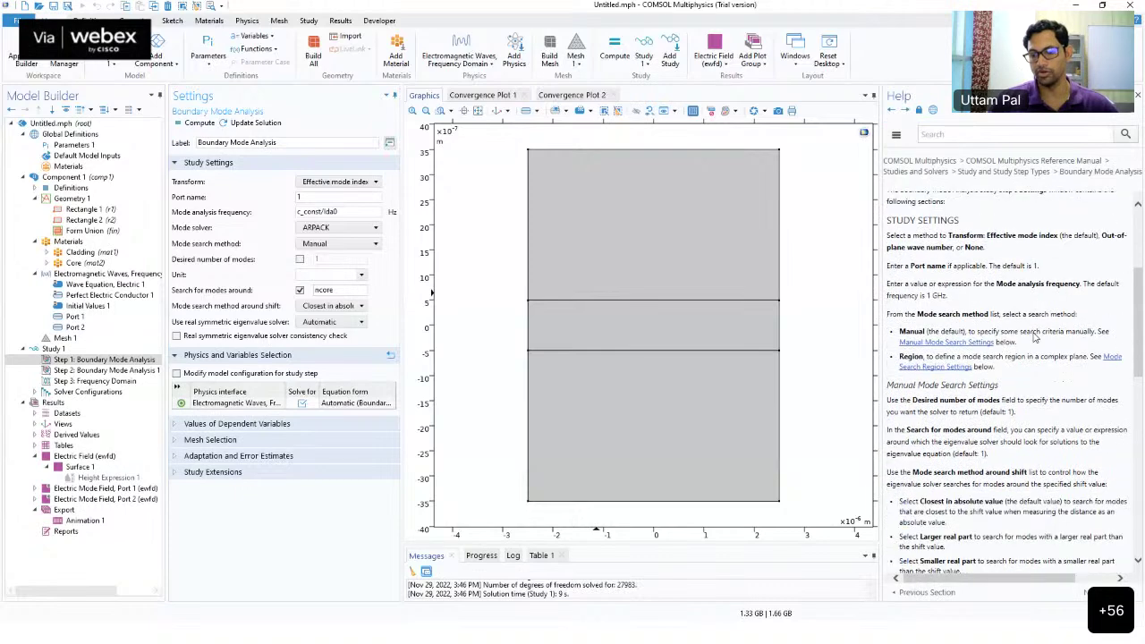
{"action": "scroll", "coordinate": [1035, 333], "scroll_direction": "down", "scroll_amount": 8}
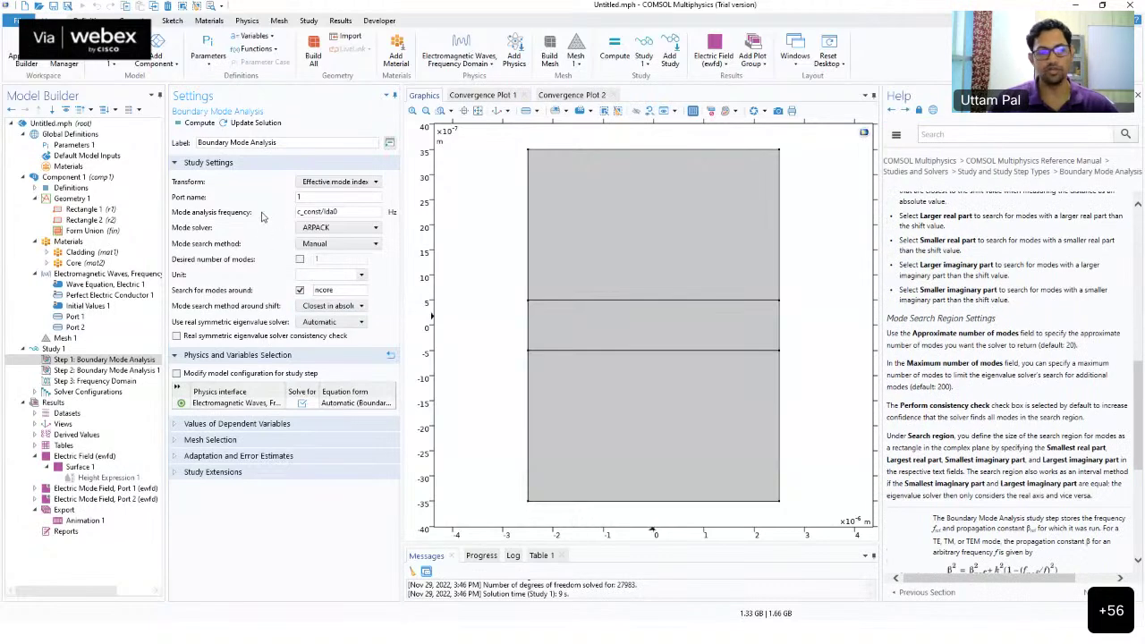
{"action": "scroll", "coordinate": [1011, 349], "scroll_direction": "down", "scroll_amount": 7}
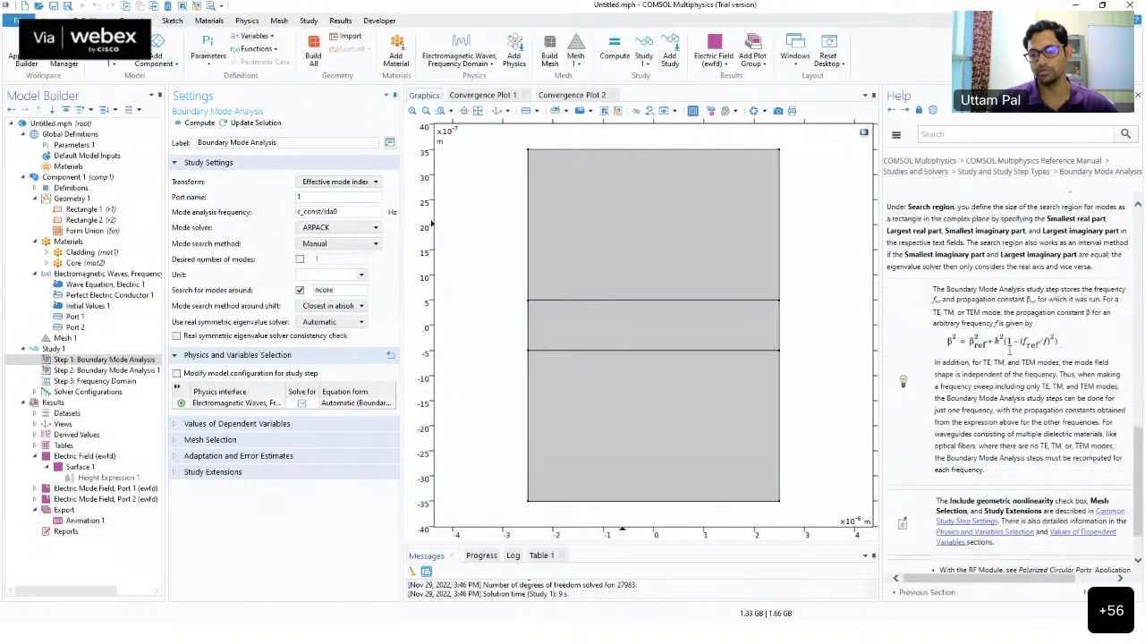
{"action": "scroll", "coordinate": [1009, 351], "scroll_direction": "up", "scroll_amount": 4}
{"action": "scroll", "coordinate": [1011, 348], "scroll_direction": "up", "scroll_amount": 3}
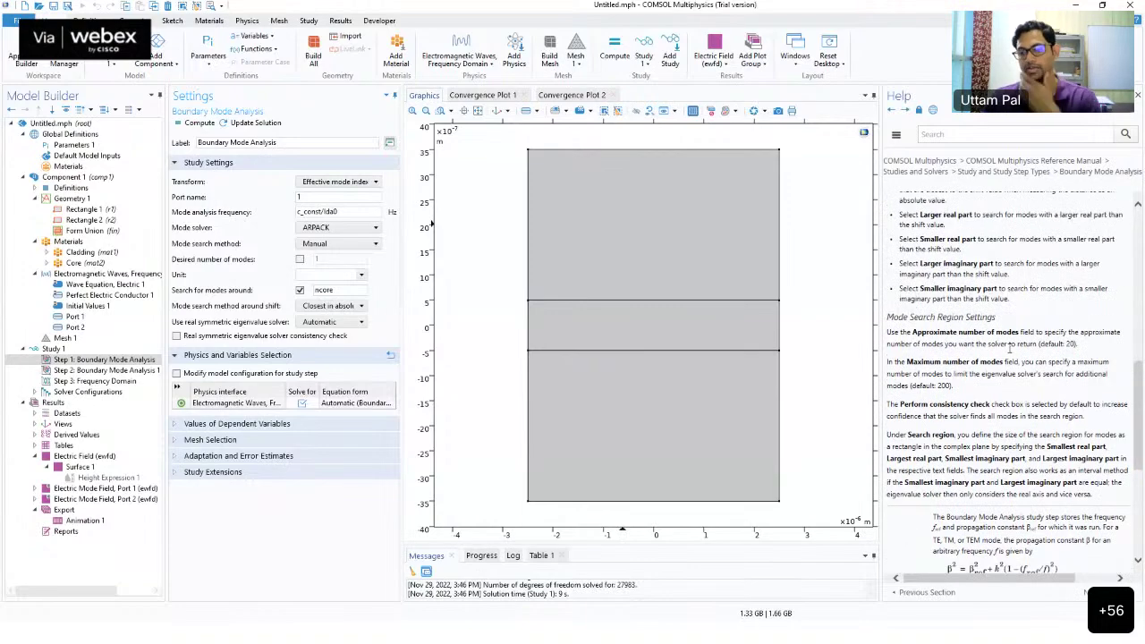
{"action": "scroll", "coordinate": [1010, 349], "scroll_direction": "up", "scroll_amount": 2}
{"action": "scroll", "coordinate": [1011, 351], "scroll_direction": "up", "scroll_amount": 15}
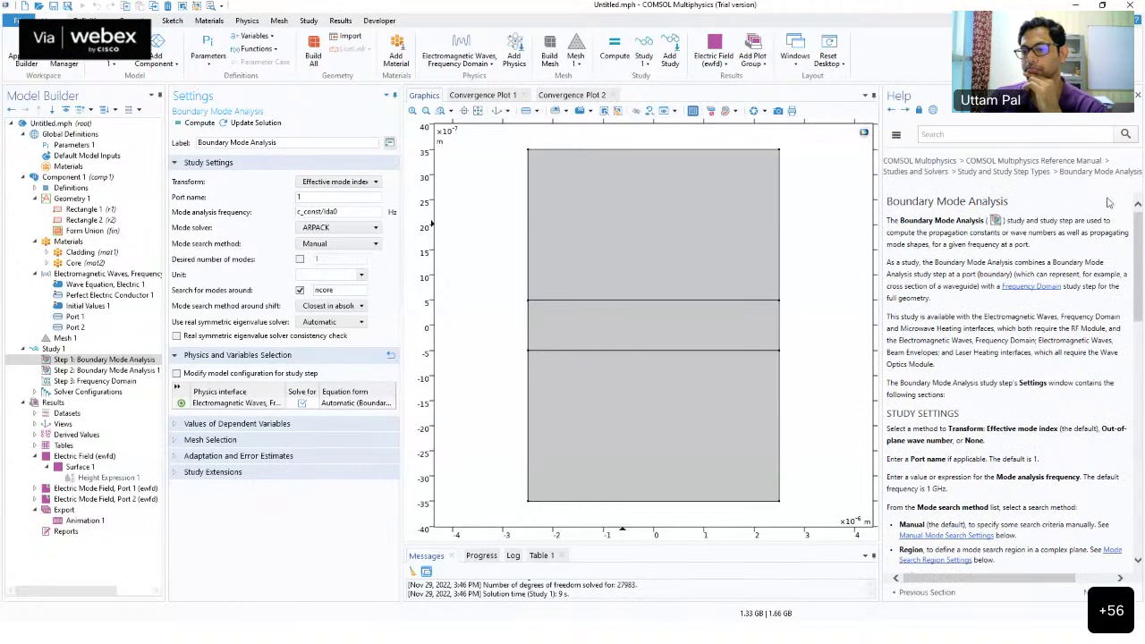
{"action": "left_click", "coordinate": [1138, 95]}
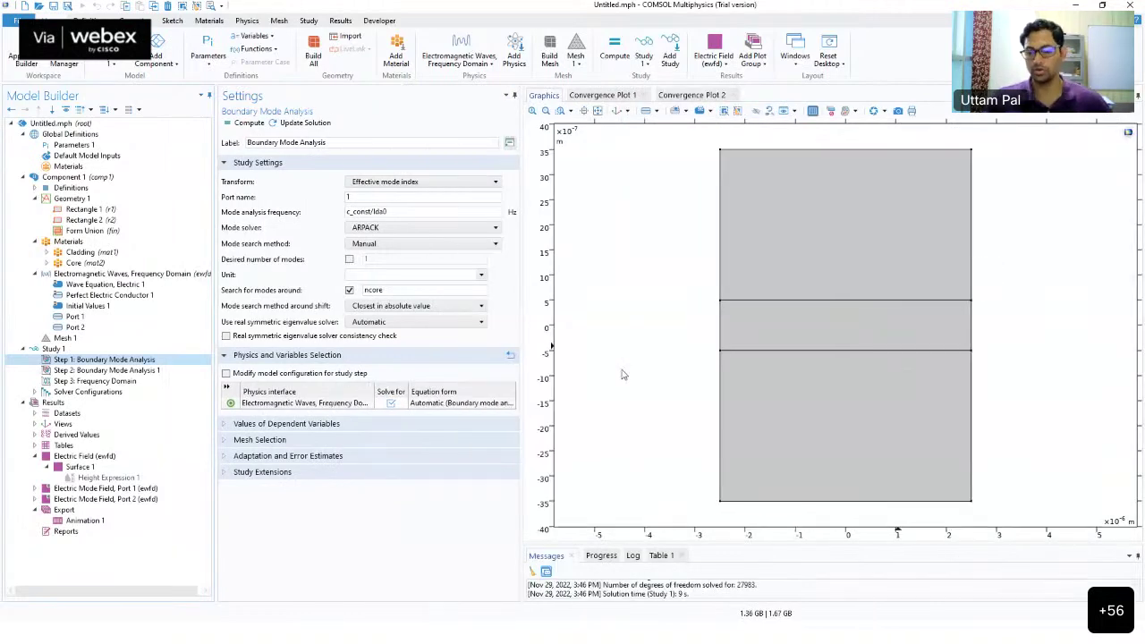
Switch to the new COMSOL model and reselect 2D as its space dimension
{"action": "key", "text": "alt+Tab"}
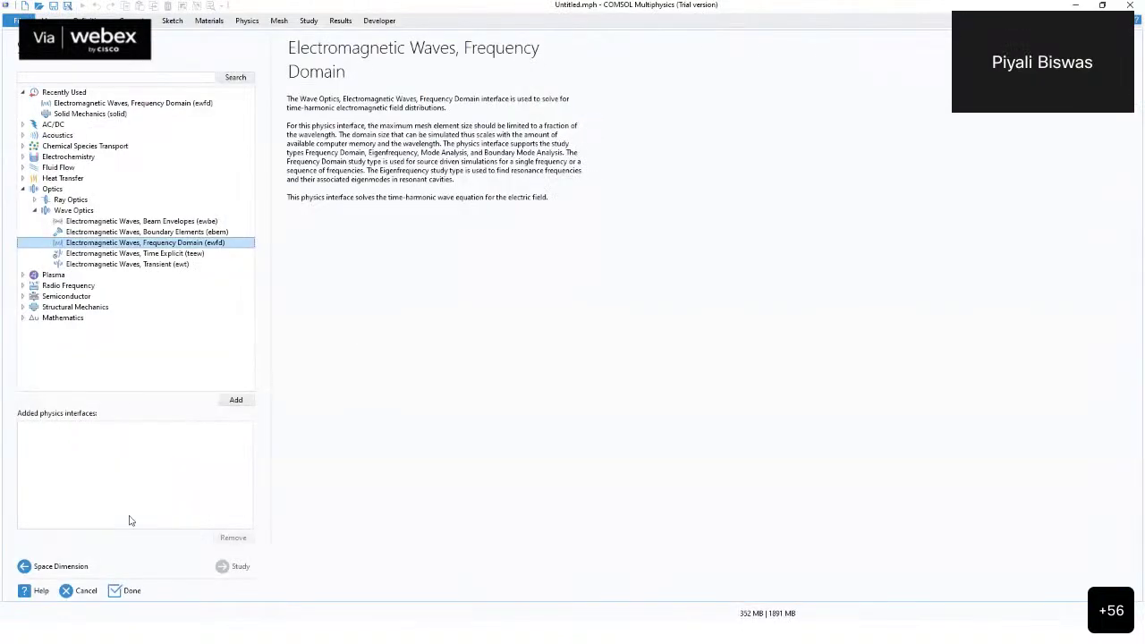
{"action": "left_click", "coordinate": [65, 567]}
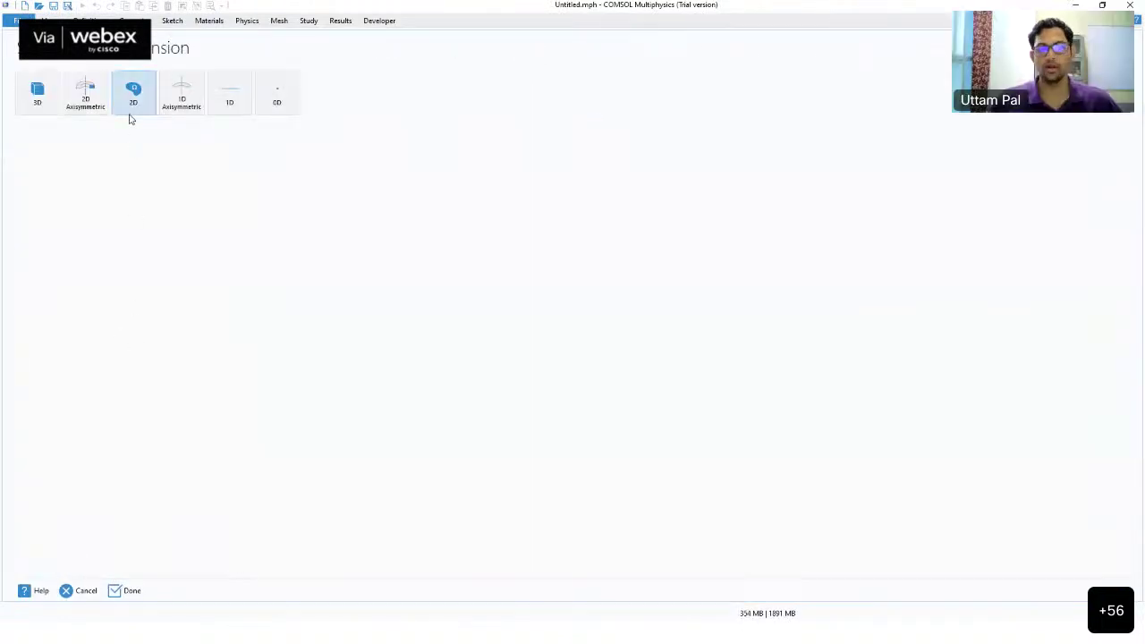
{"action": "left_click", "coordinate": [133, 94]}
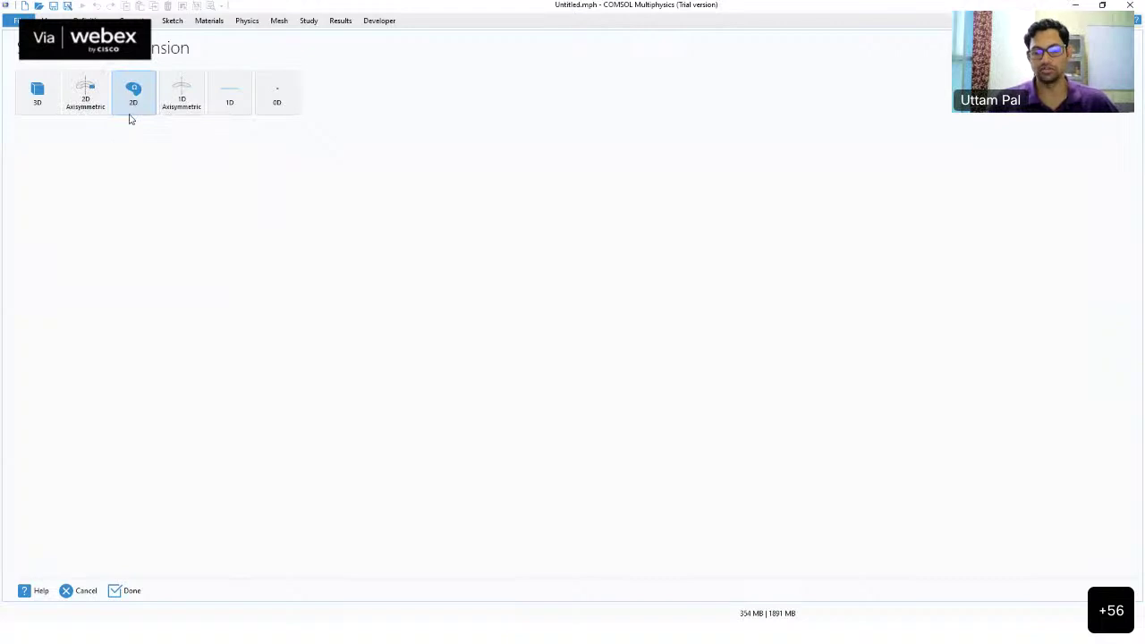
{"action": "left_click", "coordinate": [147, 108]}
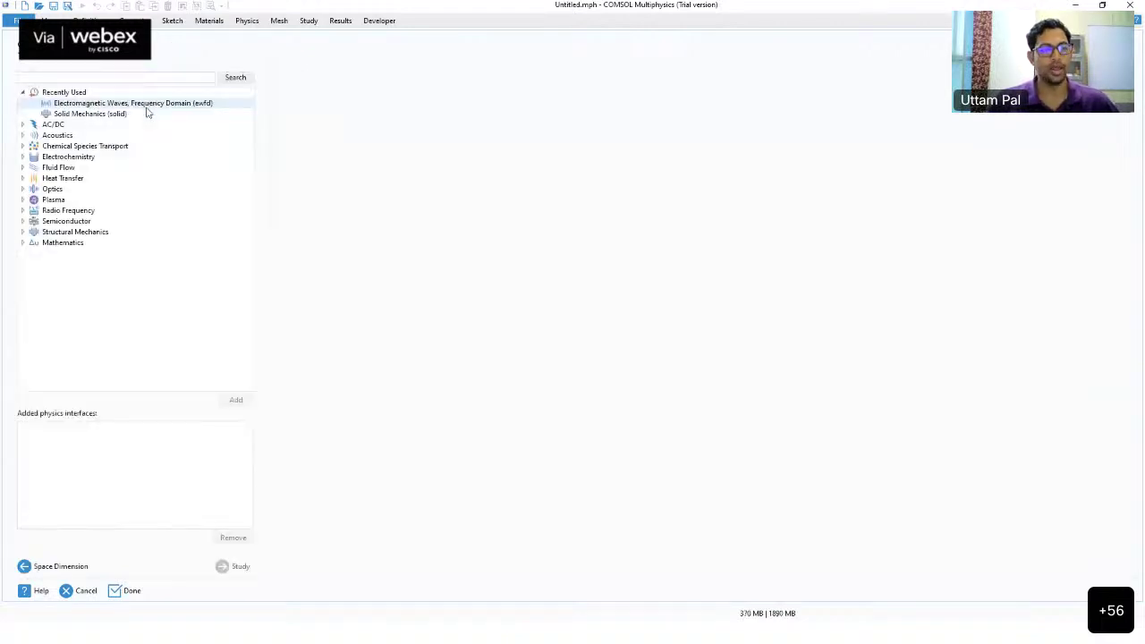
Add the Electromagnetic Waves, Frequency Domain (ewfd) interface from Wave Optics to the new model
{"action": "left_click", "coordinate": [23, 188]}
{"action": "left_click", "coordinate": [34, 211]}
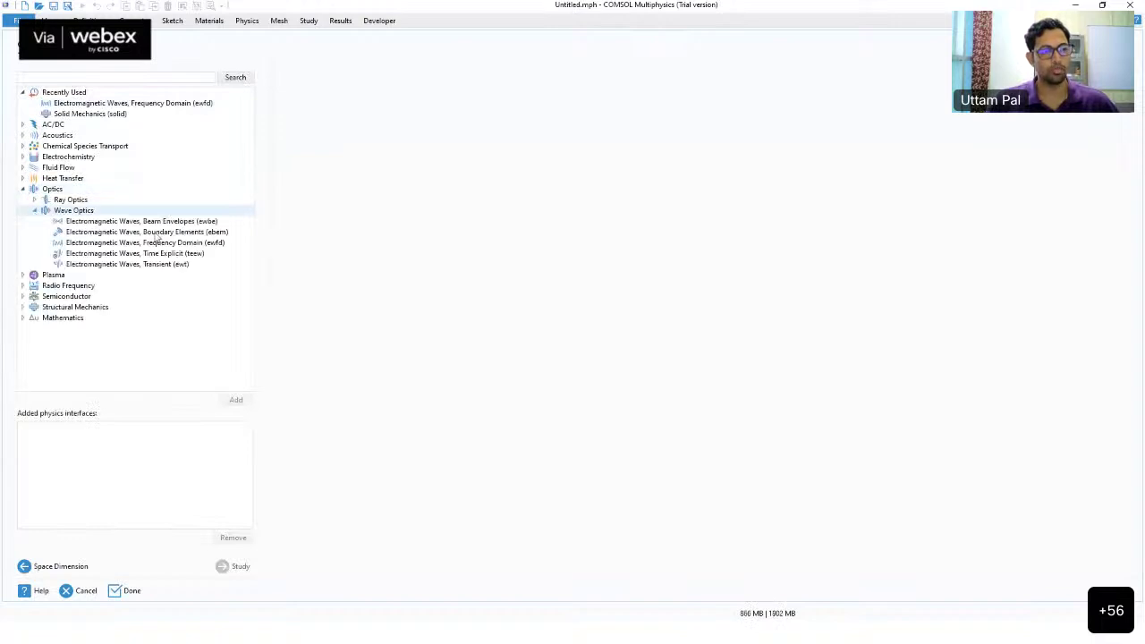
{"action": "left_click", "coordinate": [157, 241]}
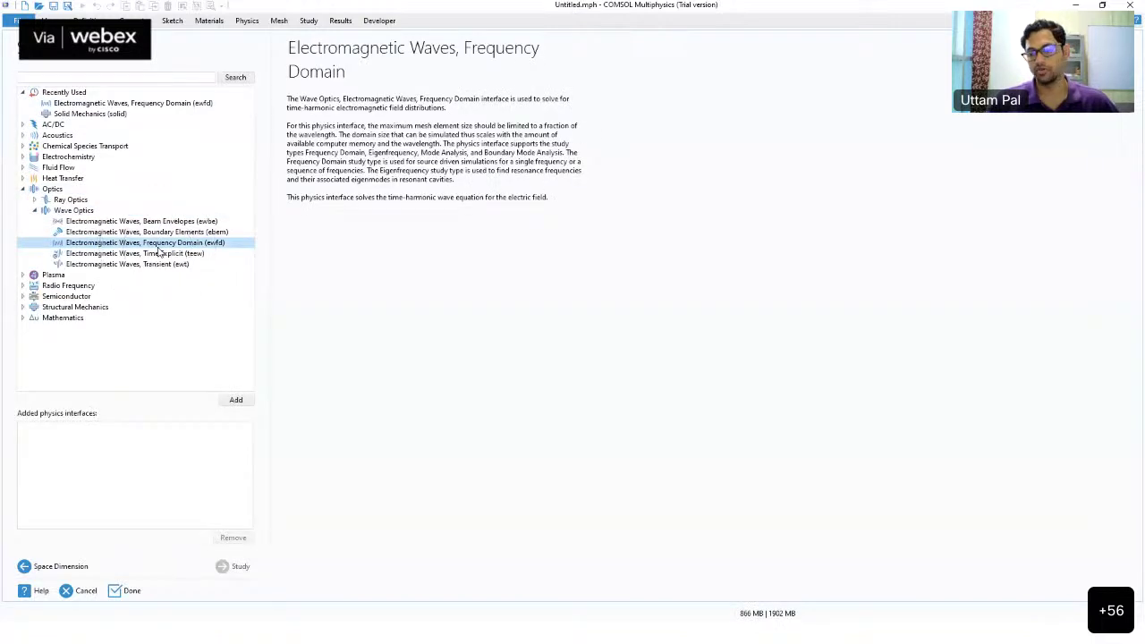
{"action": "left_click", "coordinate": [237, 401]}
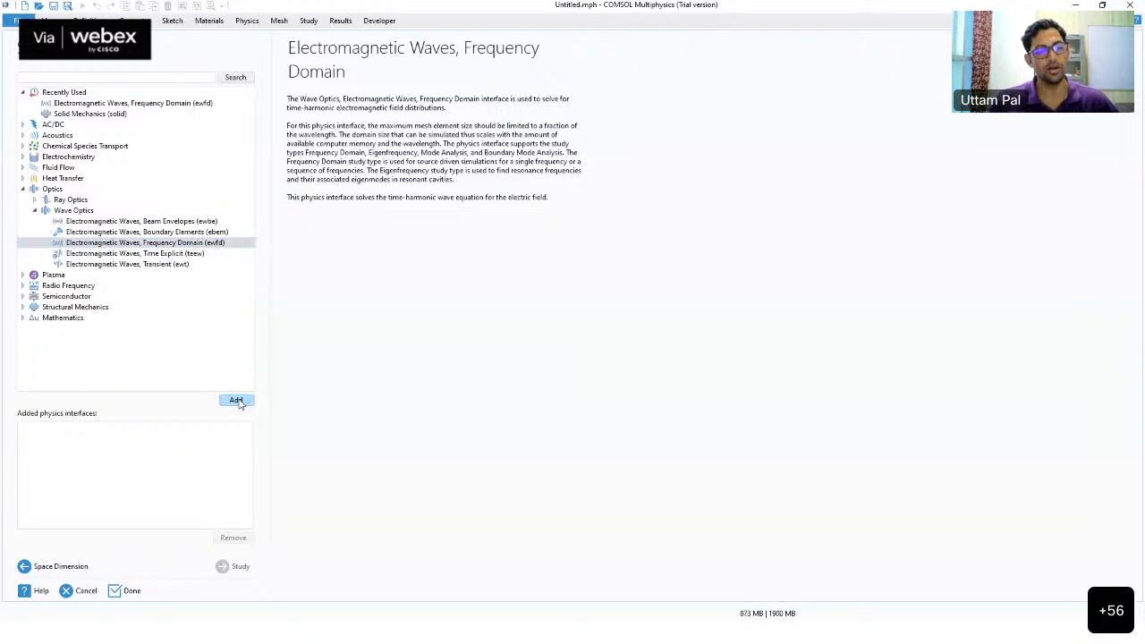
{"action": "left_click", "coordinate": [157, 428]}
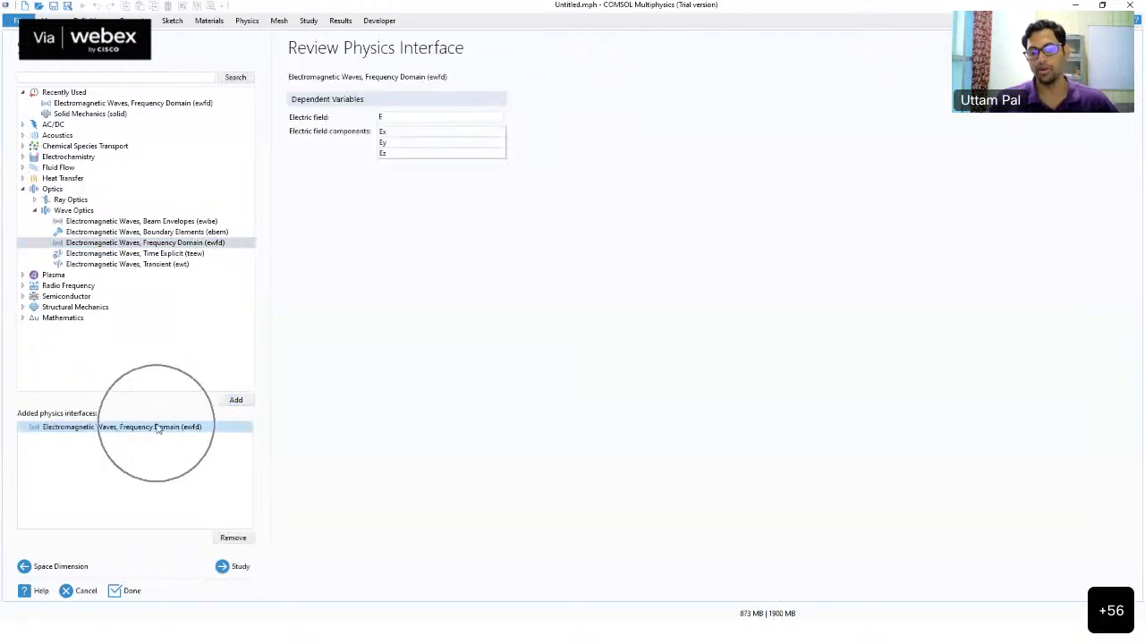
Choose the preset Mode Analysis study for the new model and finish the Model Wizard
{"action": "left_click", "coordinate": [241, 568]}
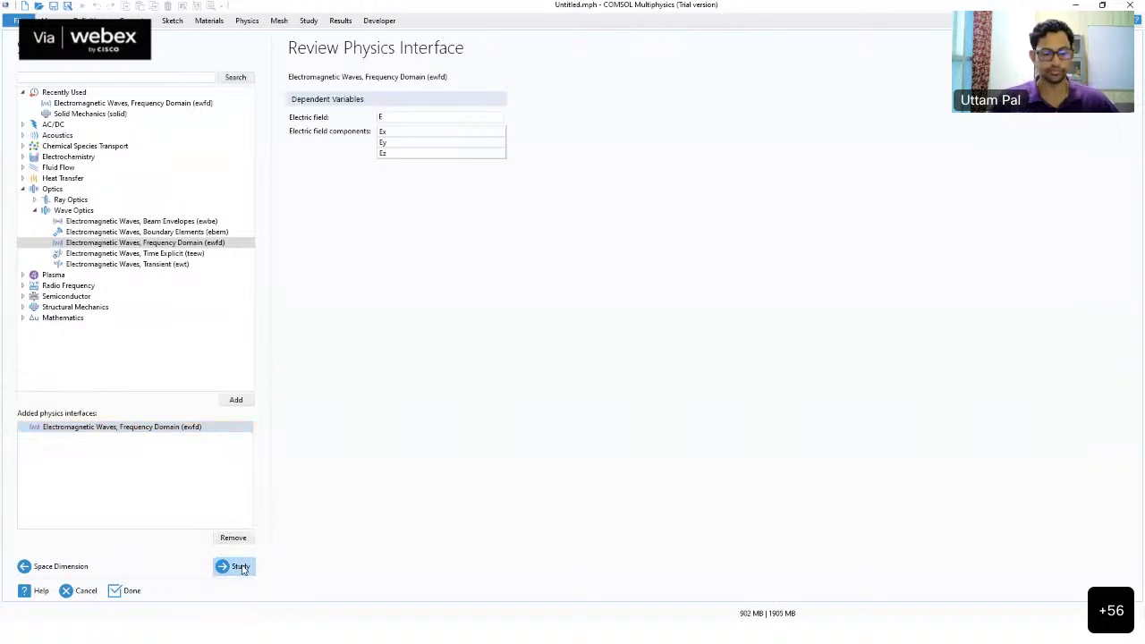
{"action": "left_click", "coordinate": [125, 102]}
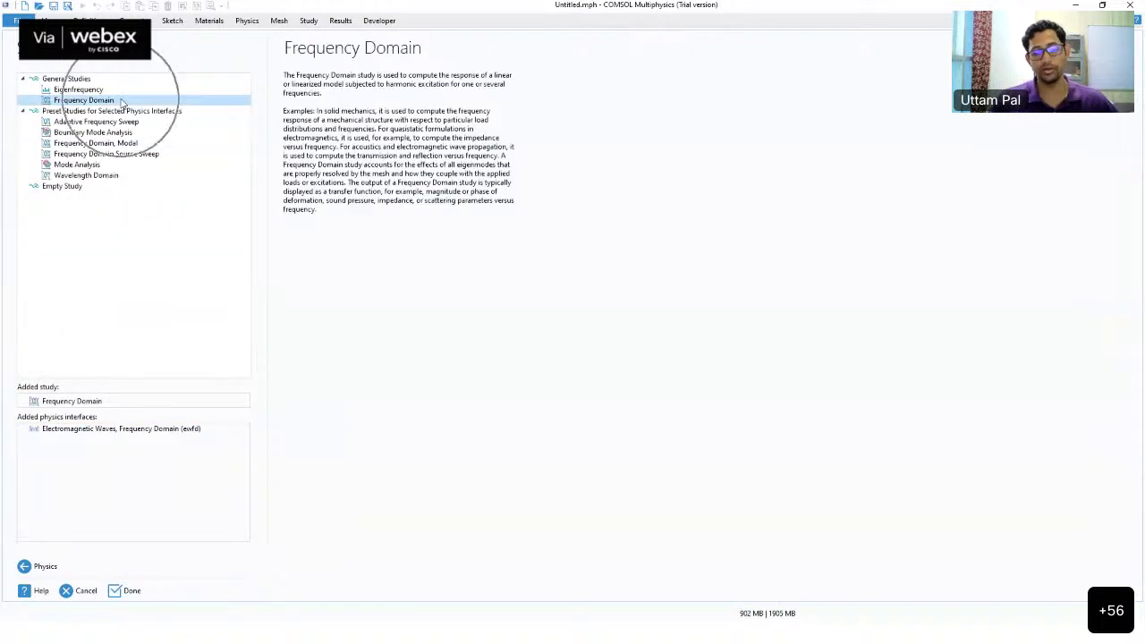
{"action": "left_click", "coordinate": [105, 167]}
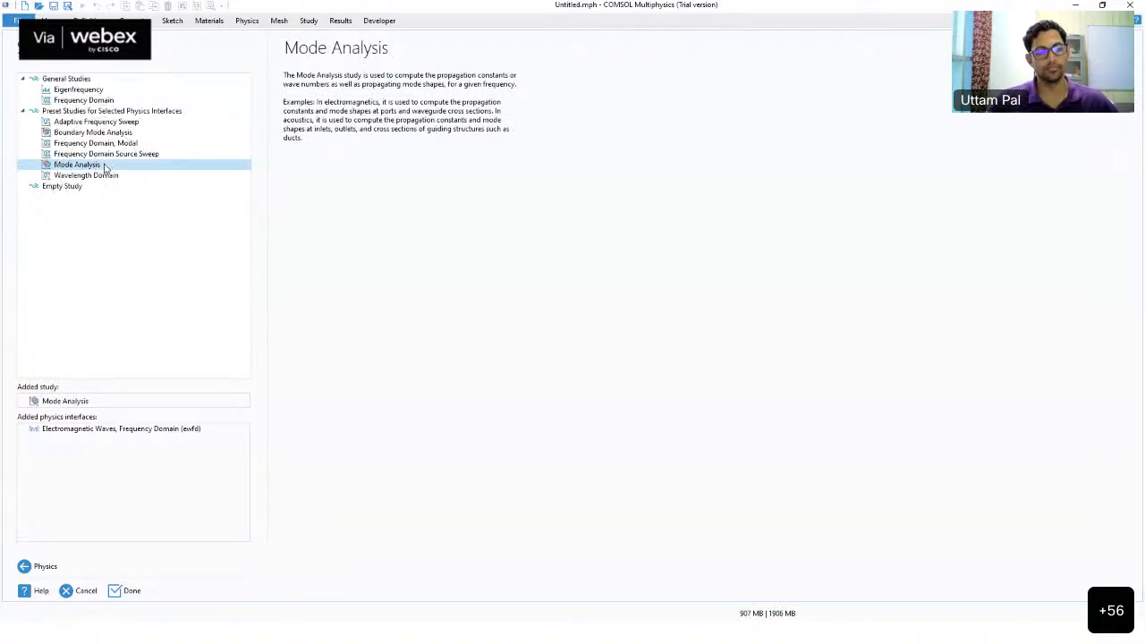
{"action": "left_click", "coordinate": [104, 167]}
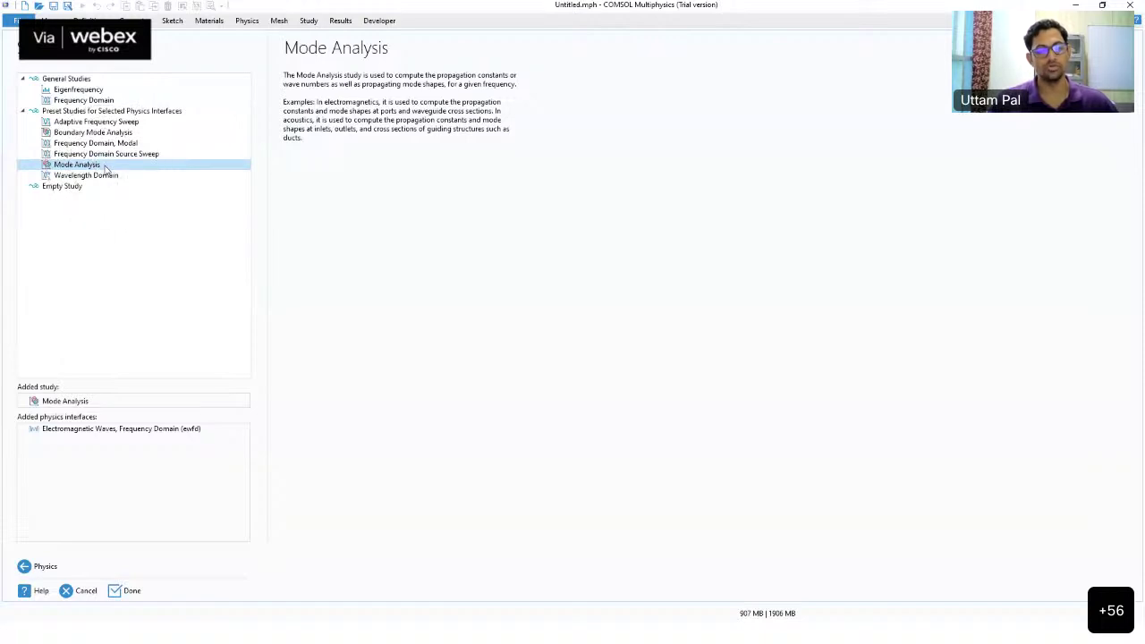
{"action": "left_click", "coordinate": [106, 168]}
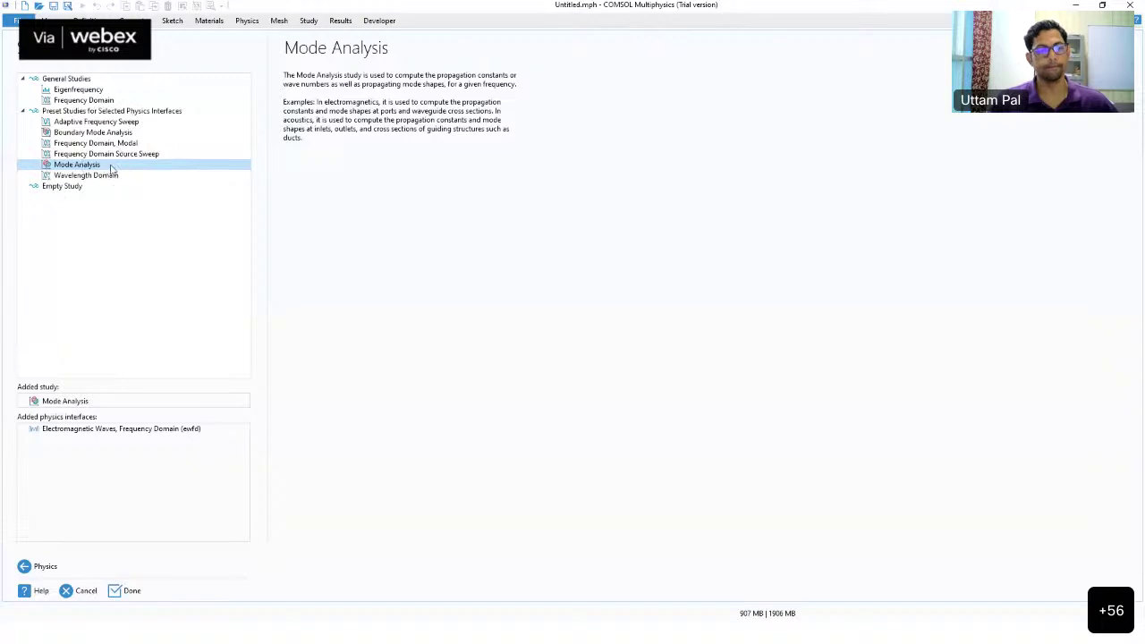
{"action": "left_click", "coordinate": [132, 592]}
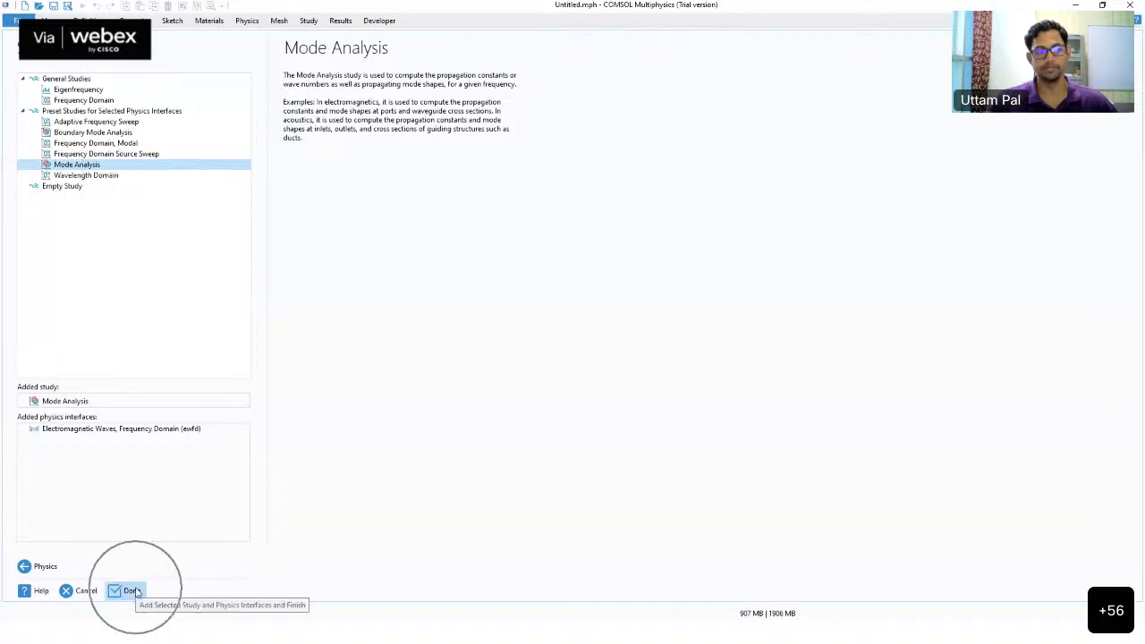
{"action": "left_click", "coordinate": [134, 592]}
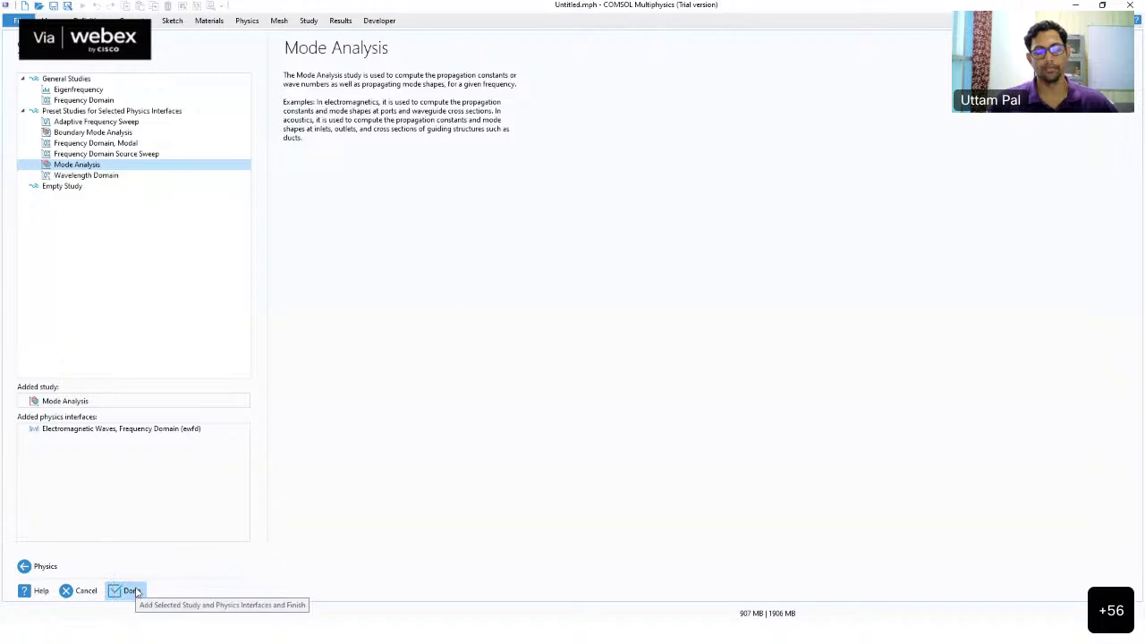
{"action": "left_click", "coordinate": [604, 358]}
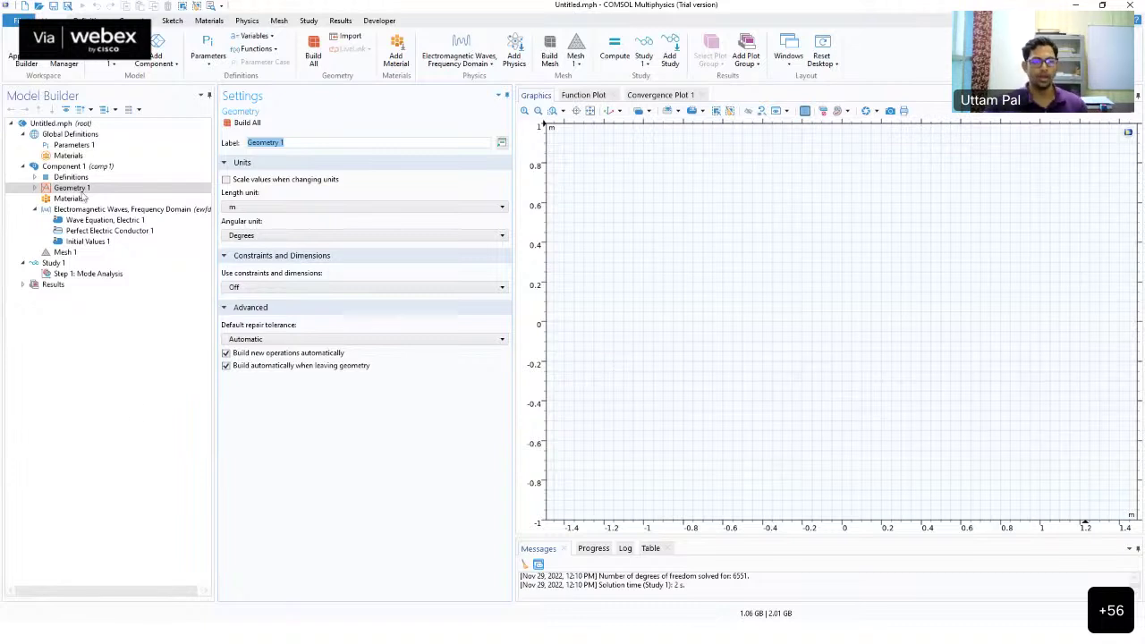
Define a global parameter nclad with the expression 1.4378
{"action": "left_click", "coordinate": [75, 147]}
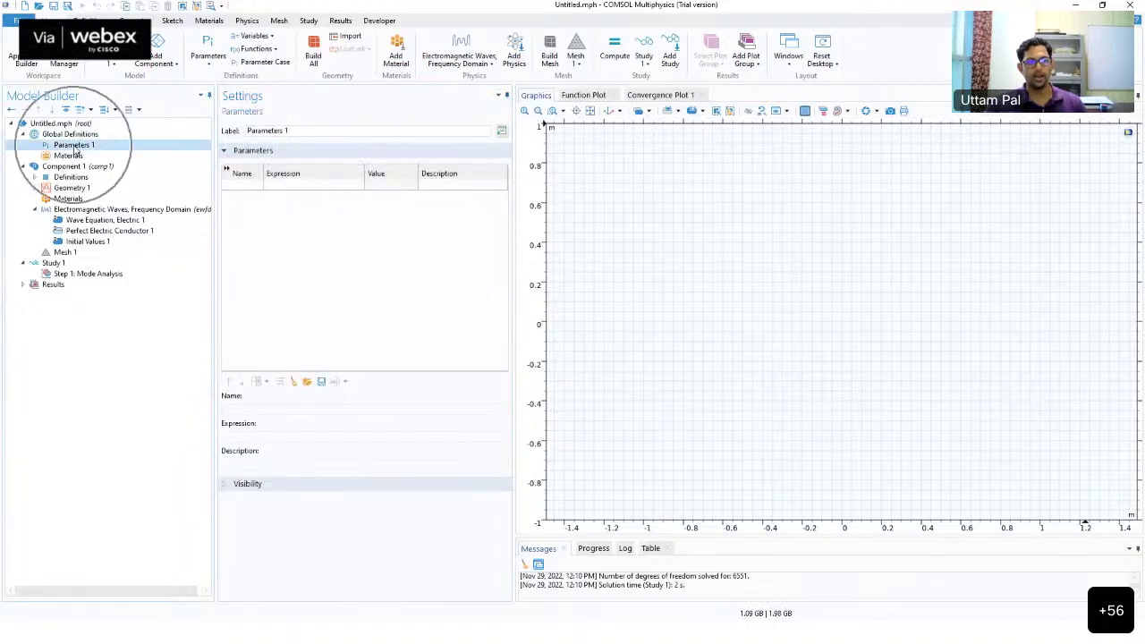
{"action": "left_click", "coordinate": [239, 189]}
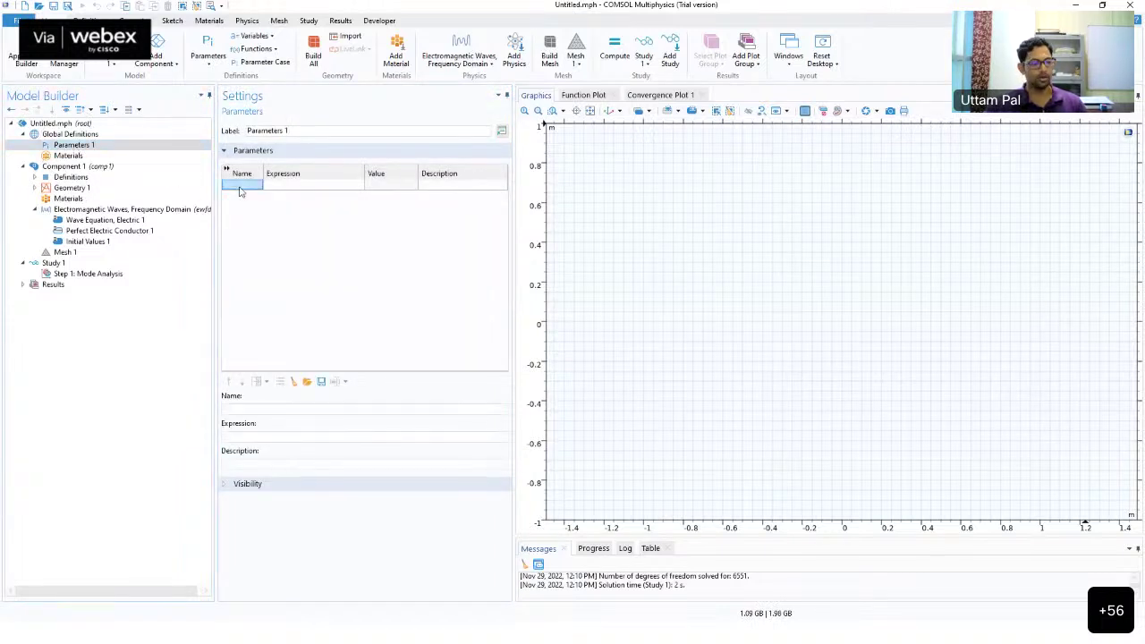
{"action": "type", "text": "nclad"}
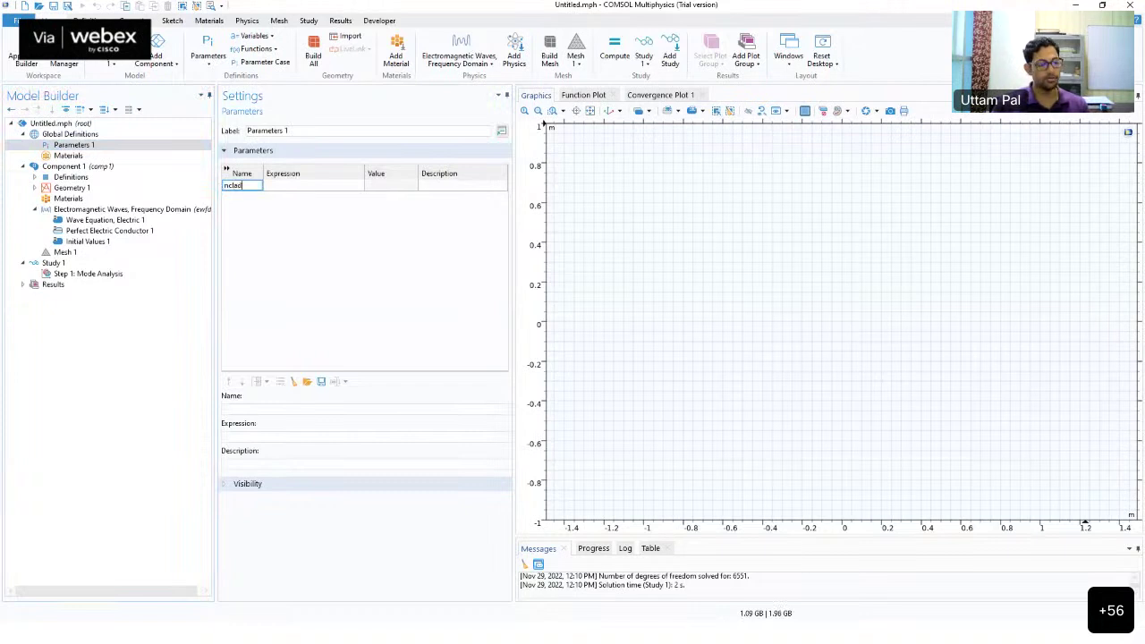
{"action": "key", "text": "Tab"}
{"action": "type", "text": "1.43"}
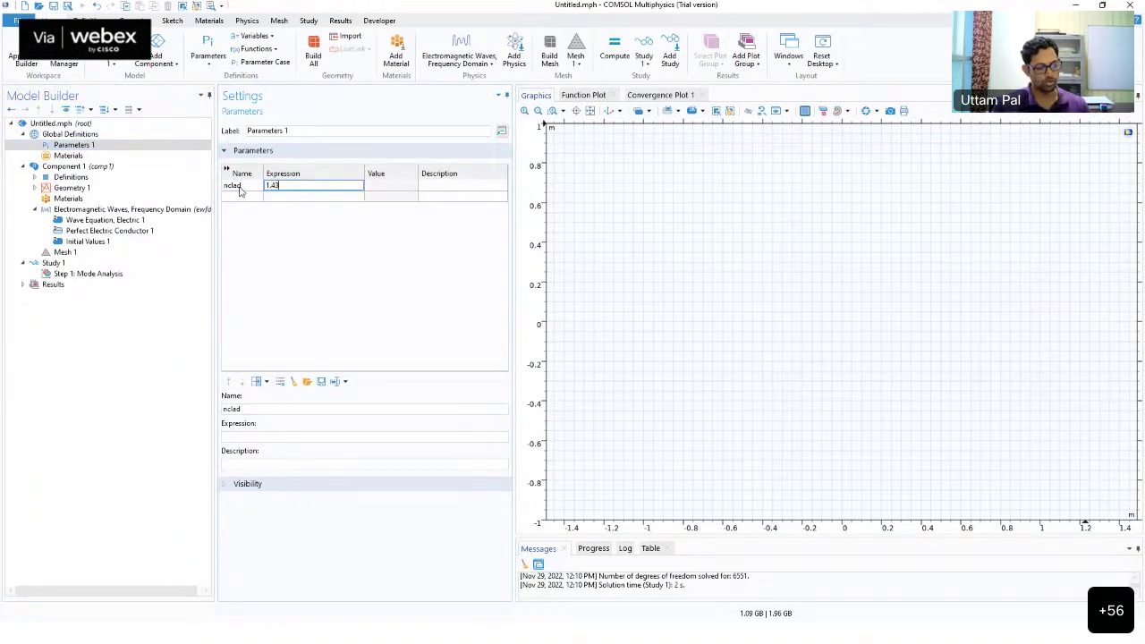
{"action": "type", "text": "78"}
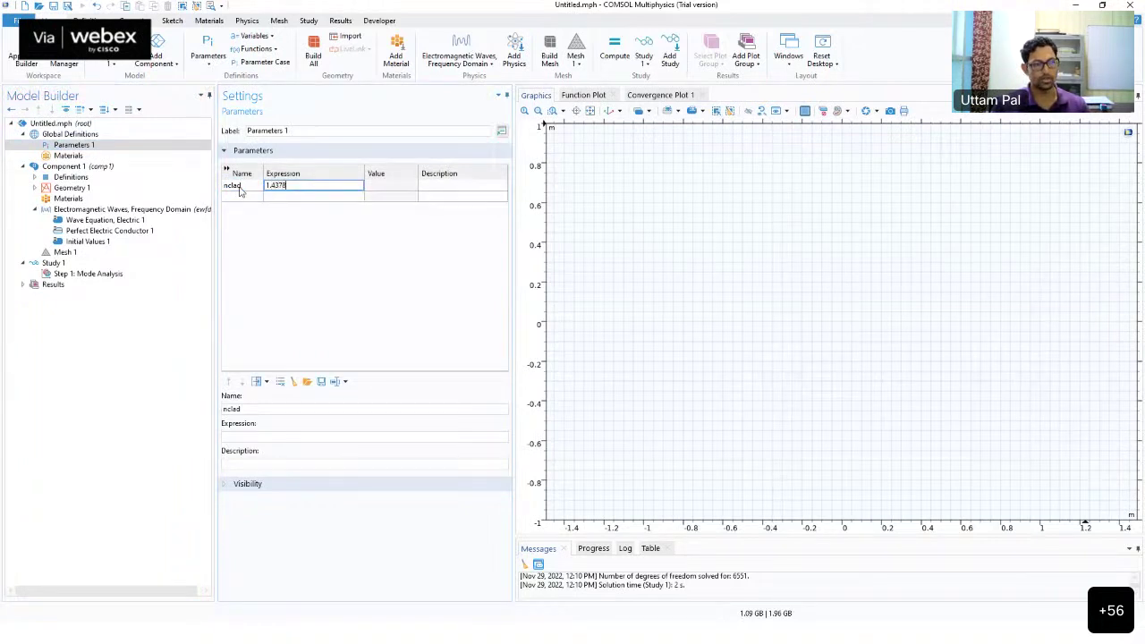
{"action": "key", "text": "Return"}
Add a global parameter ncore with the expression 1.4457
{"action": "type", "text": "ncore"}
{"action": "key", "text": "Tab"}
{"action": "type", "text": "1"}
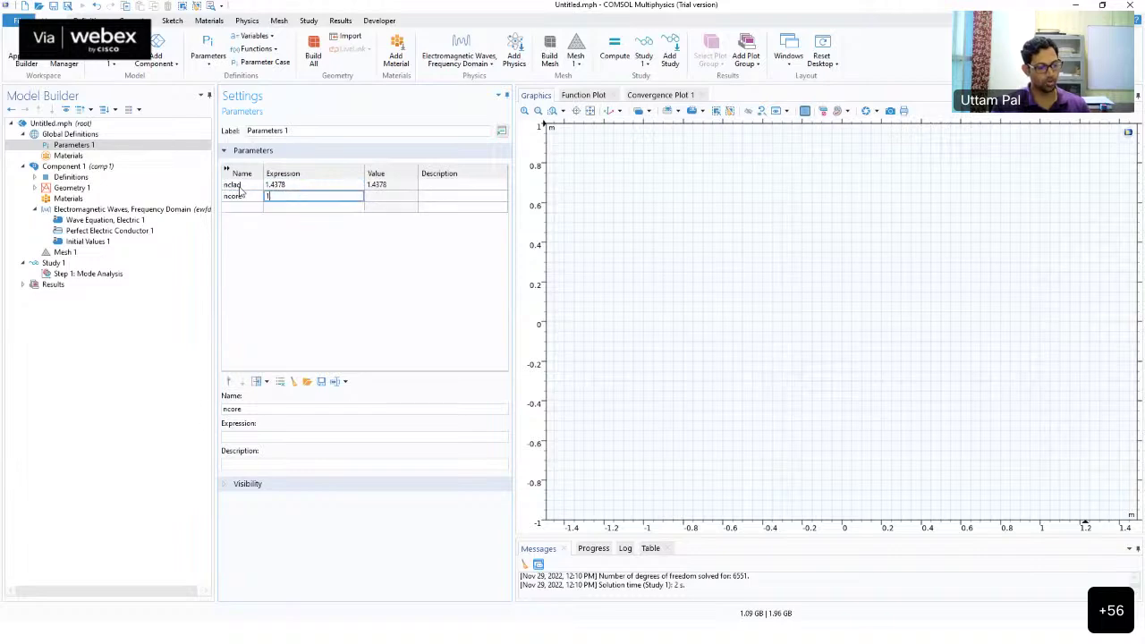
{"action": "type", "text": ".44"}
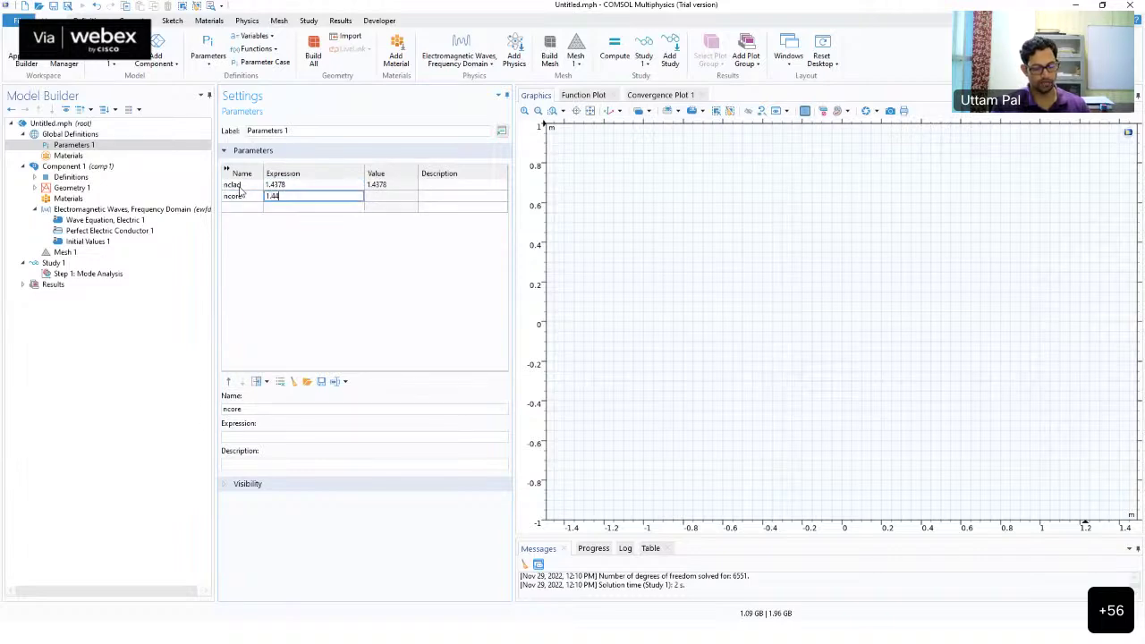
{"action": "type", "text": "57"}
{"action": "key", "text": "Tab"}
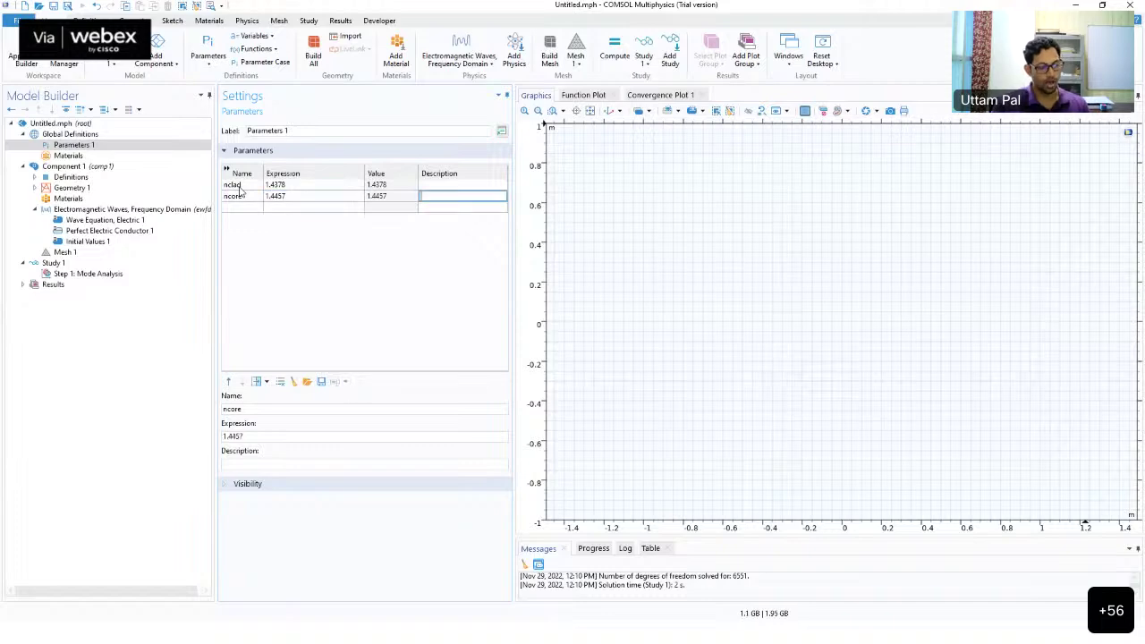
Add a core radius parameter rcore with the expression 8[um]
{"action": "key", "text": "Tab"}
{"action": "type", "text": "rcore"}
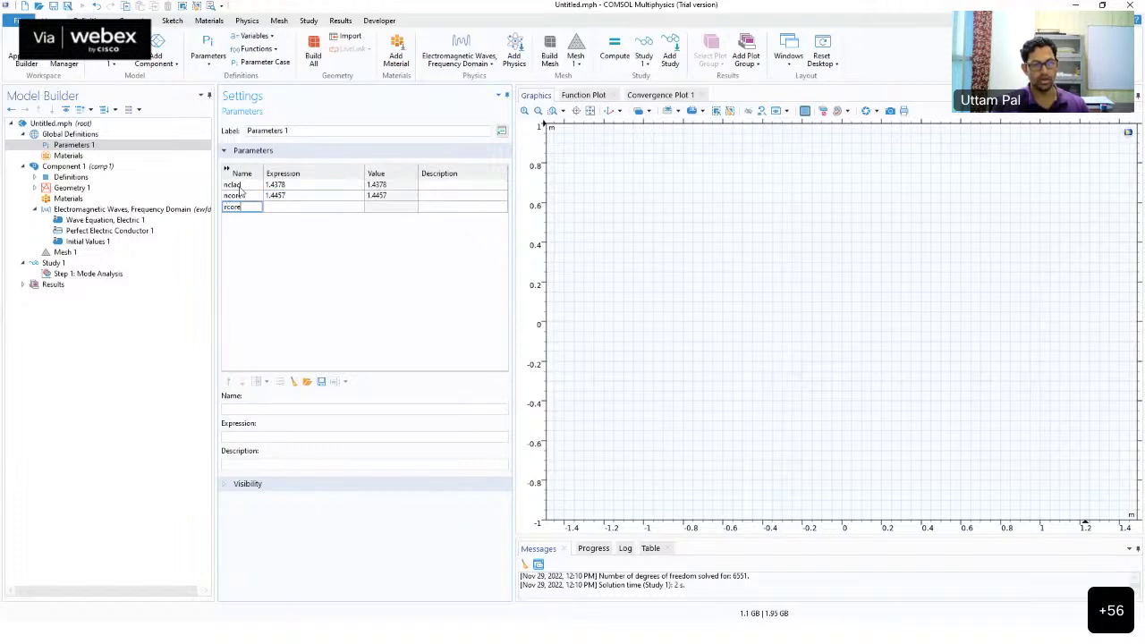
{"action": "key", "text": "Tab"}
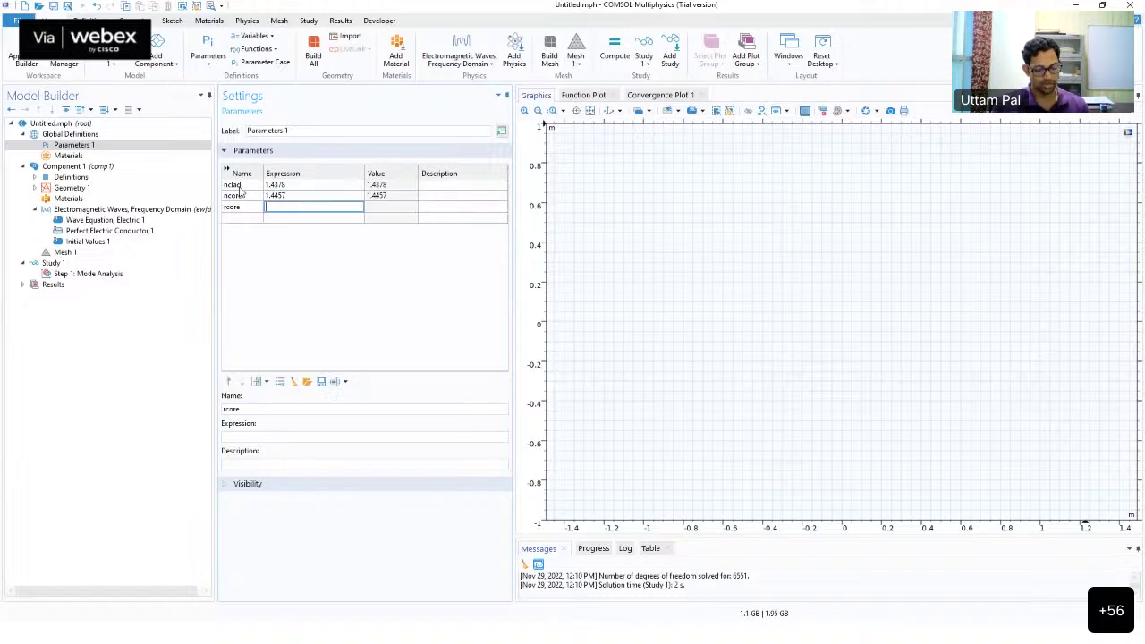
{"action": "type", "text": "8[um]"}
{"action": "key", "text": "Tab"}
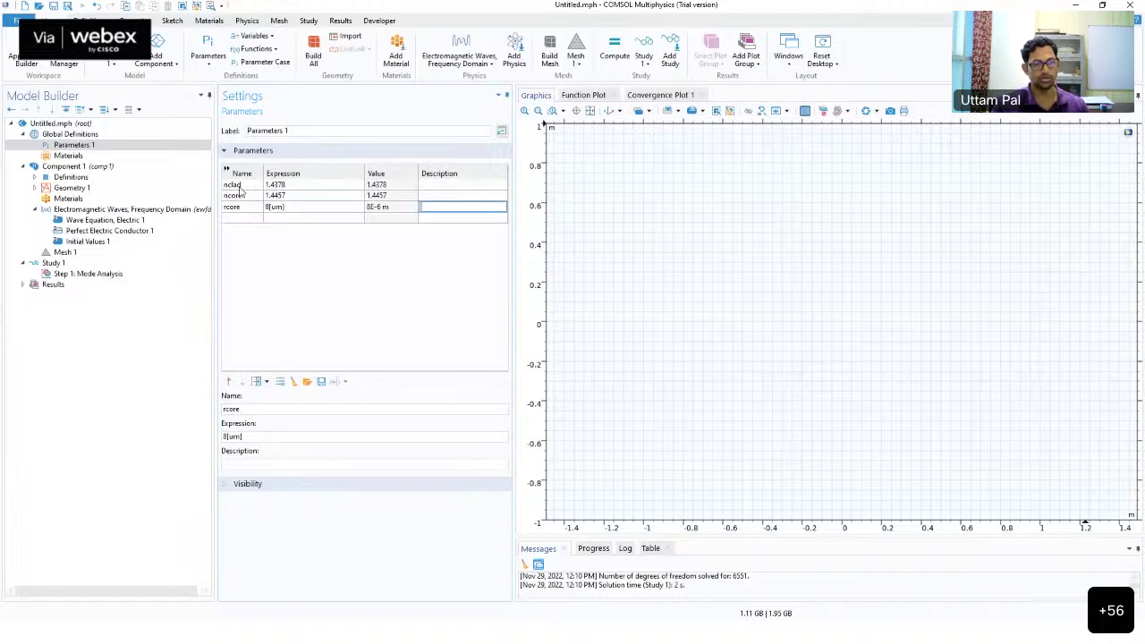
Add a cladding radius parameter rclad with the expression 40[um]
{"action": "key", "text": "Tab"}
{"action": "type", "text": "rclad"}
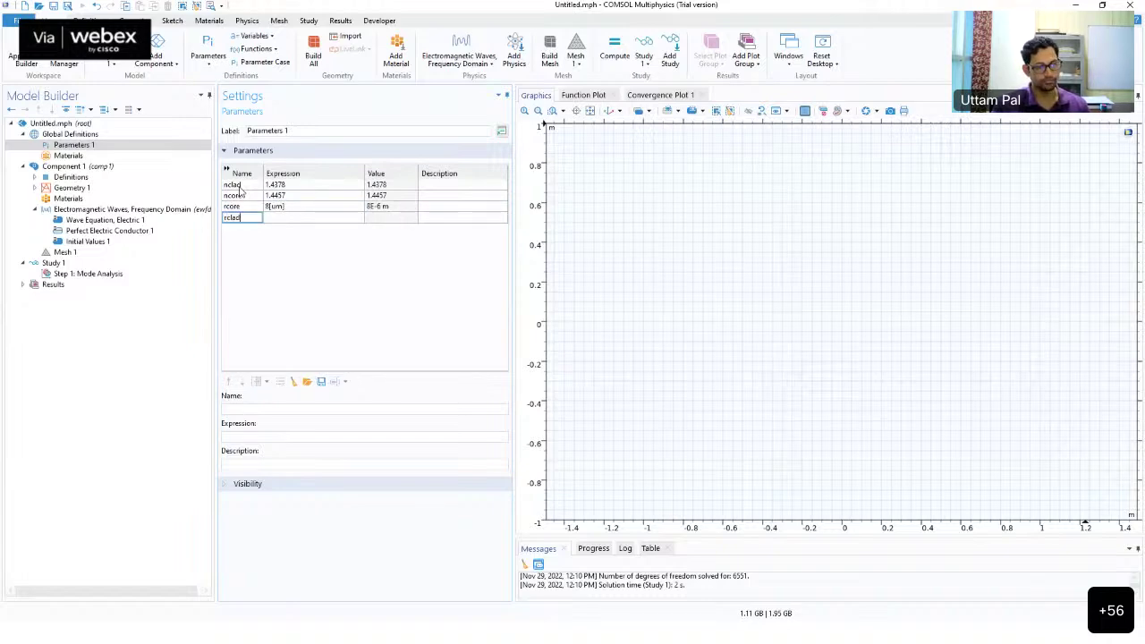
{"action": "key", "text": "Tab"}
{"action": "type", "text": "40"}
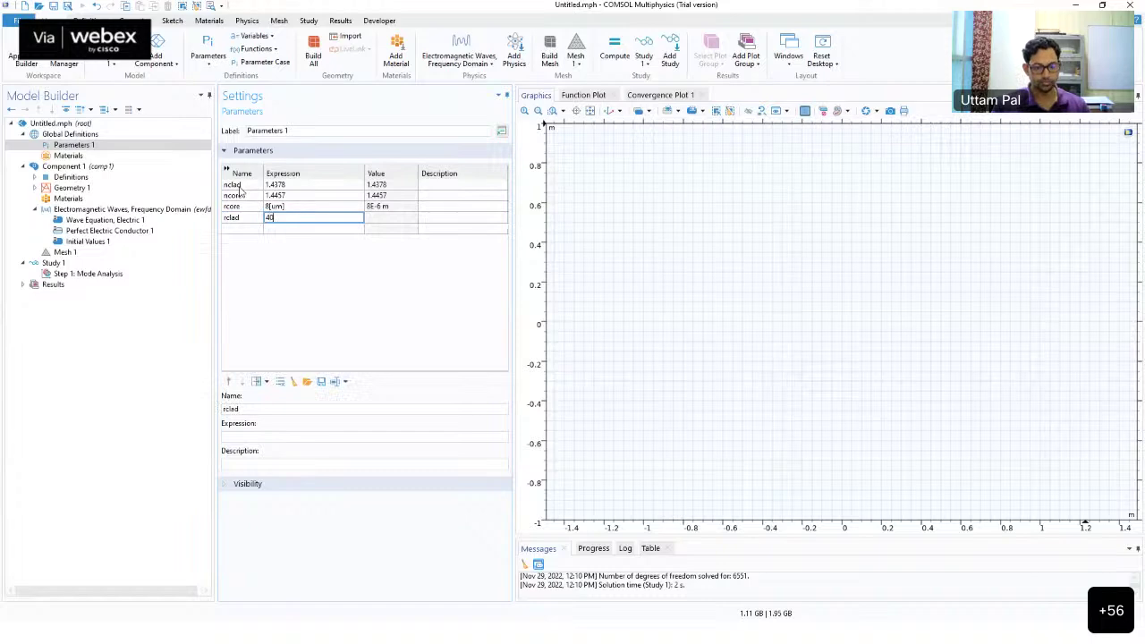
{"action": "type", "text": "[um]"}
{"action": "key", "text": "Tab"}
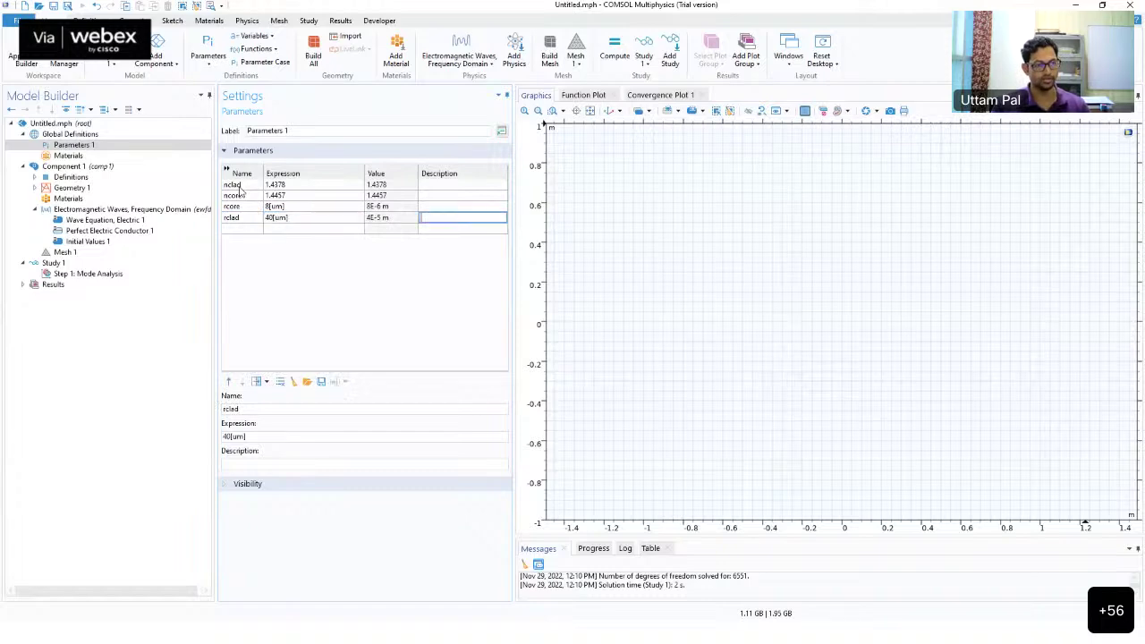
Add a wavelength parameter lda0 with the expression 1550[nm] to complete the global parameter list
{"action": "key", "text": "Tab"}
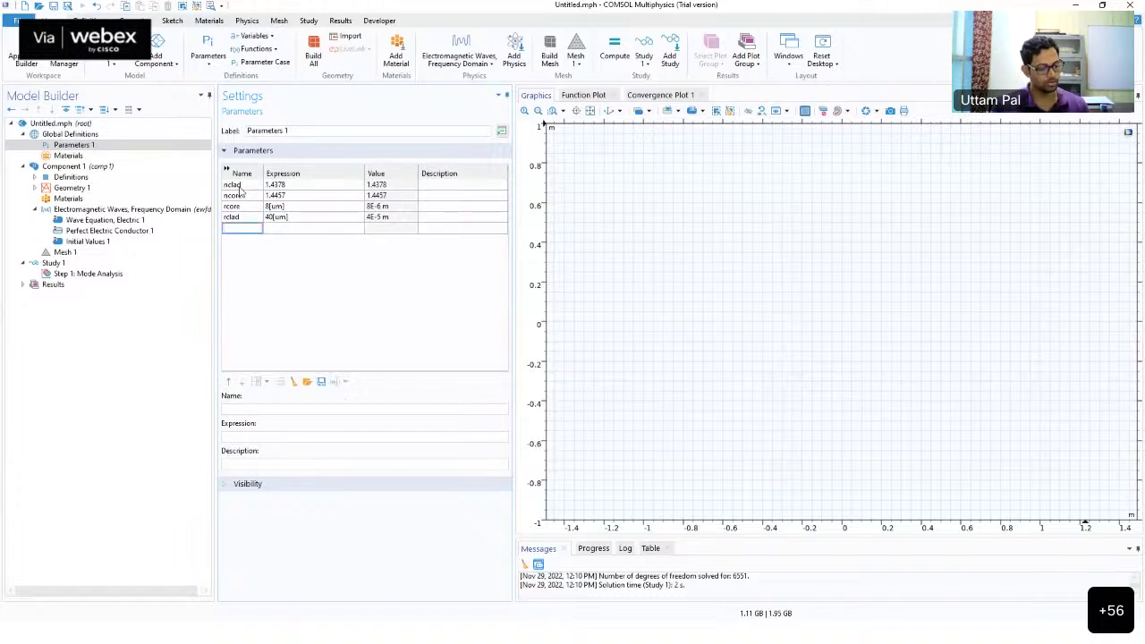
{"action": "type", "text": "lda0"}
{"action": "key", "text": "Tab"}
{"action": "type", "text": "1"}
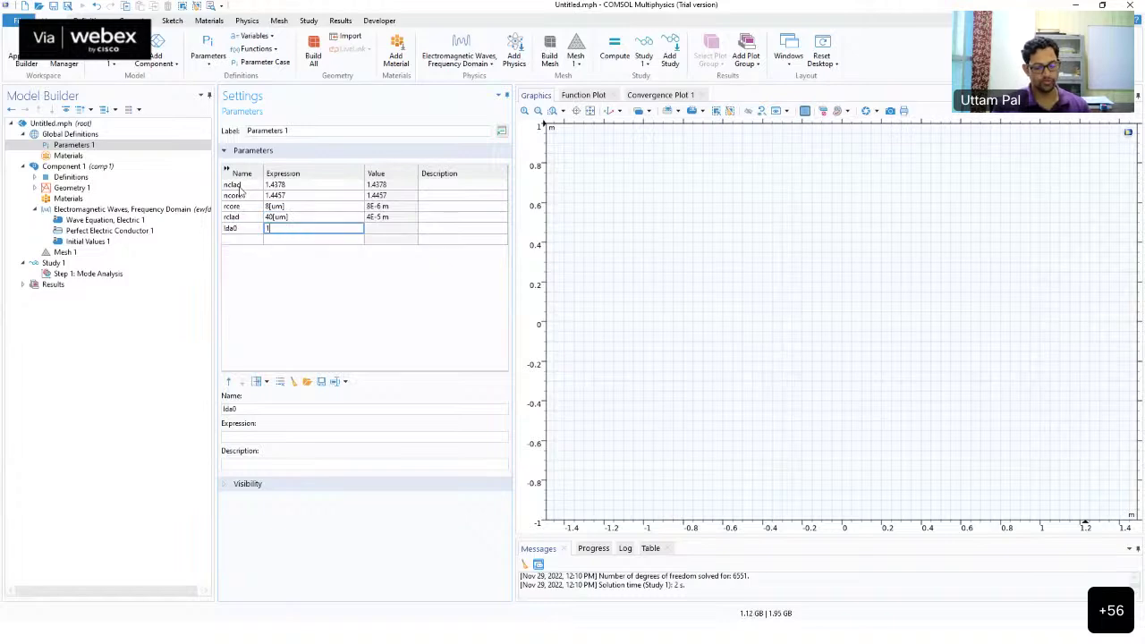
{"action": "type", "text": "550[nm]"}
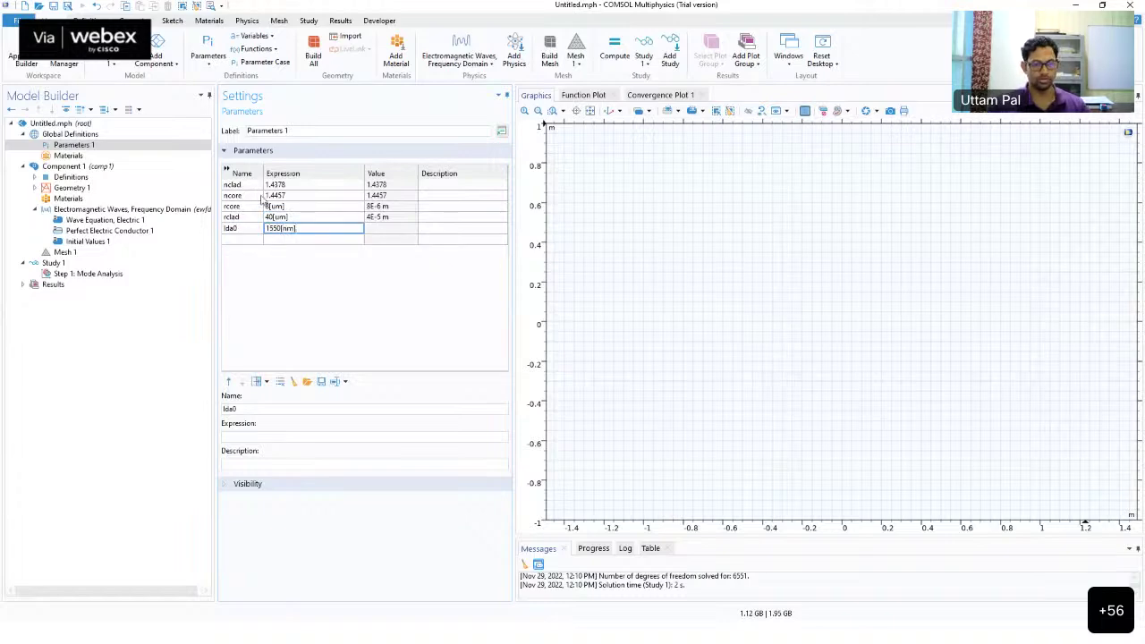
{"action": "key", "text": "Return"}
{"action": "left_click_drag", "start_coordinate": [261, 184], "coordinate": [297, 230]}
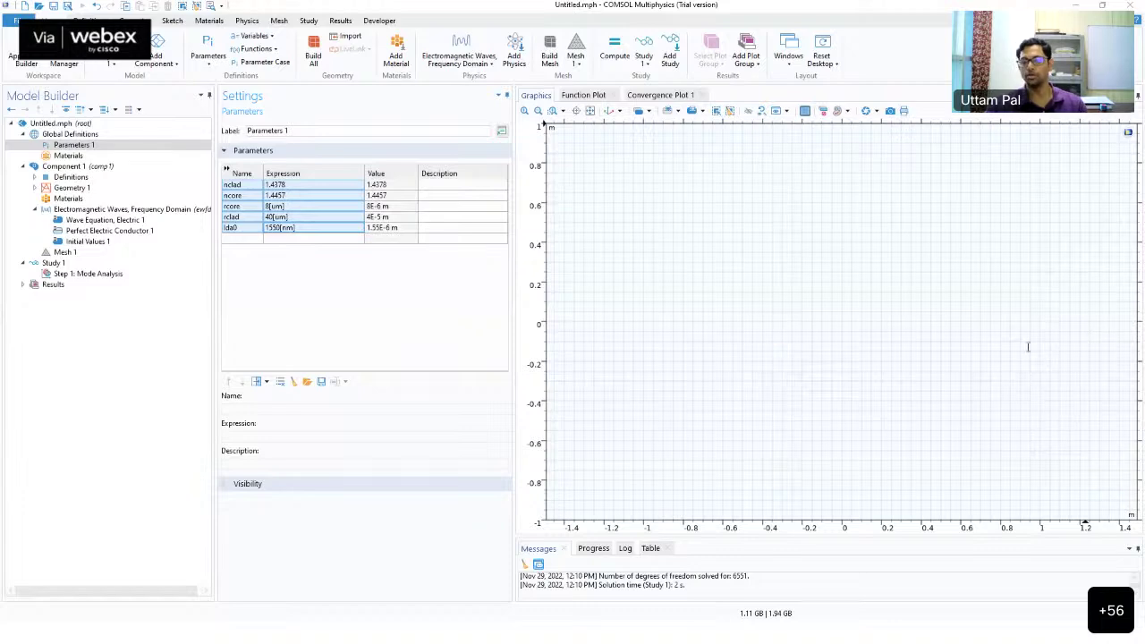
{"action": "left_click", "coordinate": [299, 229]}
{"action": "left_click", "coordinate": [302, 239]}
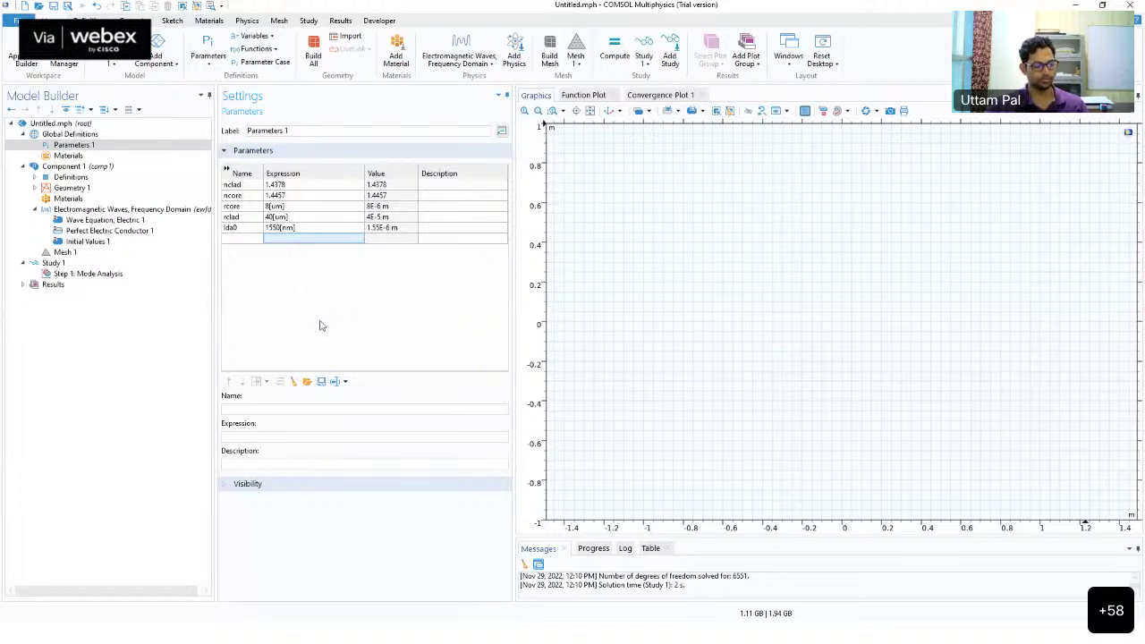
Add a solid circle with radius 8[um] centred at the origin to Geometry 1 and build all objects
{"action": "left_click", "coordinate": [66, 189]}
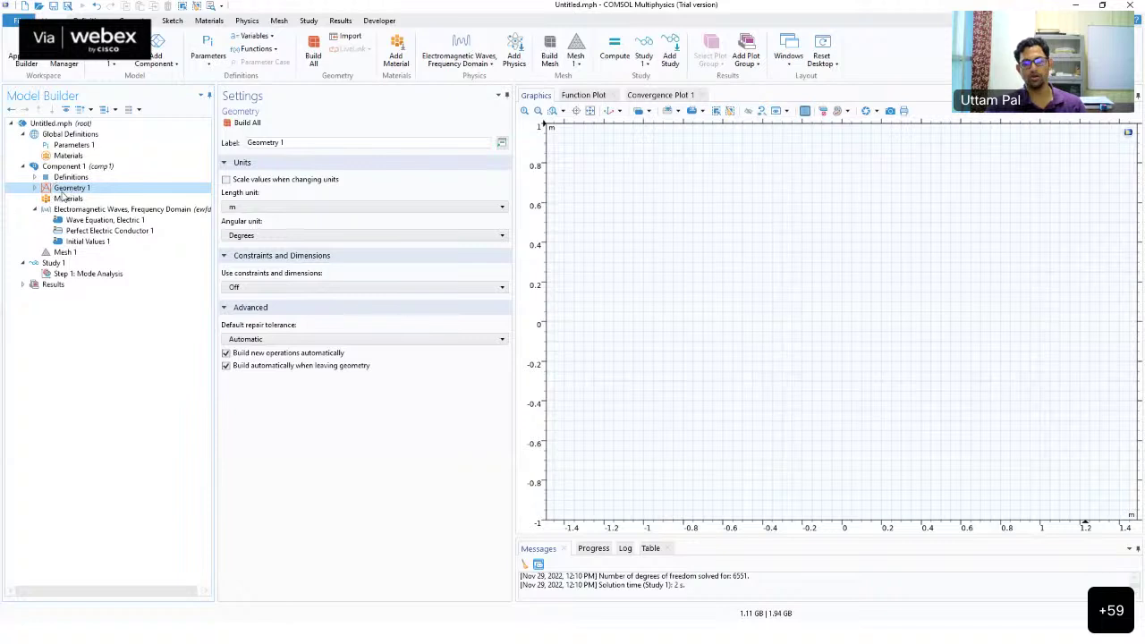
{"action": "right_click", "coordinate": [64, 192]}
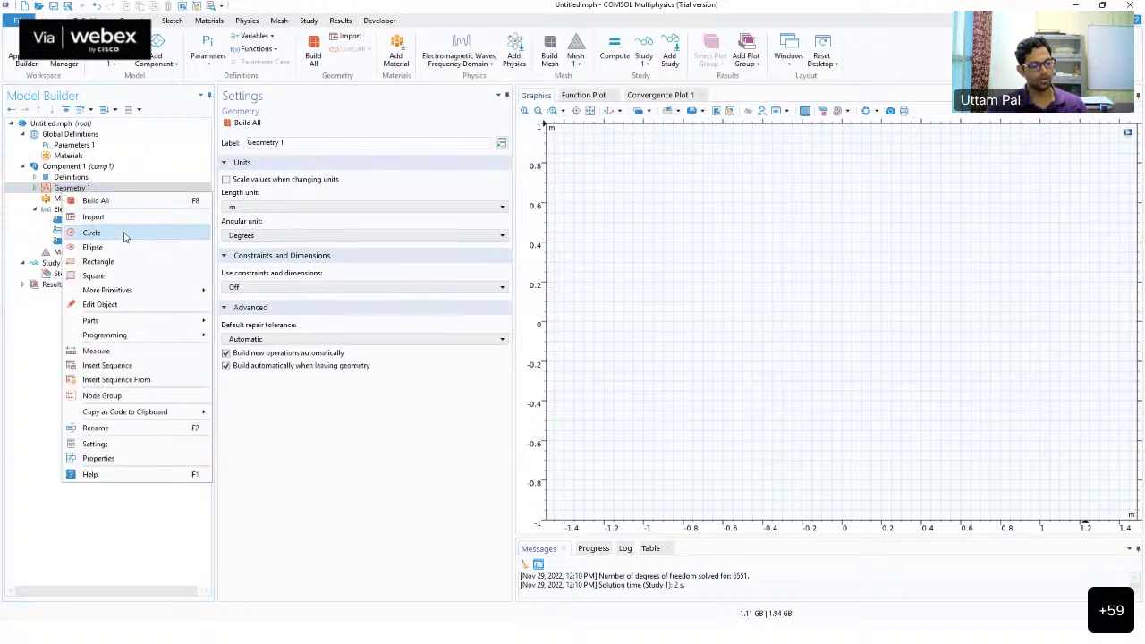
{"action": "left_click", "coordinate": [124, 236]}
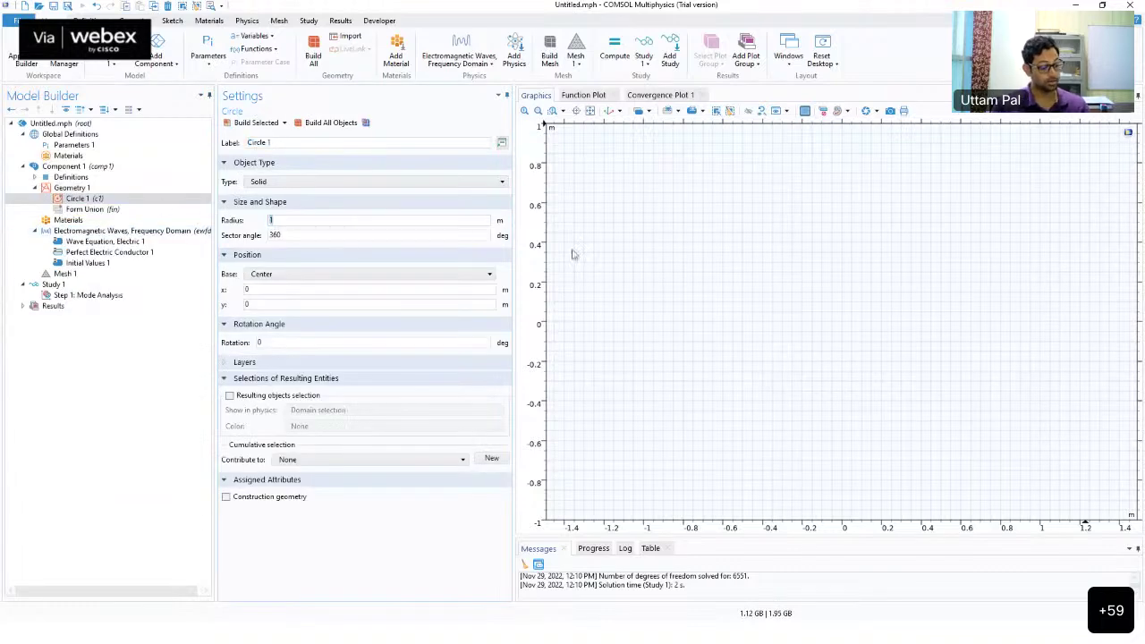
{"action": "type", "text": "8"}
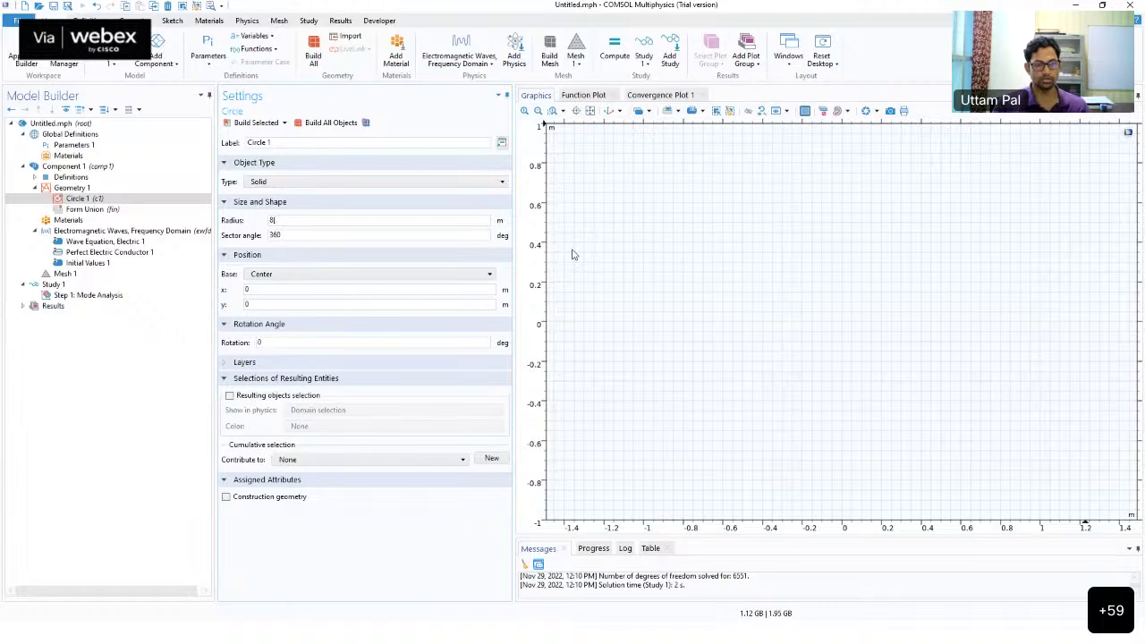
{"action": "type", "text": "[um]"}
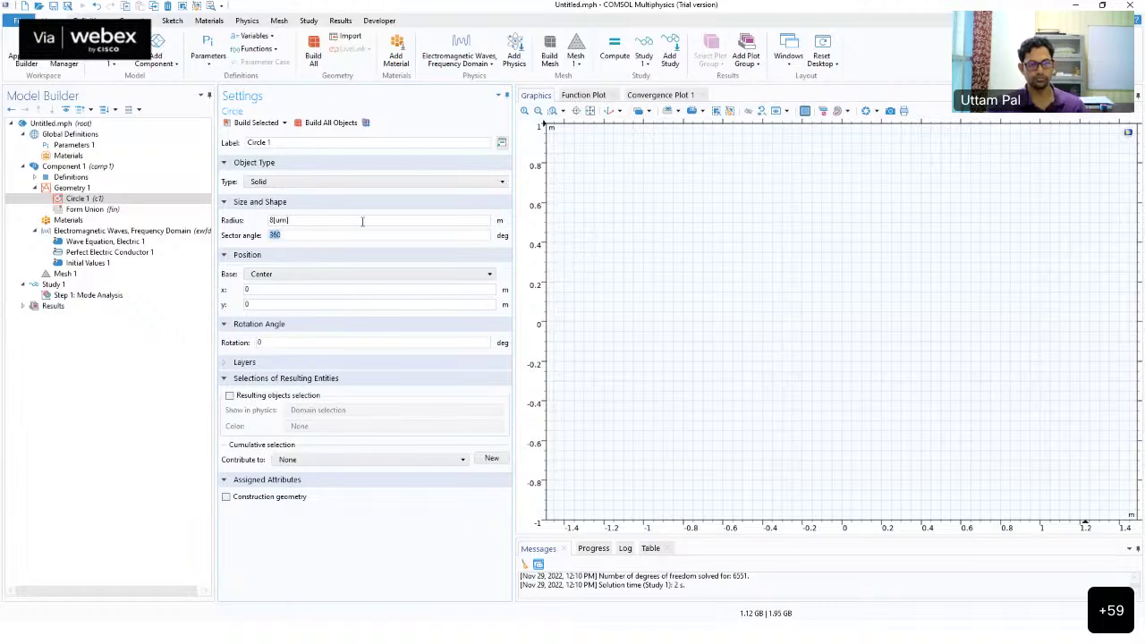
{"action": "left_click", "coordinate": [329, 122]}
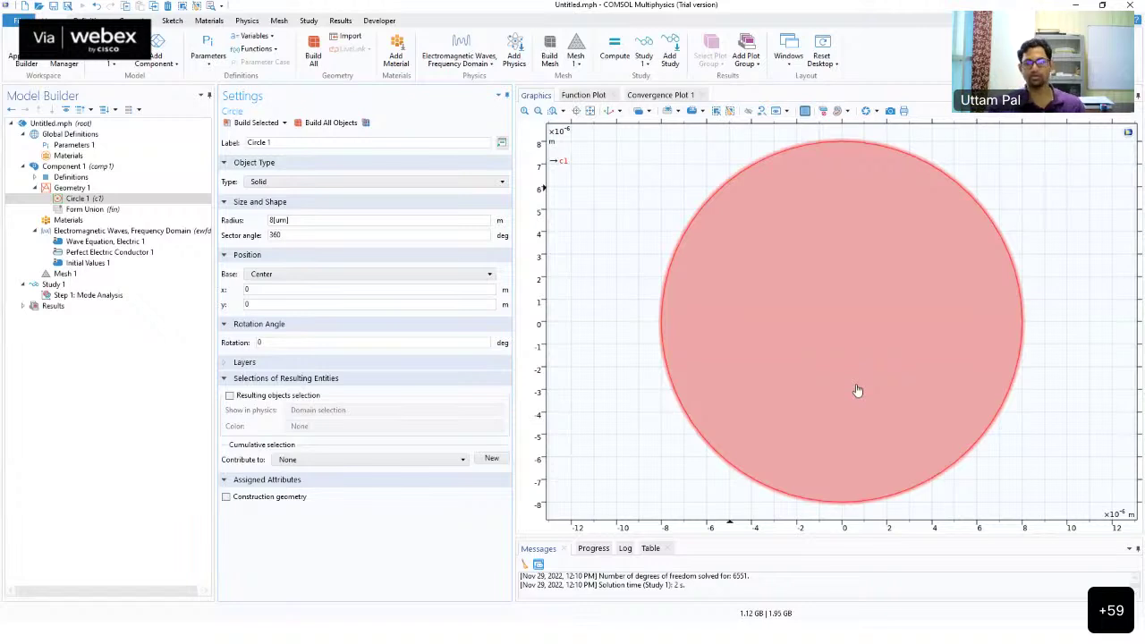
Set the radius of Circle 1 to the parameter rcore and rebuild all objects
{"action": "left_click", "coordinate": [81, 199]}
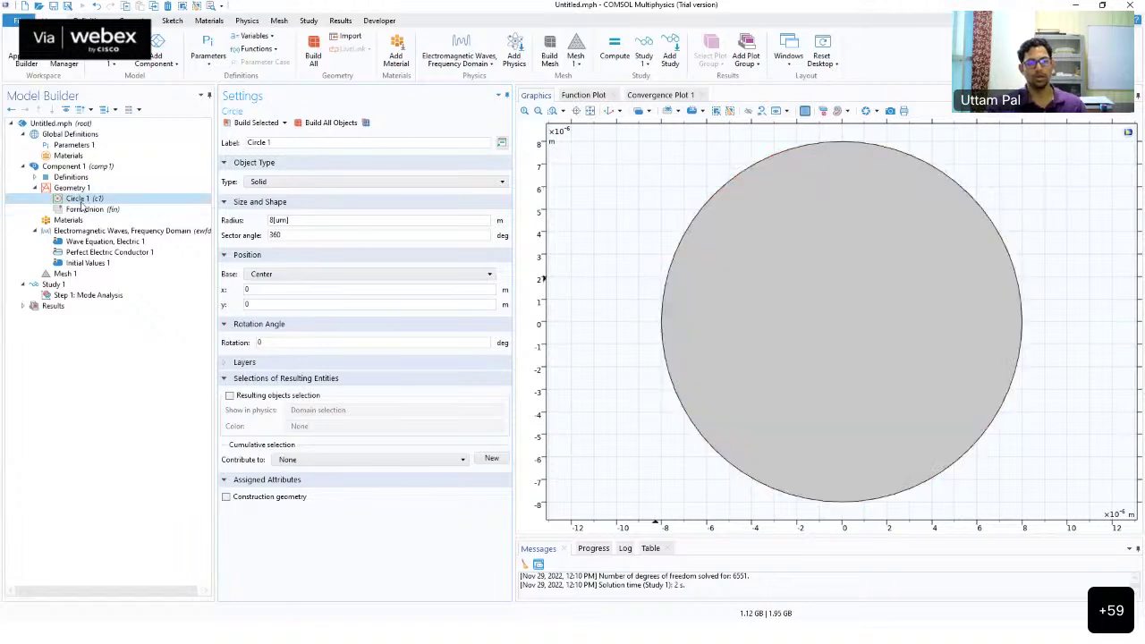
{"action": "left_click", "coordinate": [82, 200]}
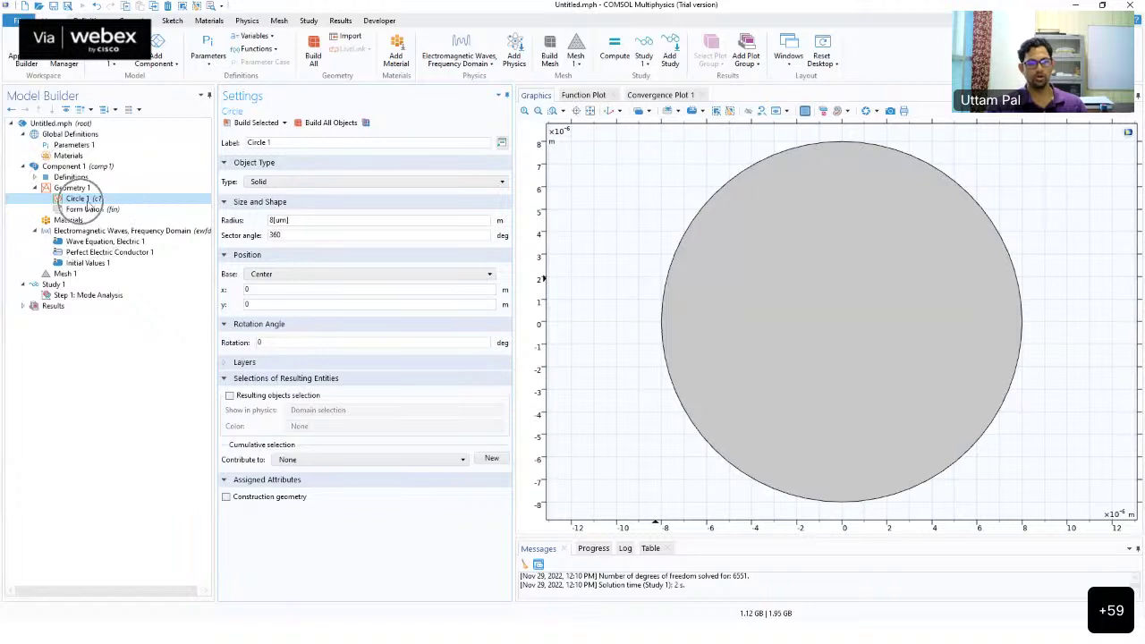
{"action": "key", "text": "Tab"}
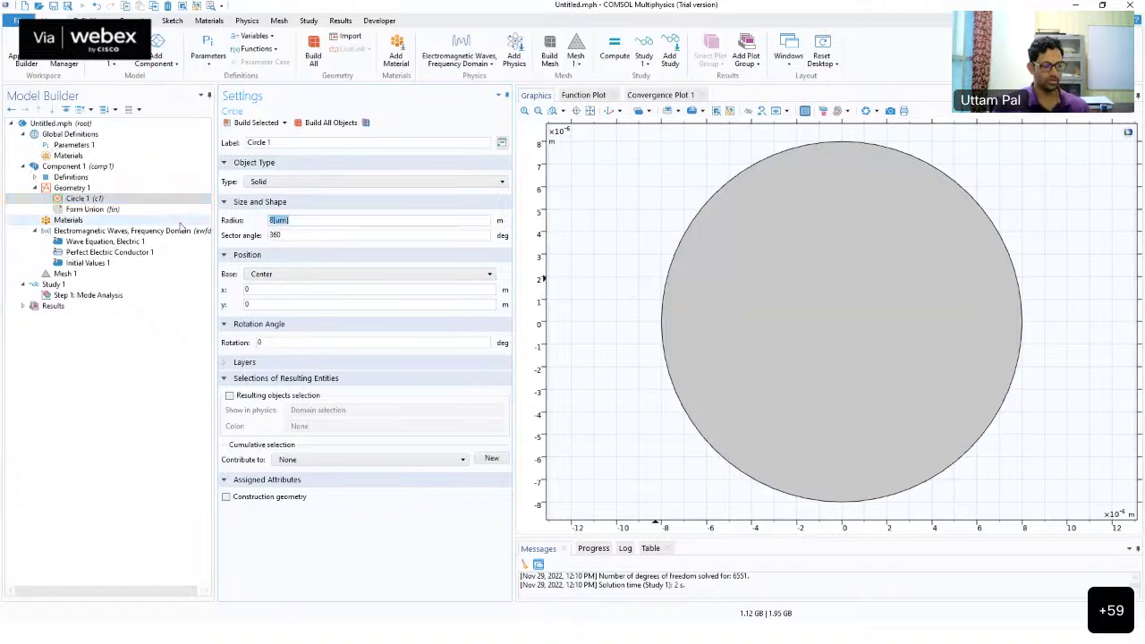
{"action": "type", "text": "rcore"}
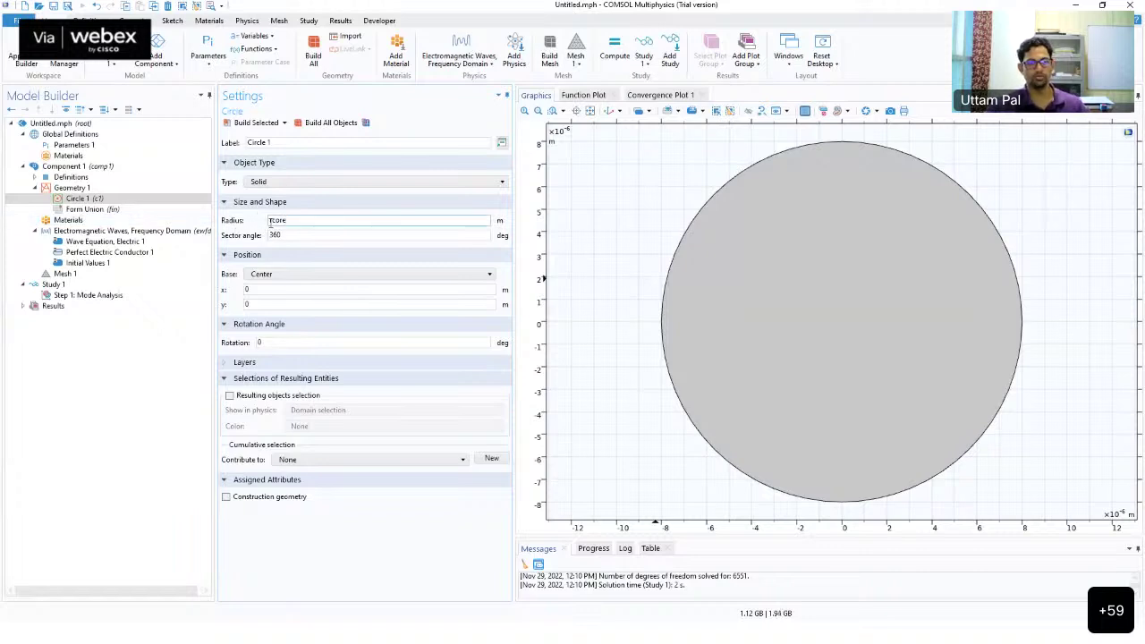
{"action": "left_click", "coordinate": [317, 123]}
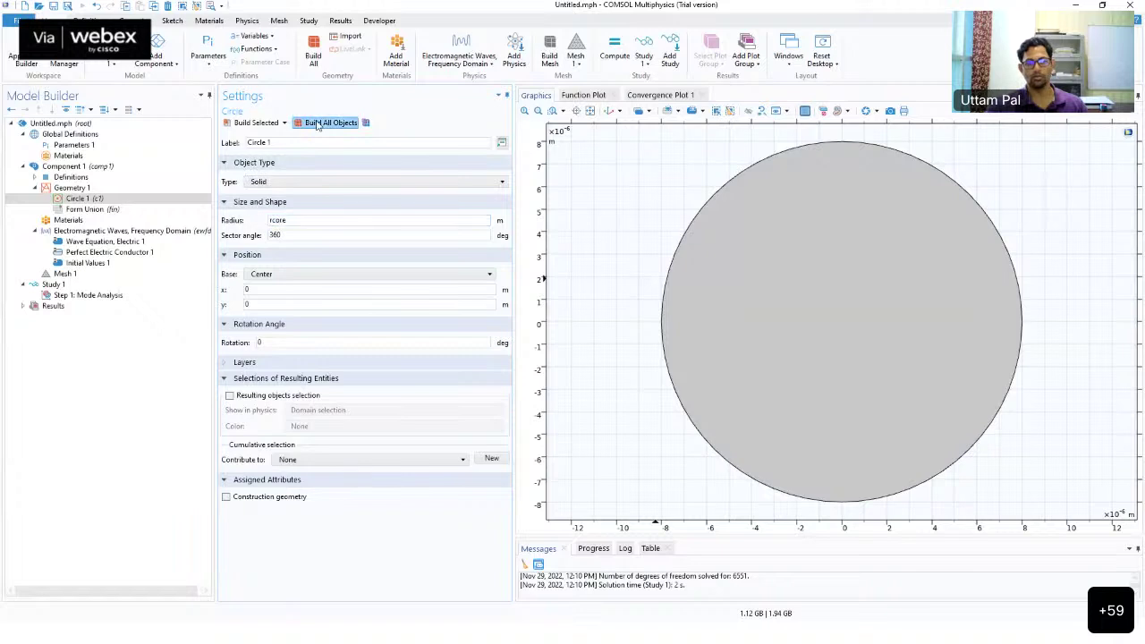
Duplicate Circle 1, set the copy's radius to rclad, and build all objects so the whole geometry fits the view
{"action": "right_click", "coordinate": [113, 198]}
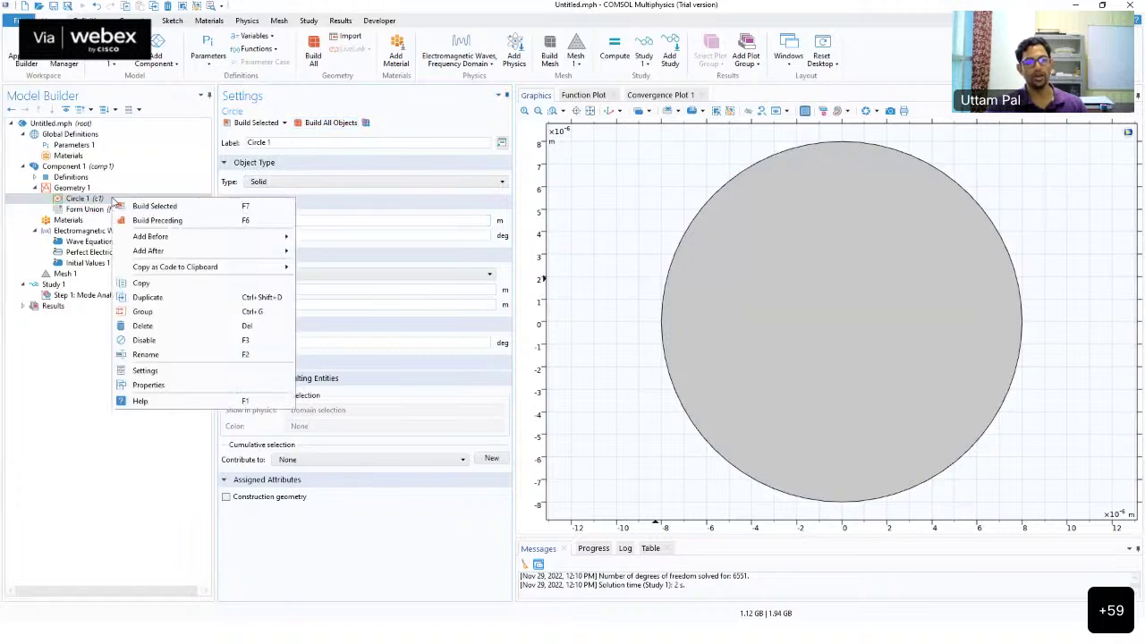
{"action": "left_click", "coordinate": [150, 297]}
{"action": "type", "text": "rclad"}
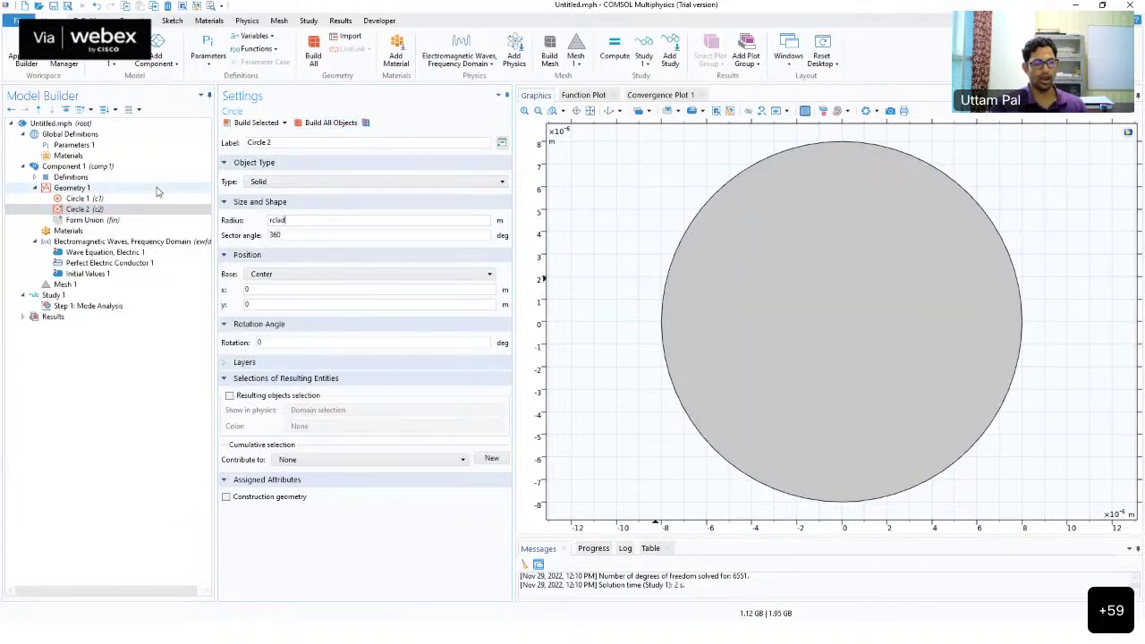
{"action": "left_click", "coordinate": [331, 123]}
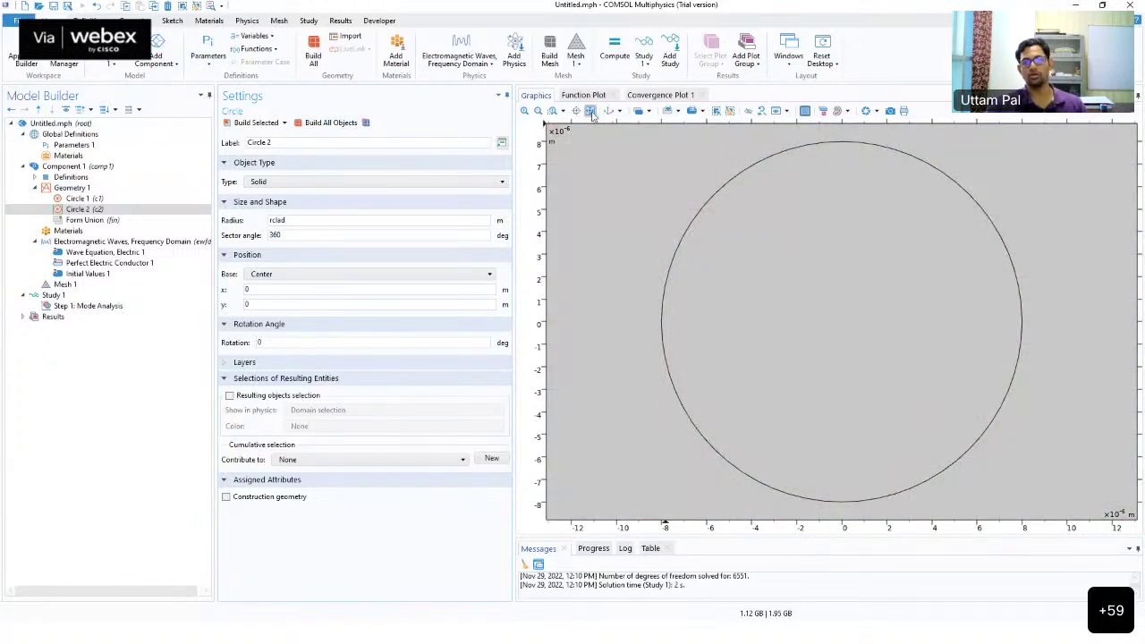
{"action": "left_click", "coordinate": [591, 111]}
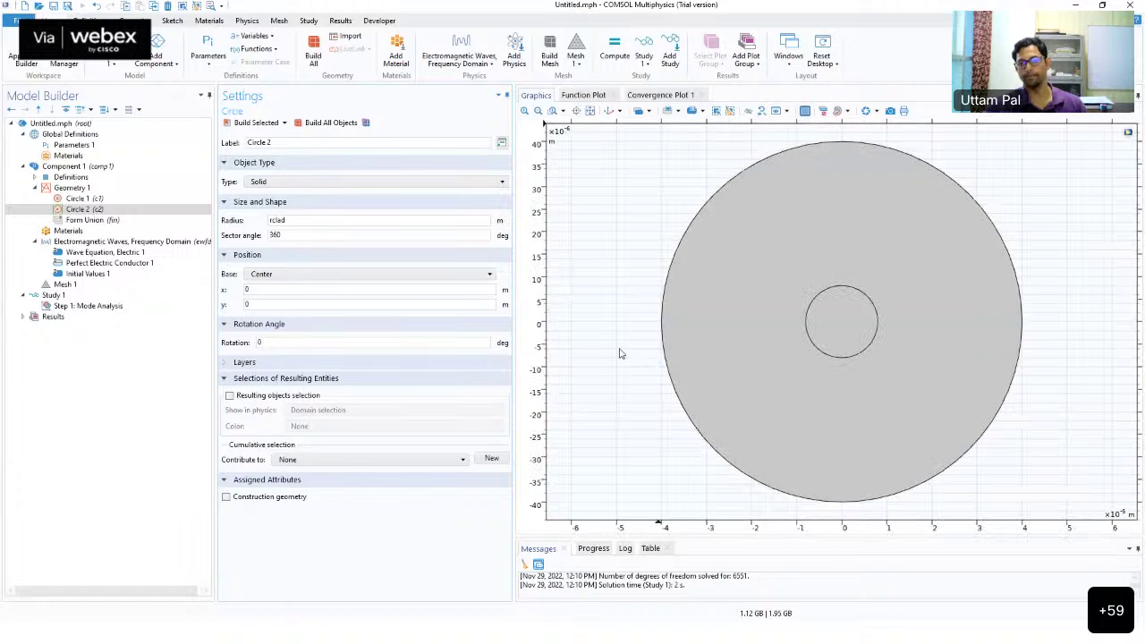